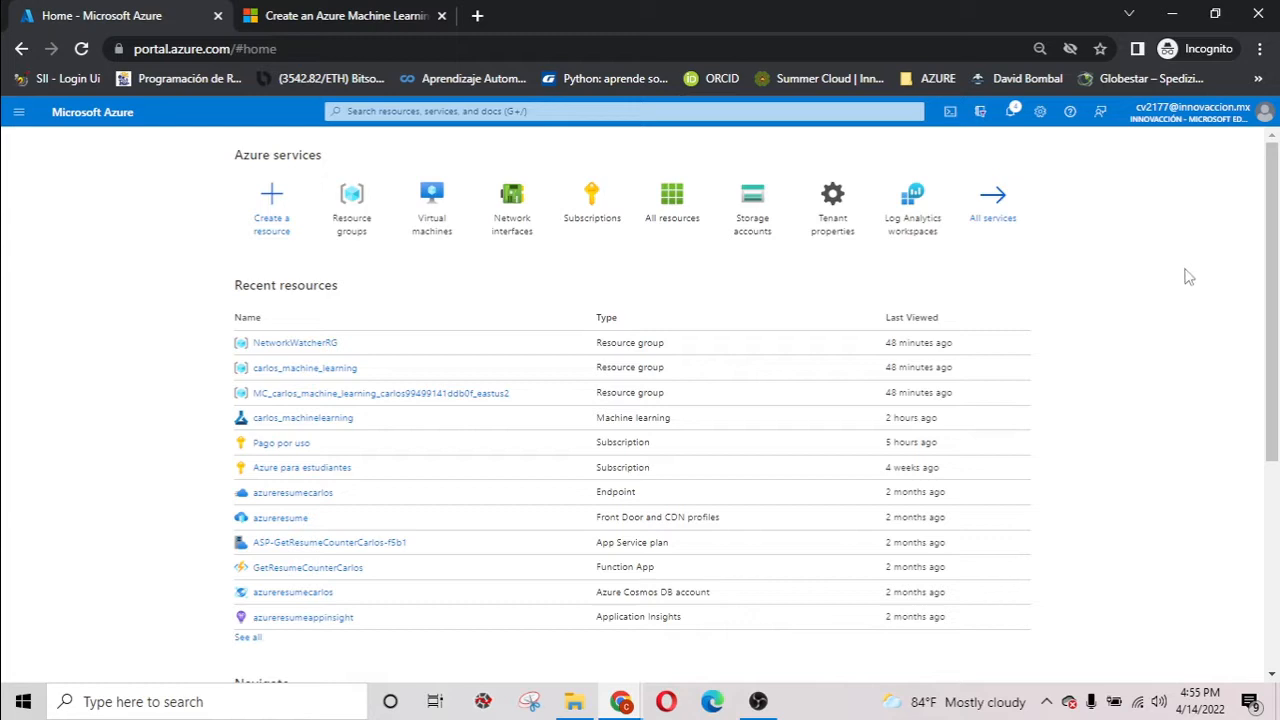
Search the marketplace for "machine learning" and start creating a workspace from Microsoft's Machine Learning service.
{"action": "left_click", "coordinate": [274, 220]}
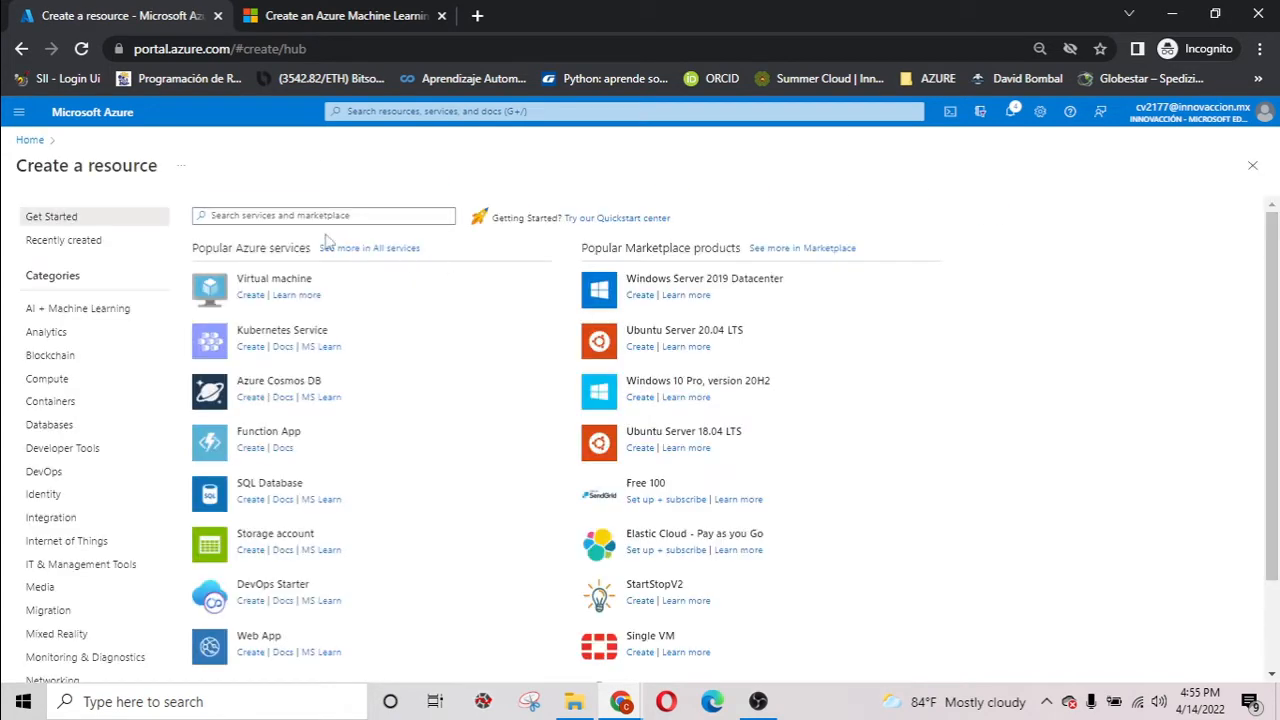
{"action": "type", "text": "machine learni"}
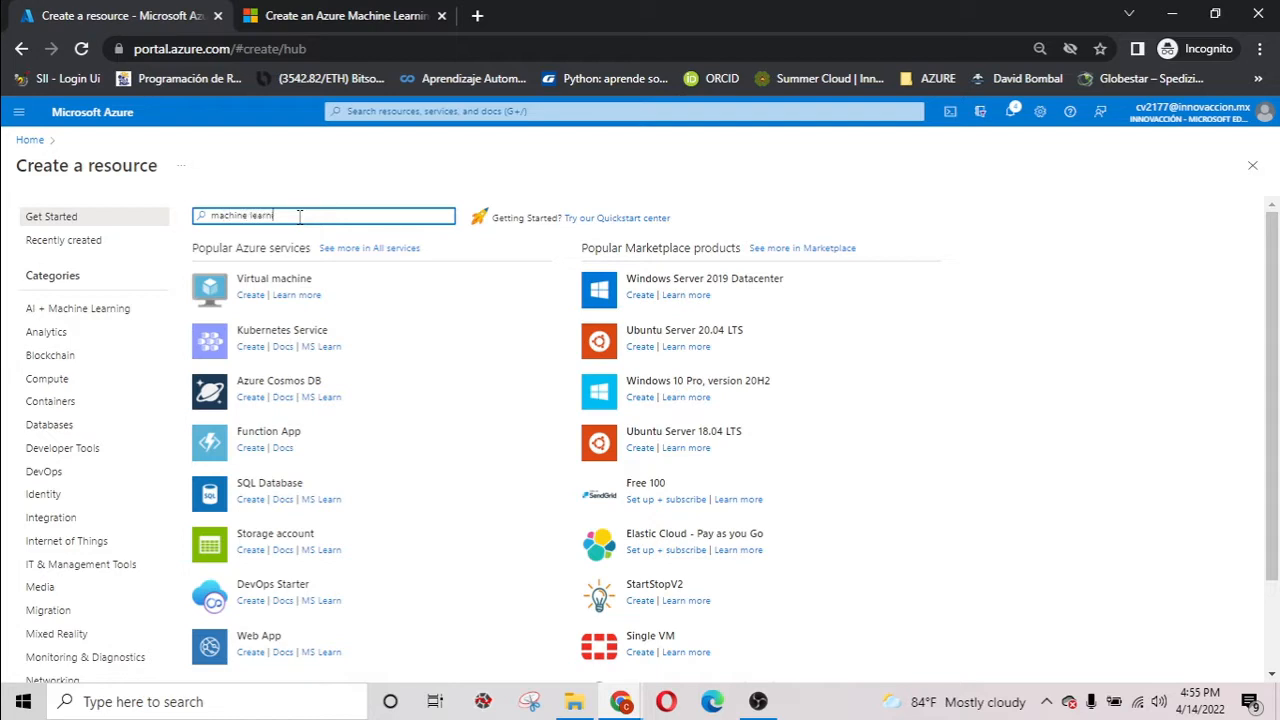
{"action": "type", "text": "ng"}
{"action": "key", "text": "Return"}
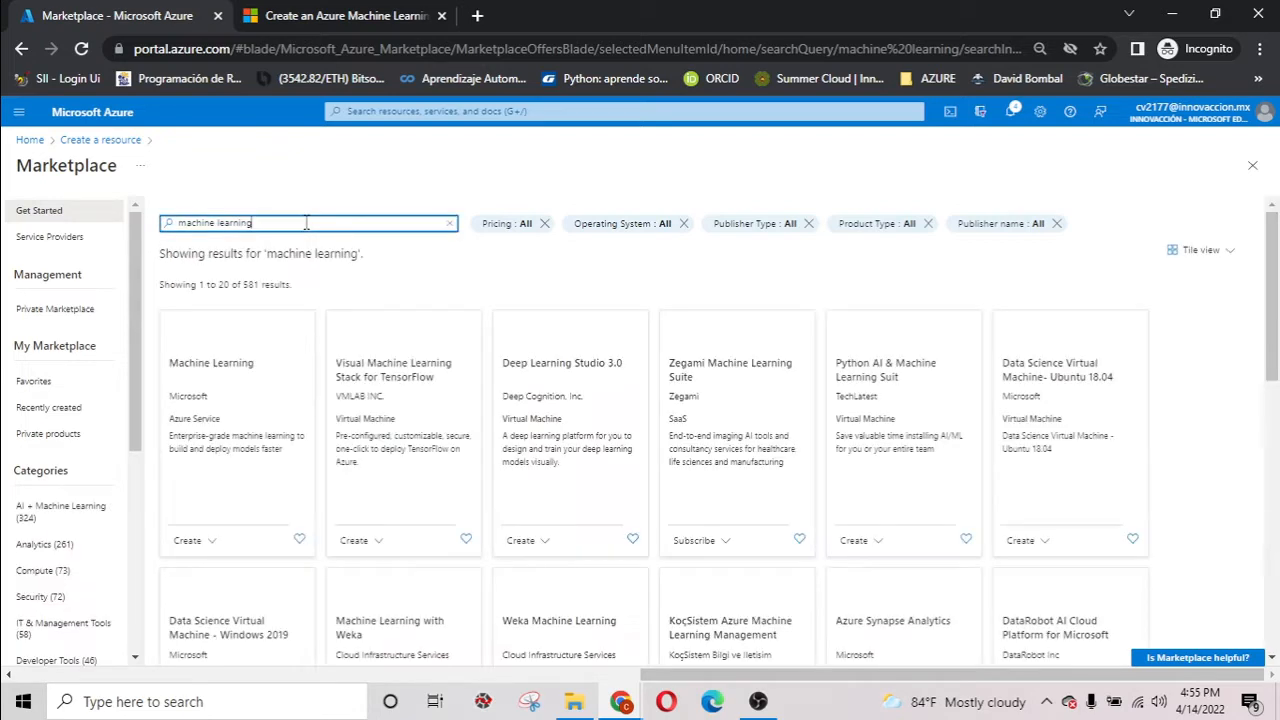
{"action": "left_click", "coordinate": [203, 350]}
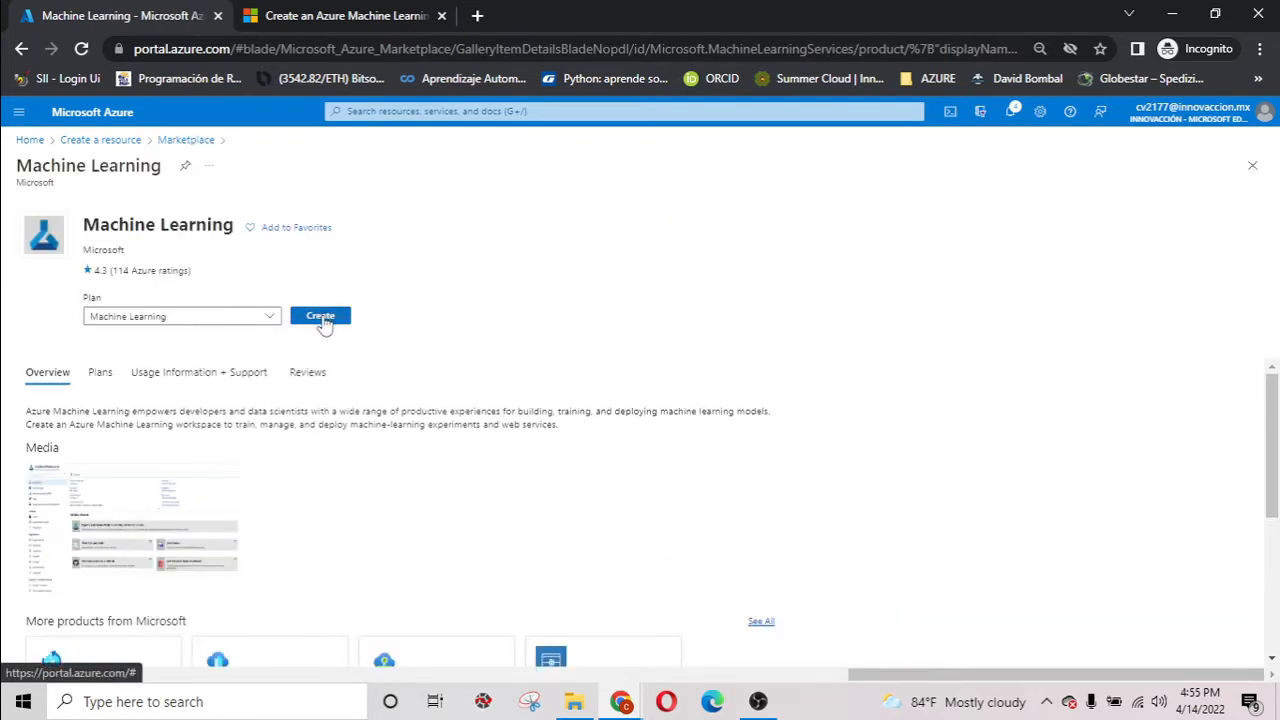
{"action": "left_click", "coordinate": [322, 318]}
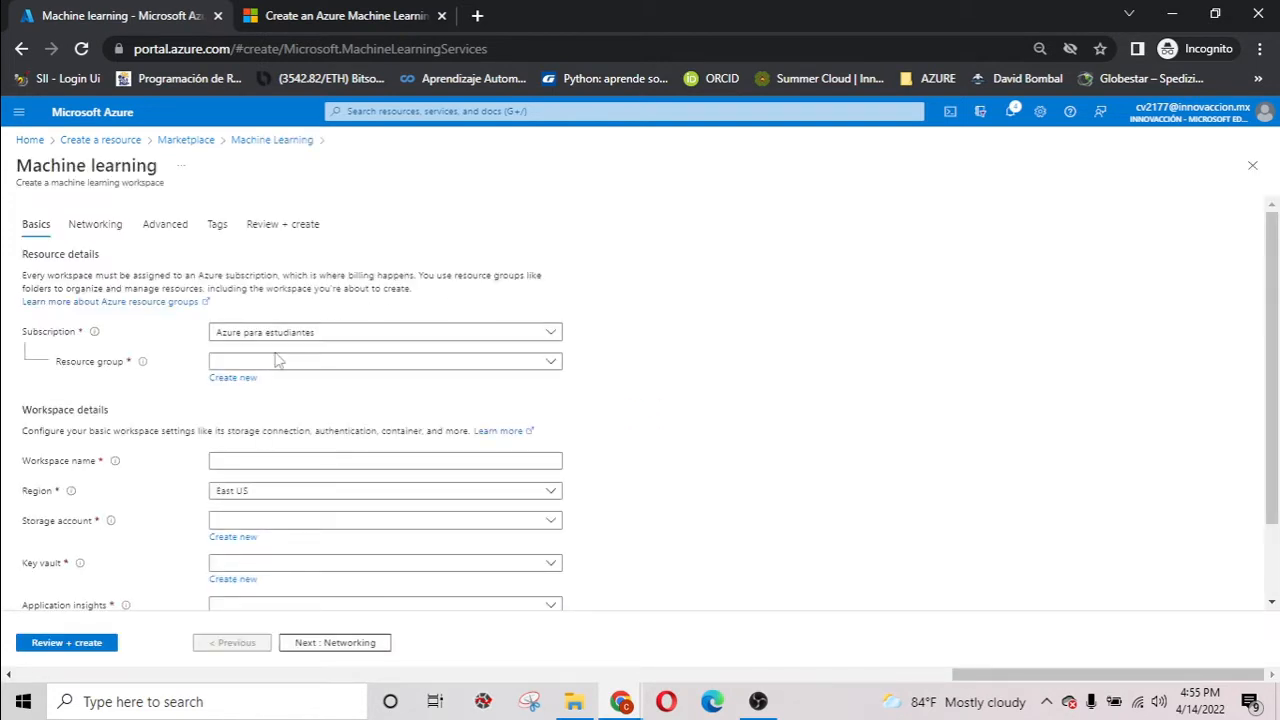
Create a new resource group for the workspace, named with the owner's first name followed by "_machineleraning".
{"action": "left_click", "coordinate": [254, 378]}
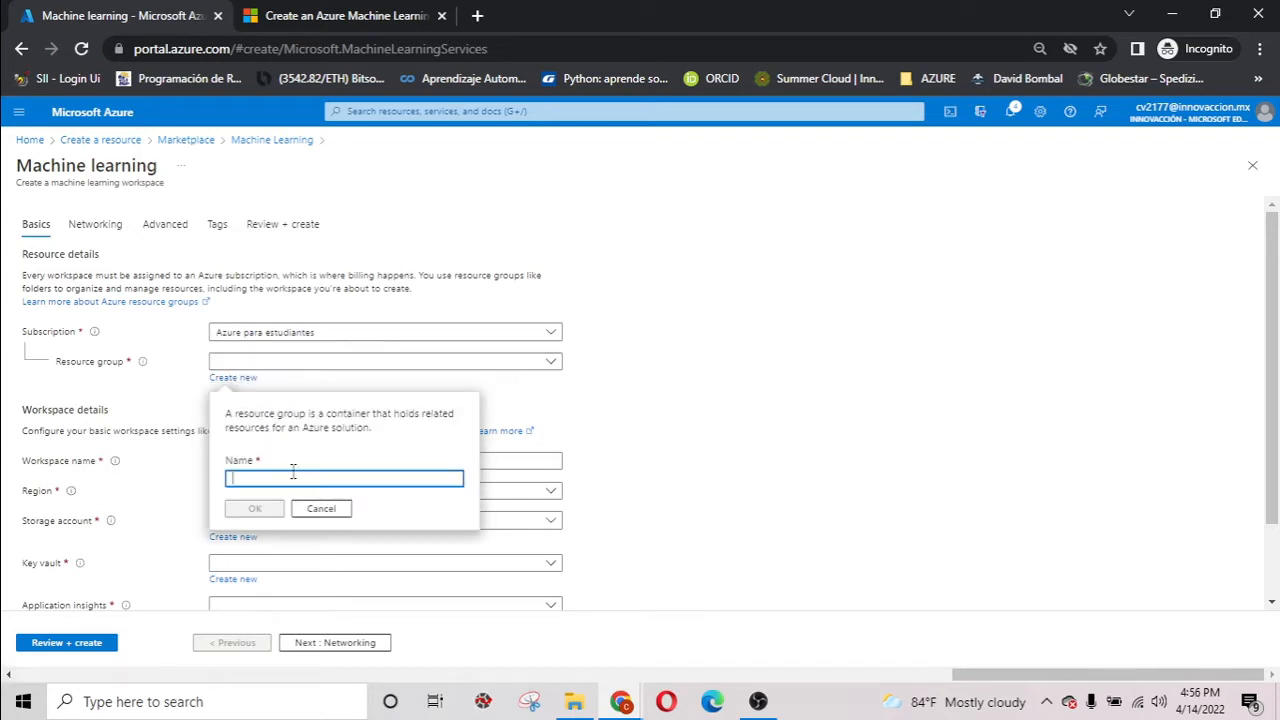
{"action": "type", "text": "carlos_machinelearning"}
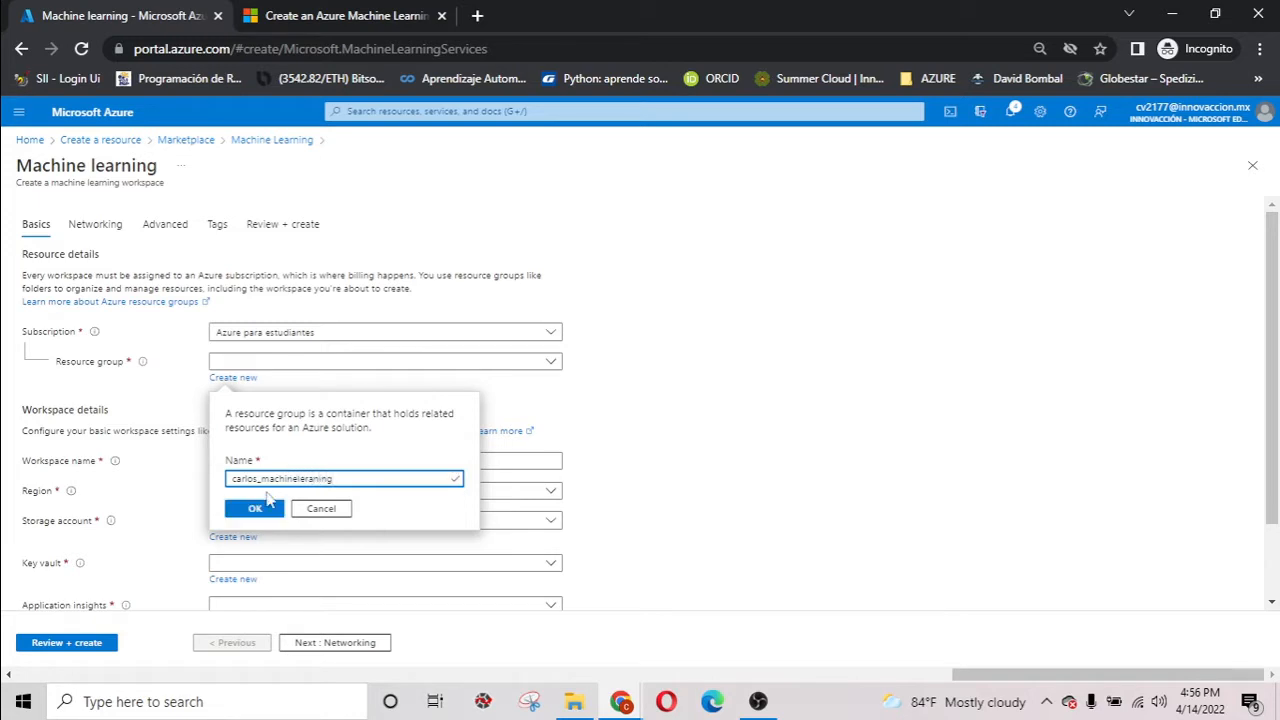
{"action": "key", "text": "Tab"}
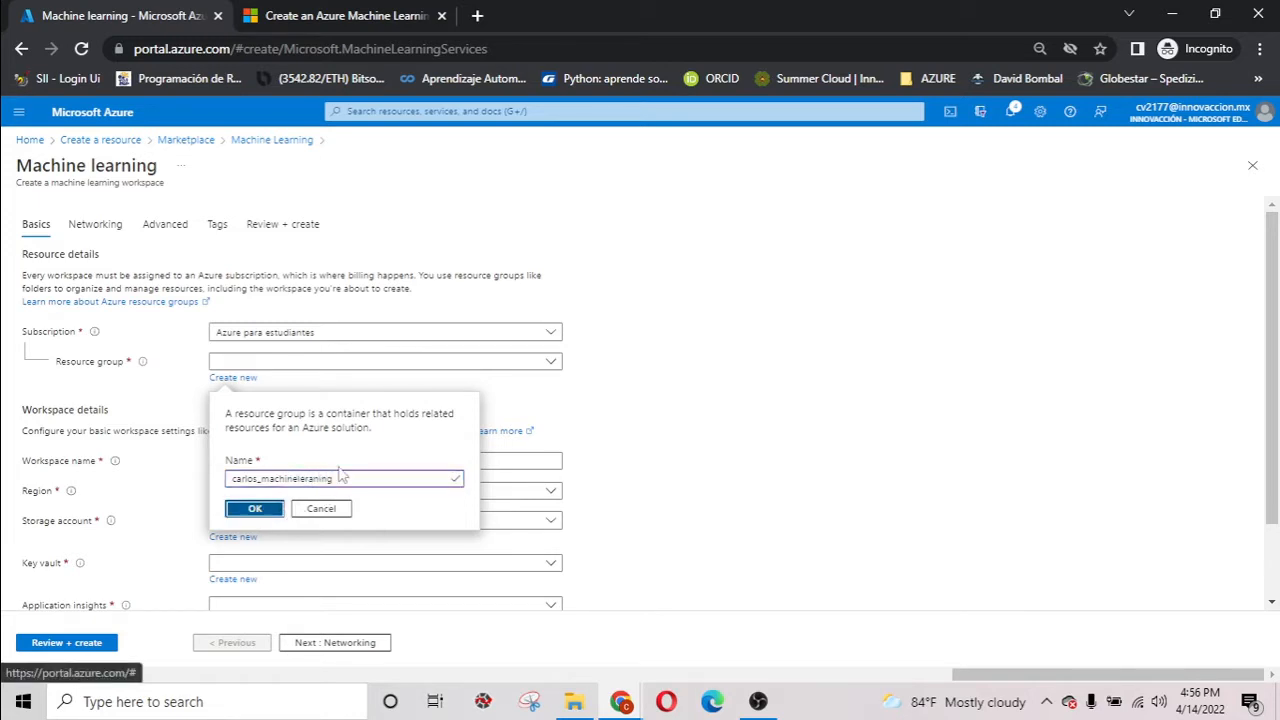
{"action": "key", "text": "Return"}
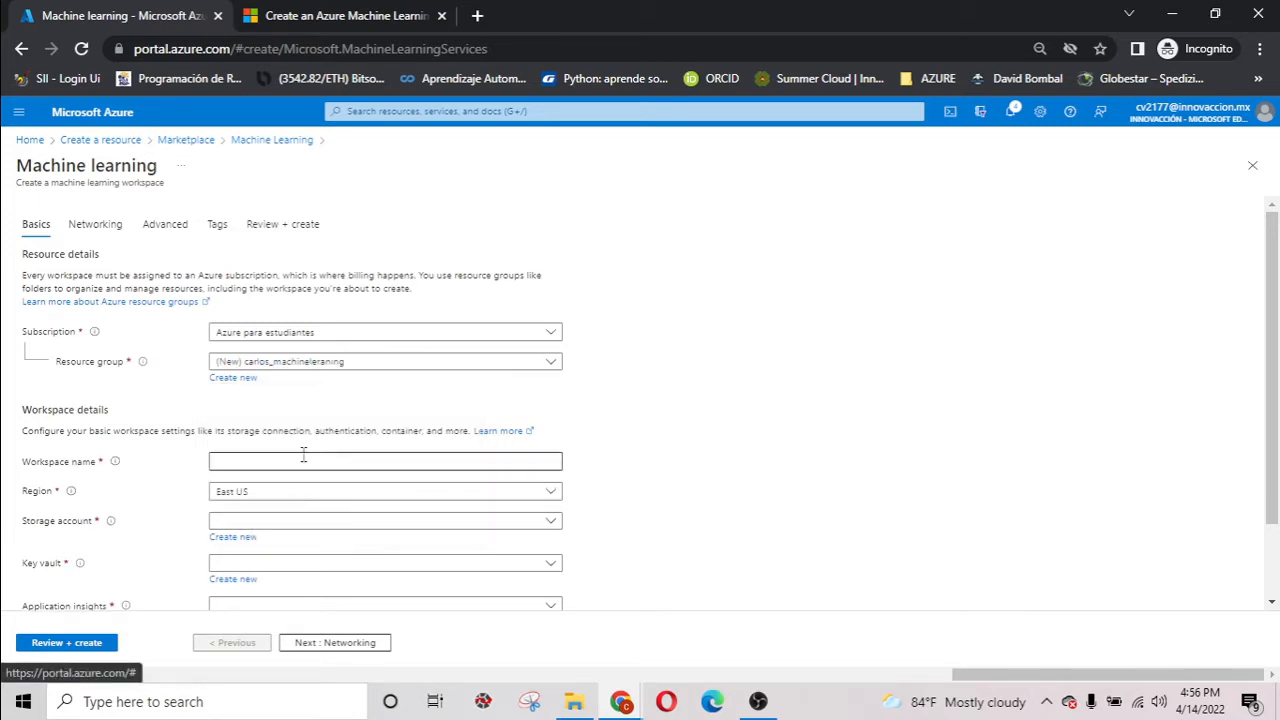
Name the workspace with the owner's first name and add a new container registry named with that first name plus "machine".
{"action": "left_click", "coordinate": [303, 460]}
{"action": "type", "text": "car"}
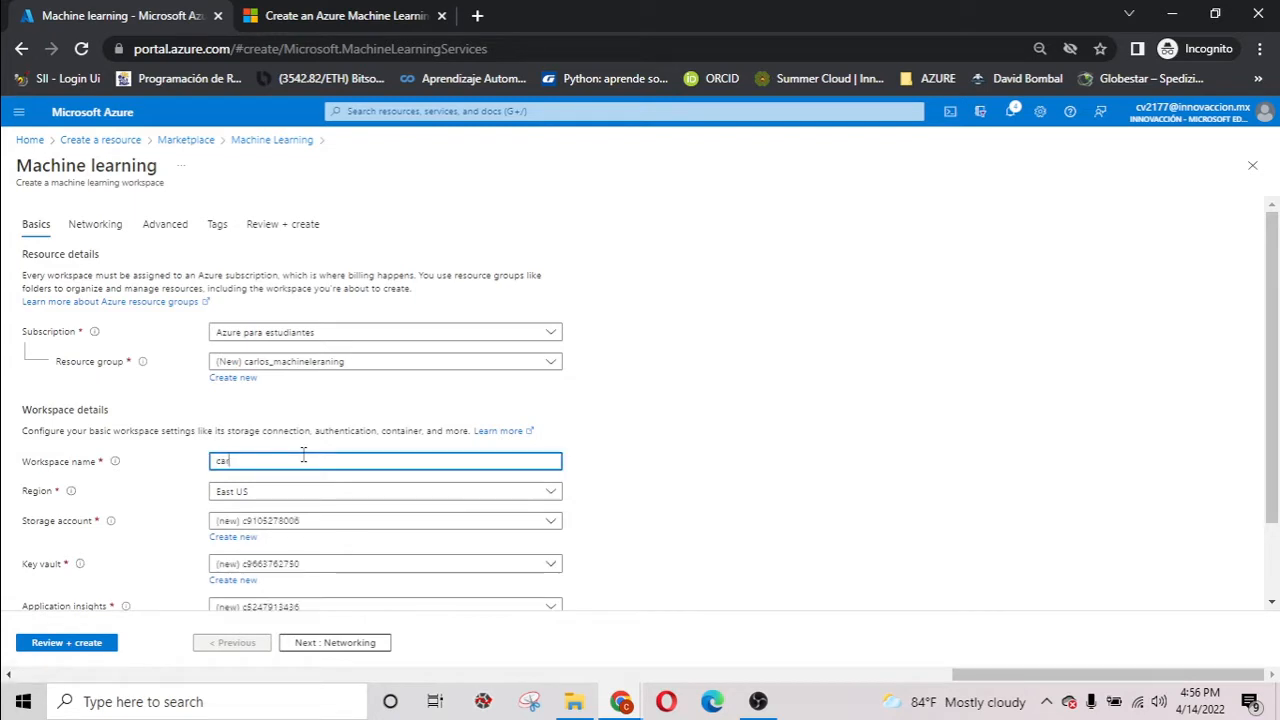
{"action": "type", "text": "los"}
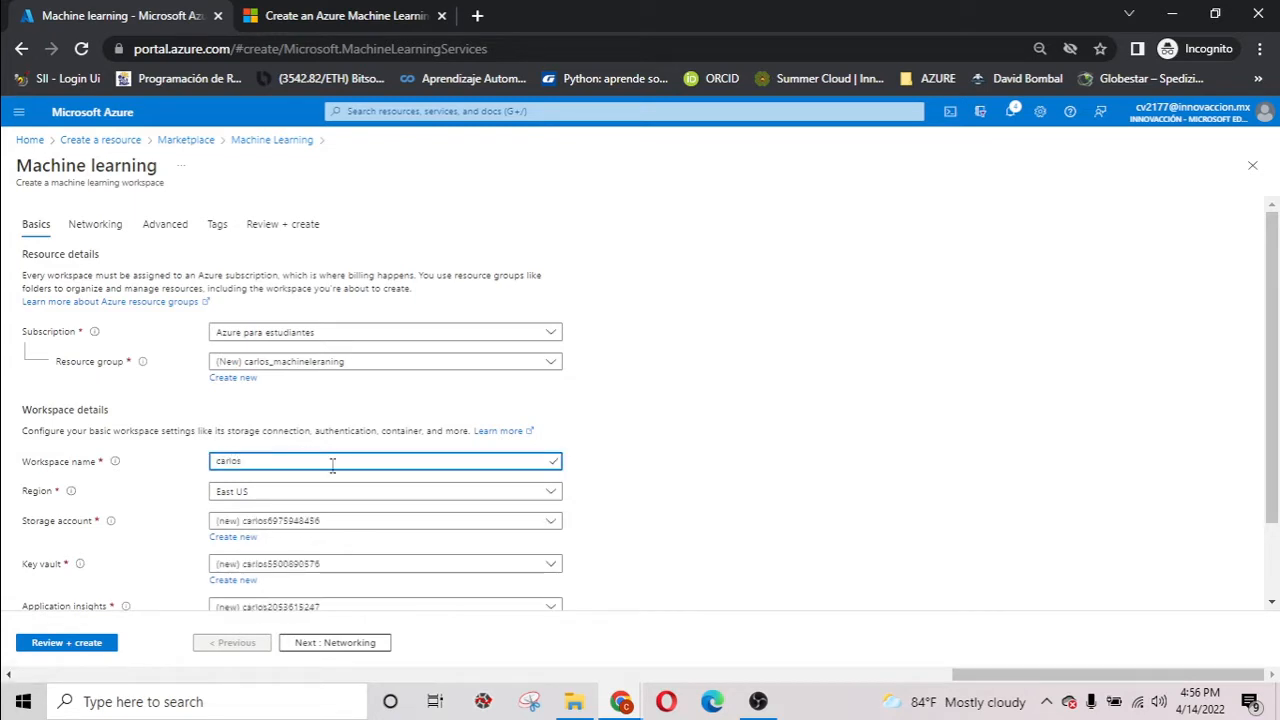
{"action": "scroll", "coordinate": [331, 470], "scroll_direction": "down", "scroll_amount": 1}
{"action": "left_click", "coordinate": [238, 572]}
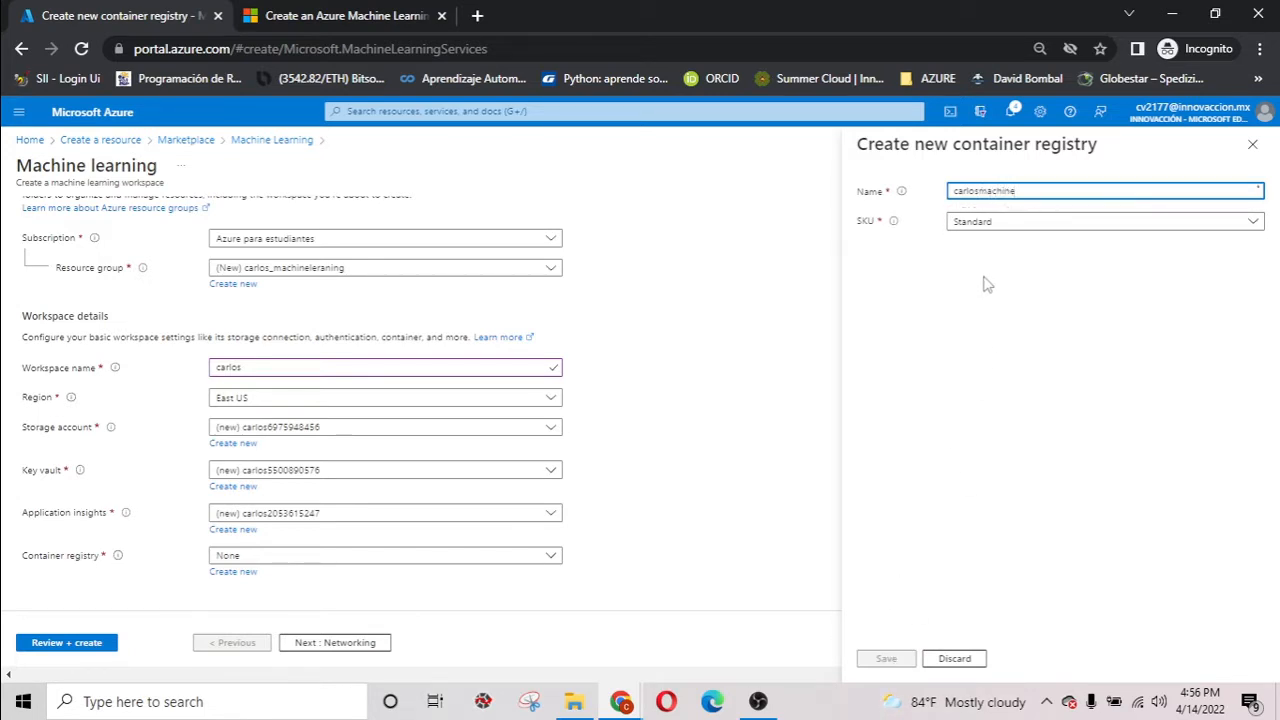
{"action": "left_click", "coordinate": [888, 664]}
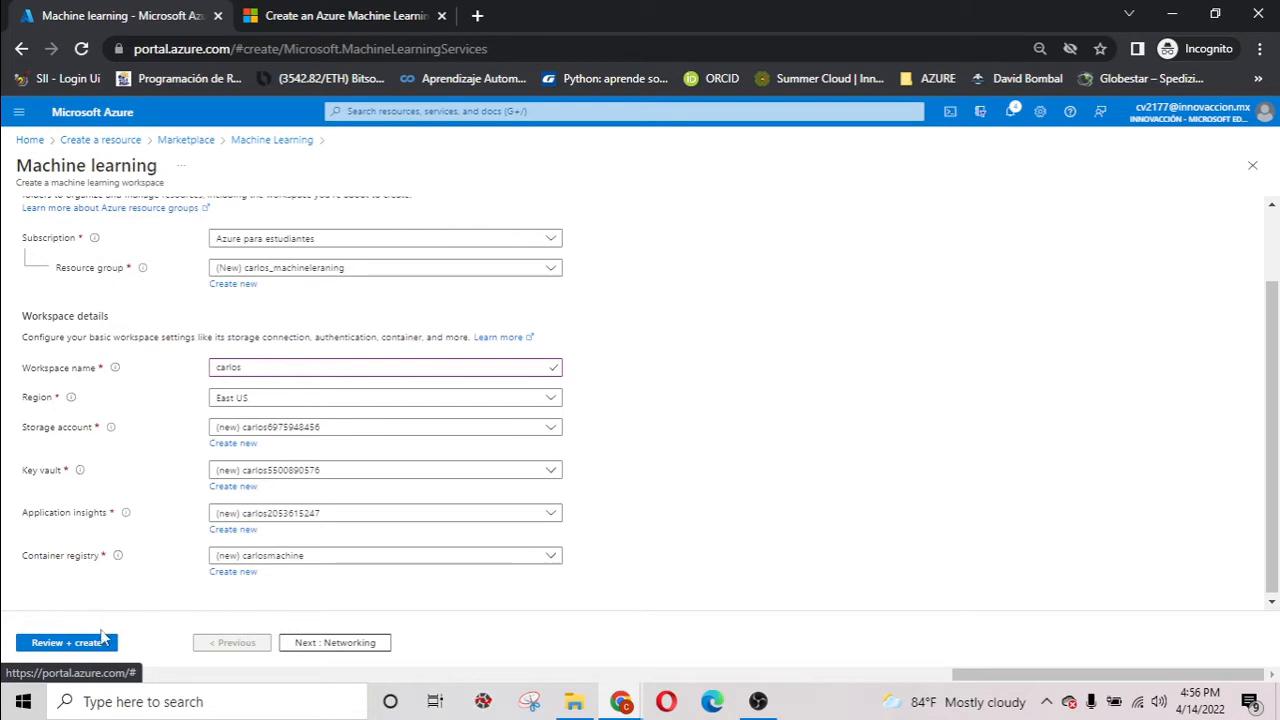
Review the workspace configuration summary and deploy the machine learning workspace.
{"action": "left_click", "coordinate": [66, 643]}
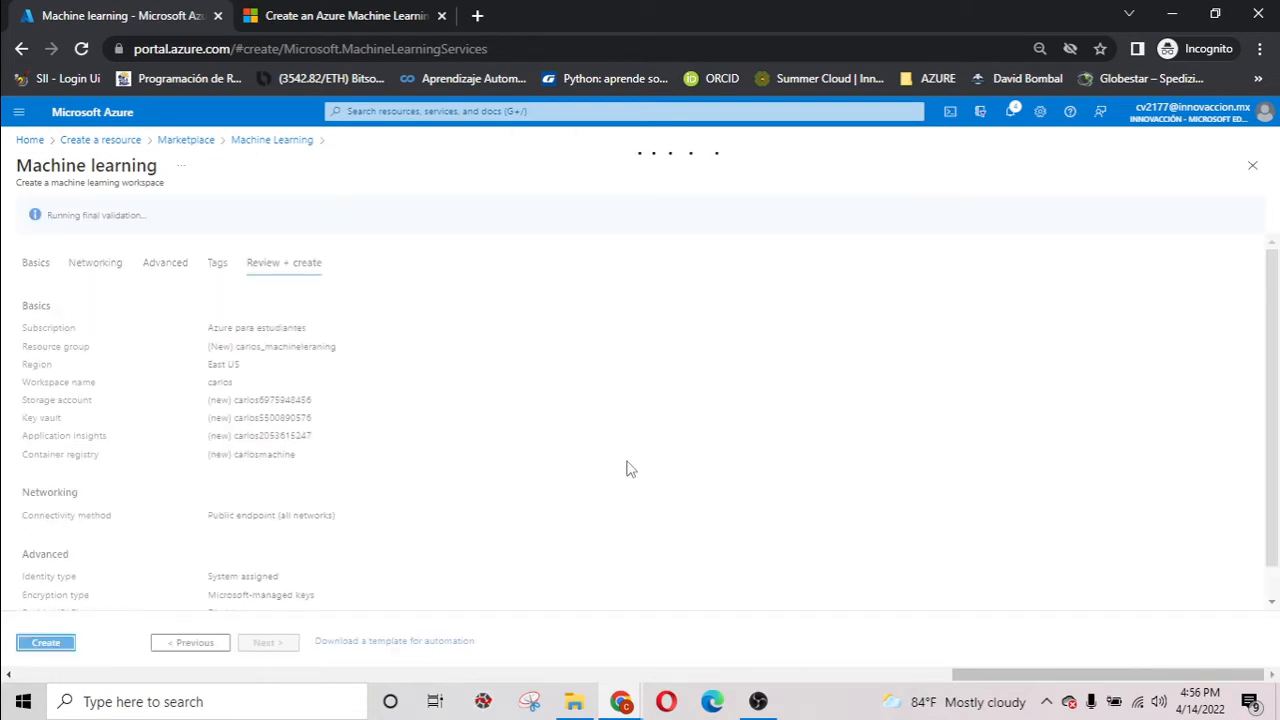
{"action": "scroll", "coordinate": [628, 466], "scroll_direction": "down", "scroll_amount": 1}
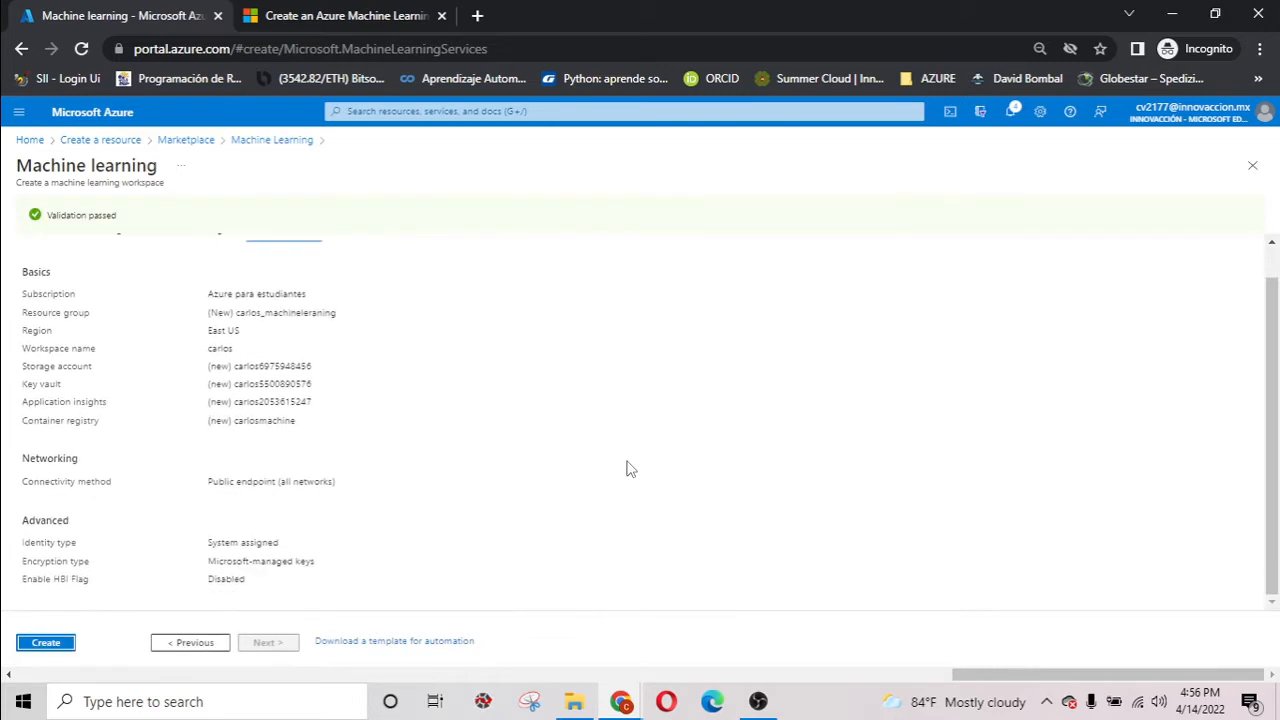
{"action": "scroll", "coordinate": [360, 488], "scroll_direction": "up", "scroll_amount": 1}
{"action": "scroll", "coordinate": [200, 560], "scroll_direction": "down", "scroll_amount": 1}
{"action": "left_click", "coordinate": [42, 643]}
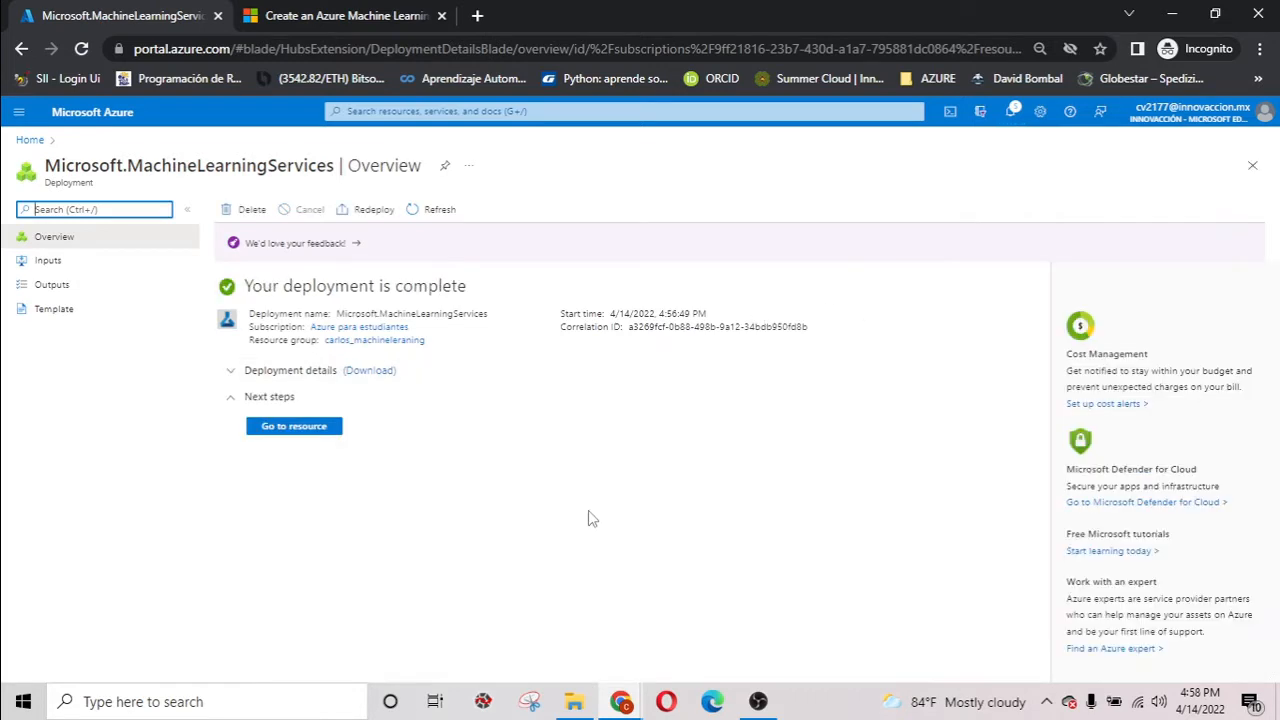
Open the deployed workspace in Azure Machine Learning Studio and go to its compute management page.
{"action": "left_click", "coordinate": [316, 428]}
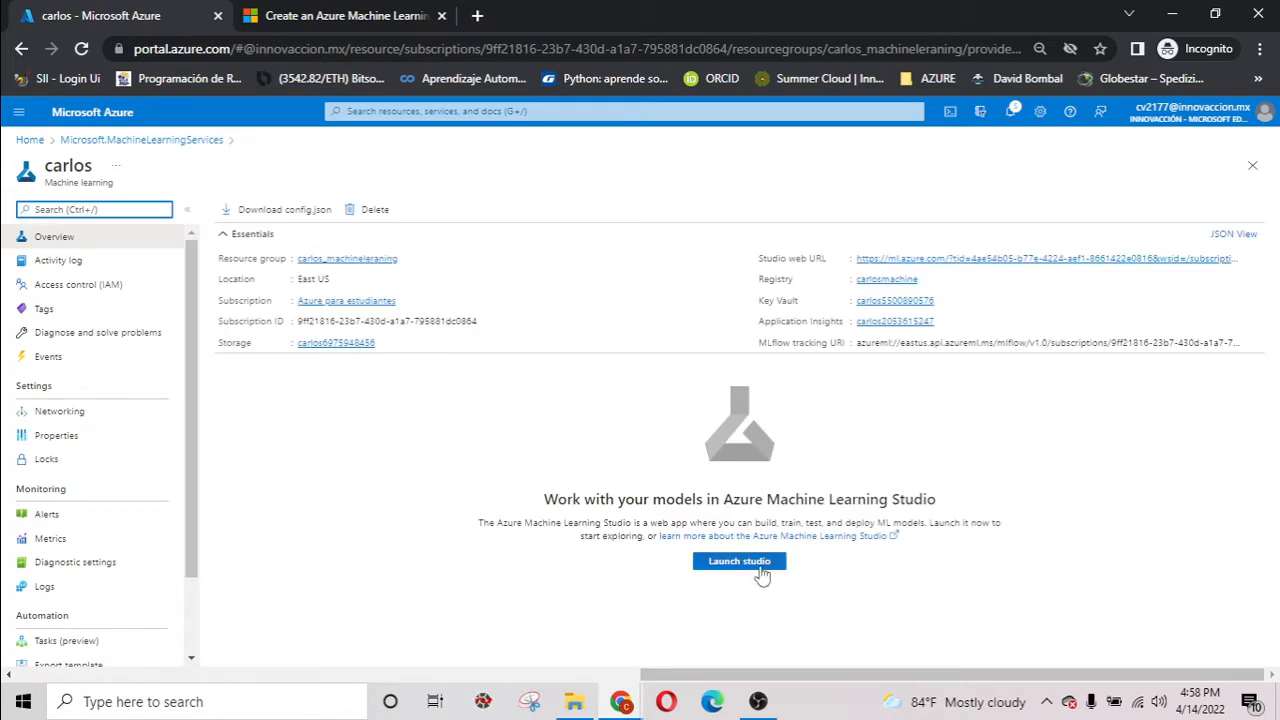
{"action": "left_click", "coordinate": [740, 562]}
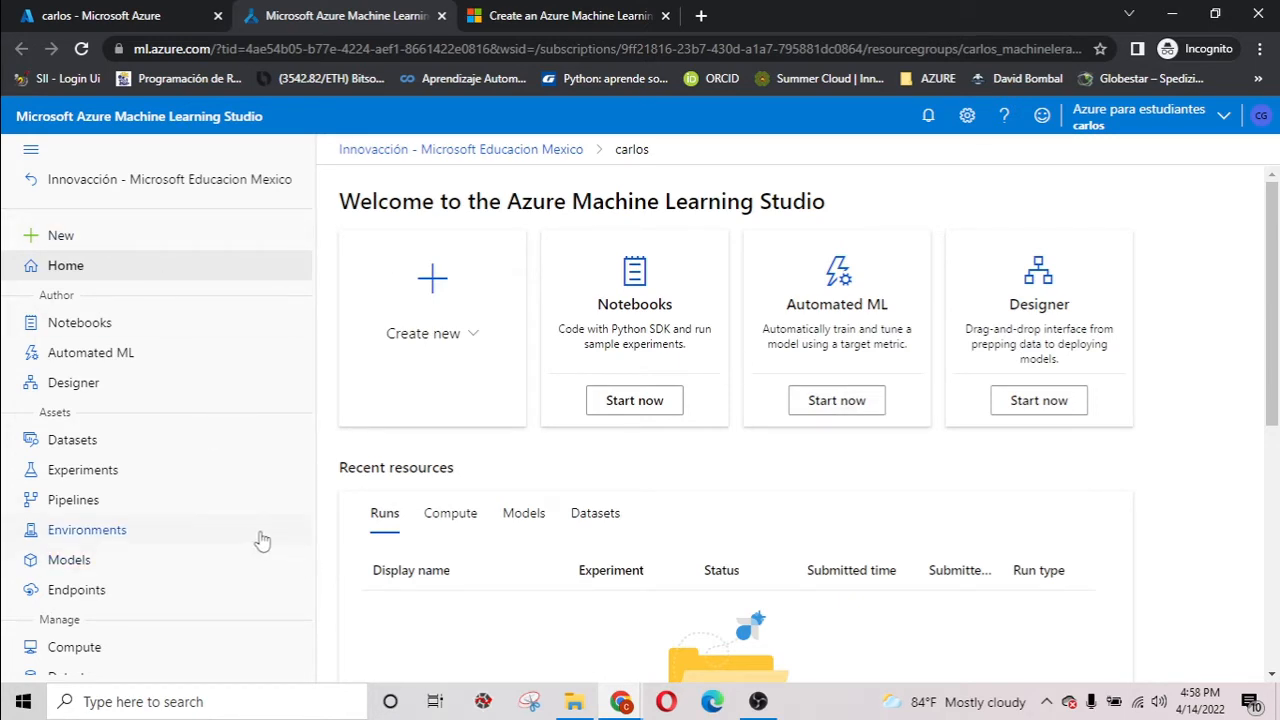
{"action": "scroll", "coordinate": [250, 538], "scroll_direction": "down", "scroll_amount": 1}
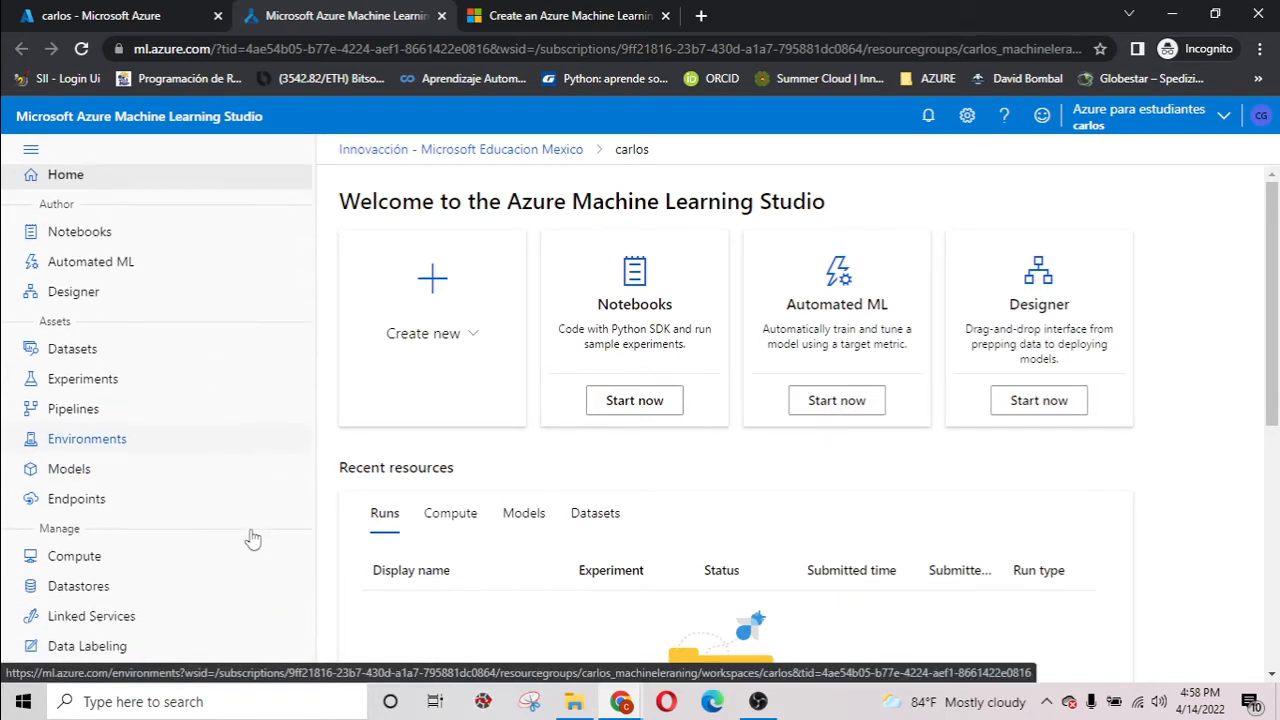
{"action": "left_click", "coordinate": [100, 562]}
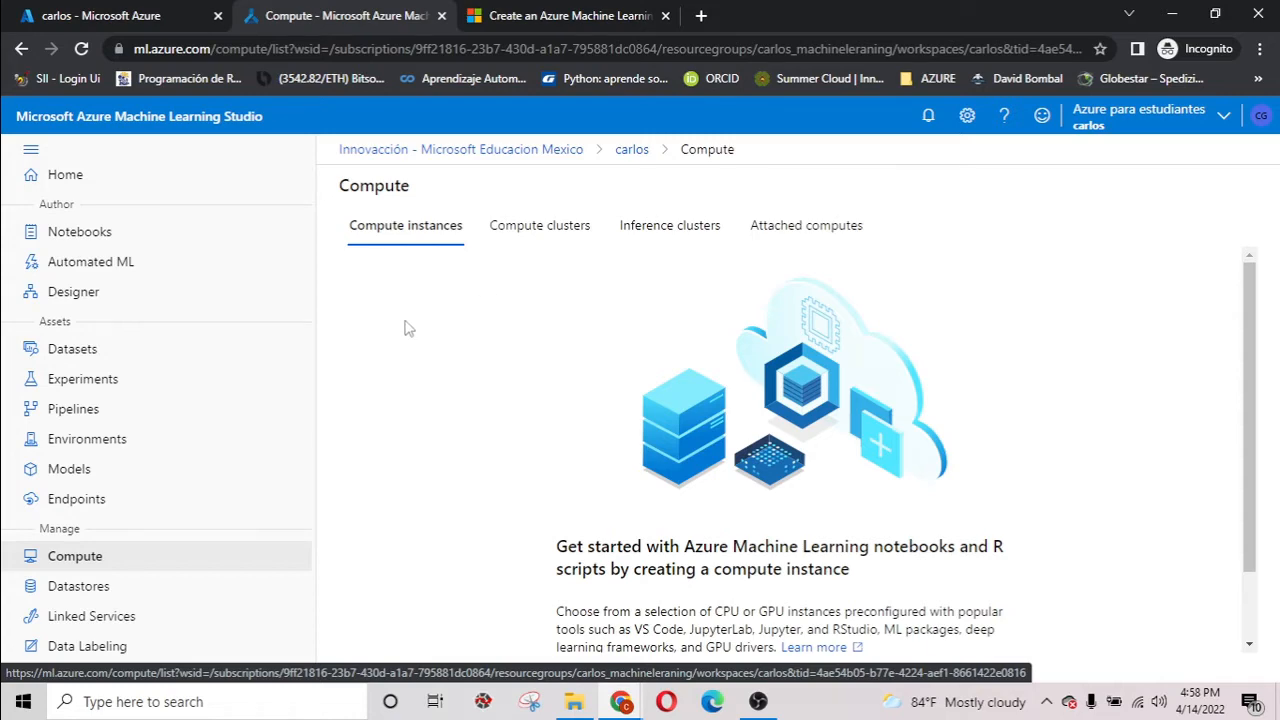
{"action": "scroll", "coordinate": [420, 322], "scroll_direction": "down", "scroll_amount": 1}
{"action": "left_click", "coordinate": [592, 605]}
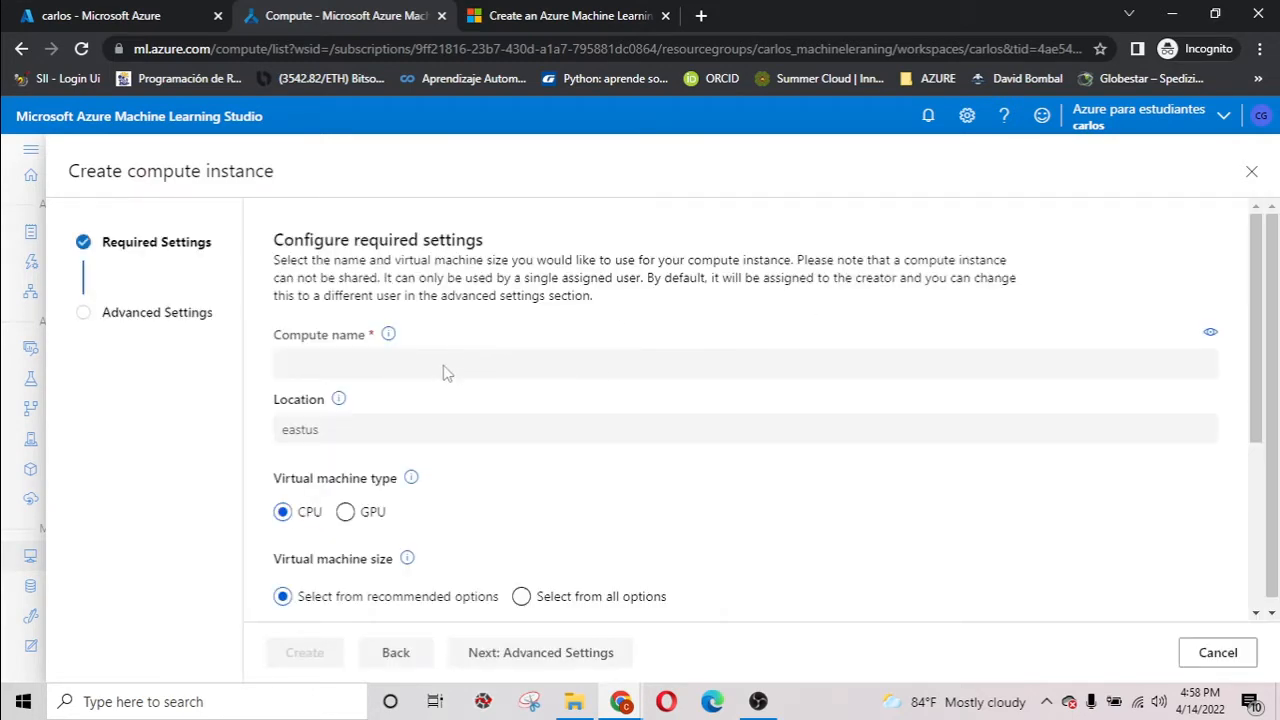
{"action": "scroll", "coordinate": [417, 443], "scroll_direction": "down", "scroll_amount": 5}
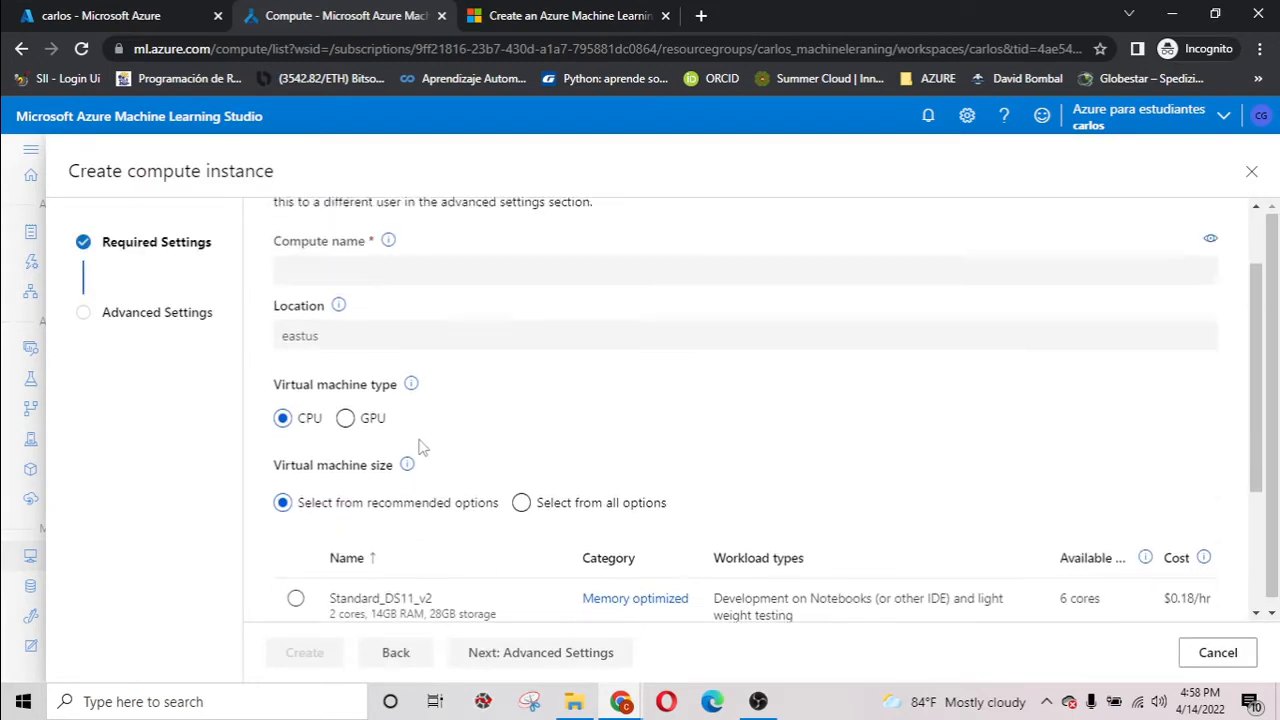
{"action": "left_click", "coordinate": [295, 390]}
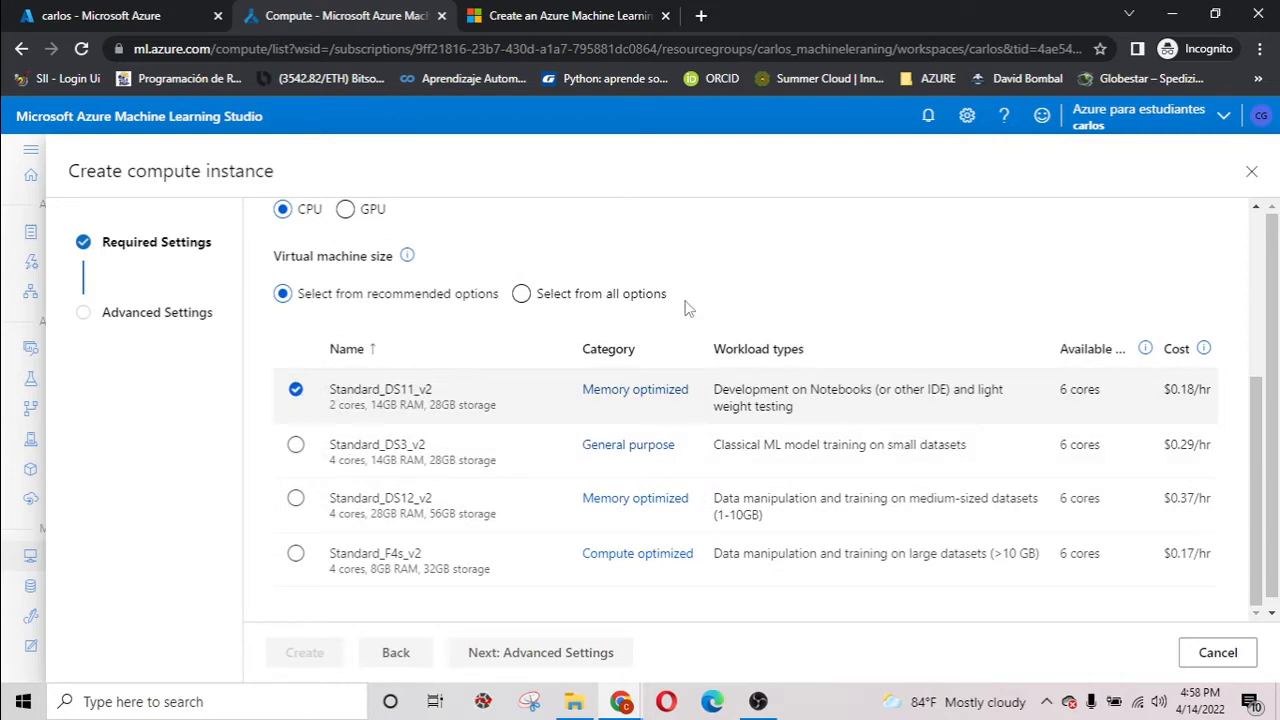
{"action": "scroll", "coordinate": [470, 345], "scroll_direction": "up", "scroll_amount": 3}
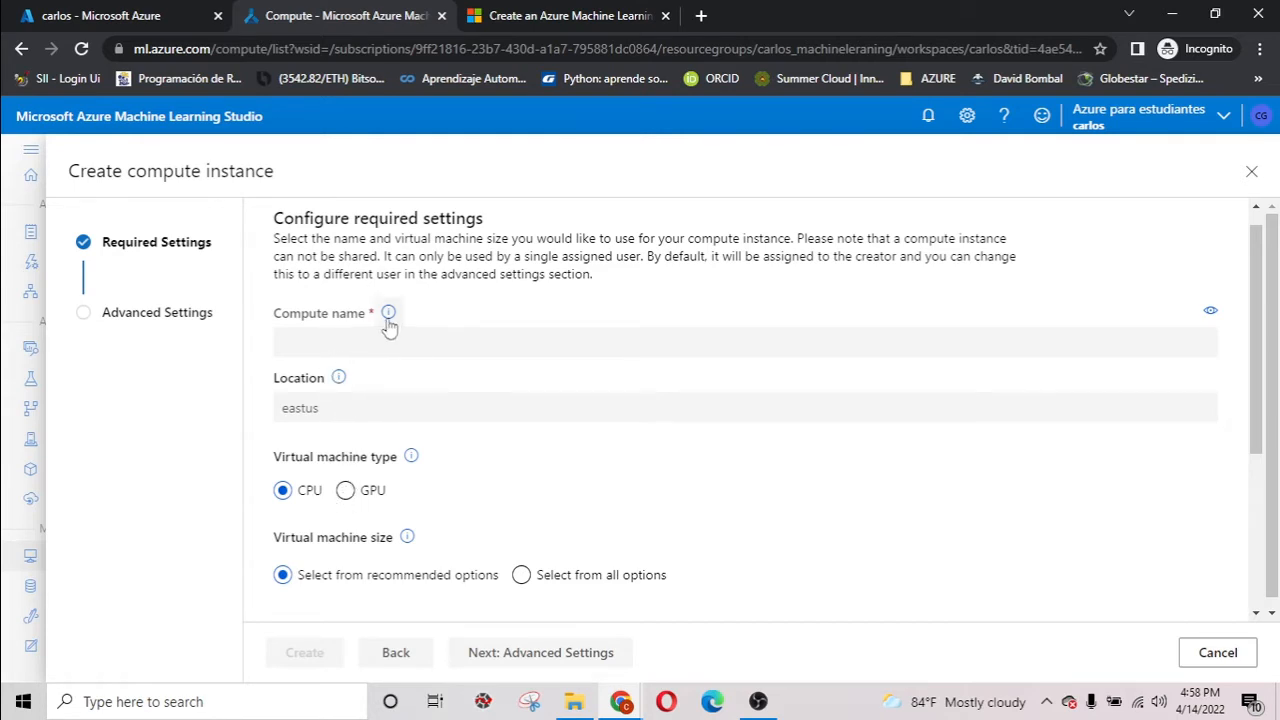
{"action": "scroll", "coordinate": [691, 357], "scroll_direction": "up", "scroll_amount": 1}
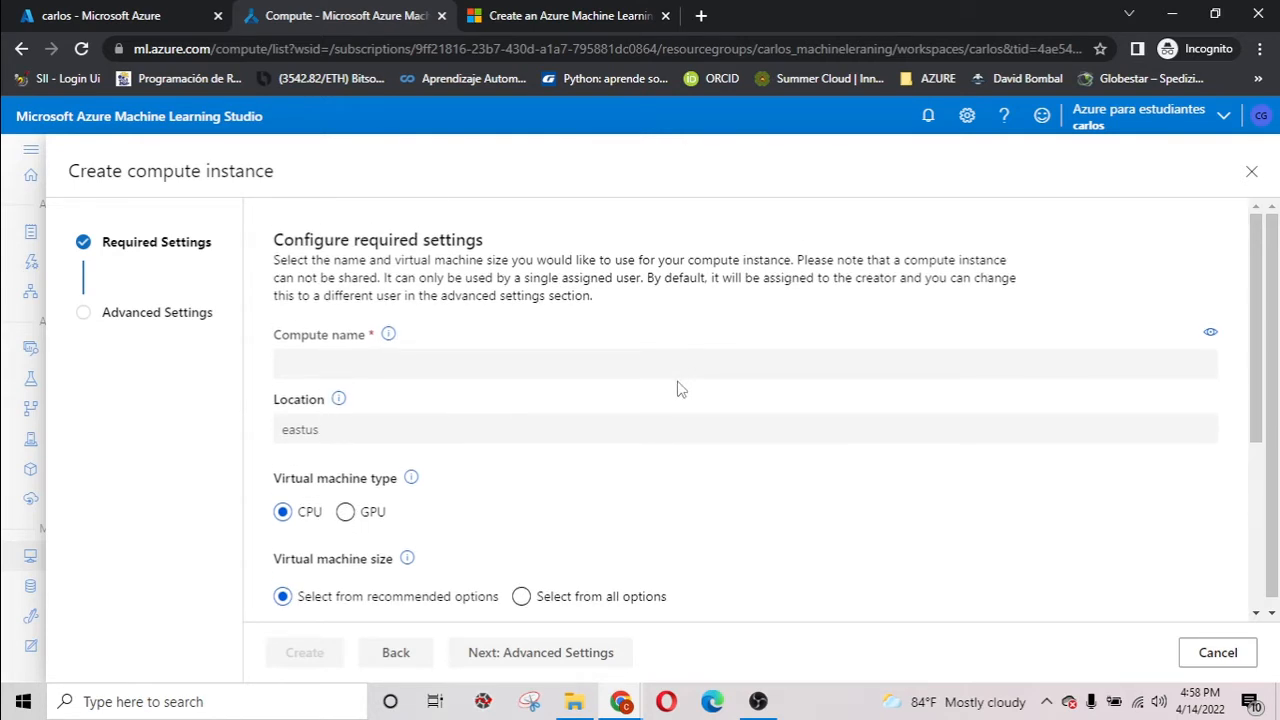
{"action": "scroll", "coordinate": [677, 389], "scroll_direction": "down", "scroll_amount": 3}
{"action": "scroll", "coordinate": [608, 463], "scroll_direction": "up", "scroll_amount": 3}
{"action": "left_click", "coordinate": [388, 336]}
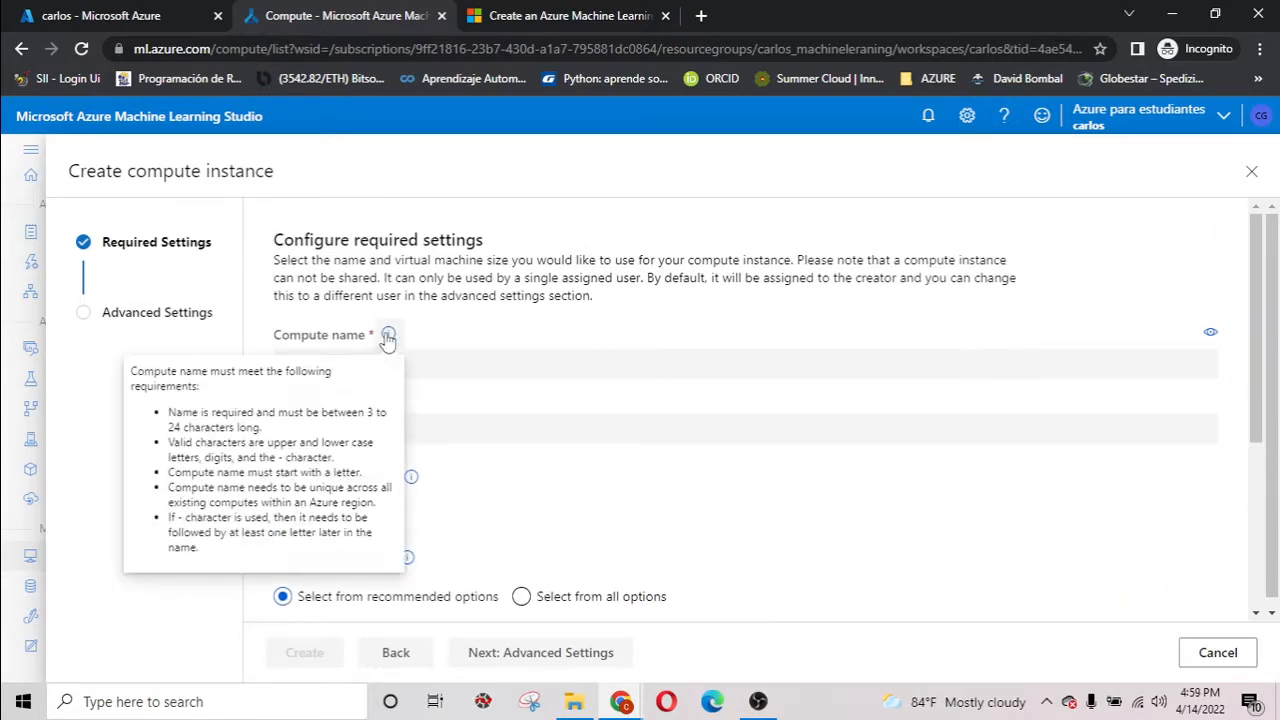
{"action": "left_click", "coordinate": [445, 370]}
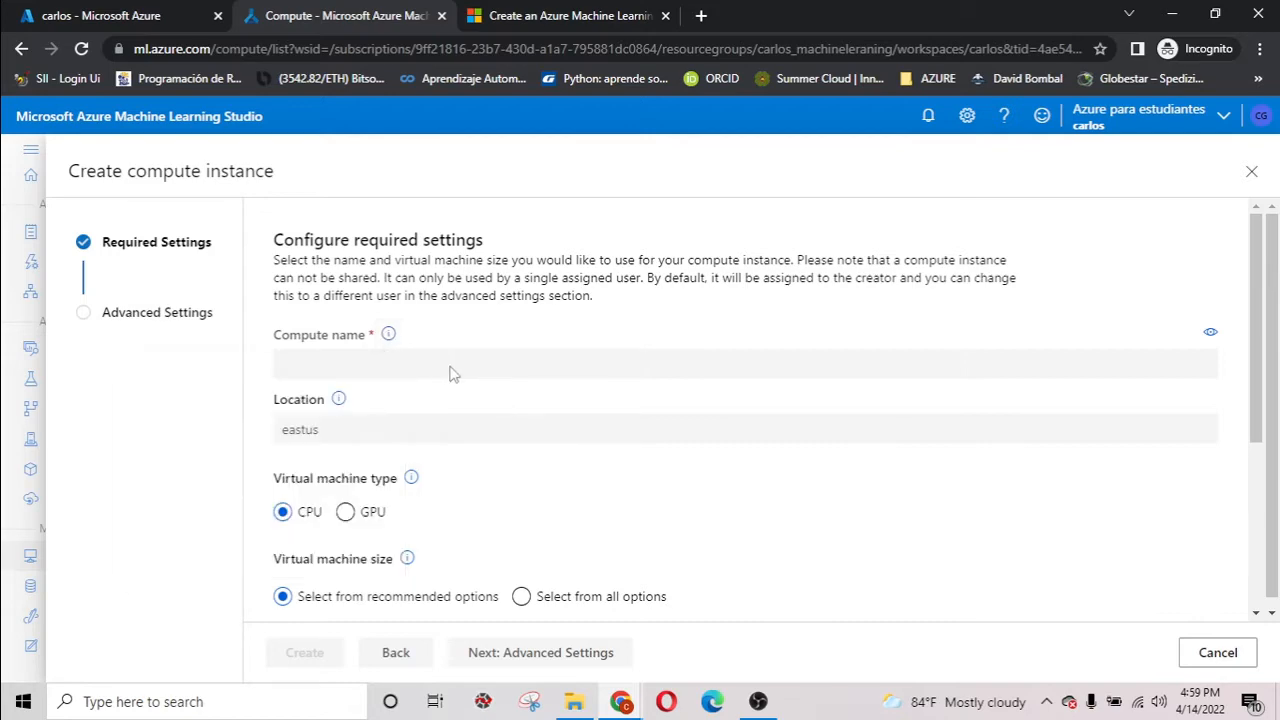
{"action": "scroll", "coordinate": [863, 434], "scroll_direction": "down", "scroll_amount": 2}
{"action": "left_click", "coordinate": [1247, 172]}
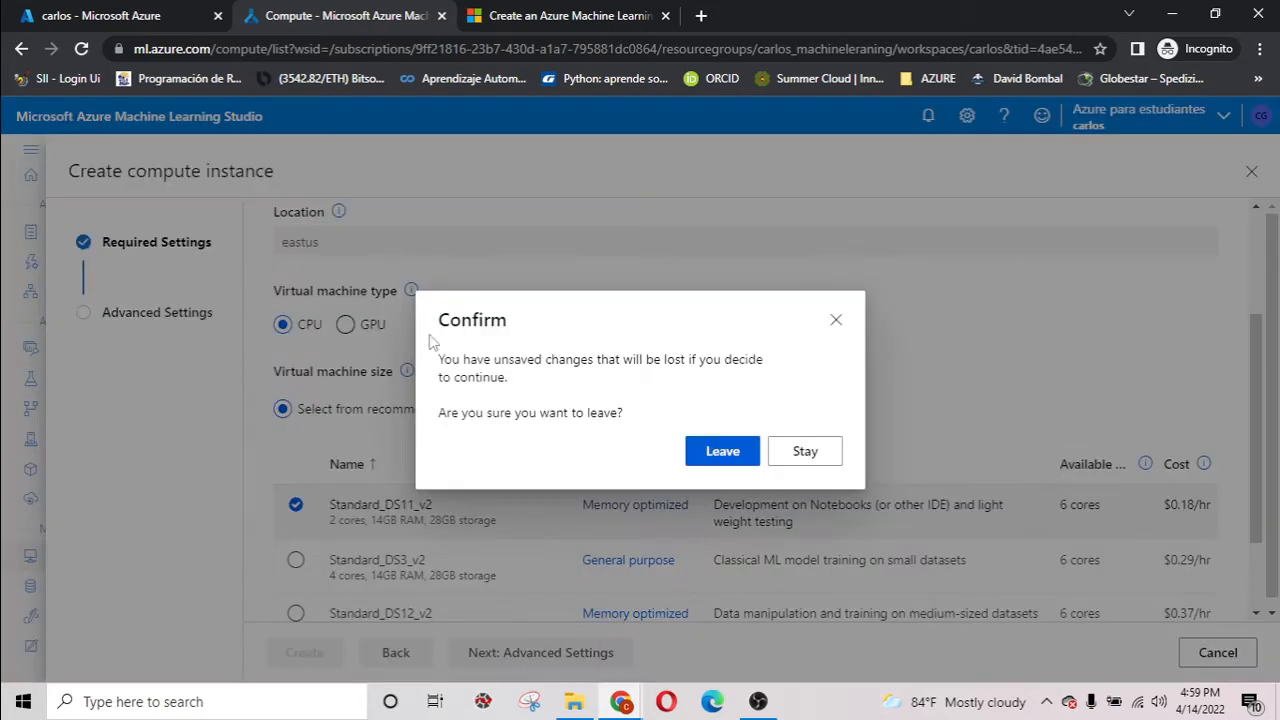
{"action": "left_click", "coordinate": [708, 455]}
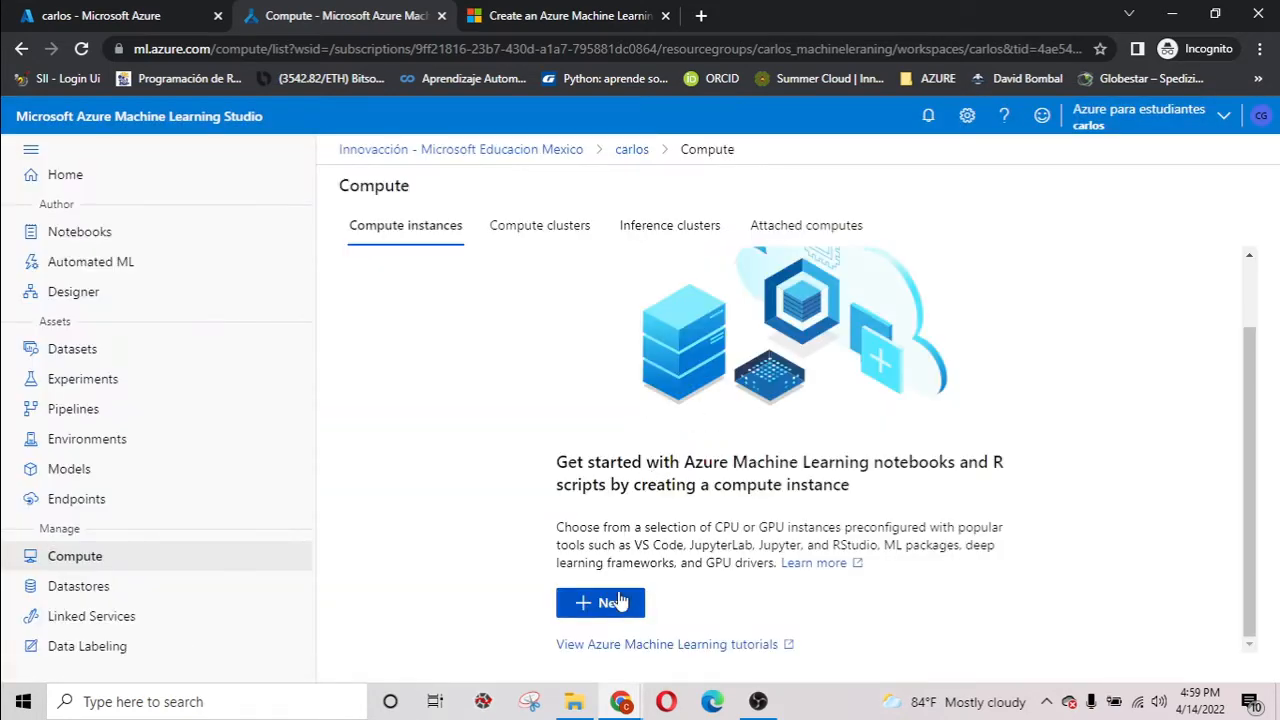
Start a new CPU compute instance and choose the Standard_DS11_v2 virtual machine size.
{"action": "left_click", "coordinate": [609, 605]}
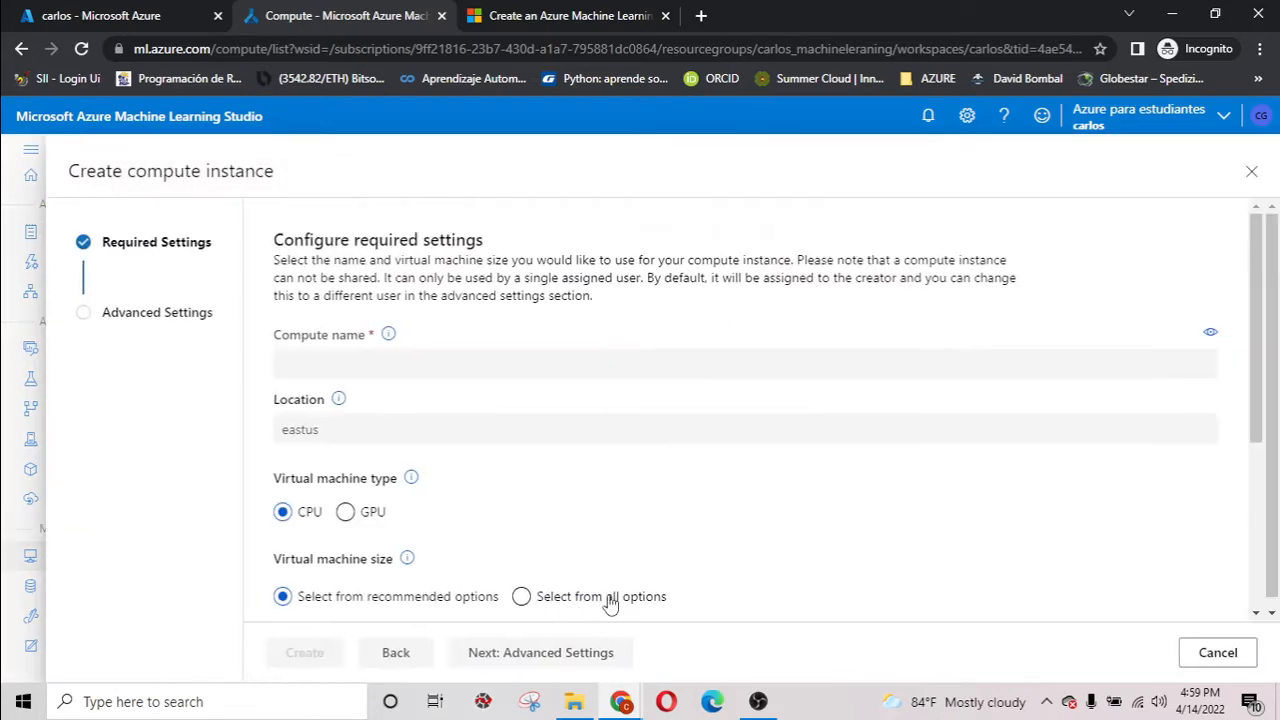
{"action": "left_click", "coordinate": [408, 362]}
{"action": "scroll", "coordinate": [495, 402], "scroll_direction": "down", "scroll_amount": 2}
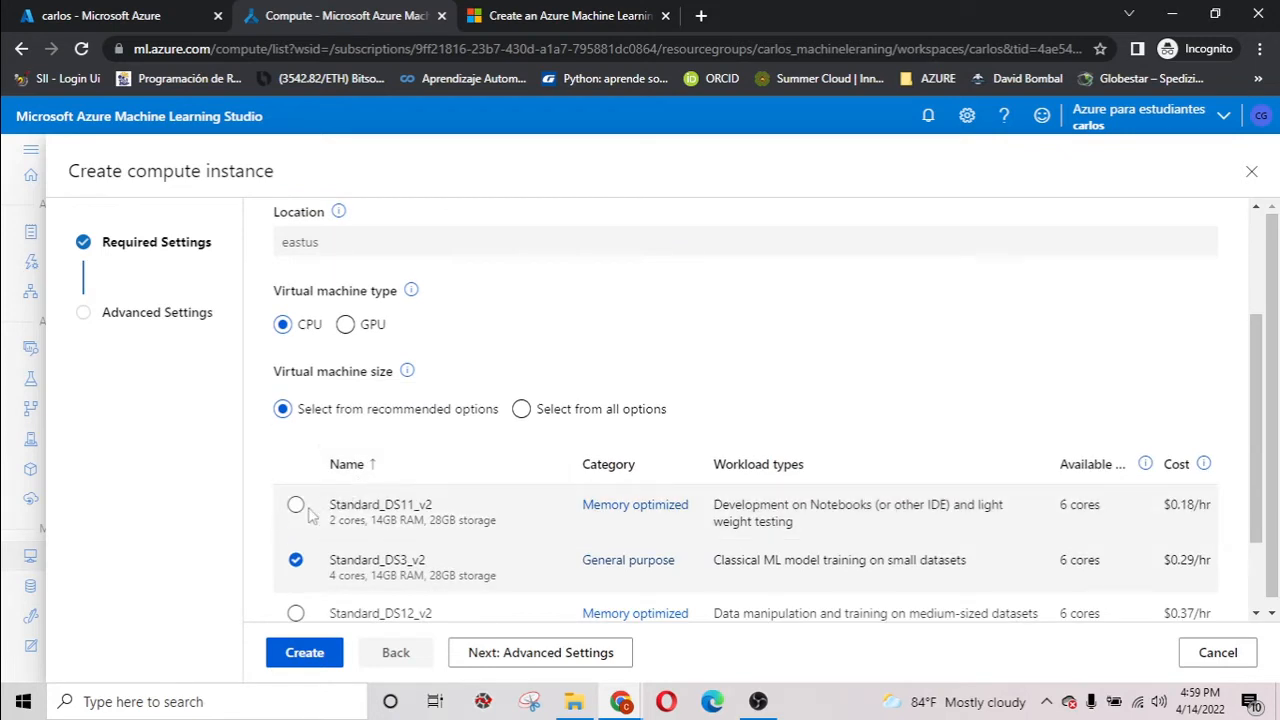
{"action": "left_click", "coordinate": [309, 510]}
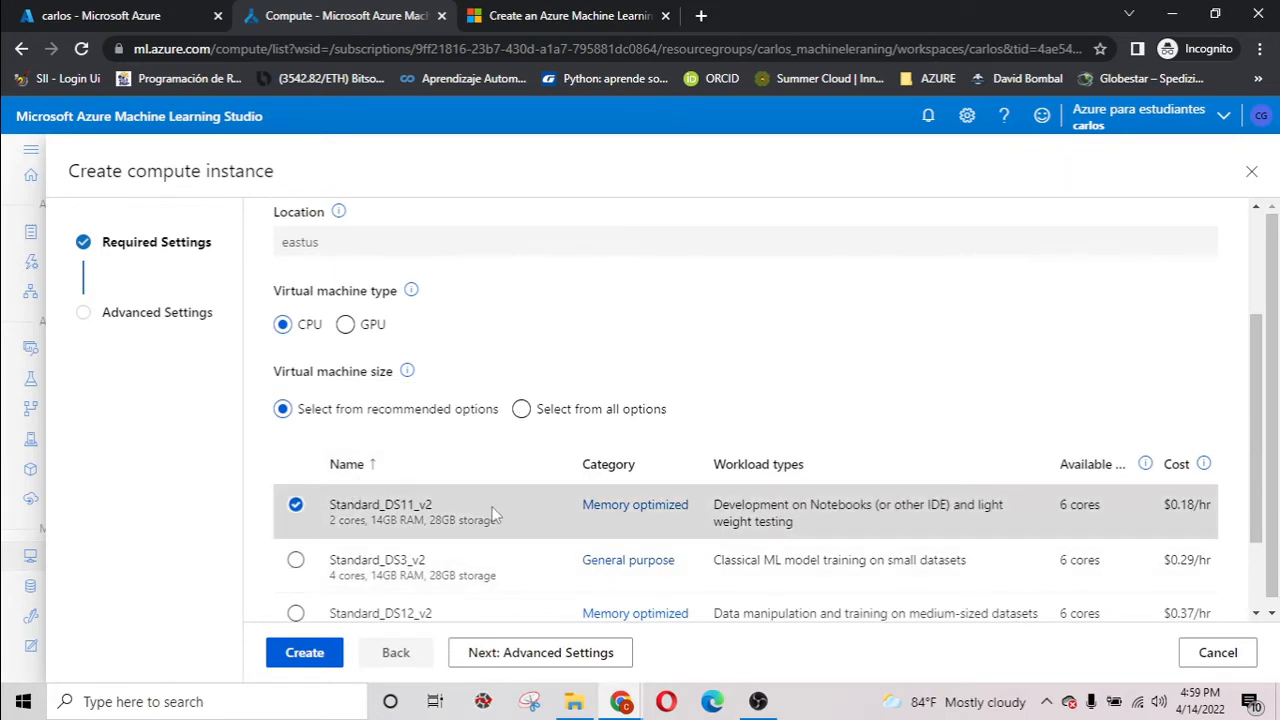
Check the compute name and the selected virtual machine size, and create the compute instance.
{"action": "scroll", "coordinate": [467, 506], "scroll_direction": "up", "scroll_amount": 1}
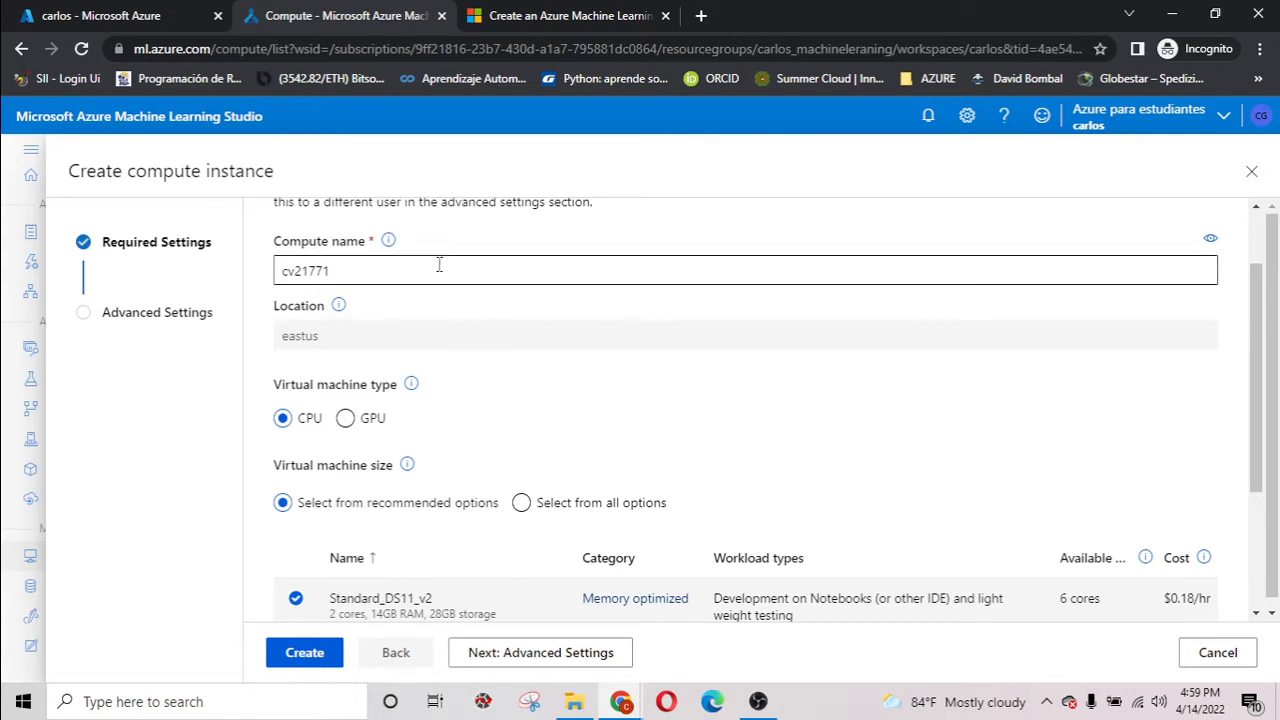
{"action": "scroll", "coordinate": [418, 320], "scroll_direction": "up", "scroll_amount": 1}
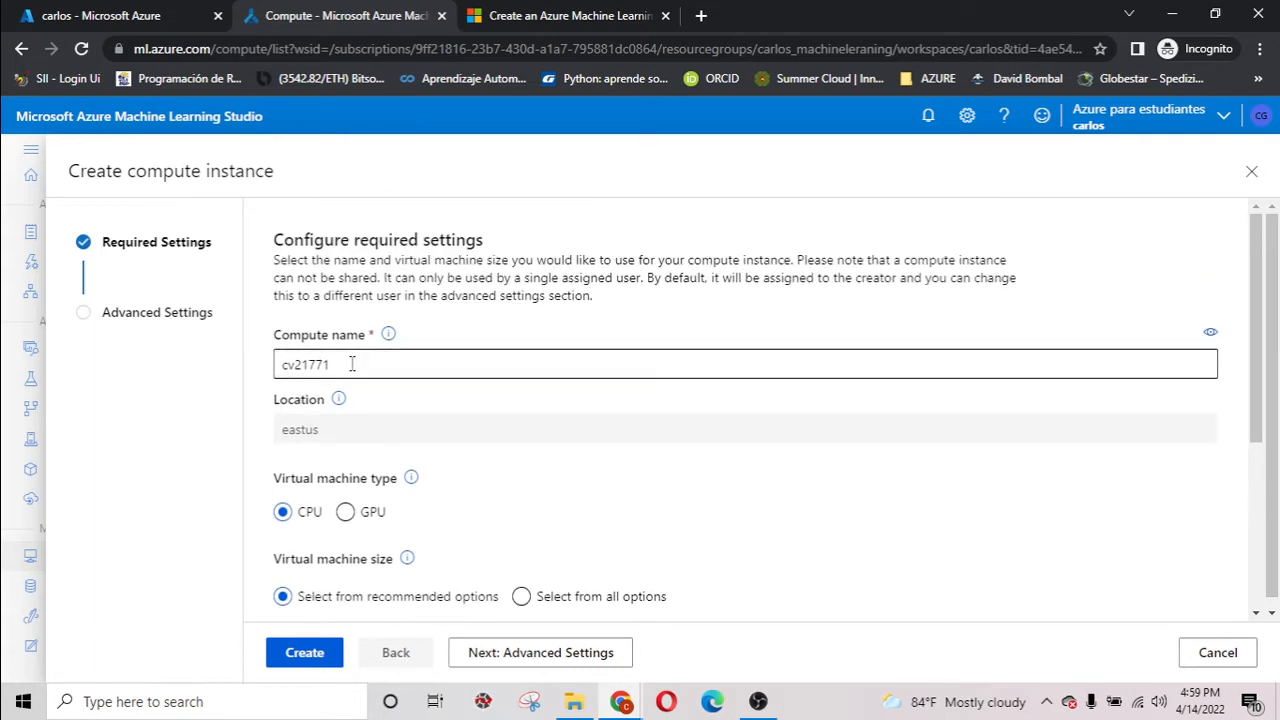
{"action": "left_click_drag", "start_coordinate": [352, 364], "coordinate": [268, 370]}
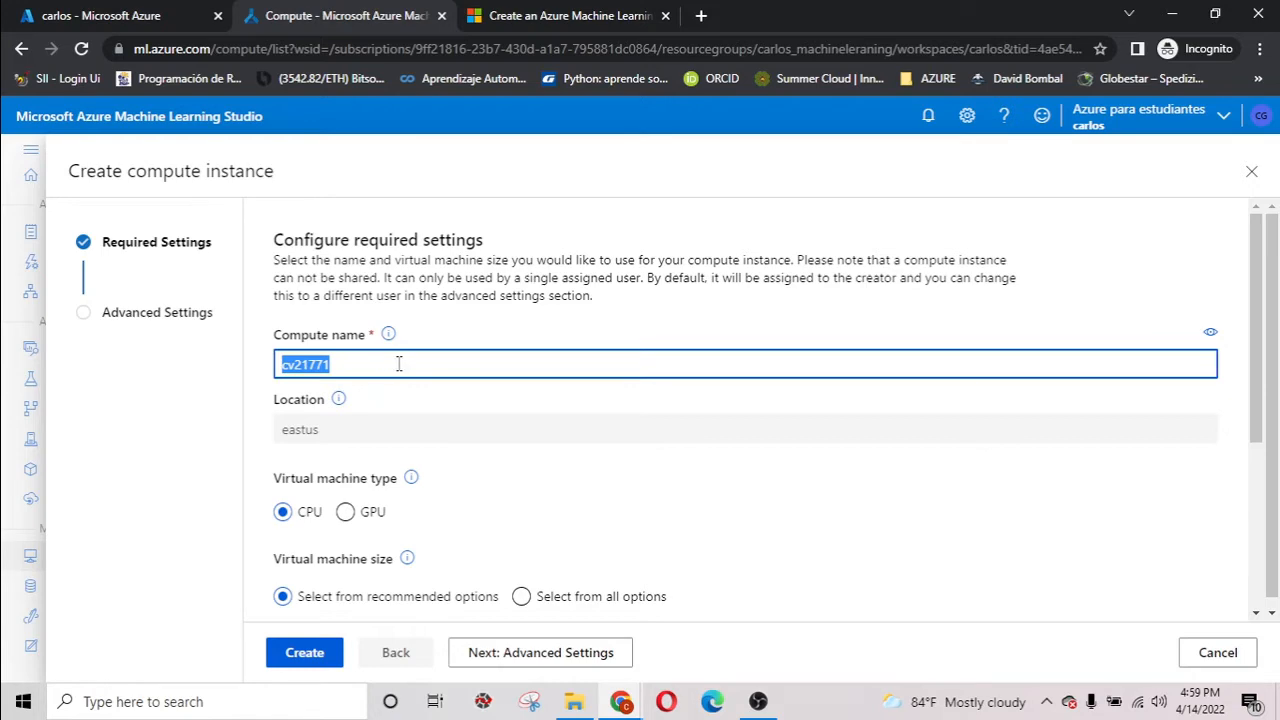
{"action": "scroll", "coordinate": [404, 365], "scroll_direction": "down", "scroll_amount": 1}
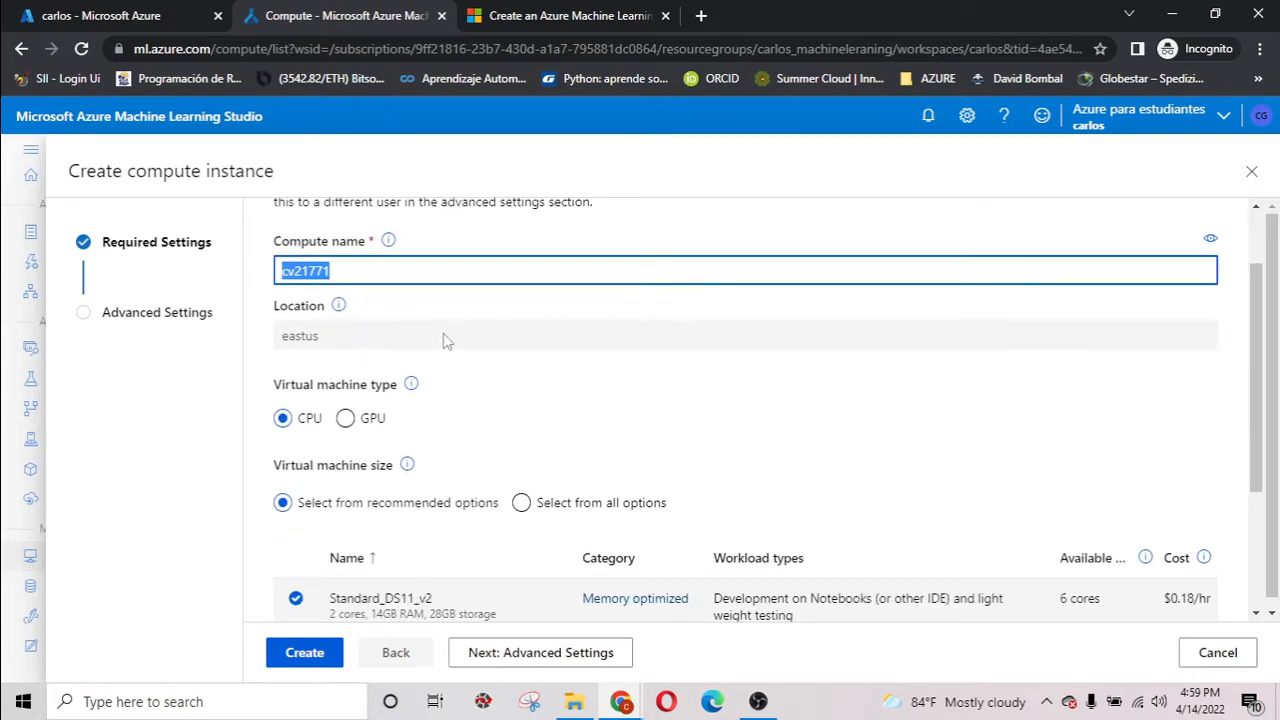
{"action": "scroll", "coordinate": [565, 378], "scroll_direction": "down", "scroll_amount": 2}
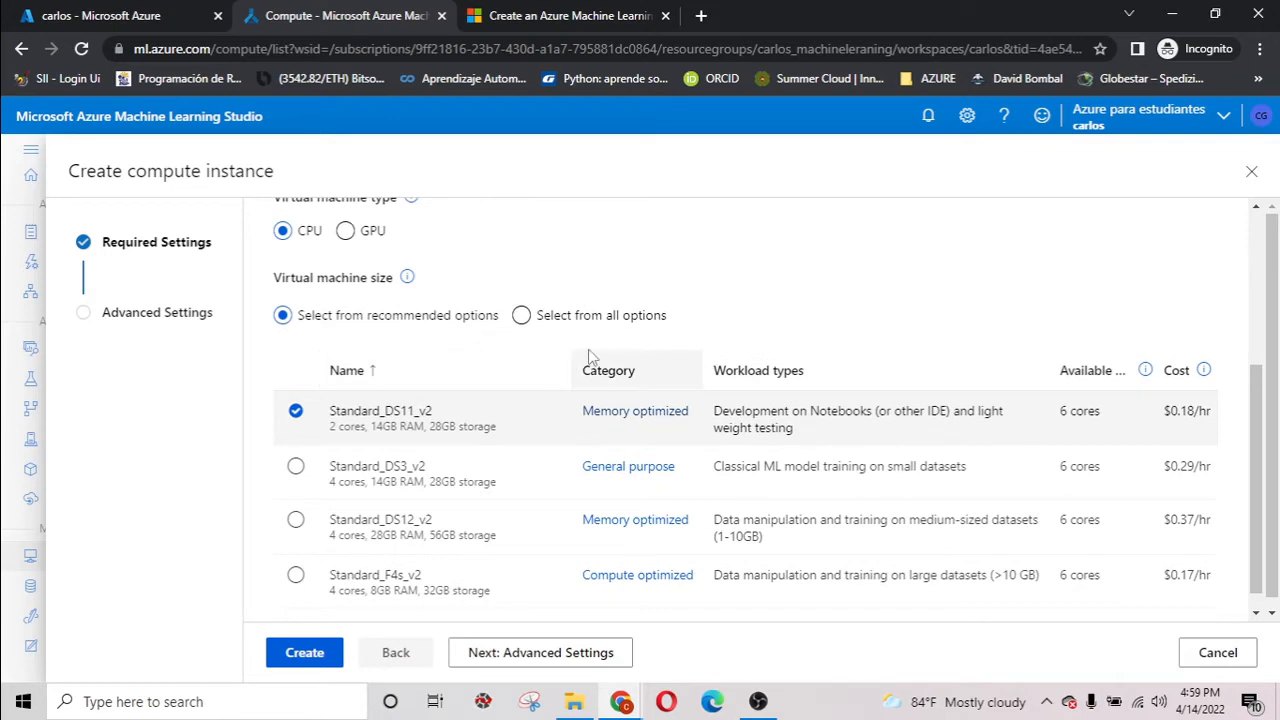
{"action": "scroll", "coordinate": [743, 320], "scroll_direction": "down", "scroll_amount": 1}
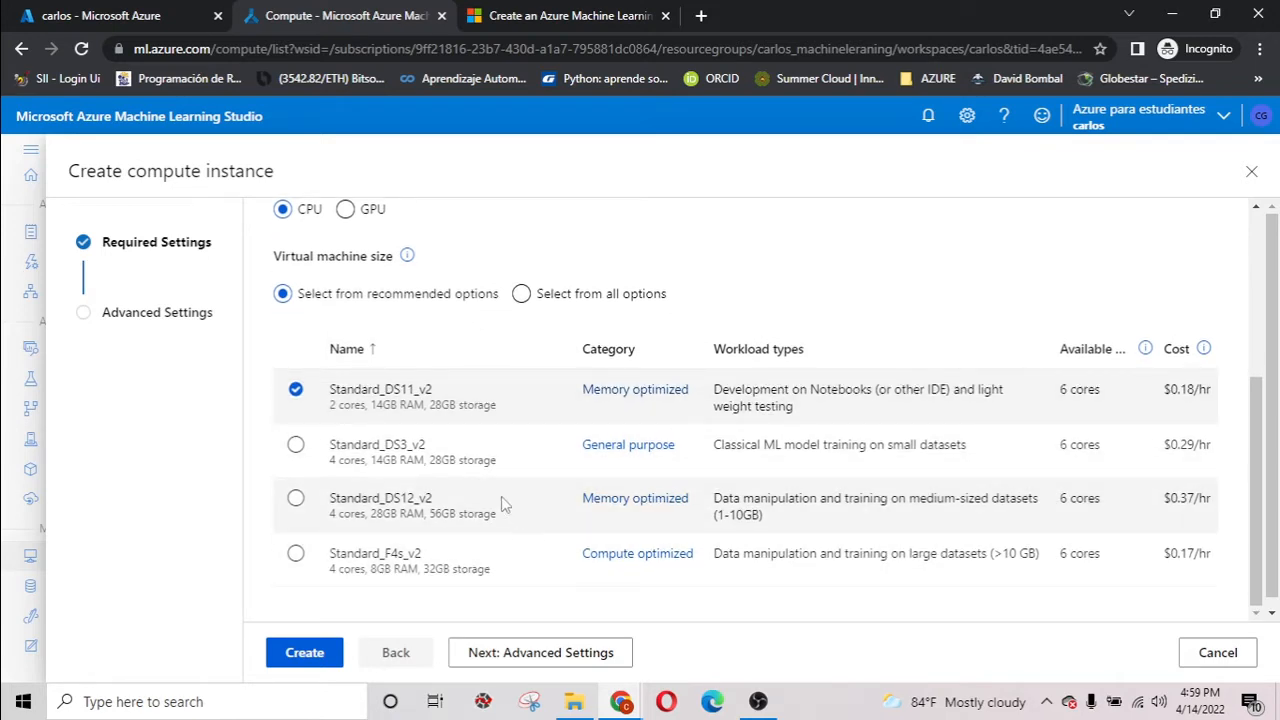
{"action": "left_click", "coordinate": [322, 654]}
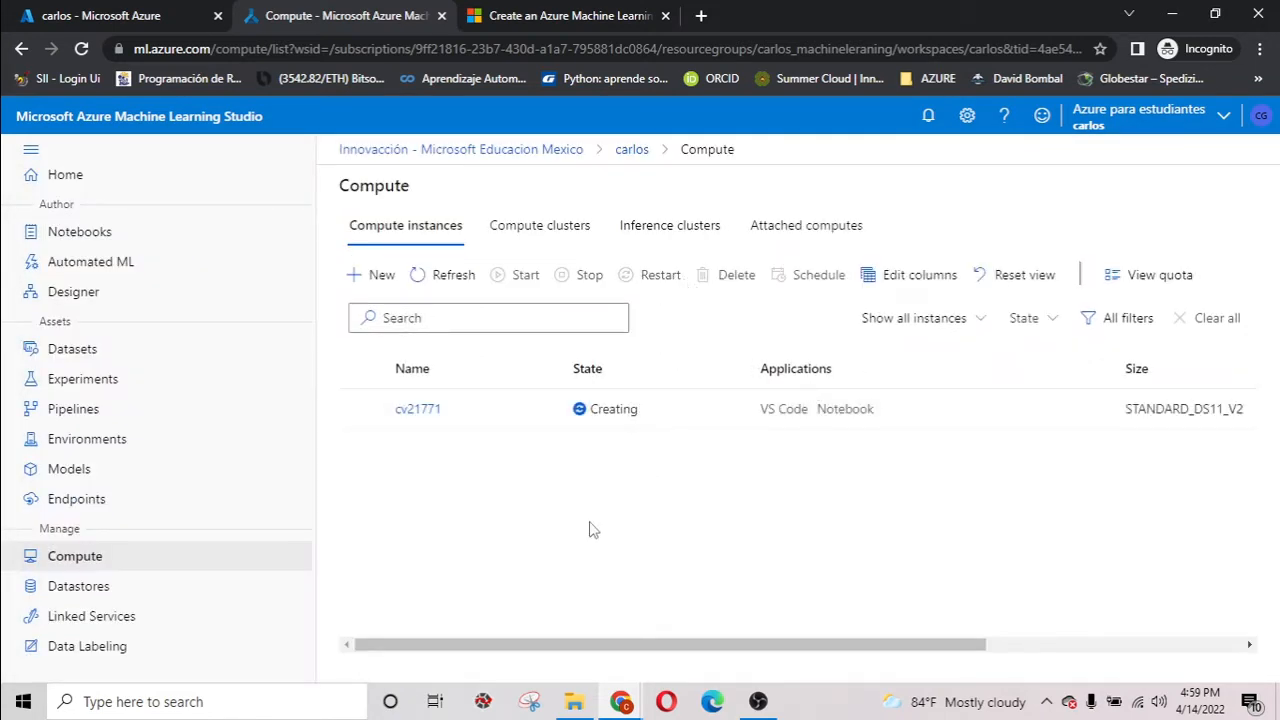
Start a new dedicated CPU compute cluster in East US with the Standard_DS11_v2 virtual machine size and continue to its advanced settings.
{"action": "left_click", "coordinate": [528, 234]}
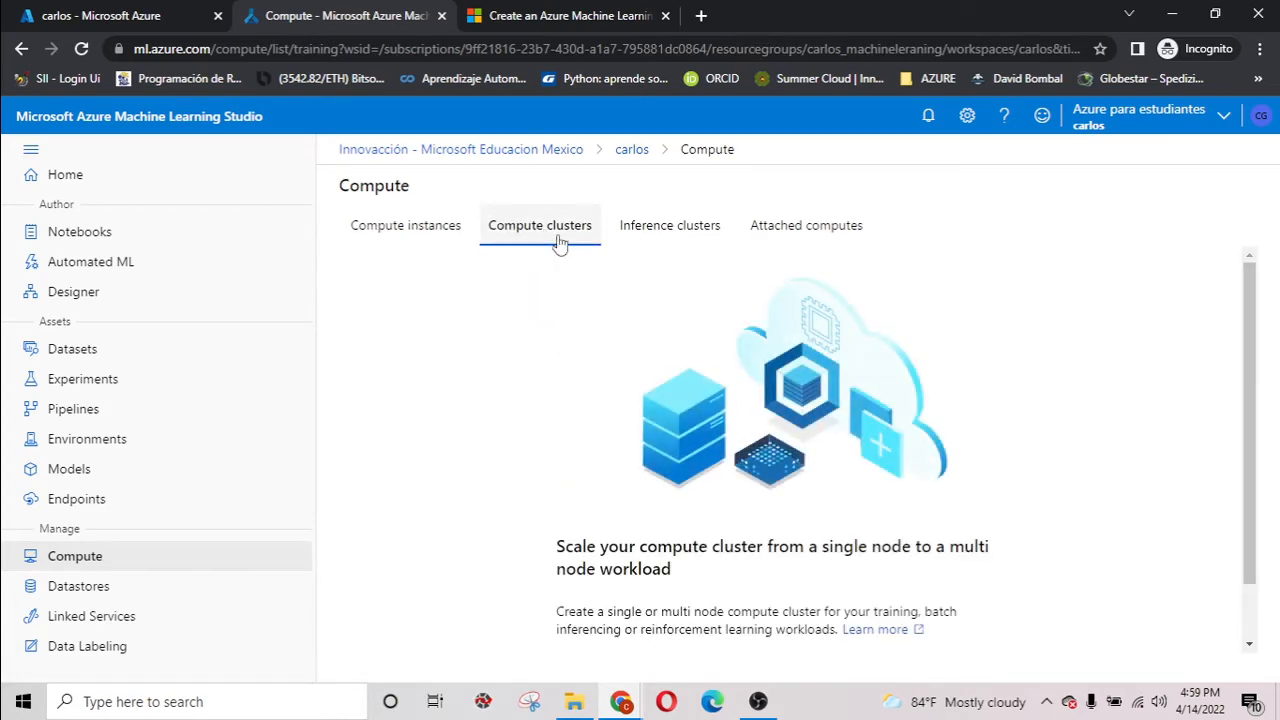
{"action": "scroll", "coordinate": [850, 440], "scroll_direction": "down", "scroll_amount": 1}
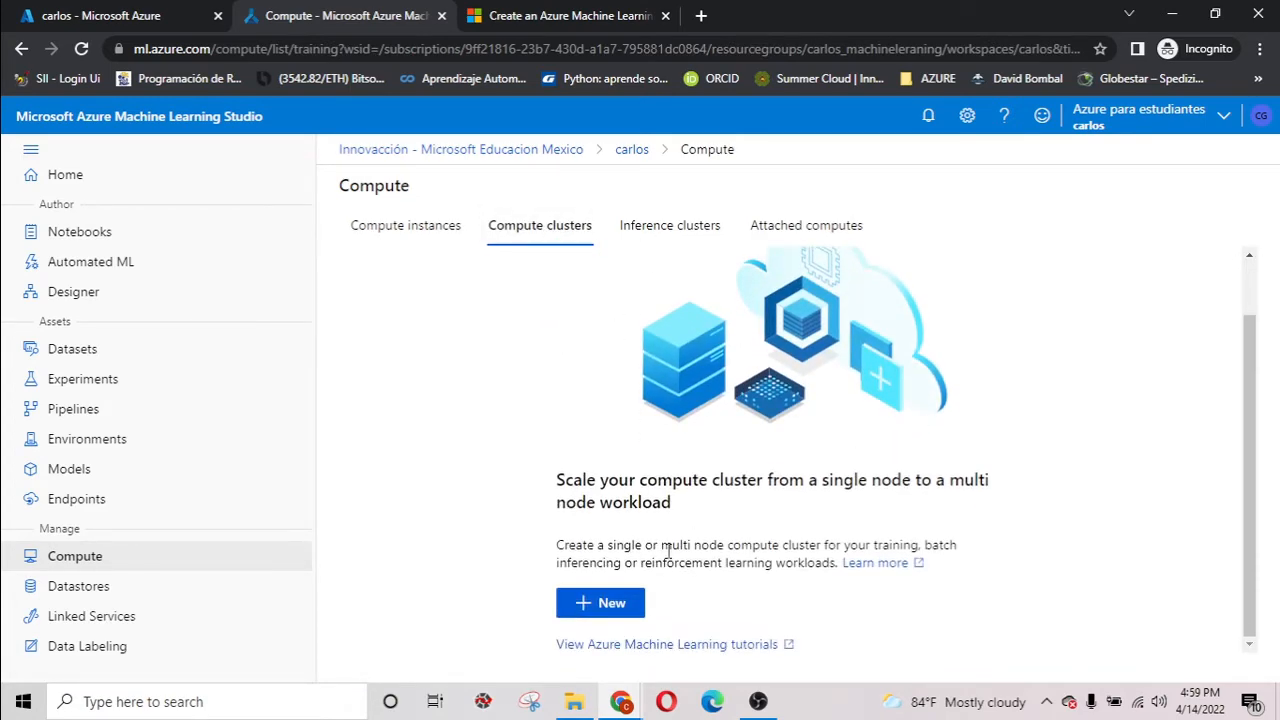
{"action": "left_click", "coordinate": [612, 604]}
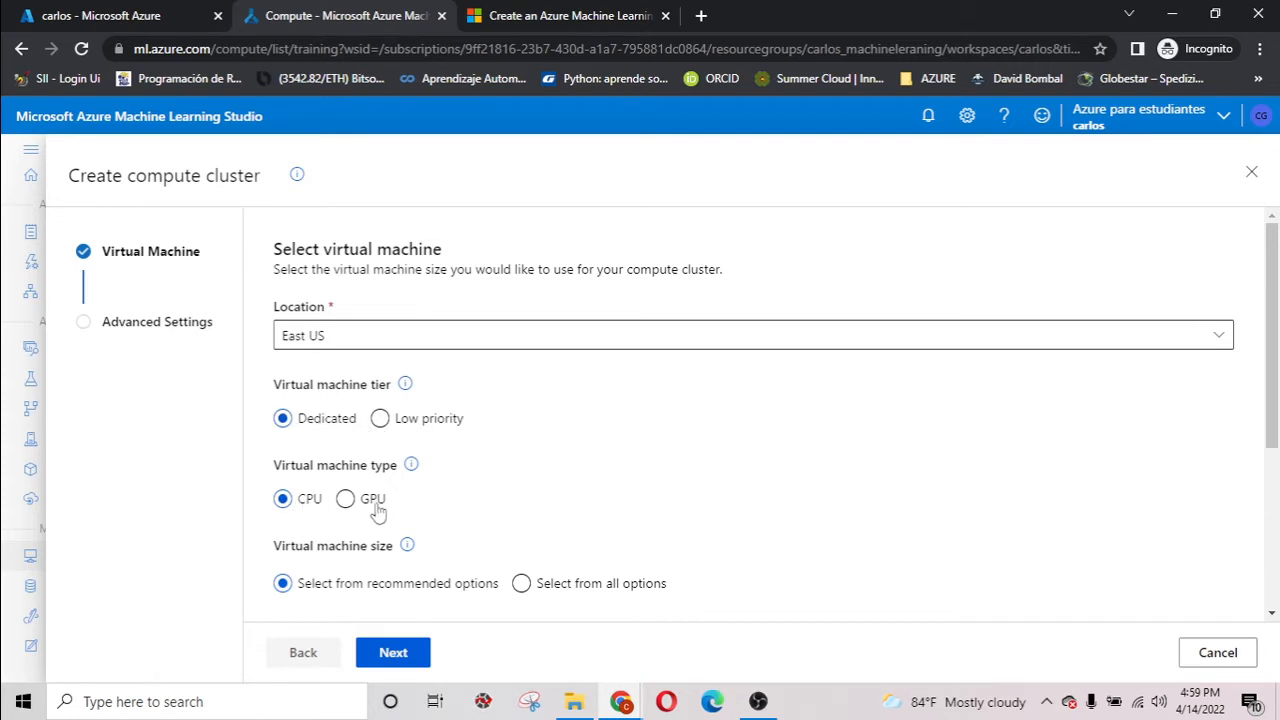
{"action": "scroll", "coordinate": [737, 491], "scroll_direction": "down", "scroll_amount": 2}
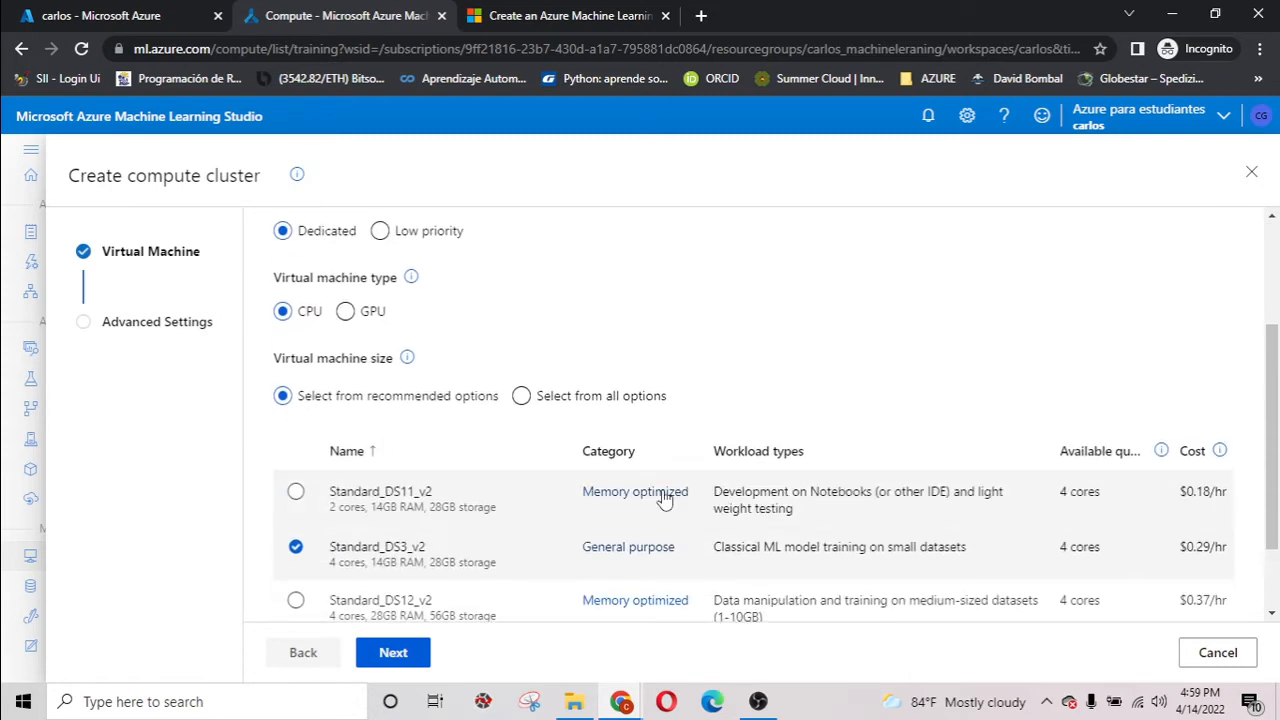
{"action": "left_click", "coordinate": [296, 492]}
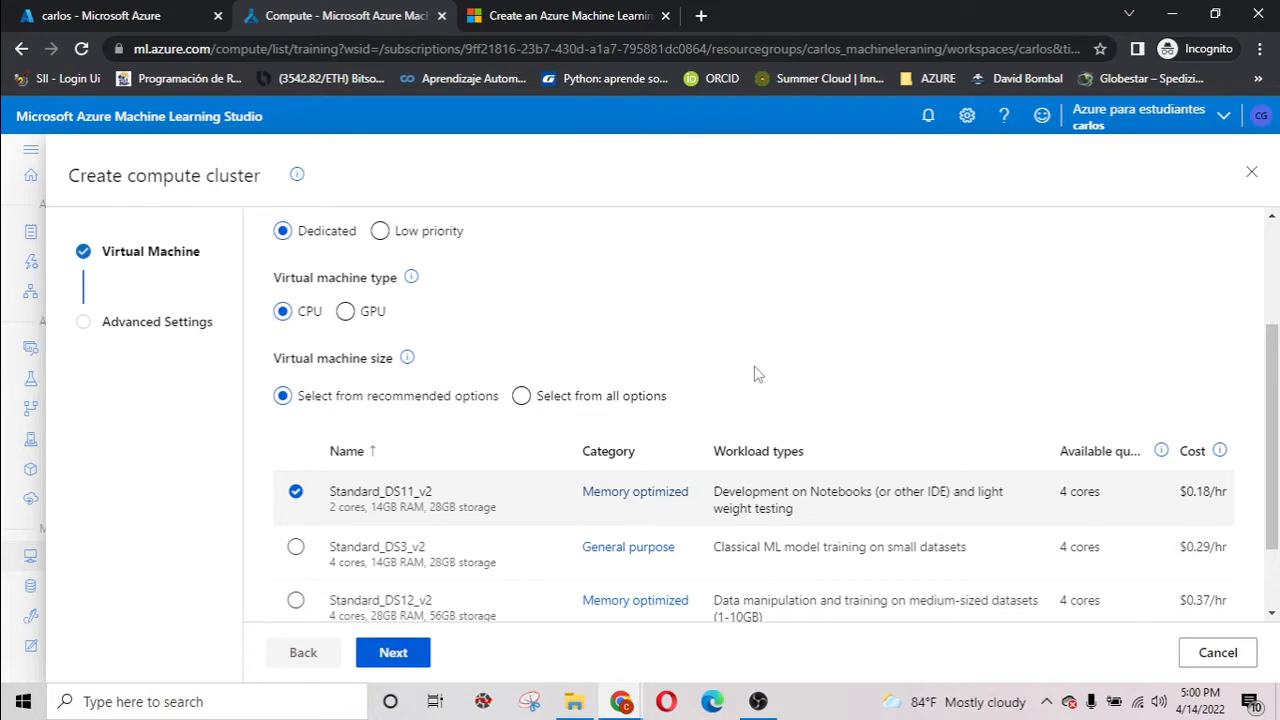
{"action": "scroll", "coordinate": [757, 374], "scroll_direction": "down", "scroll_amount": 1}
{"action": "left_click", "coordinate": [393, 652]}
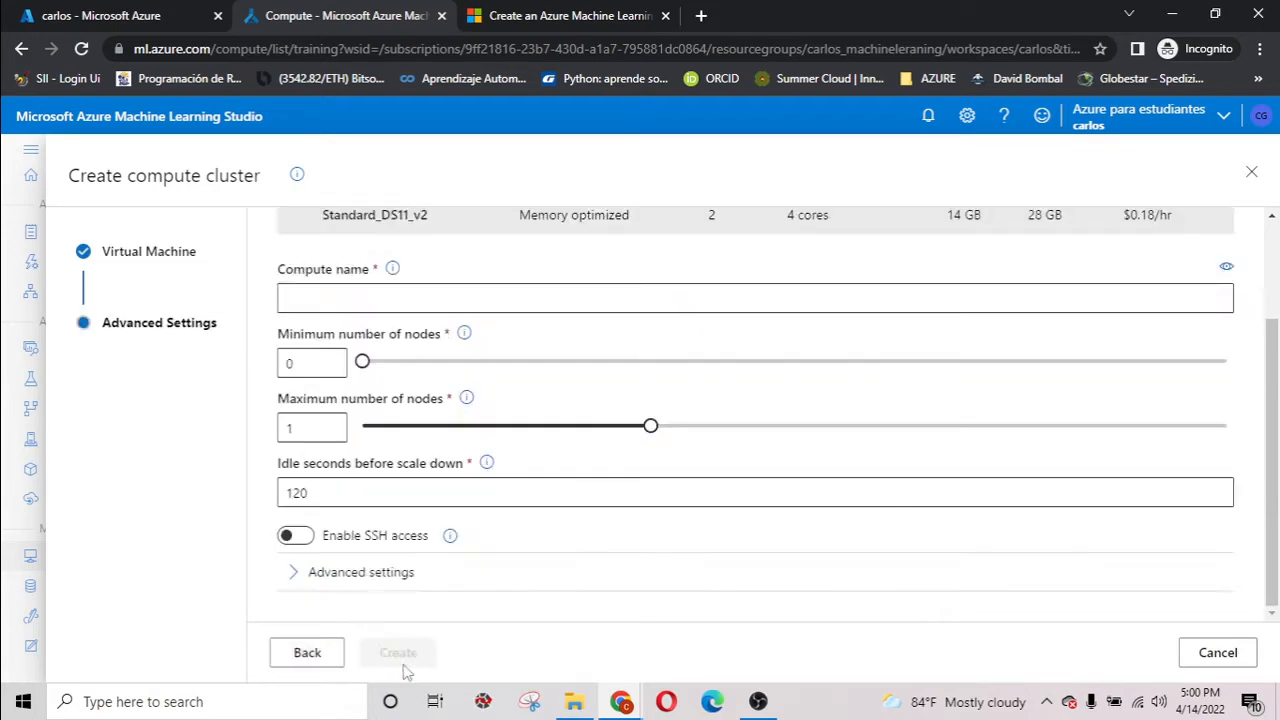
Set the cluster's maximum number of nodes to 2, name it with the owner's first name, and create the cluster.
{"action": "left_click", "coordinate": [332, 423]}
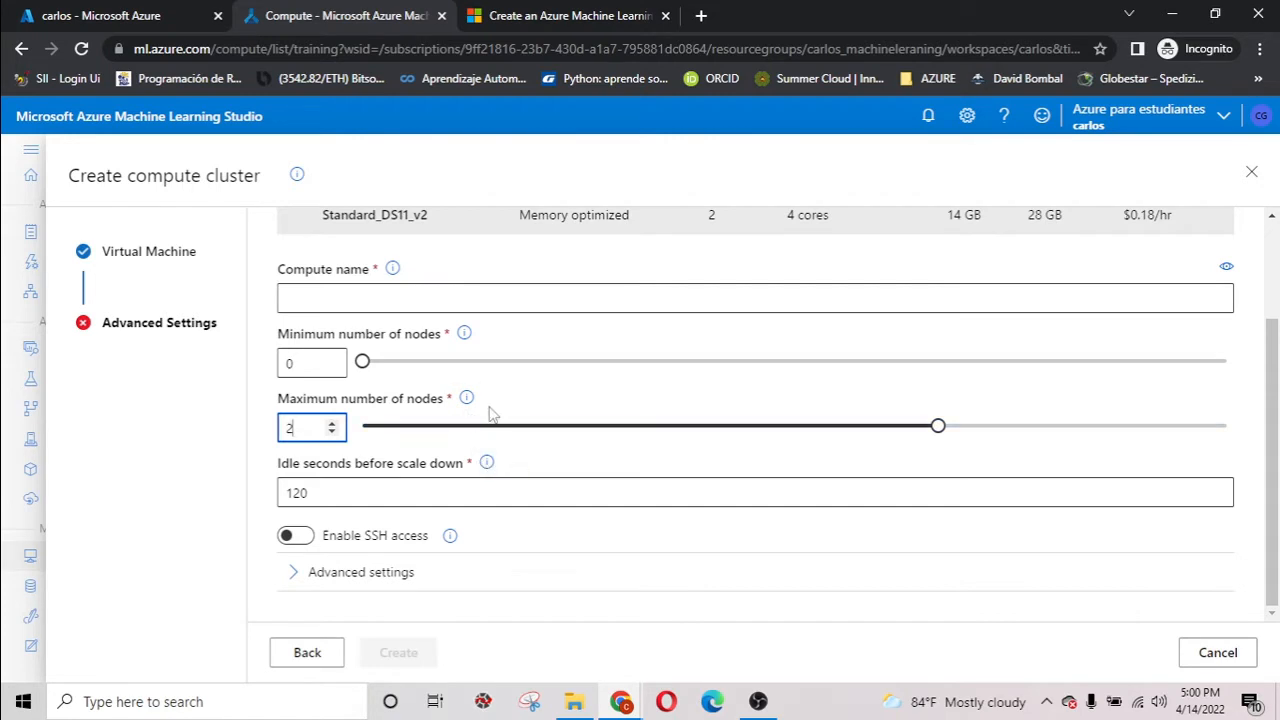
{"action": "scroll", "coordinate": [442, 425], "scroll_direction": "up", "scroll_amount": 2}
{"action": "left_click", "coordinate": [427, 432]}
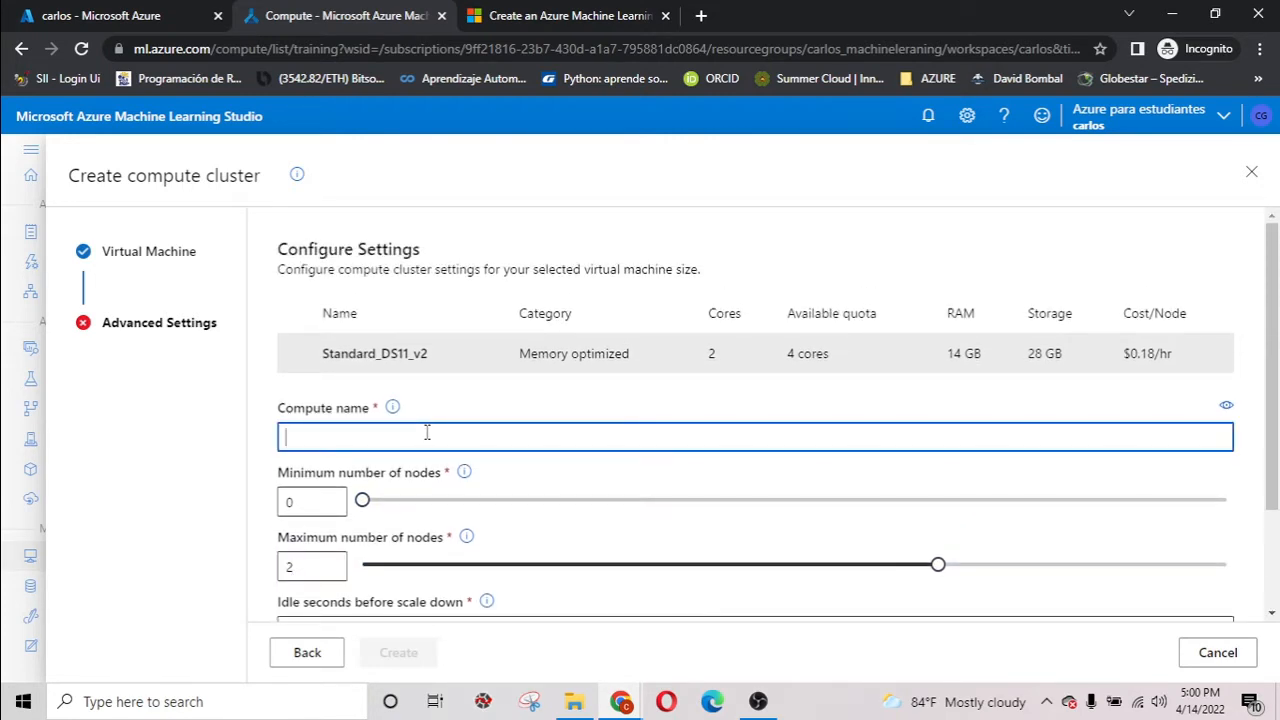
{"action": "type", "text": "carlos"}
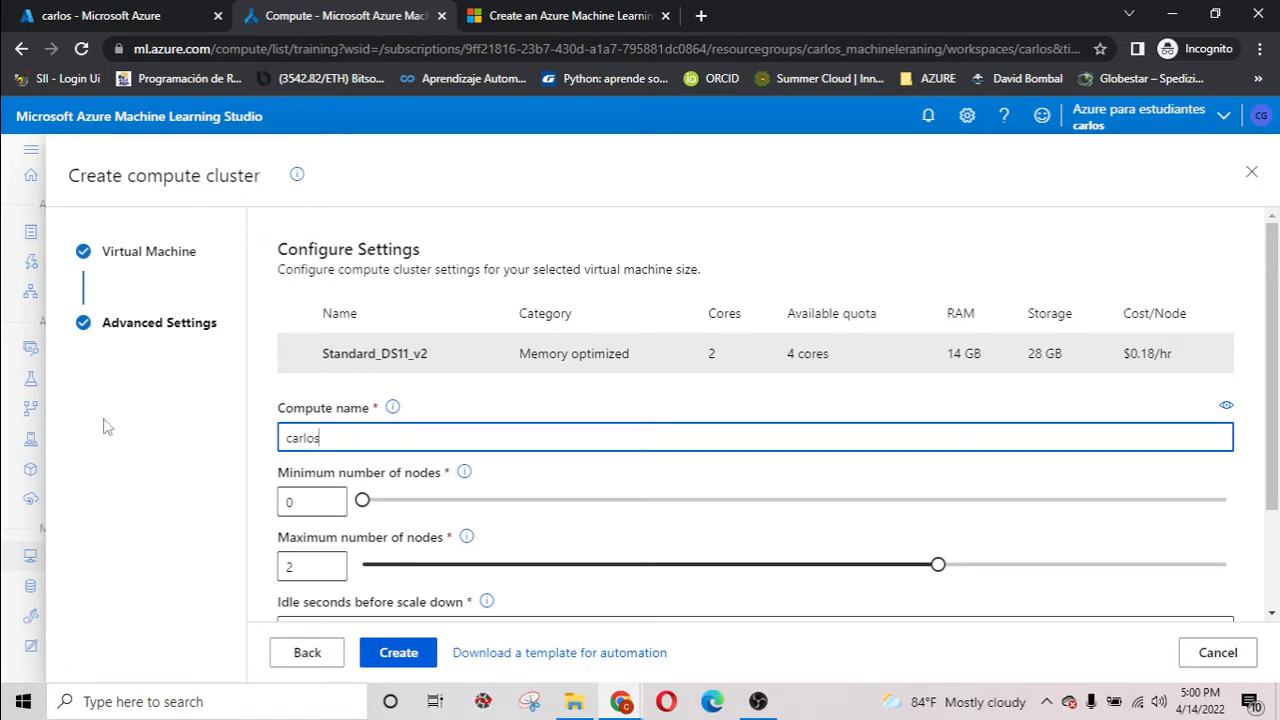
{"action": "scroll", "coordinate": [268, 480], "scroll_direction": "down", "scroll_amount": 3}
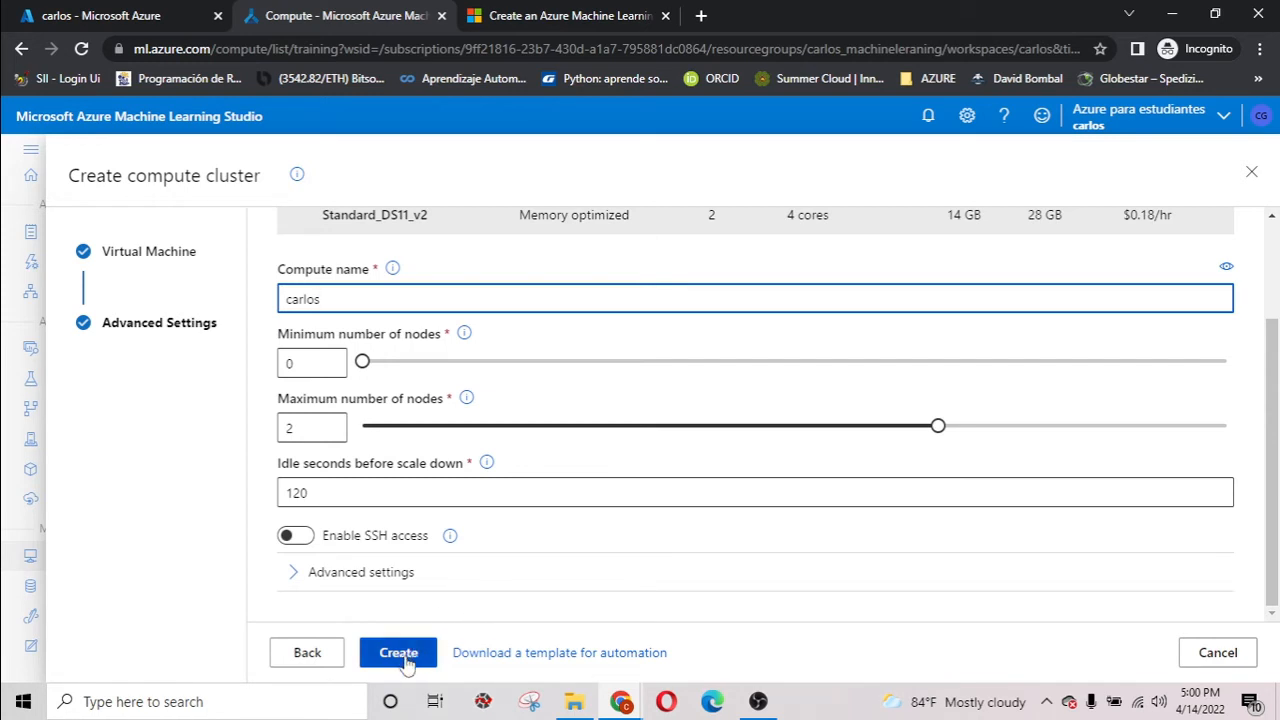
{"action": "left_click", "coordinate": [403, 660]}
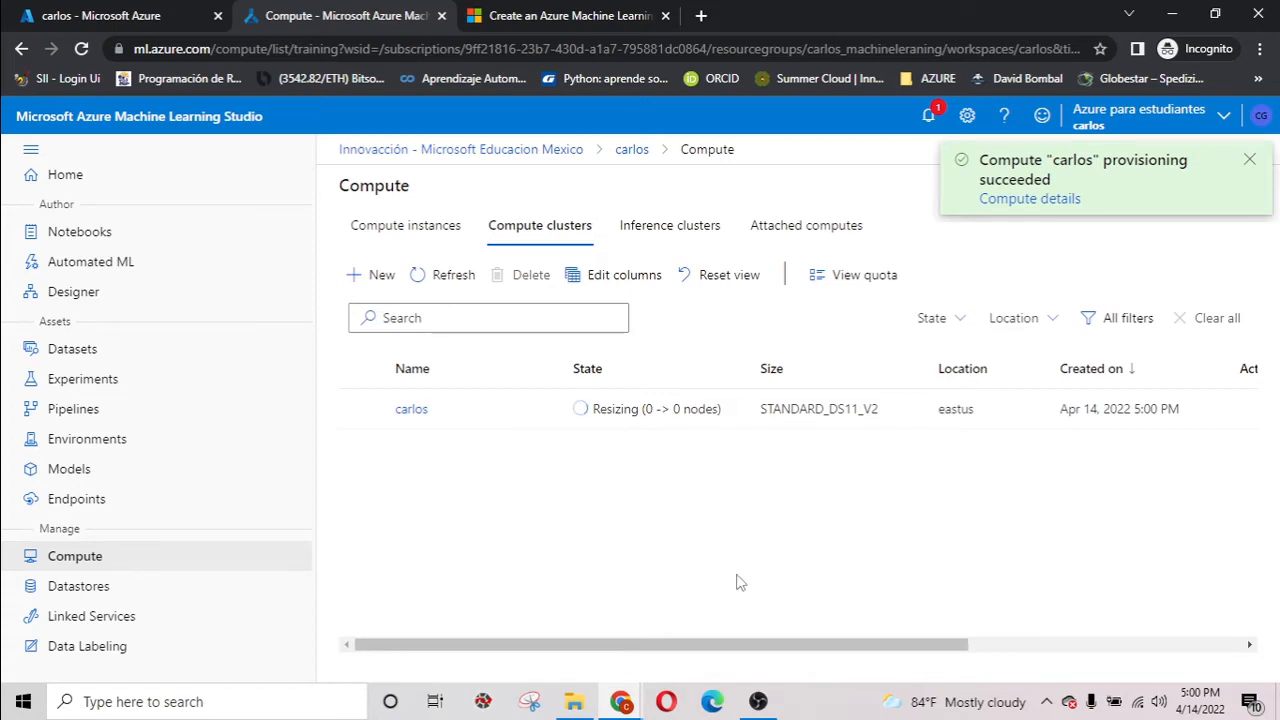
{"action": "left_click", "coordinate": [758, 702]}
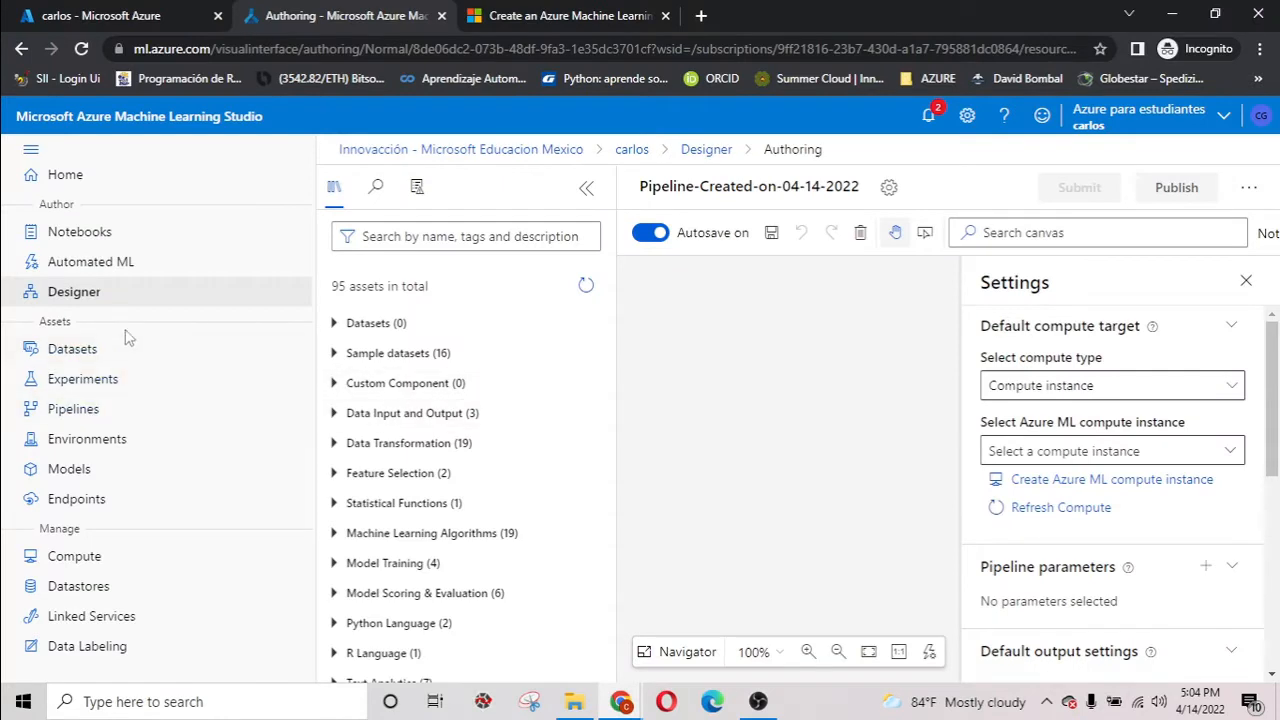
Add the Automobile price data (Raw) sample dataset to the canvas of the new Designer pipeline.
{"action": "left_click", "coordinate": [105, 300]}
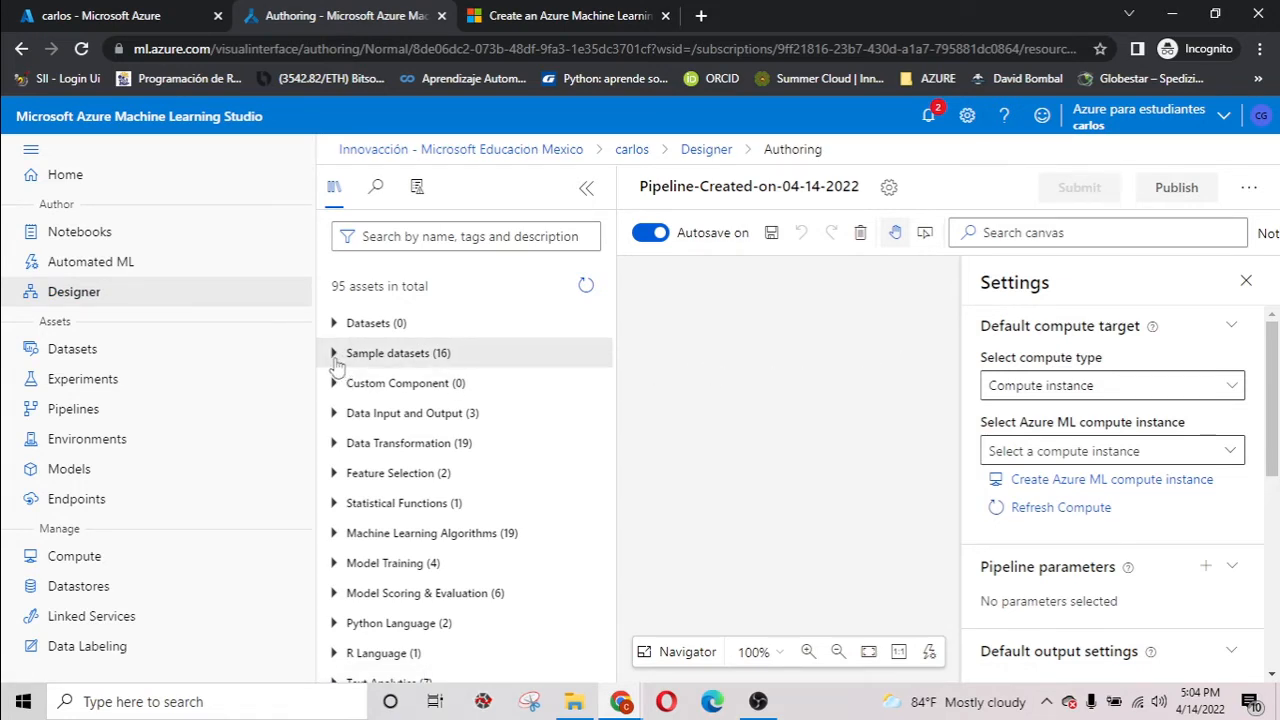
{"action": "left_click", "coordinate": [466, 362]}
{"action": "mouse_move", "coordinate": [582, 456]}
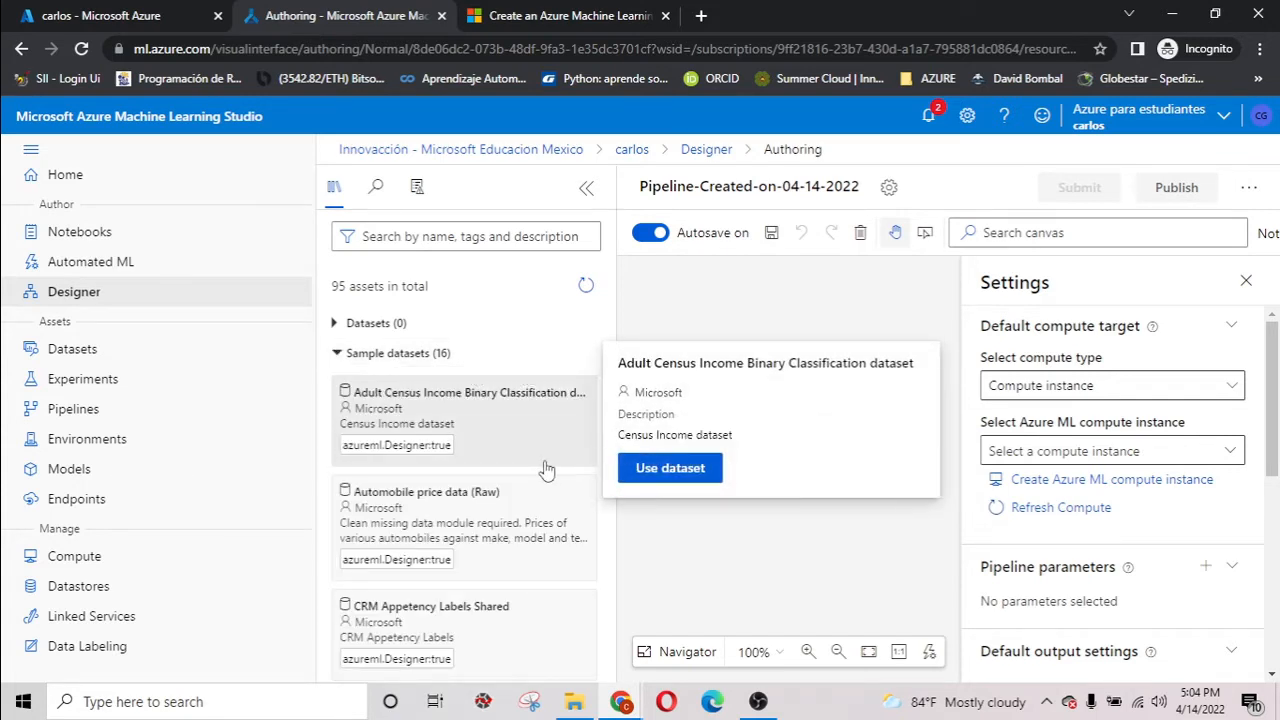
{"action": "scroll", "coordinate": [540, 500], "scroll_direction": "down", "scroll_amount": 1}
{"action": "mouse_move", "coordinate": [500, 428]}
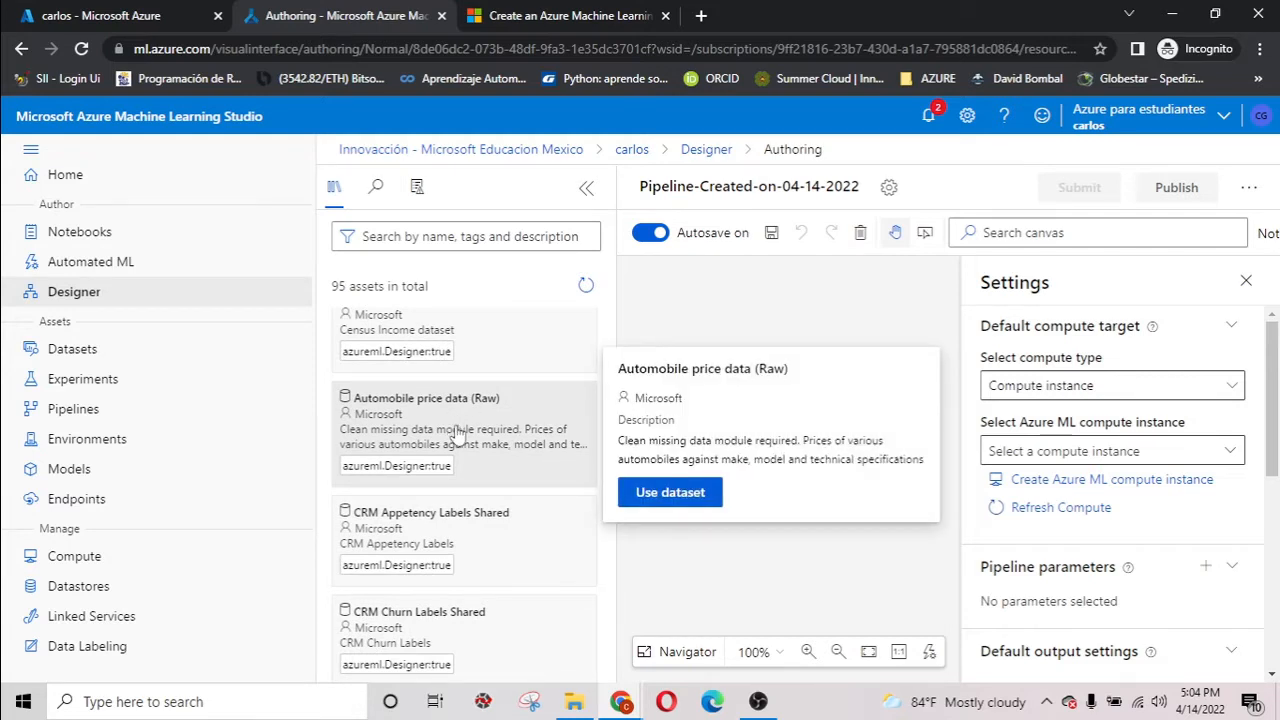
{"action": "left_click_drag", "start_coordinate": [458, 433], "coordinate": [778, 330]}
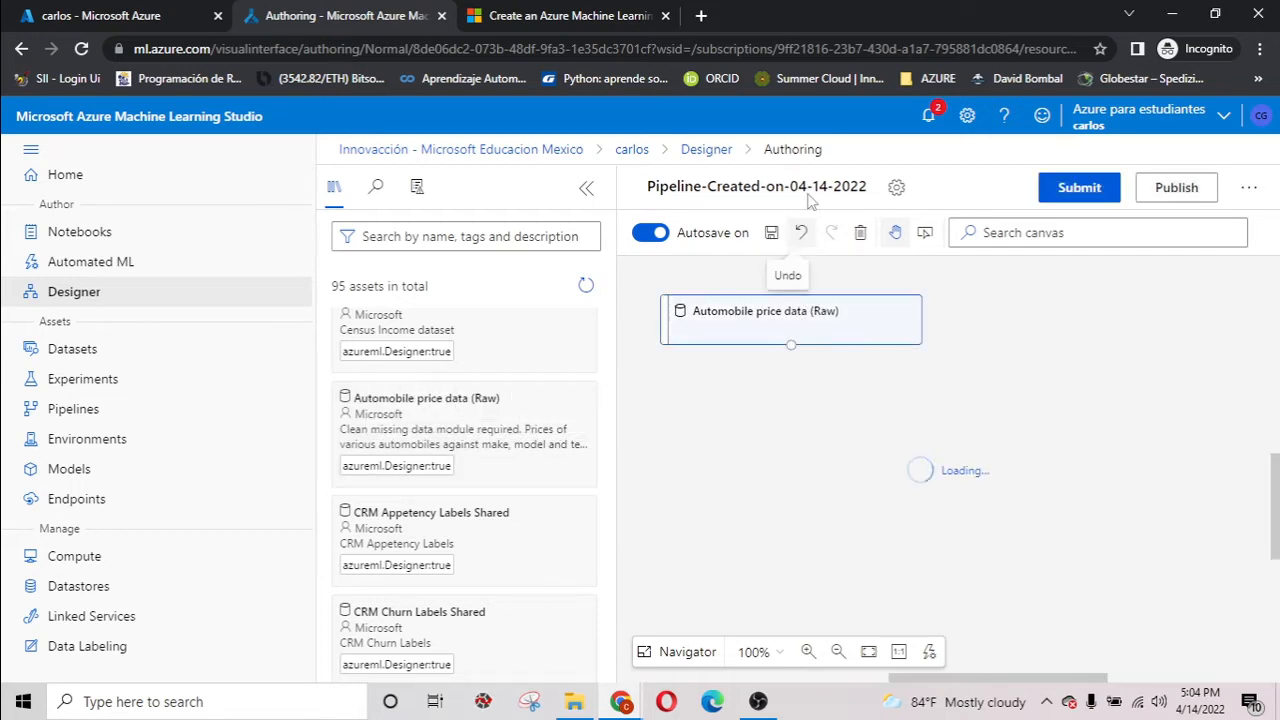
Rename the pipeline draft as "auto price training".
{"action": "left_click", "coordinate": [866, 184]}
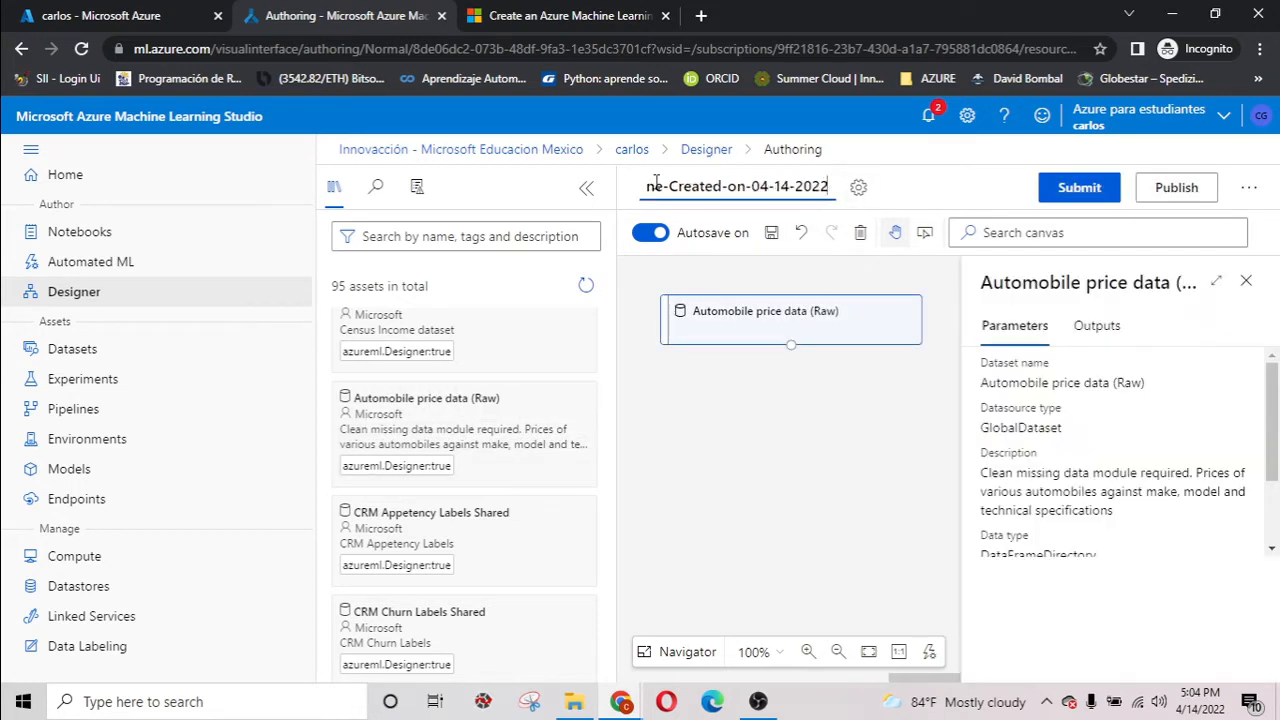
{"action": "left_click_drag", "start_coordinate": [831, 186], "coordinate": [605, 184]}
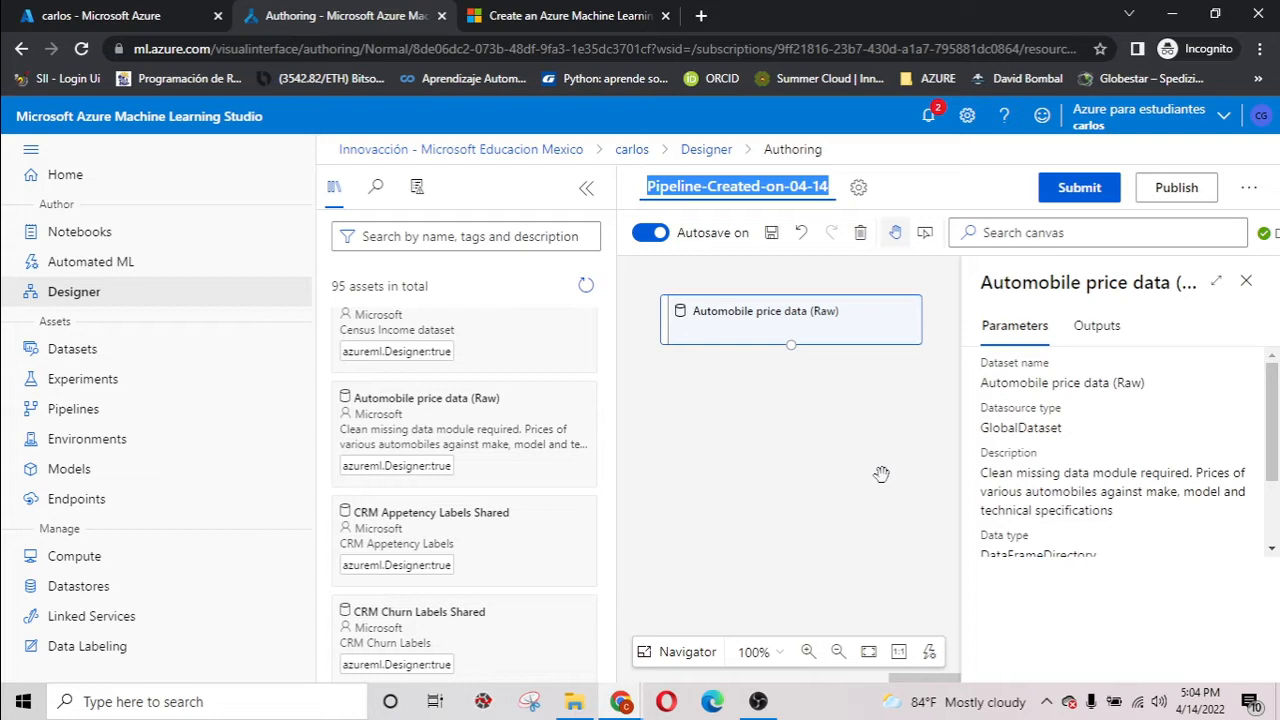
{"action": "type", "text": "auto price training"}
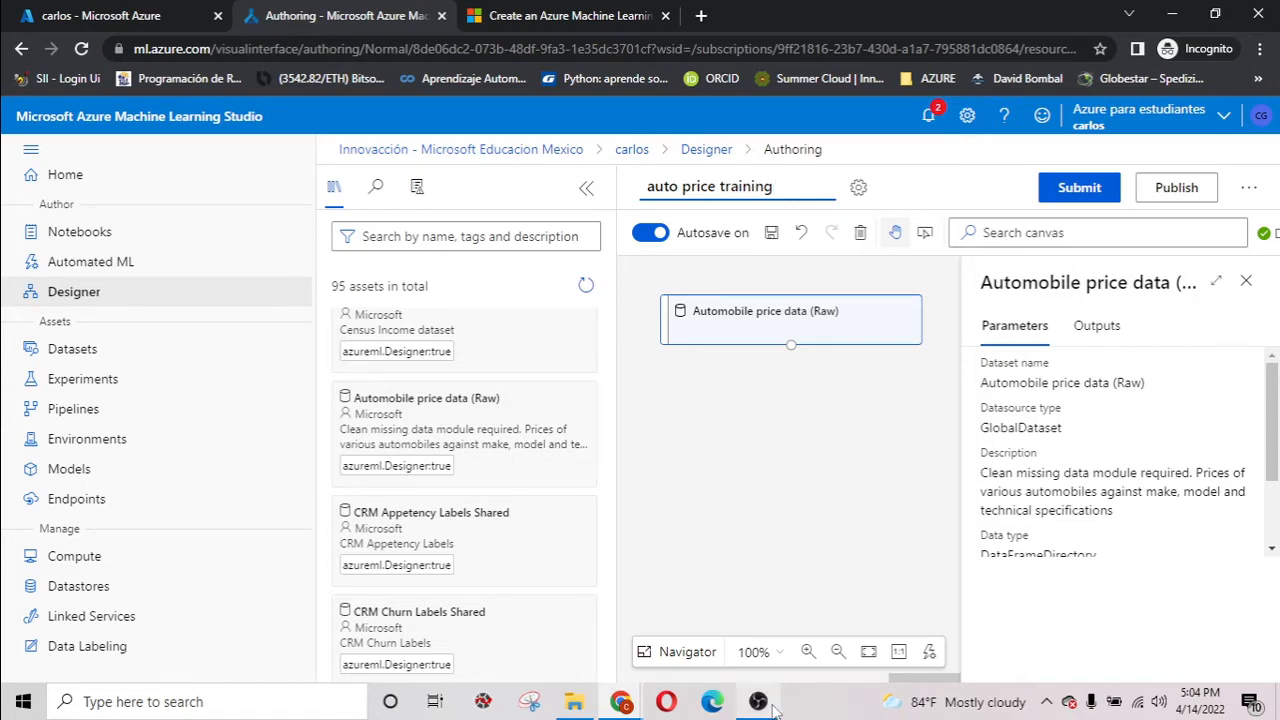
Set the pipeline's default compute target to the compute cluster named with the owner's first name, and close the pipeline settings.
{"action": "key", "text": "ctrl+minus"}
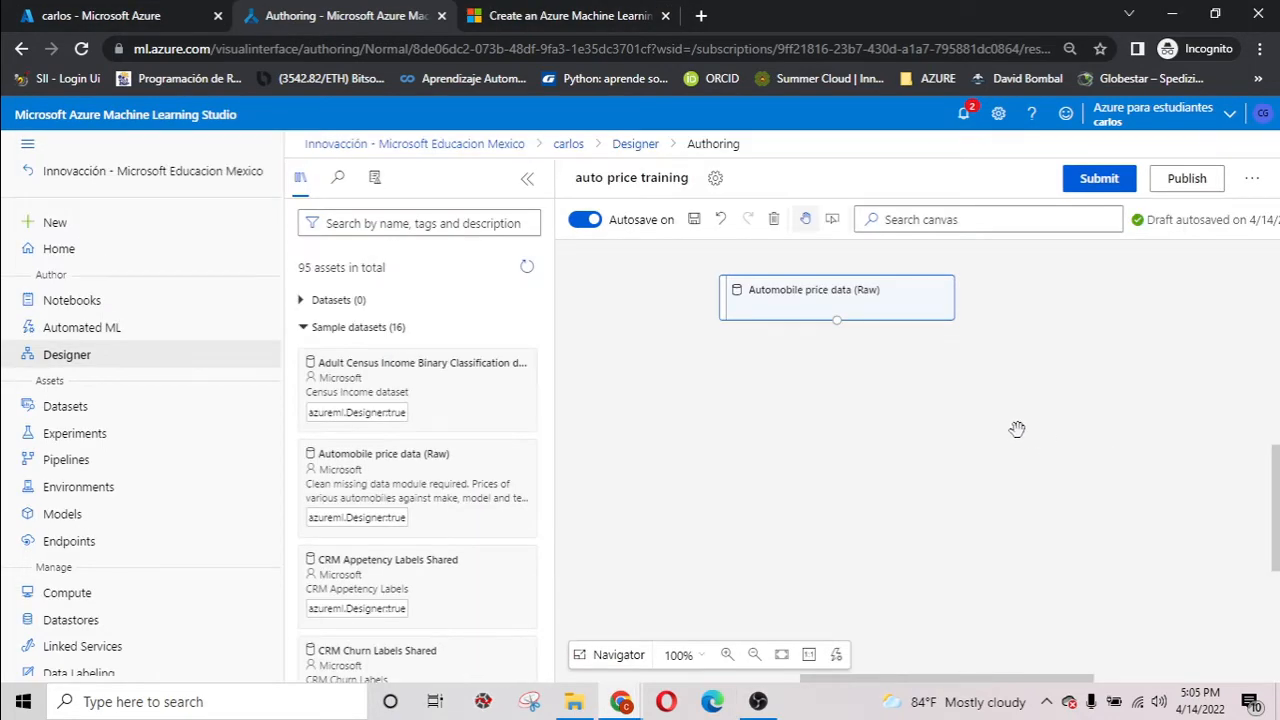
{"action": "left_click", "coordinate": [716, 180]}
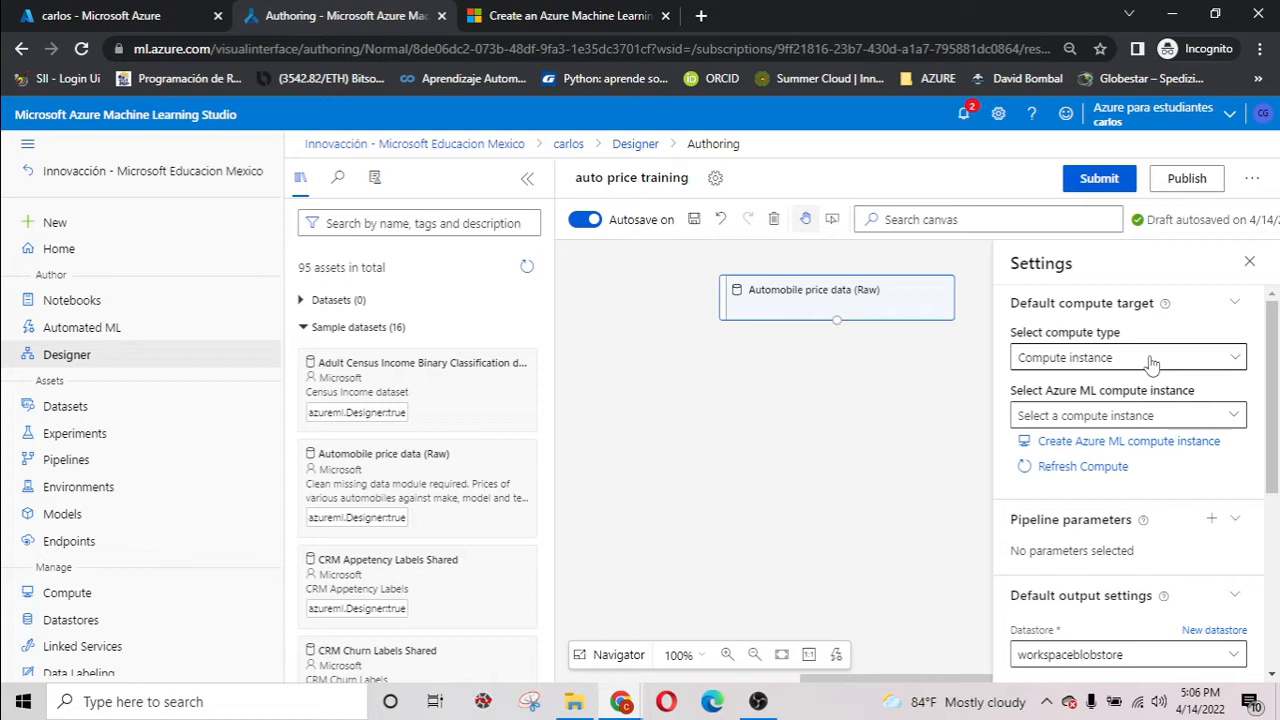
{"action": "left_click", "coordinate": [1228, 370]}
{"action": "left_click", "coordinate": [1130, 418]}
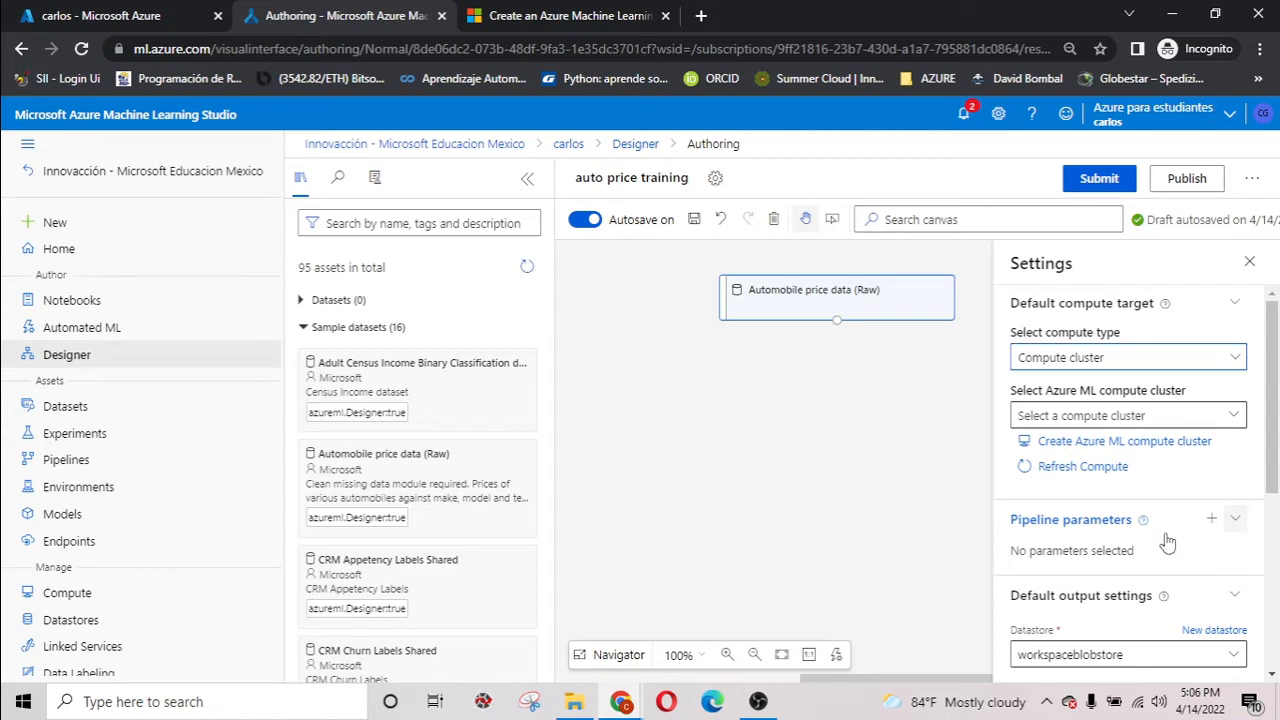
{"action": "left_click", "coordinate": [1211, 415]}
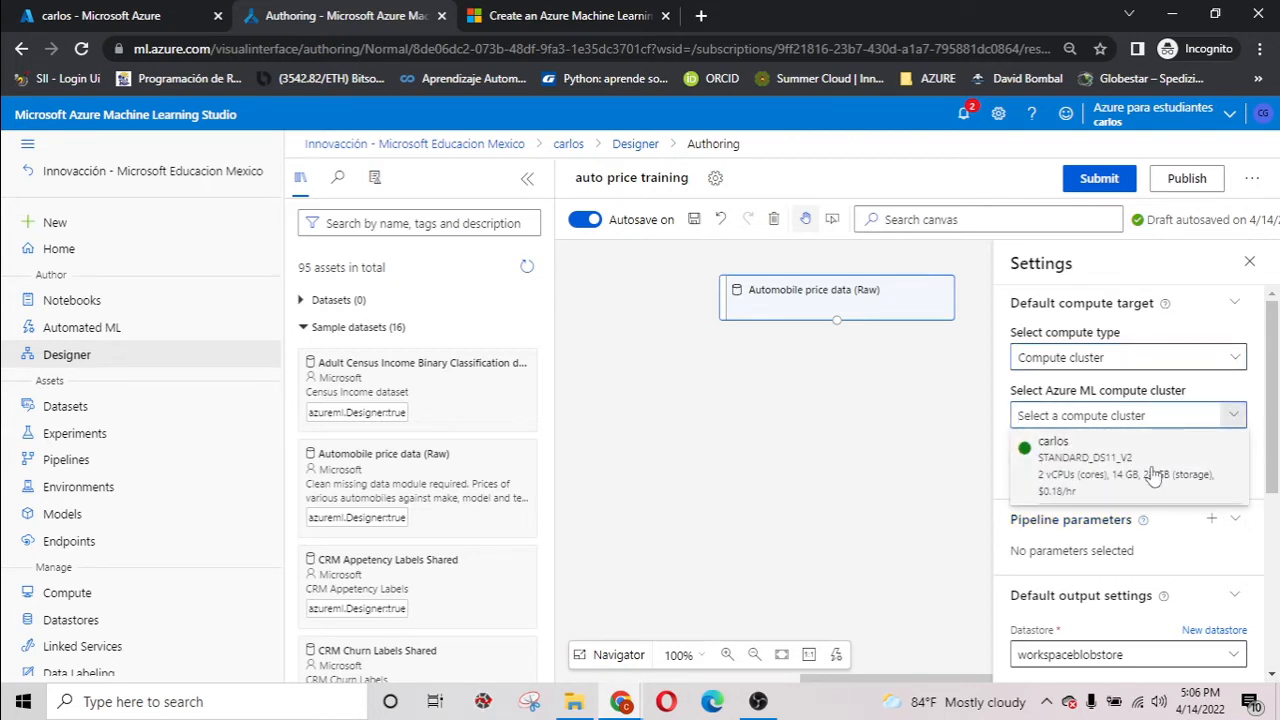
{"action": "left_click", "coordinate": [1153, 476]}
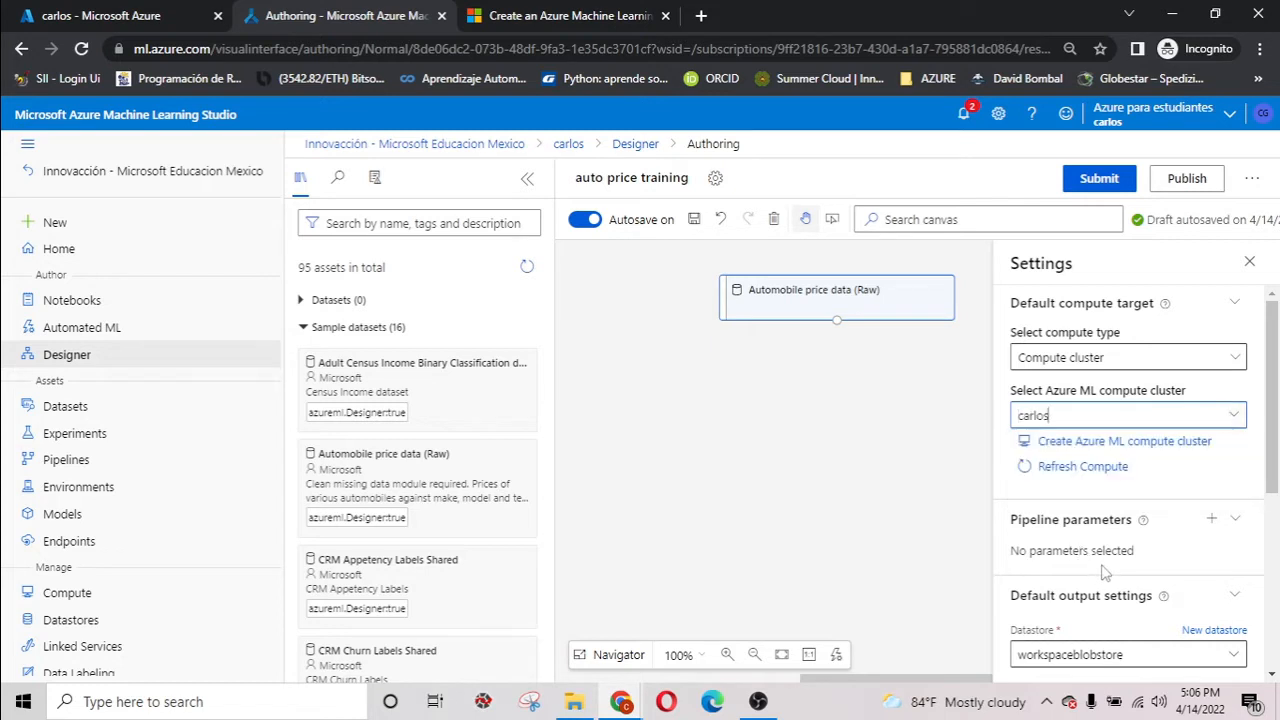
{"action": "scroll", "coordinate": [1150, 560], "scroll_direction": "down", "scroll_amount": 5}
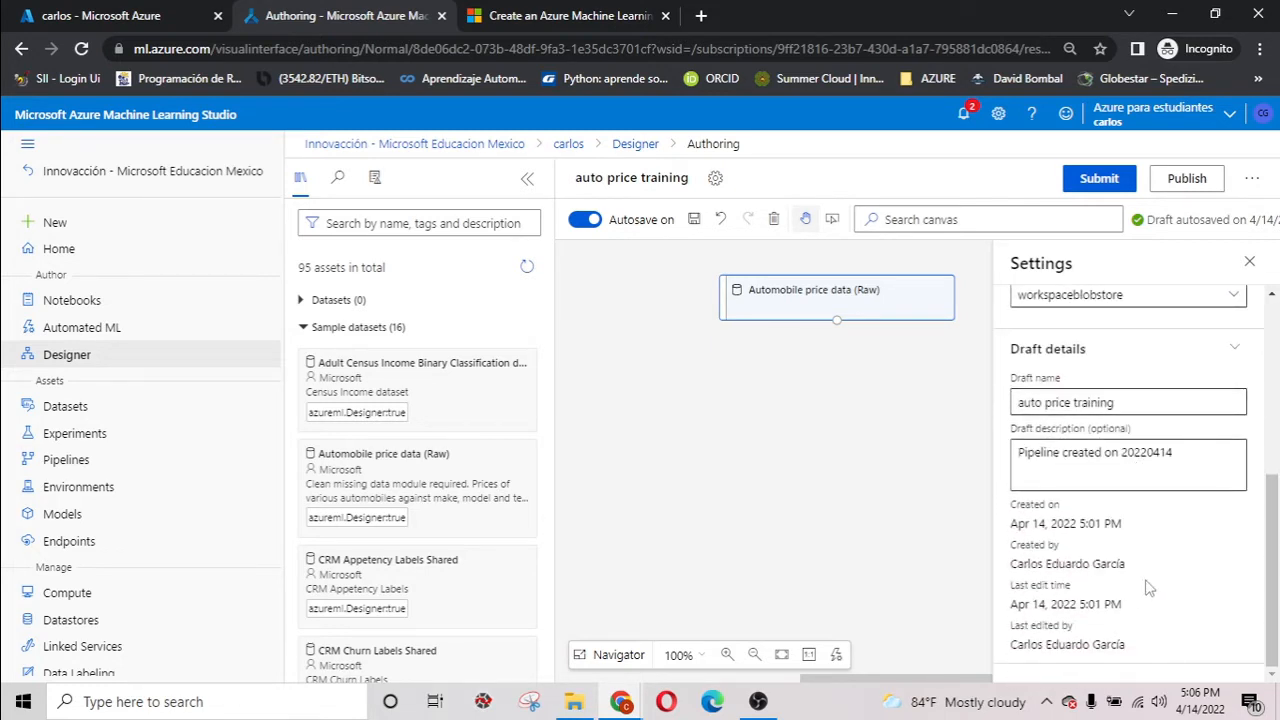
{"action": "scroll", "coordinate": [1149, 589], "scroll_direction": "up", "scroll_amount": 5}
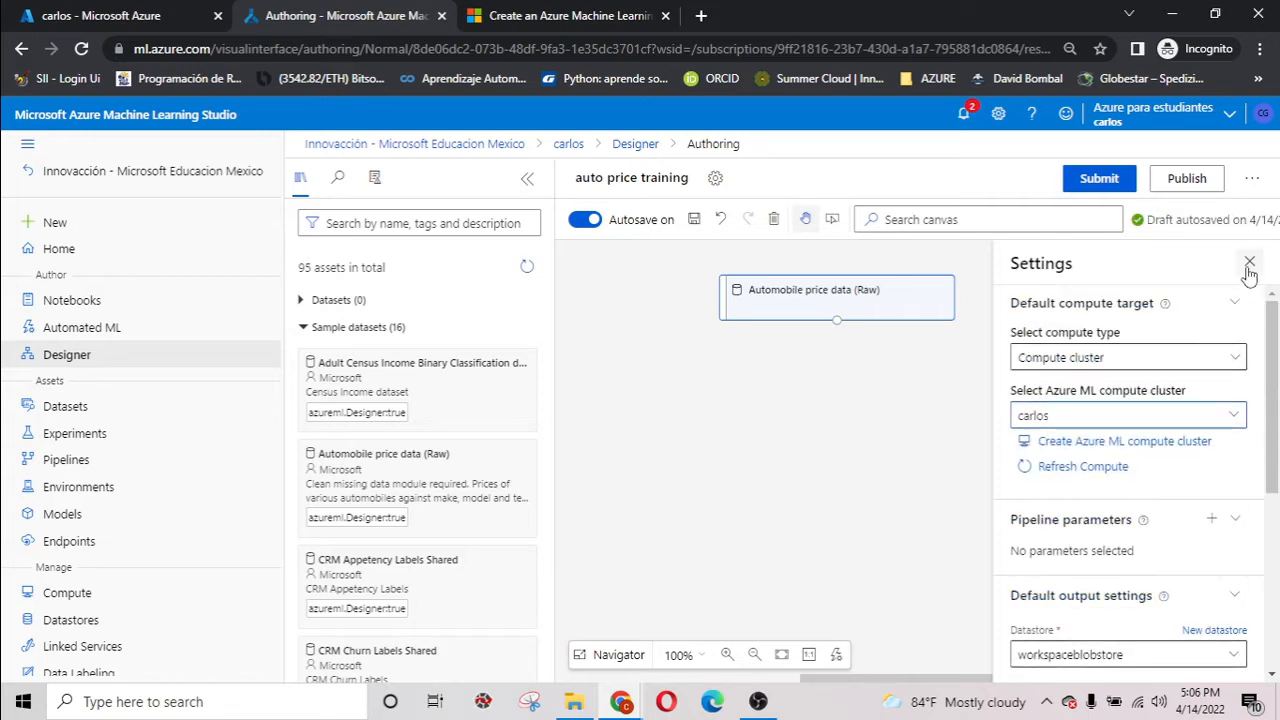
{"action": "scroll", "coordinate": [1258, 268], "scroll_direction": "down", "scroll_amount": 5}
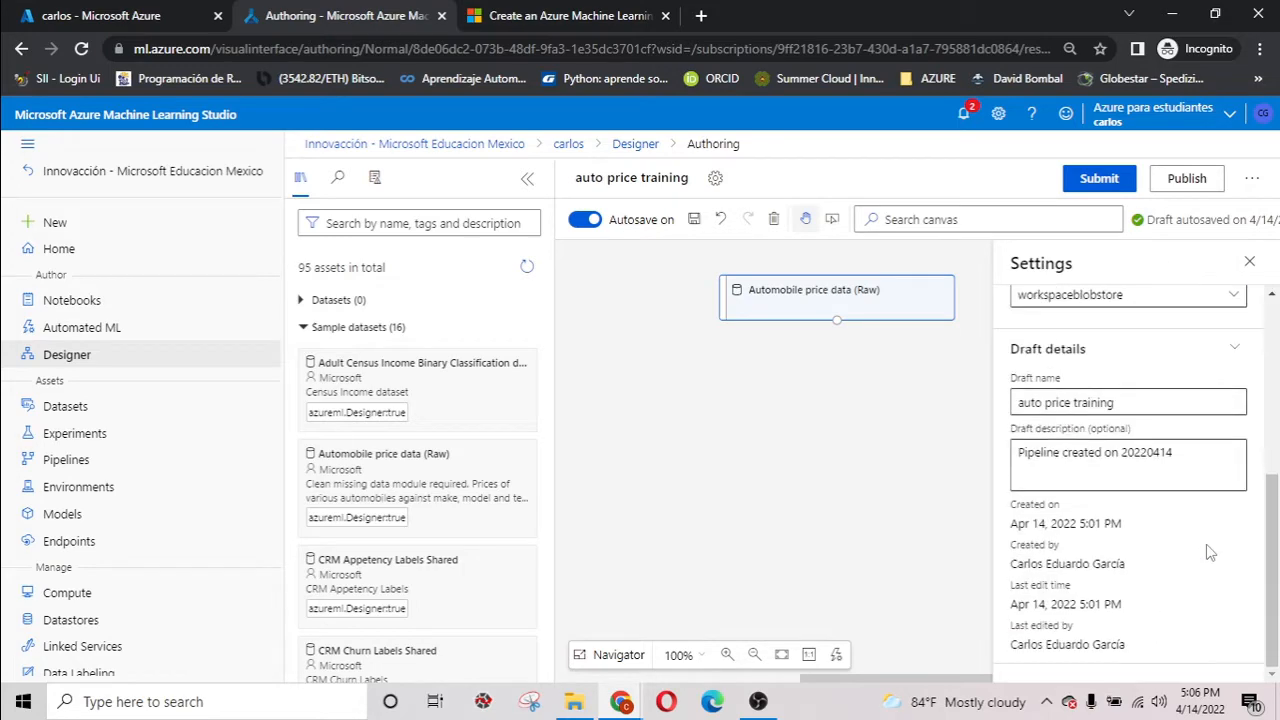
{"action": "scroll", "coordinate": [1256, 272], "scroll_direction": "up", "scroll_amount": 5}
{"action": "left_click", "coordinate": [1250, 263]}
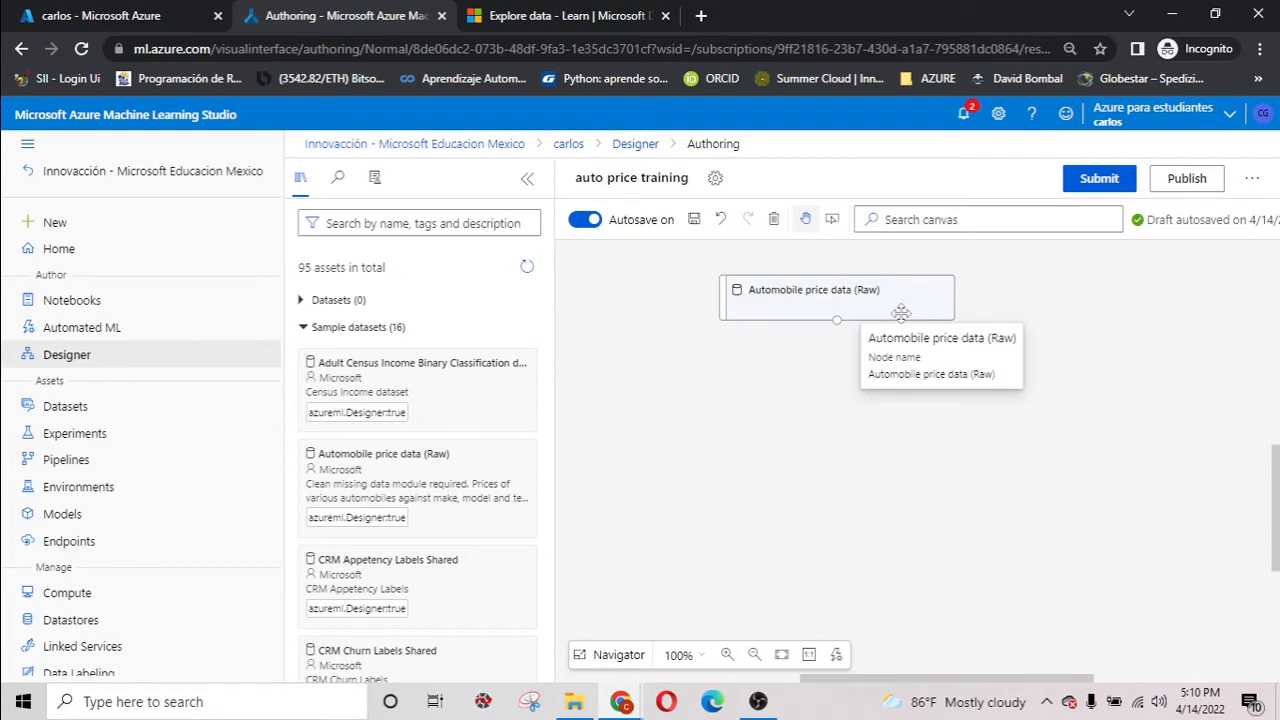
Preview the Automobile price data (Raw) dataset output and examine the price column's statistics and histogram.
{"action": "left_click", "coordinate": [870, 310]}
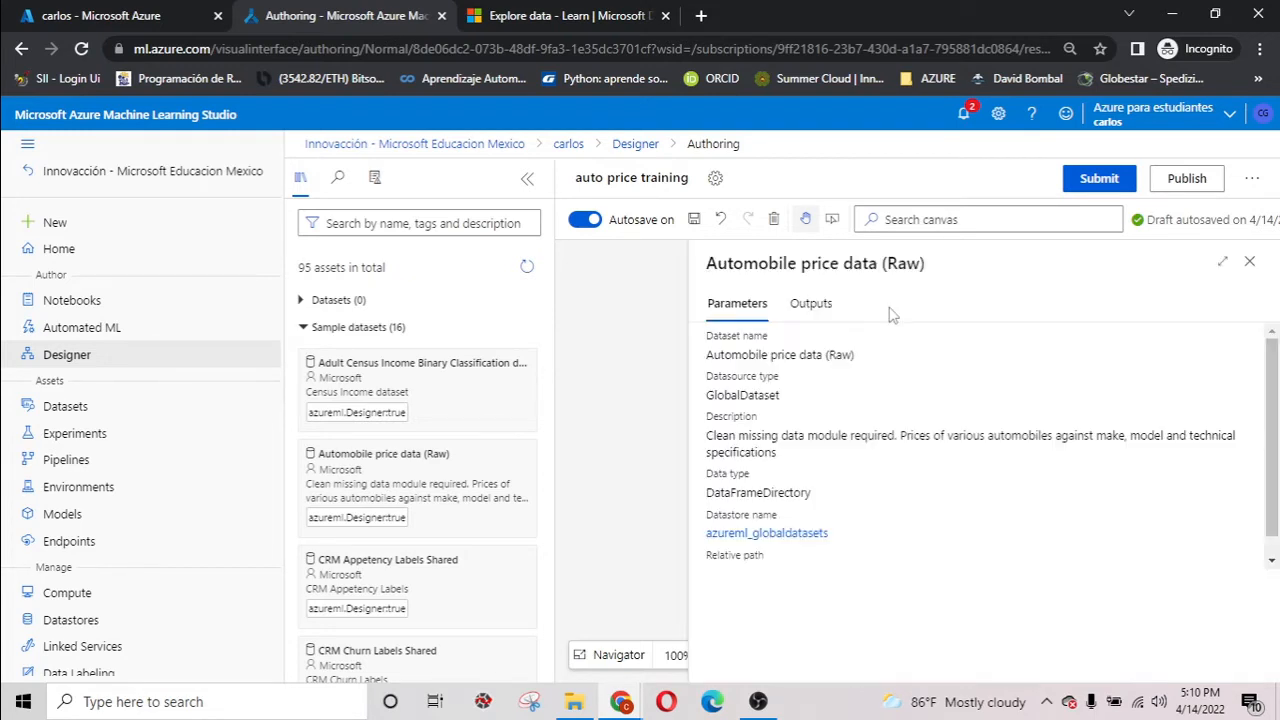
{"action": "left_click", "coordinate": [829, 315]}
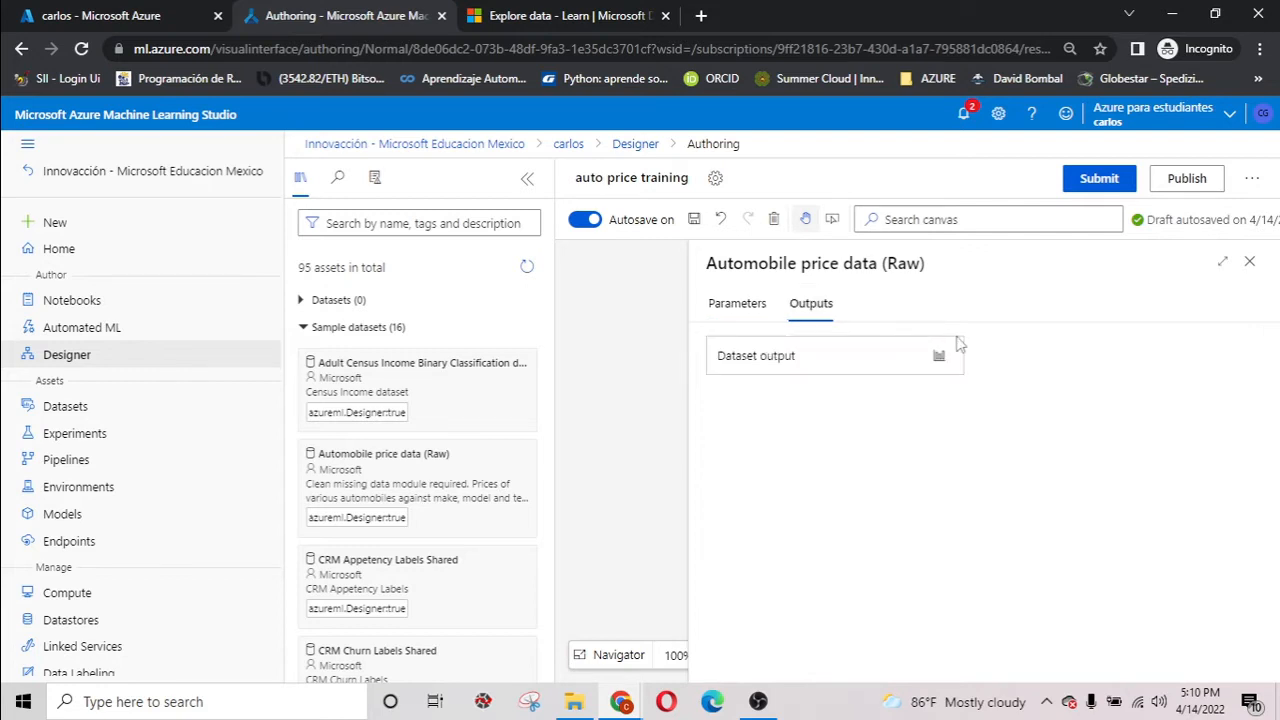
{"action": "left_click", "coordinate": [939, 358]}
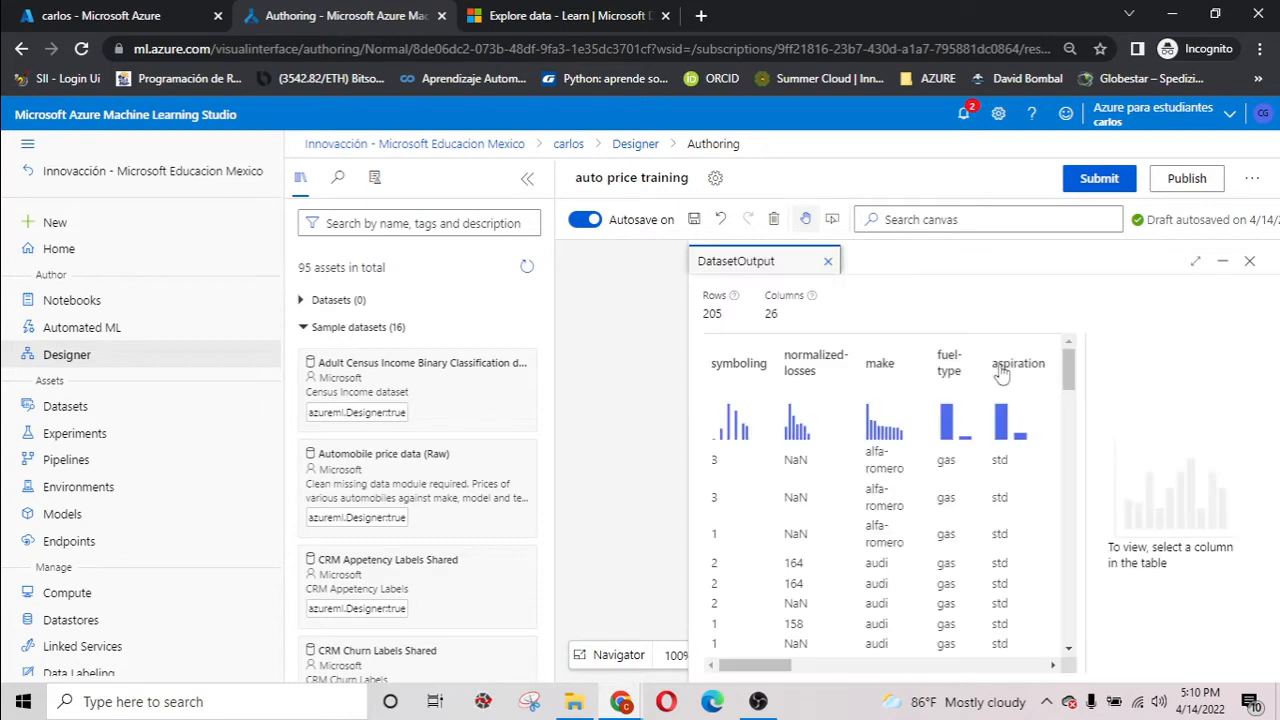
{"action": "left_click_drag", "start_coordinate": [773, 668], "coordinate": [1028, 668]}
{"action": "left_click", "coordinate": [1047, 464]}
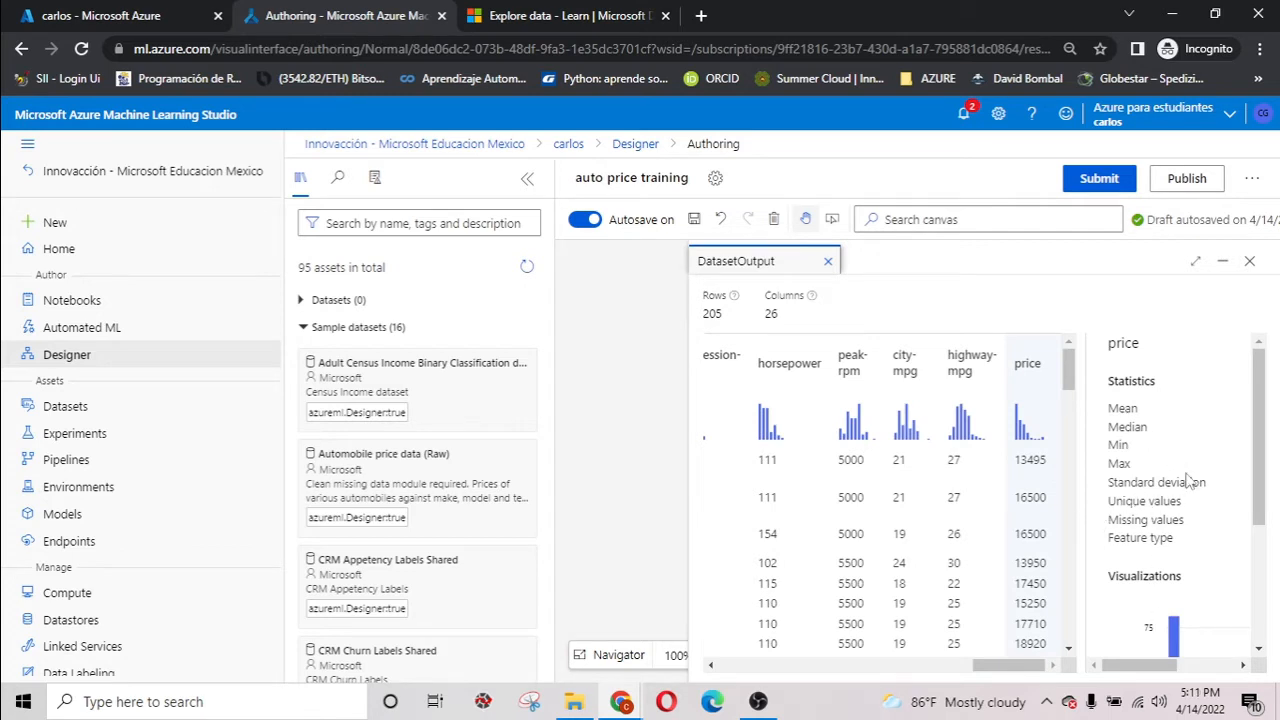
{"action": "scroll", "coordinate": [1210, 530], "scroll_direction": "down", "scroll_amount": 2}
{"action": "scroll", "coordinate": [1190, 515], "scroll_direction": "up", "scroll_amount": 2}
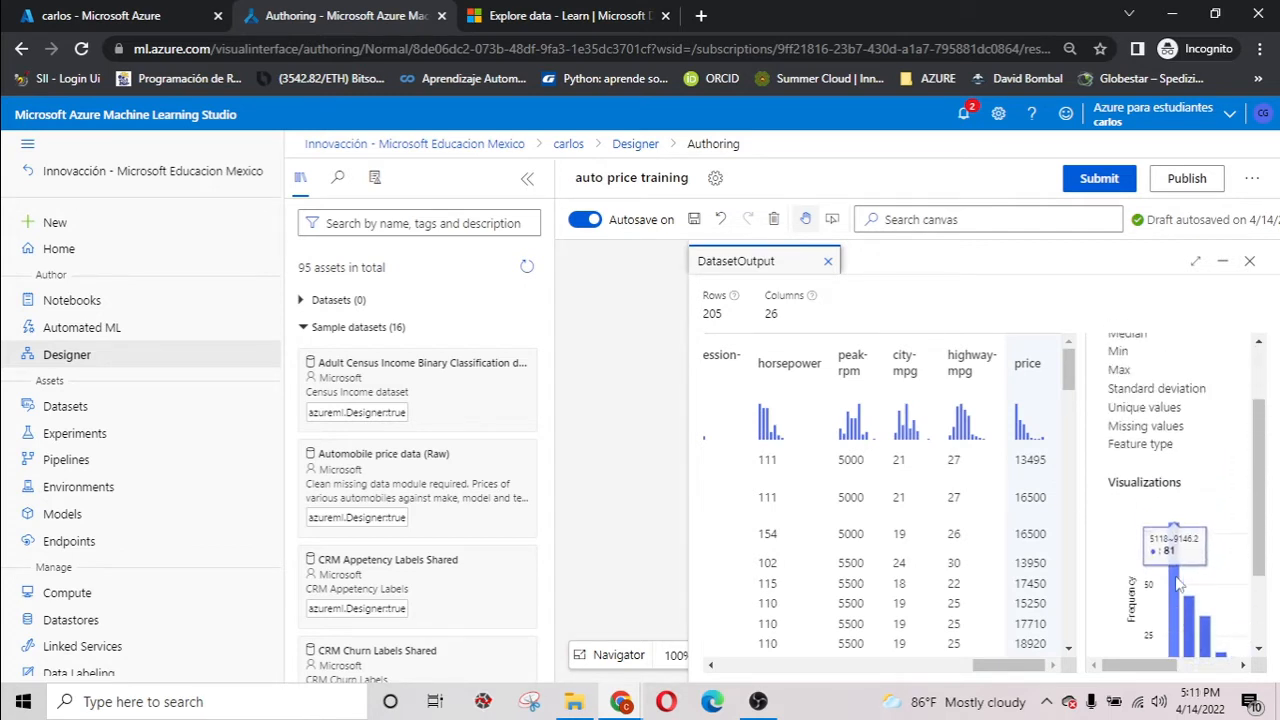
{"action": "scroll", "coordinate": [1176, 500], "scroll_direction": "down", "scroll_amount": 3}
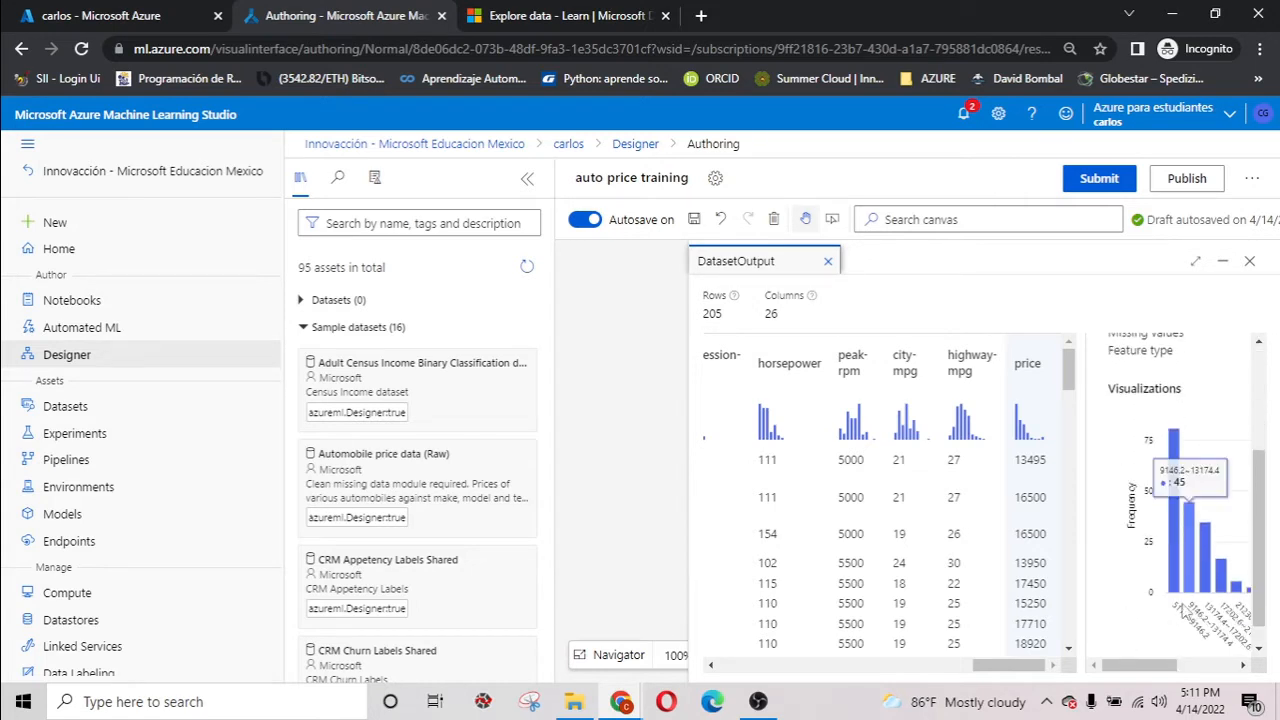
{"action": "left_click_drag", "start_coordinate": [1177, 666], "coordinate": [1147, 670]}
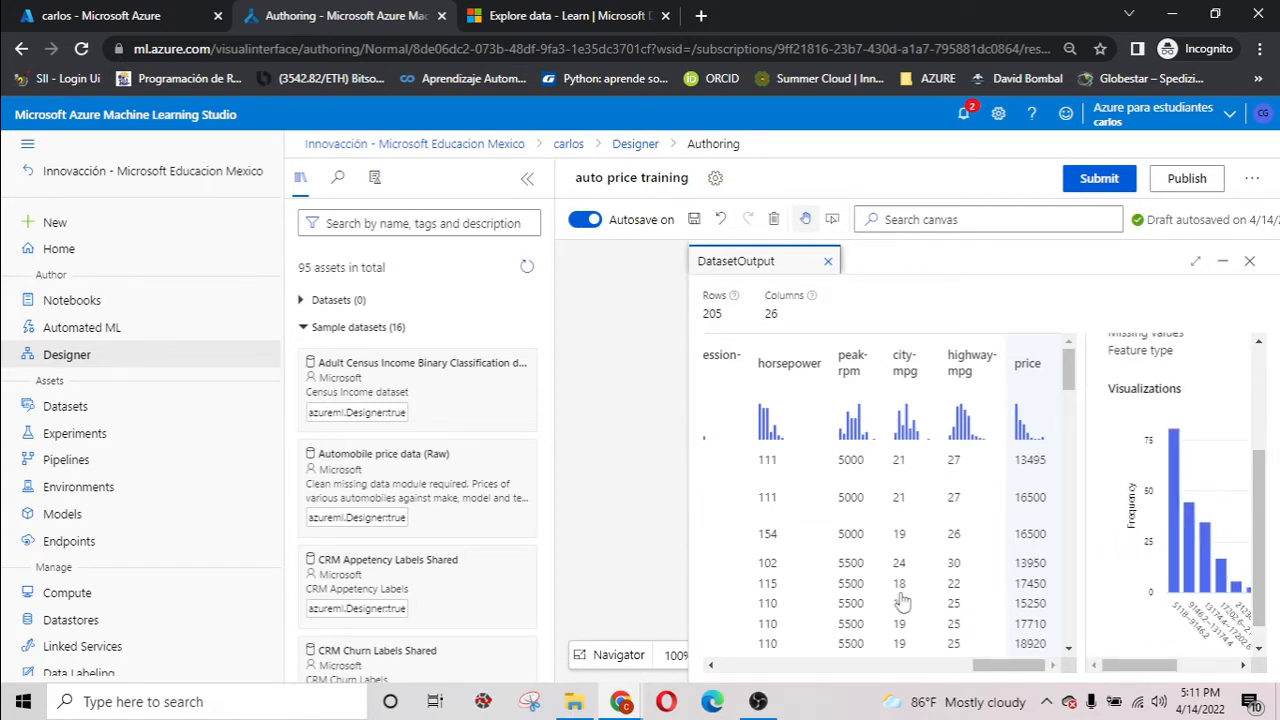
Look over the first columns of the dataset preview, including normalized-losses, and close the preview.
{"action": "left_click_drag", "start_coordinate": [1002, 668], "coordinate": [742, 668]}
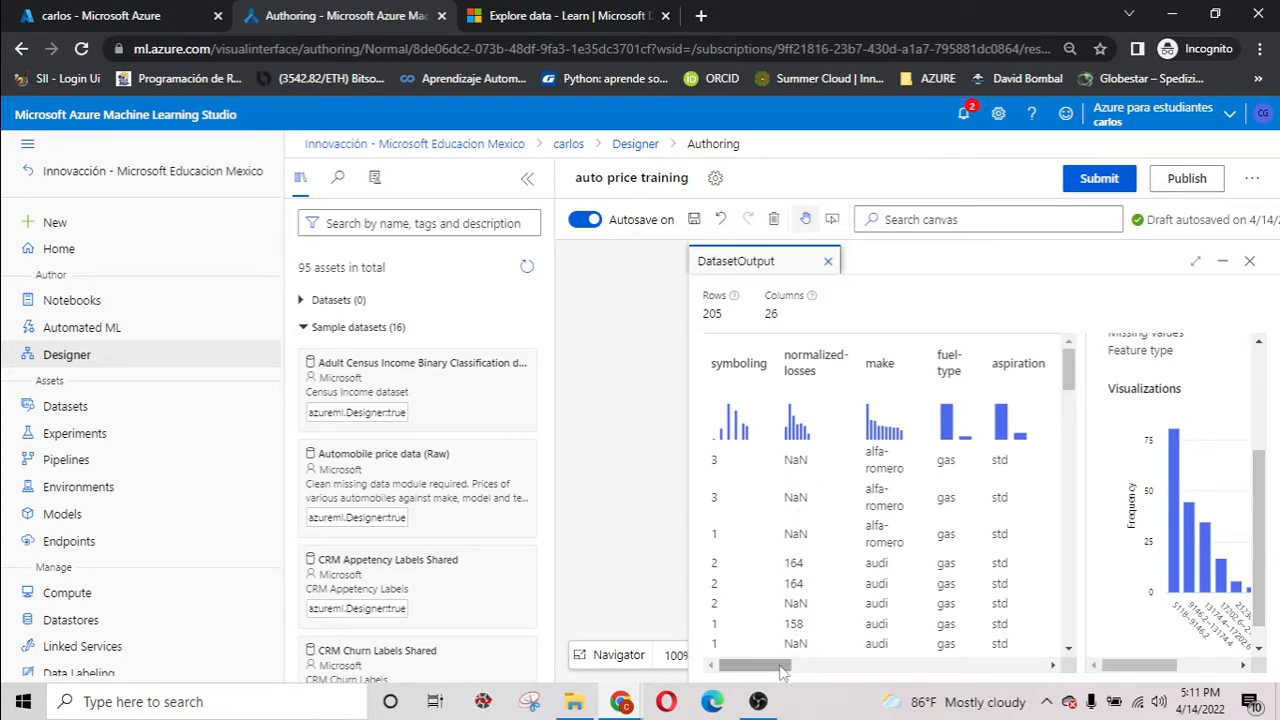
{"action": "mouse_move", "coordinate": [772, 673]}
{"action": "left_mouse_down"}
{"action": "mouse_move", "coordinate": [1020, 668]}
{"action": "mouse_move", "coordinate": [748, 668]}
{"action": "left_mouse_up"}
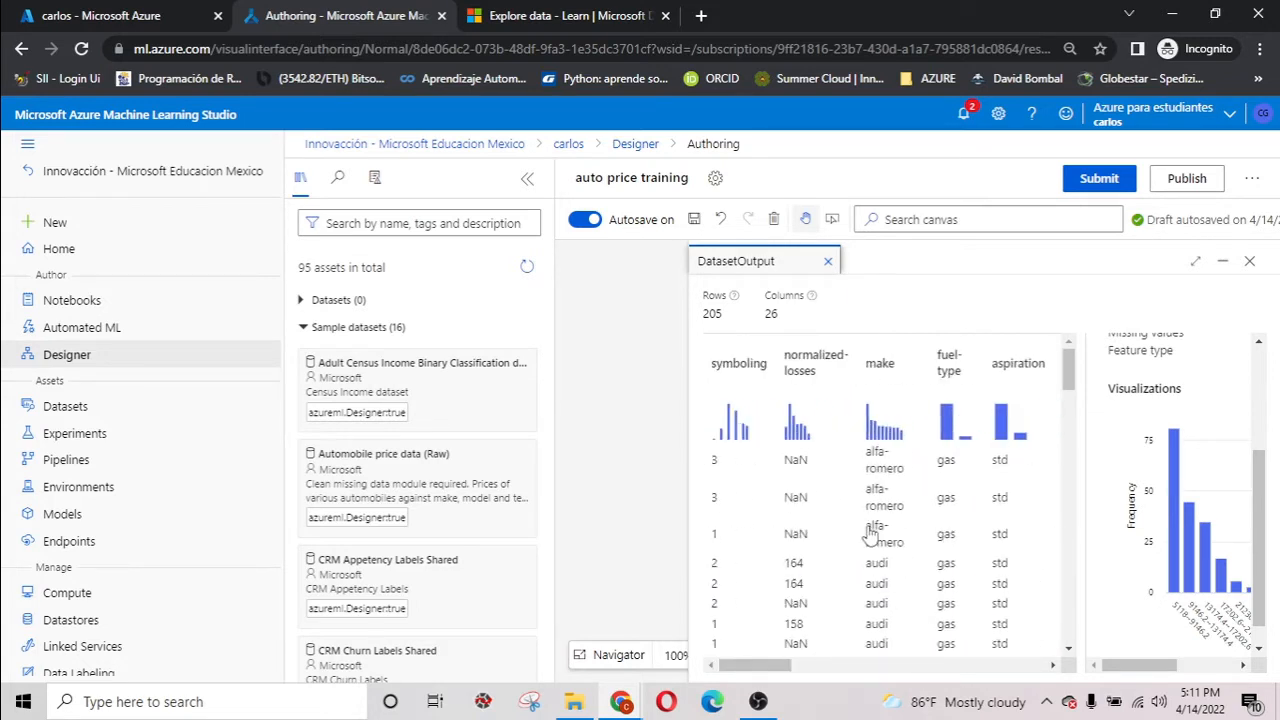
{"action": "left_click", "coordinate": [1250, 262]}
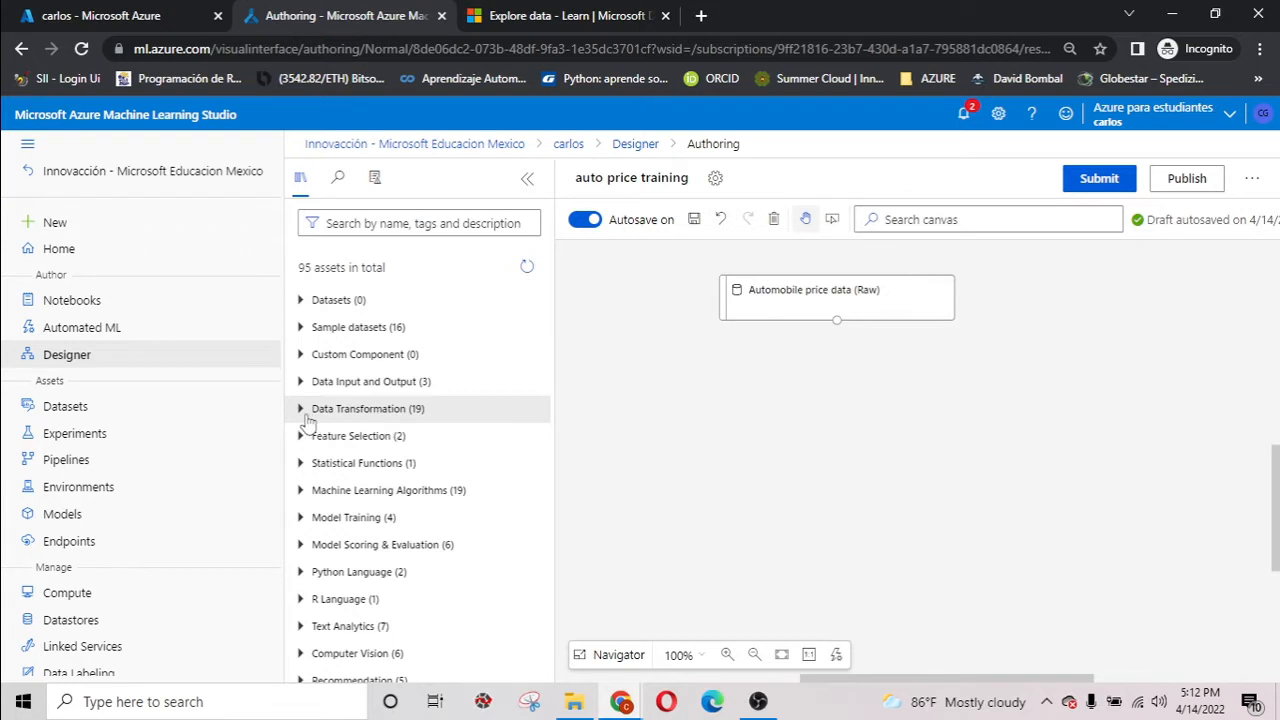
Add the Select Columns in Dataset component below the dataset and connect the dataset's output to its input.
{"action": "left_click", "coordinate": [311, 415]}
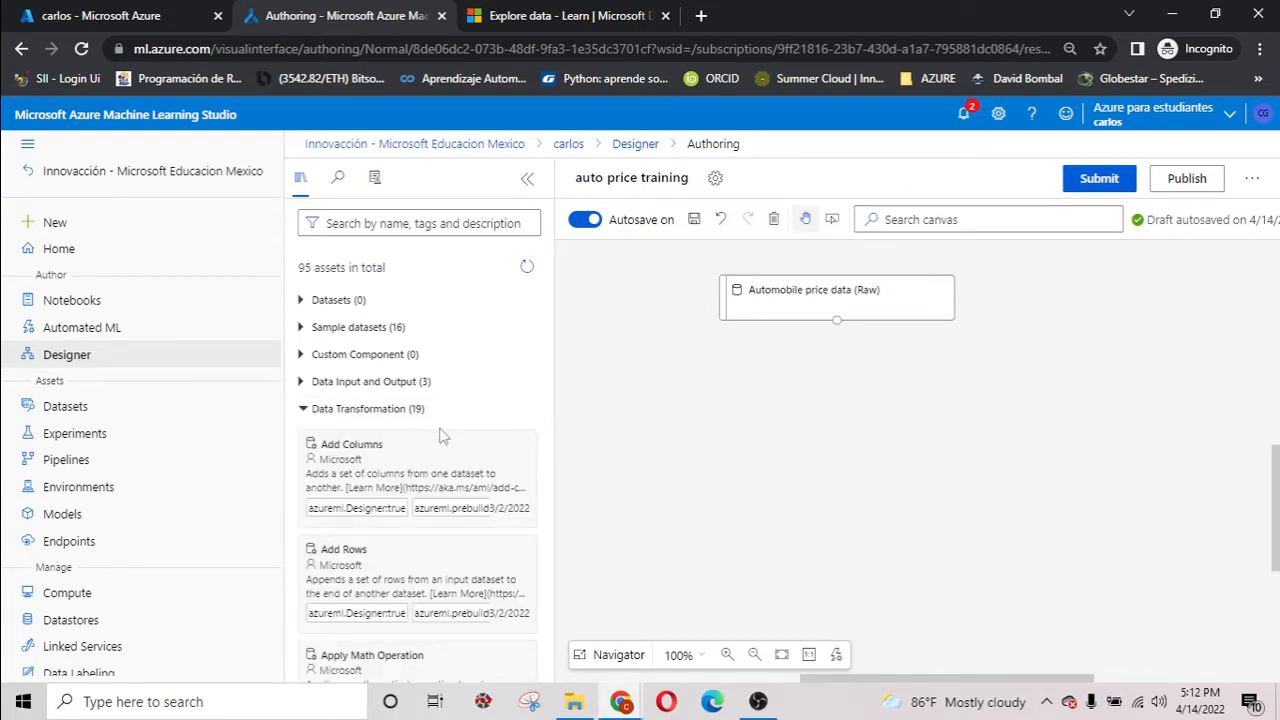
{"action": "scroll", "coordinate": [440, 580], "scroll_direction": "down", "scroll_amount": 2}
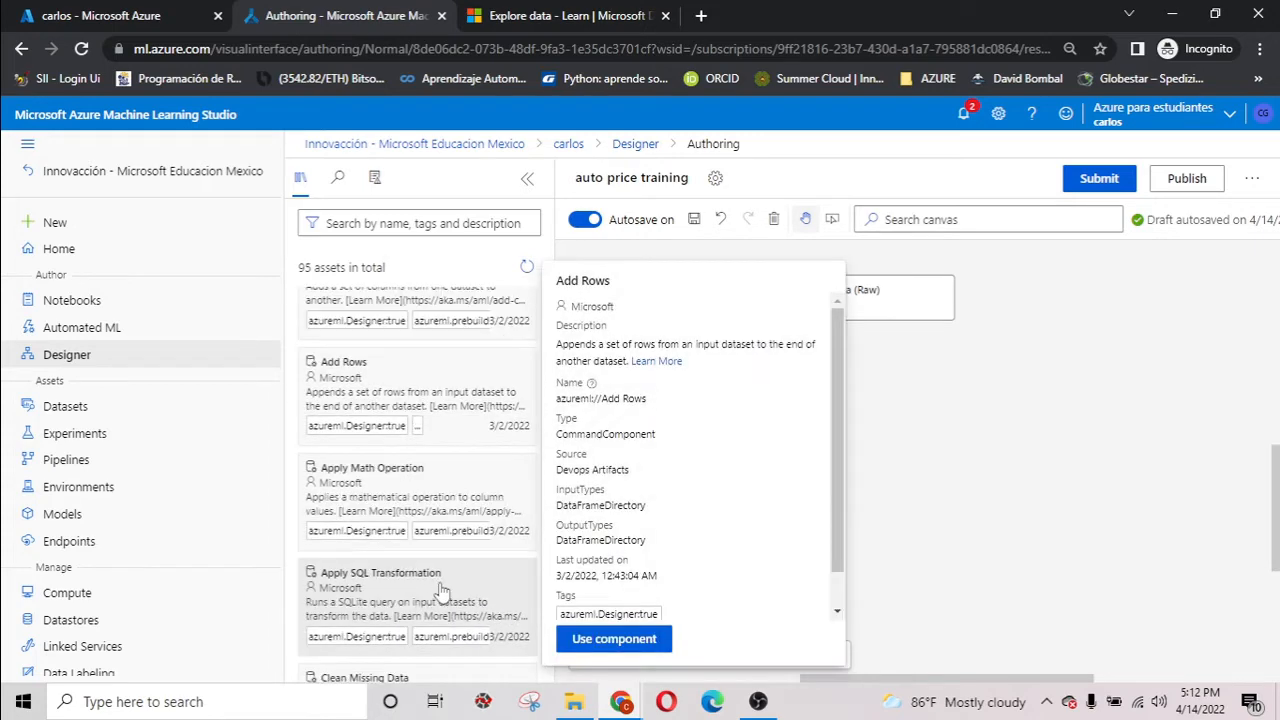
{"action": "scroll", "coordinate": [440, 590], "scroll_direction": "down", "scroll_amount": 2}
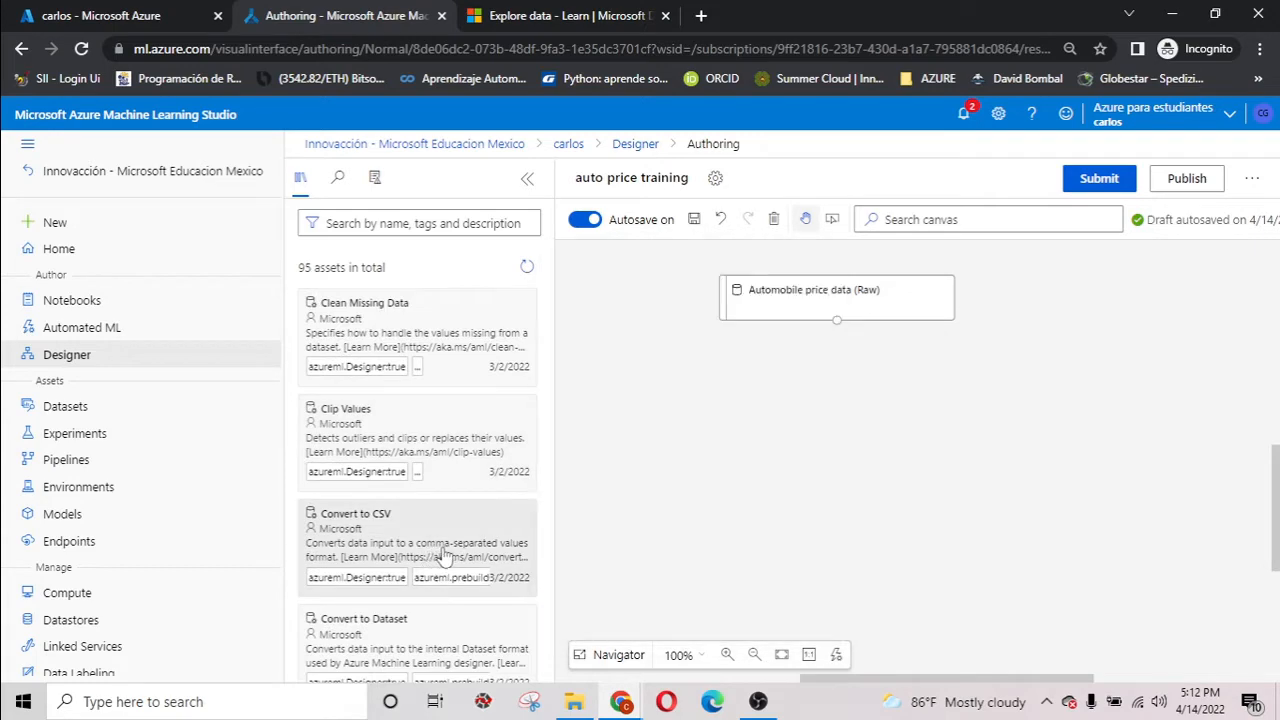
{"action": "scroll", "coordinate": [430, 565], "scroll_direction": "down", "scroll_amount": 3}
{"action": "scroll", "coordinate": [446, 590], "scroll_direction": "down", "scroll_amount": 4}
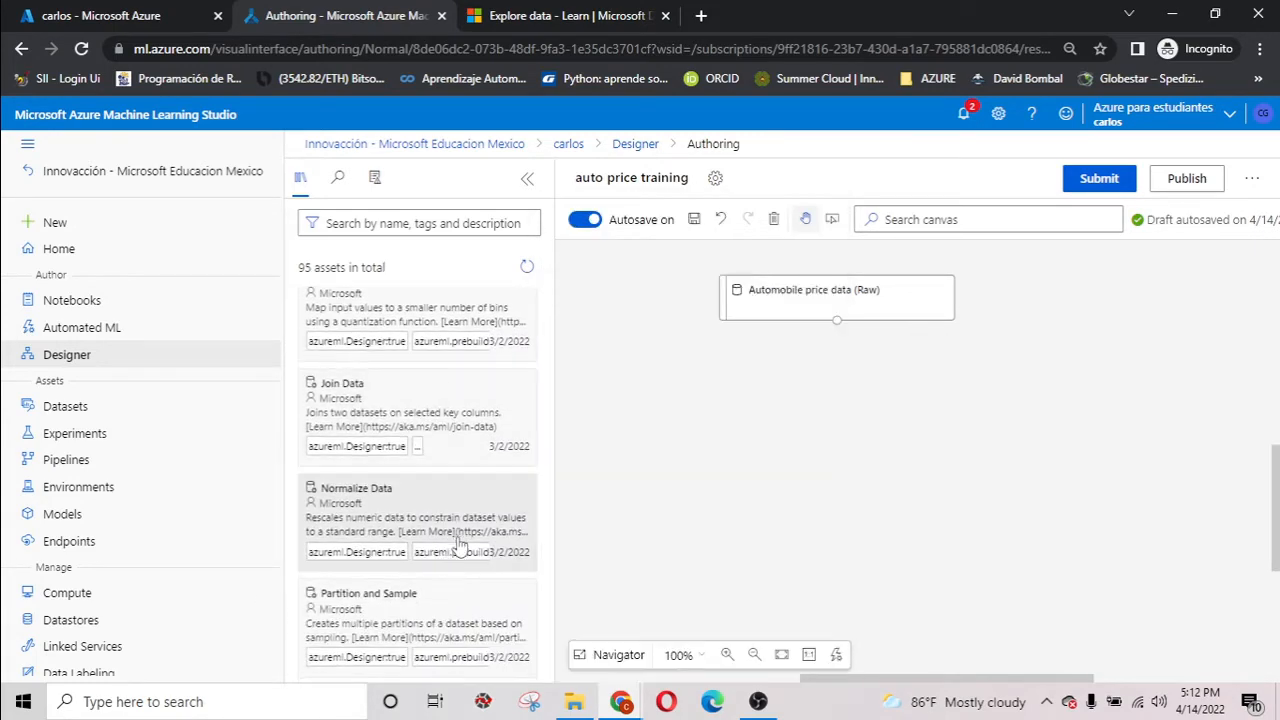
{"action": "scroll", "coordinate": [447, 575], "scroll_direction": "down", "scroll_amount": 2}
{"action": "scroll", "coordinate": [465, 520], "scroll_direction": "down", "scroll_amount": 2}
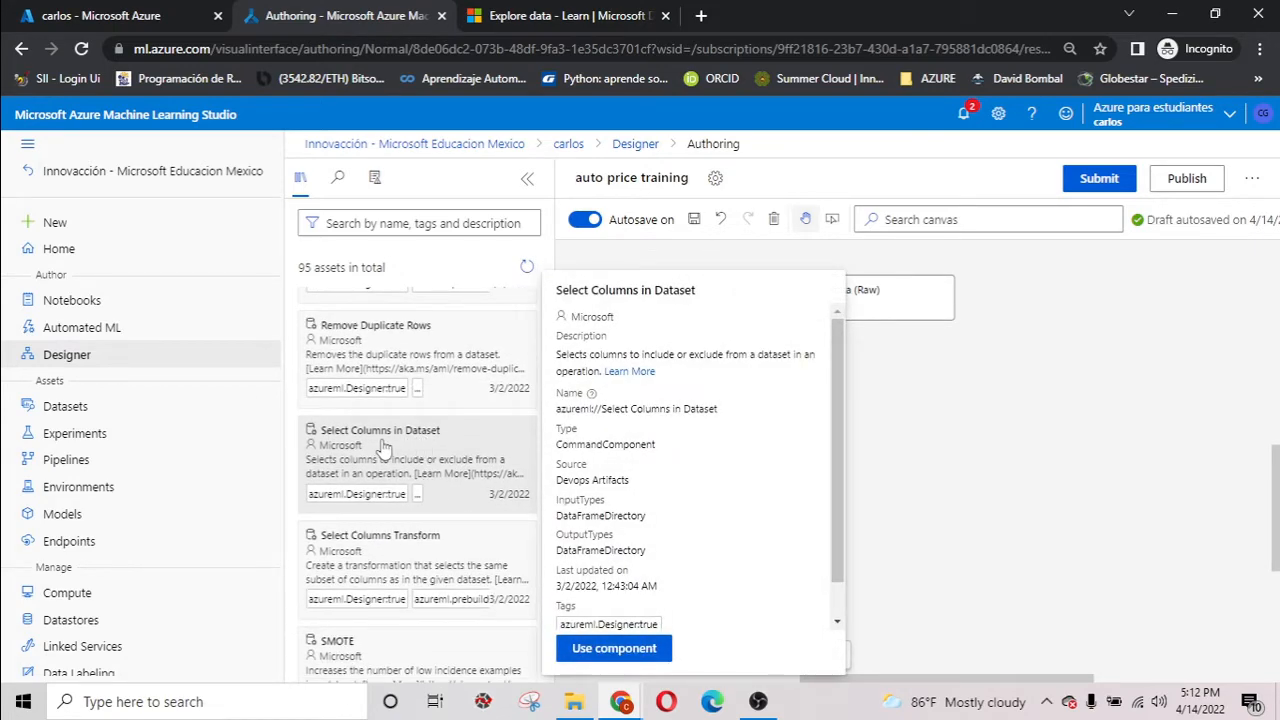
{"action": "left_click_drag", "start_coordinate": [383, 447], "coordinate": [833, 385]}
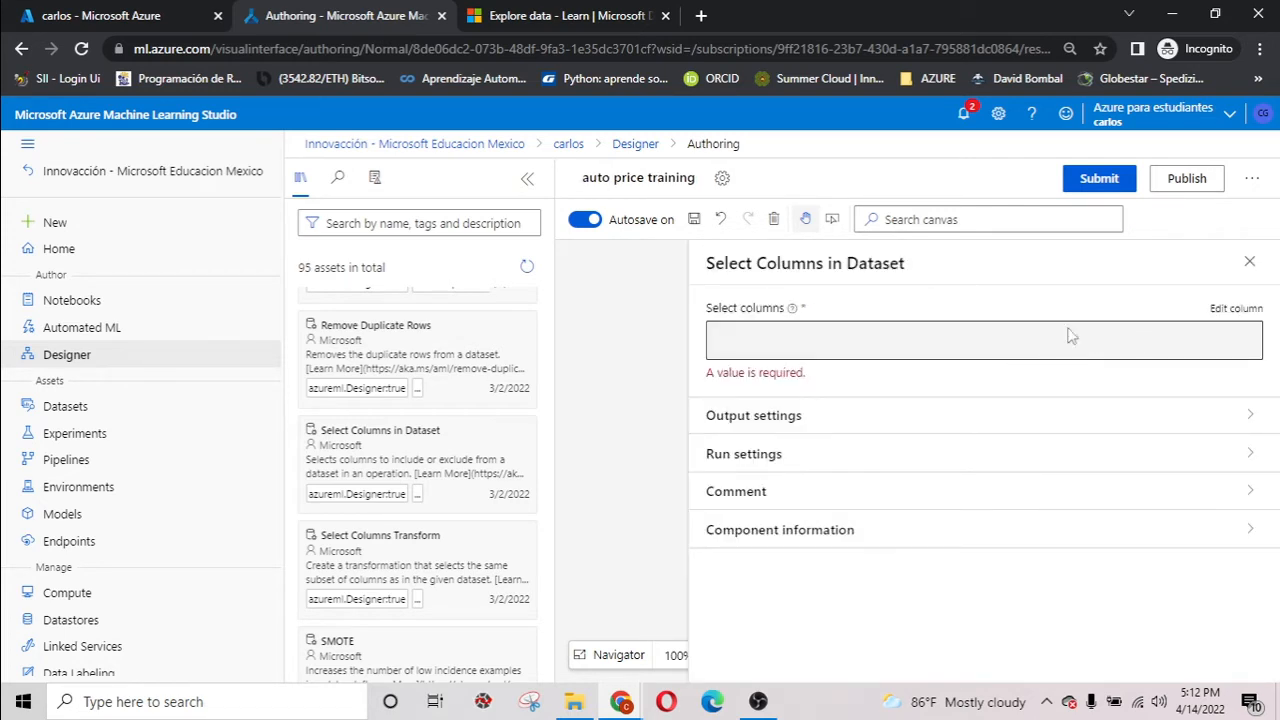
{"action": "left_click", "coordinate": [1249, 261]}
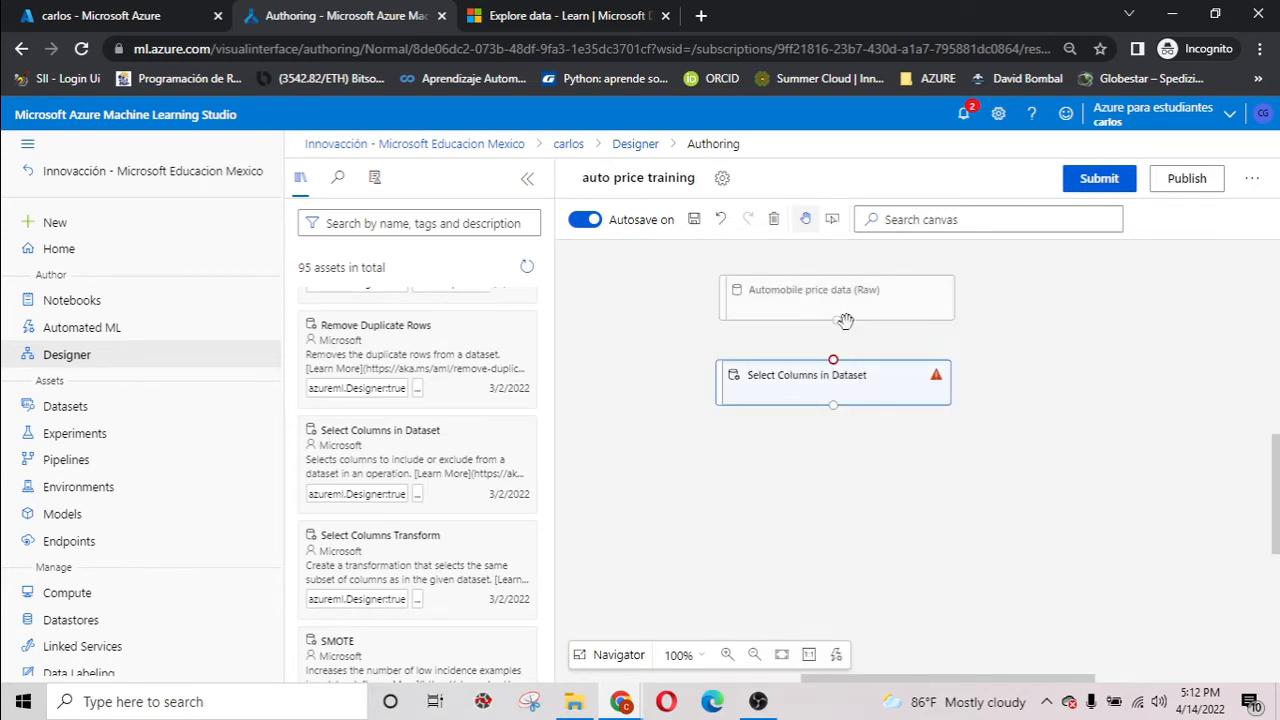
{"action": "left_click_drag", "start_coordinate": [837, 321], "coordinate": [834, 360]}
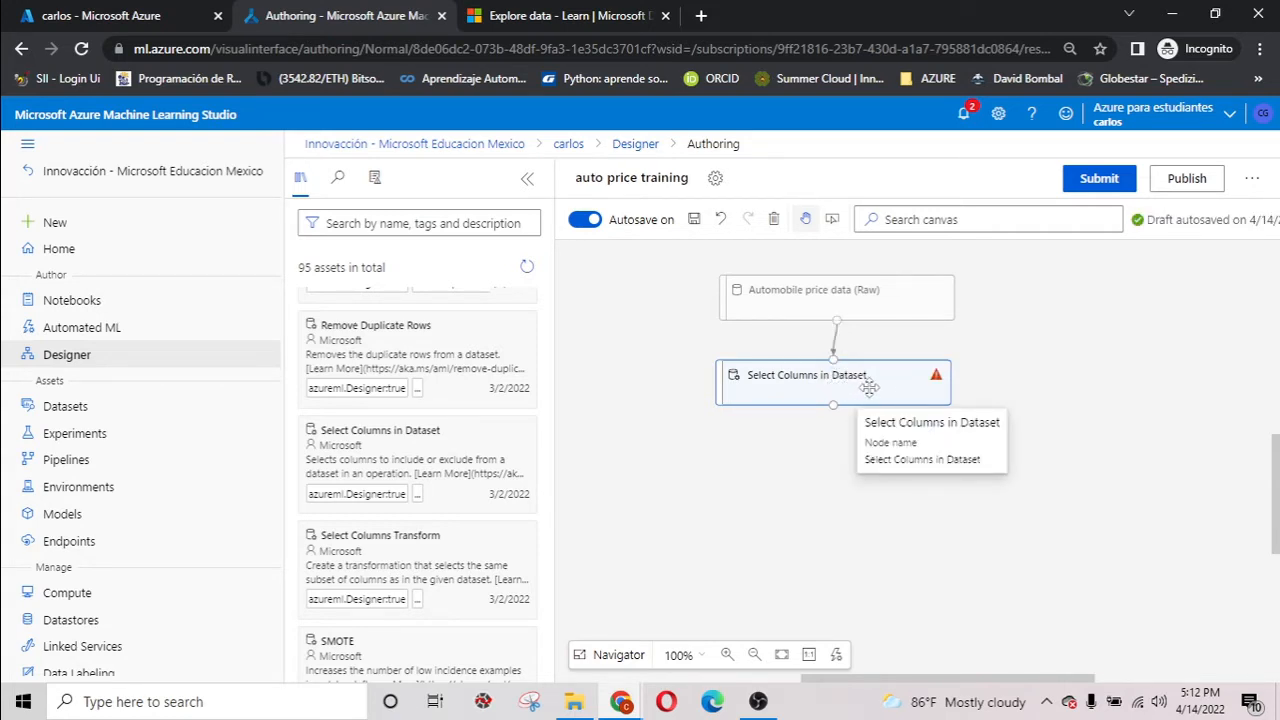
Configure Select Columns in Dataset by name to include all columns except normalized-losses, and save the selection.
{"action": "left_click", "coordinate": [886, 389]}
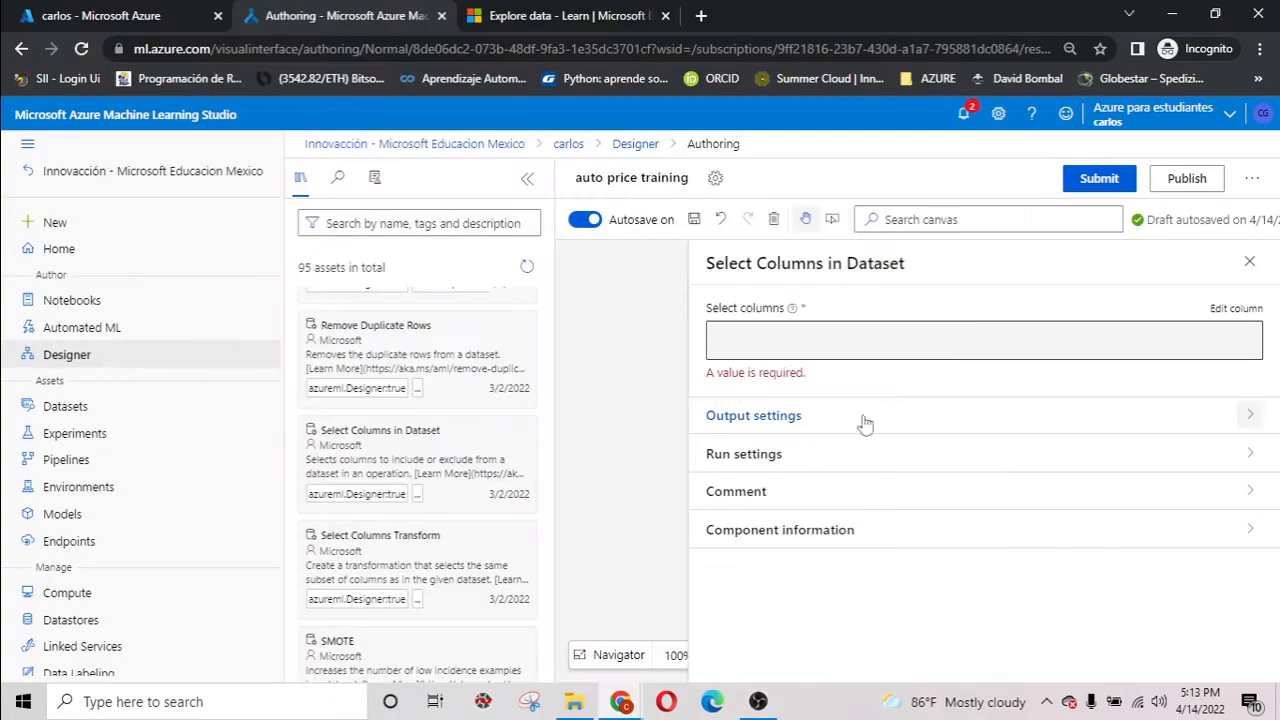
{"action": "left_click", "coordinate": [1236, 310]}
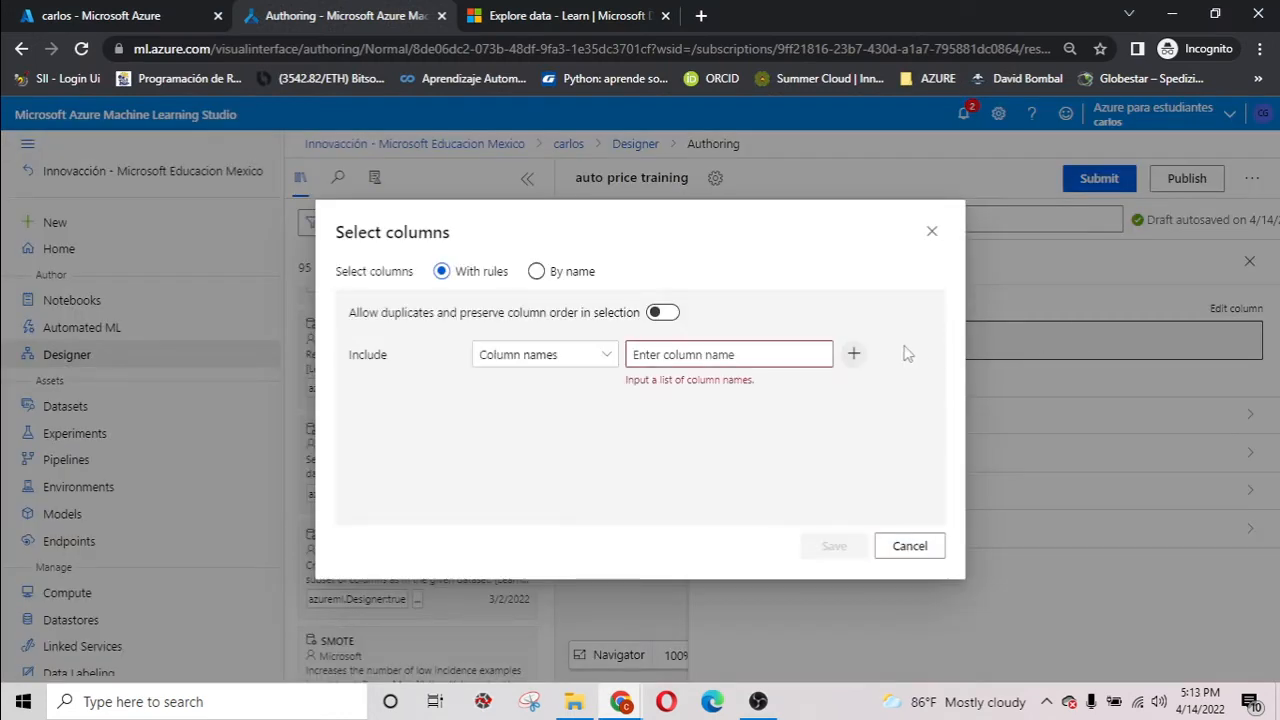
{"action": "left_click", "coordinate": [536, 272]}
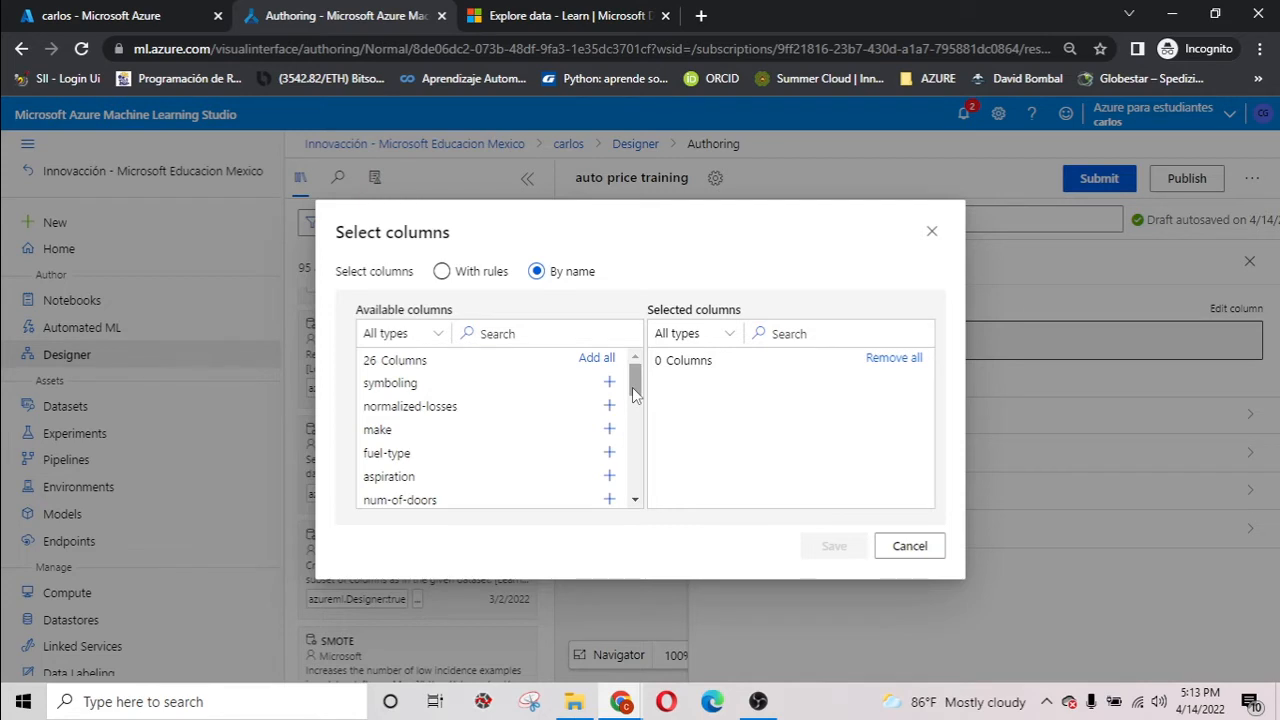
{"action": "mouse_move", "coordinate": [632, 387]}
{"action": "left_mouse_down"}
{"action": "mouse_move", "coordinate": [627, 497]}
{"action": "mouse_move", "coordinate": [634, 378]}
{"action": "left_mouse_up"}
{"action": "left_click", "coordinate": [600, 358]}
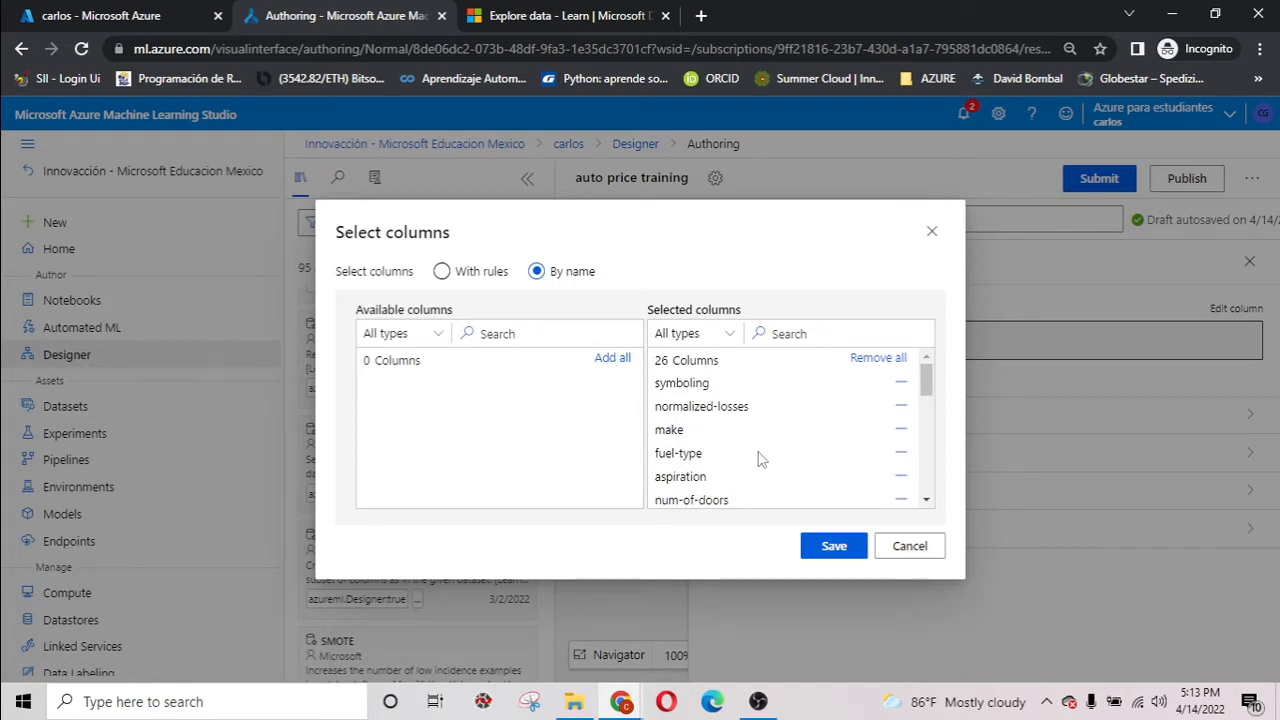
{"action": "left_click", "coordinate": [901, 410]}
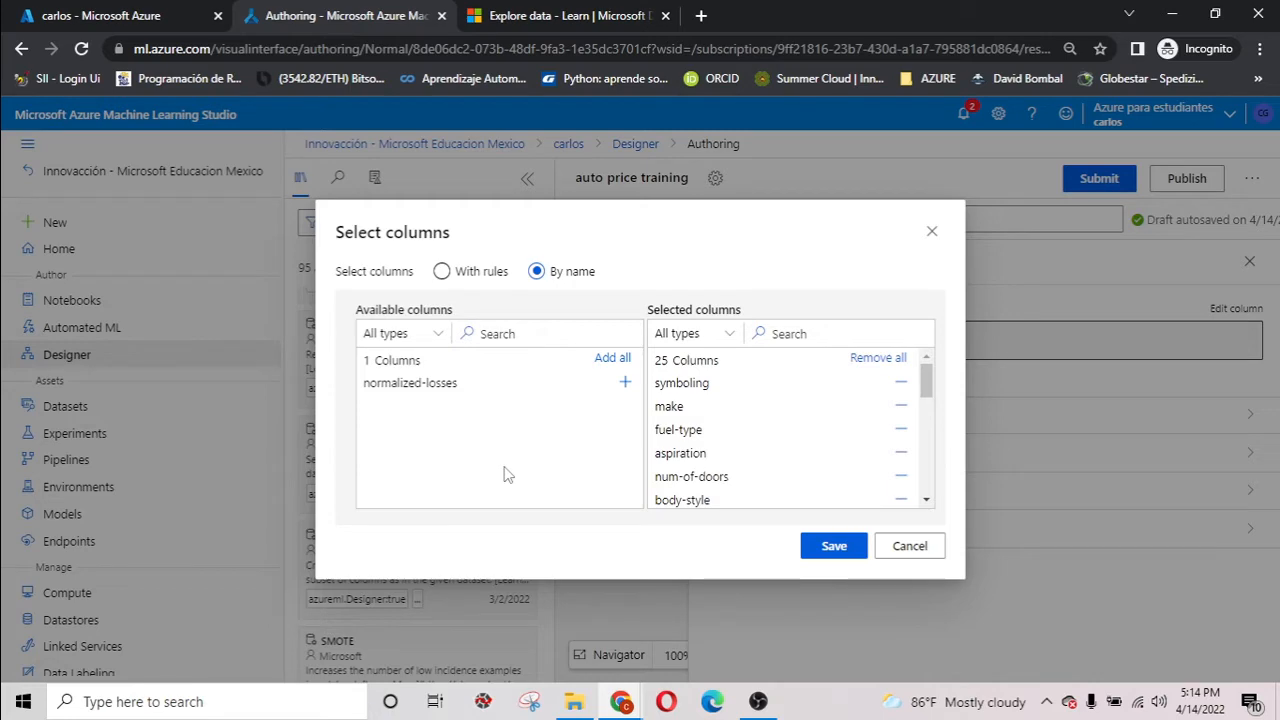
{"action": "left_click", "coordinate": [833, 547]}
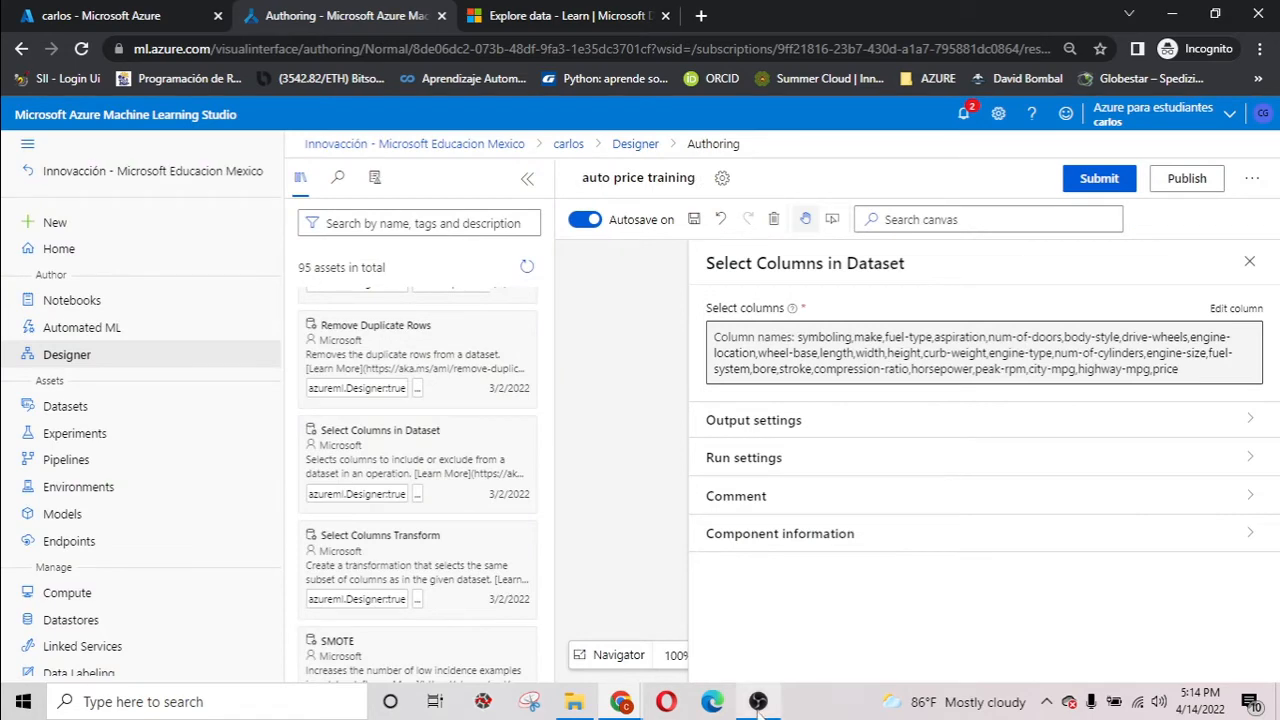
{"action": "left_click", "coordinate": [1250, 263]}
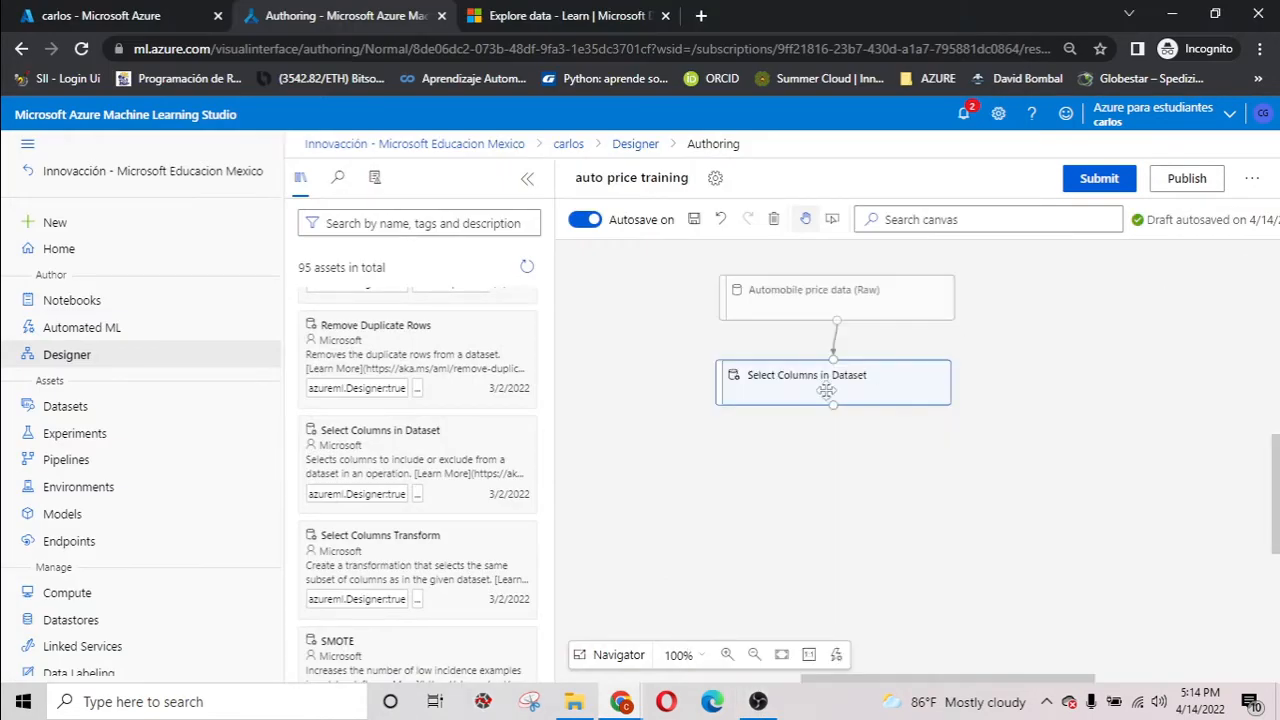
Add the Clean Missing Data component below Select Columns in Dataset and connect the Select Columns output to its input.
{"action": "scroll", "coordinate": [433, 580], "scroll_direction": "up", "scroll_amount": 2}
{"action": "scroll", "coordinate": [433, 580], "scroll_direction": "up", "scroll_amount": 2}
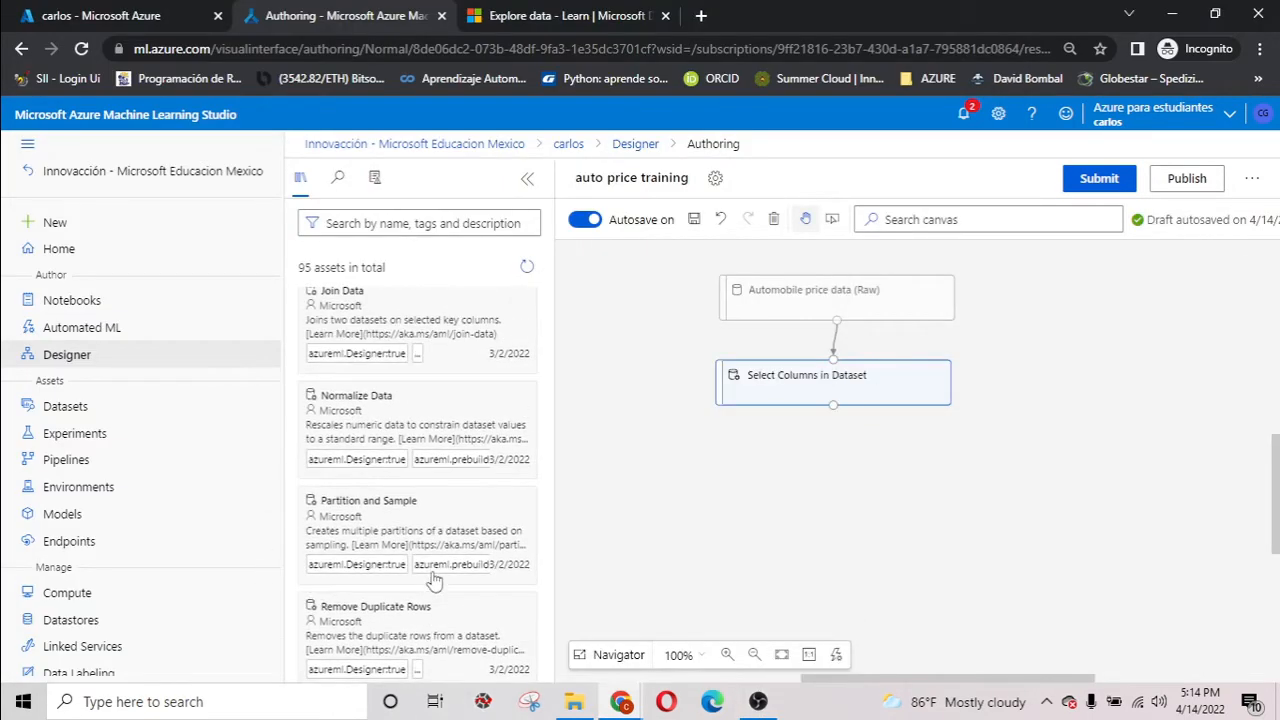
{"action": "scroll", "coordinate": [433, 580], "scroll_direction": "up", "scroll_amount": 1}
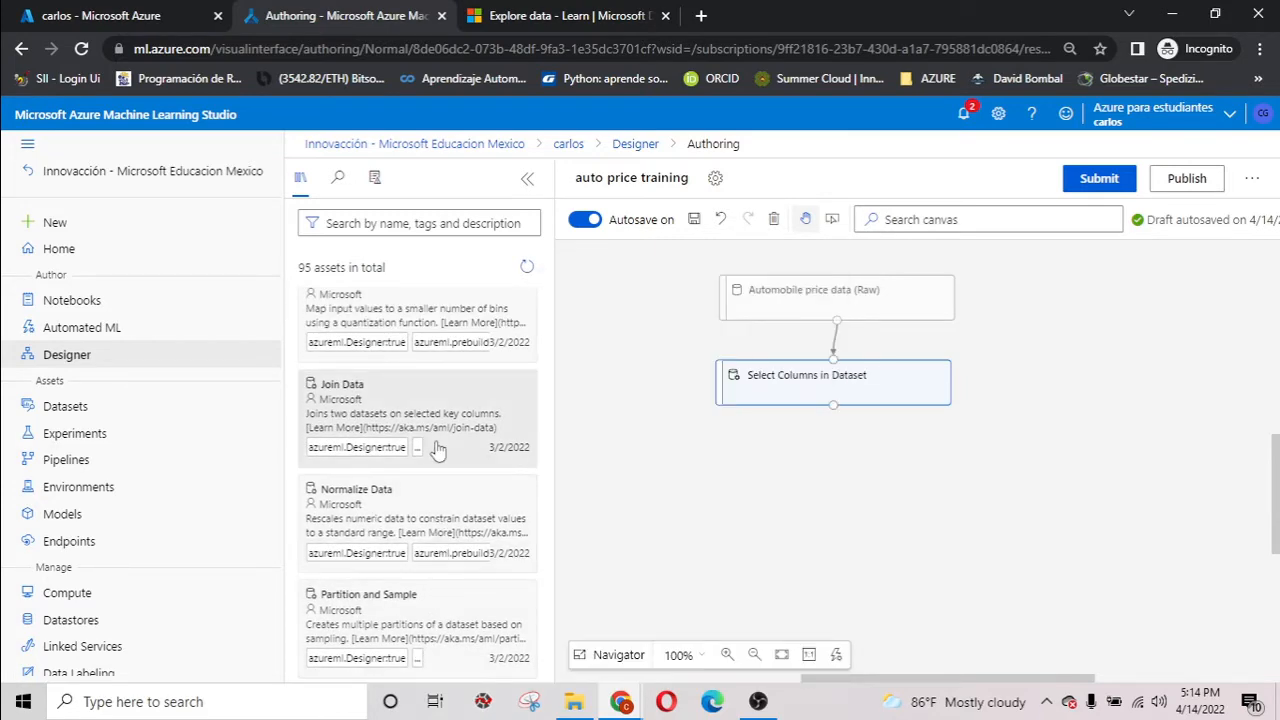
{"action": "scroll", "coordinate": [434, 420], "scroll_direction": "up", "scroll_amount": 3}
{"action": "scroll", "coordinate": [430, 490], "scroll_direction": "up", "scroll_amount": 5}
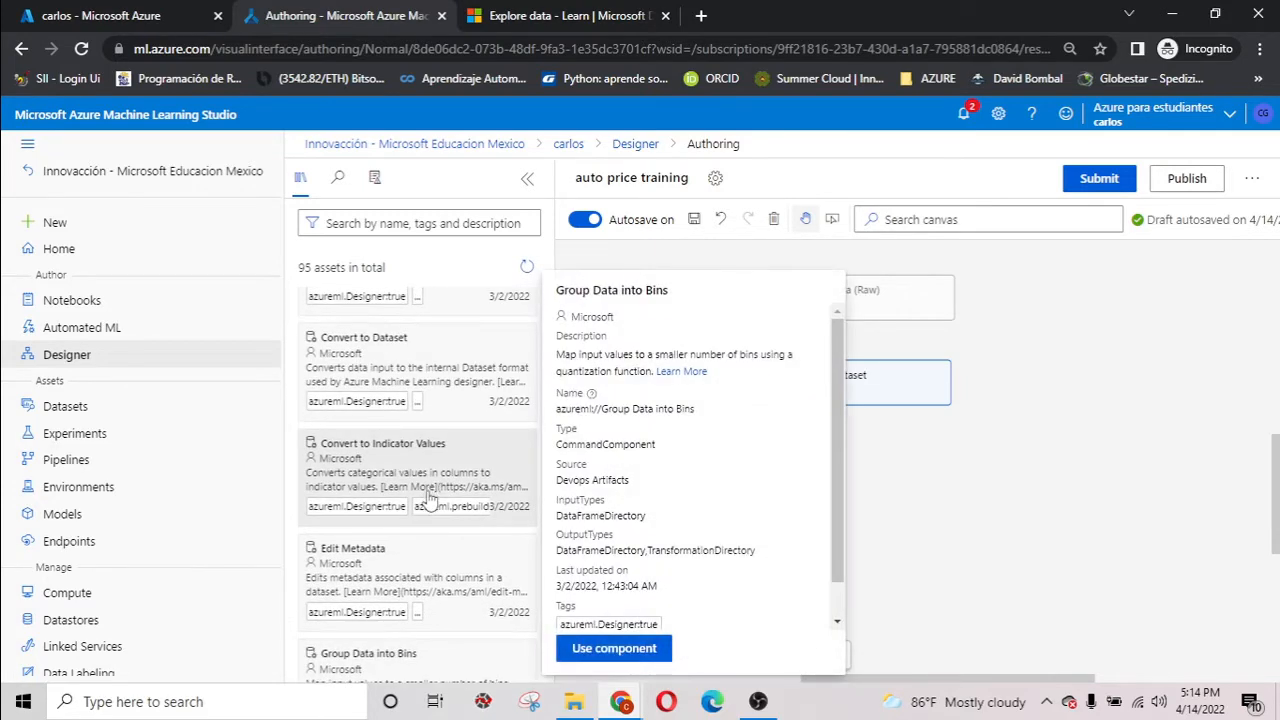
{"action": "scroll", "coordinate": [430, 500], "scroll_direction": "up", "scroll_amount": 1}
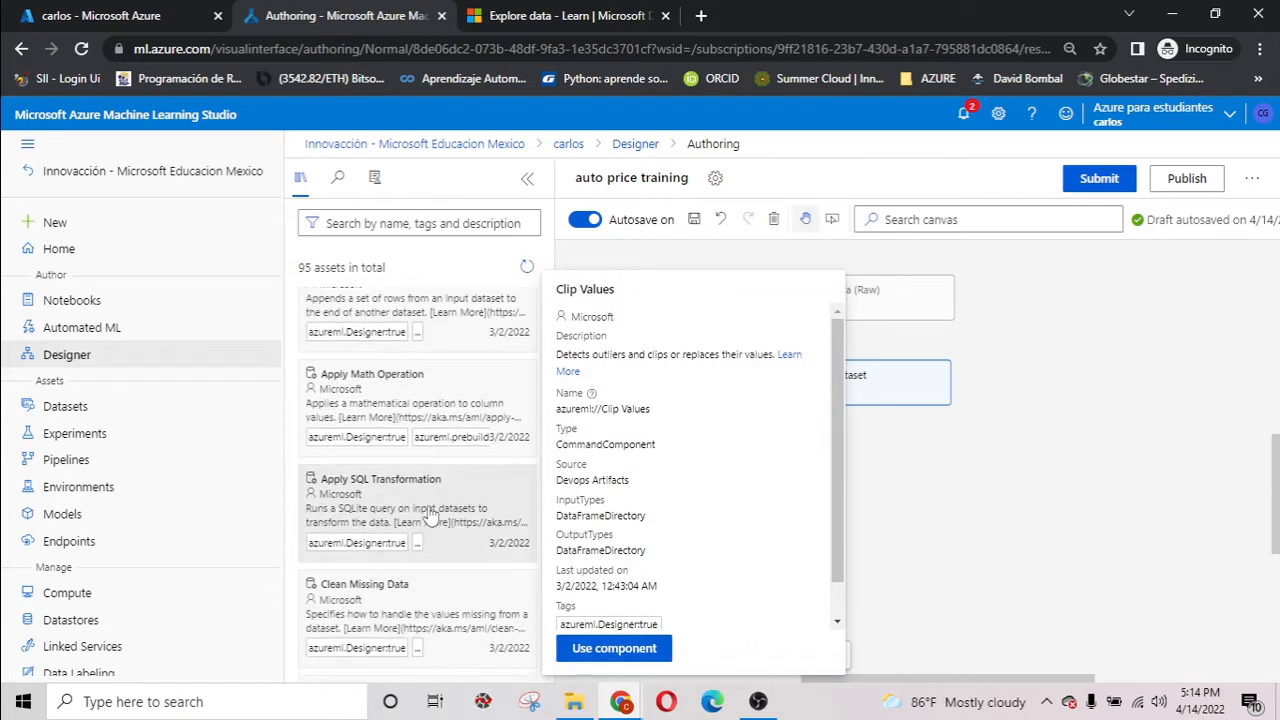
{"action": "left_click_drag", "start_coordinate": [420, 595], "coordinate": [860, 477]}
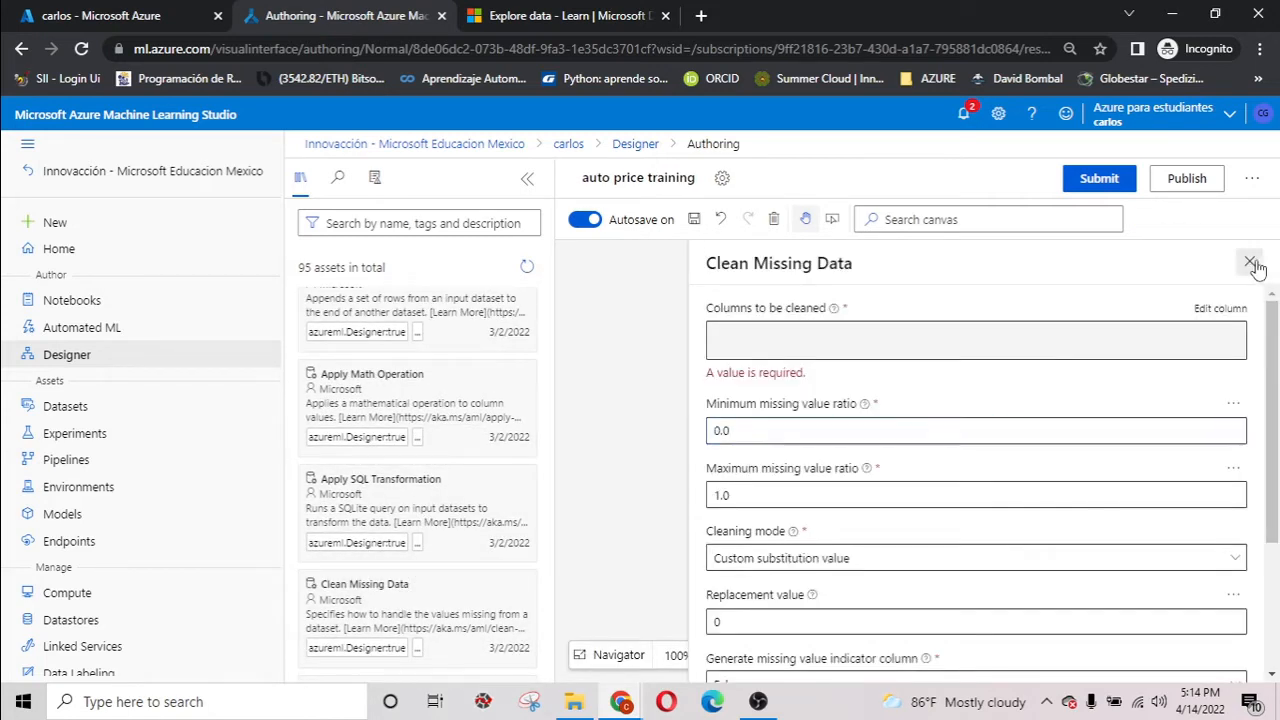
{"action": "left_click", "coordinate": [1249, 262]}
{"action": "left_click_drag", "start_coordinate": [833, 405], "coordinate": [847, 445]}
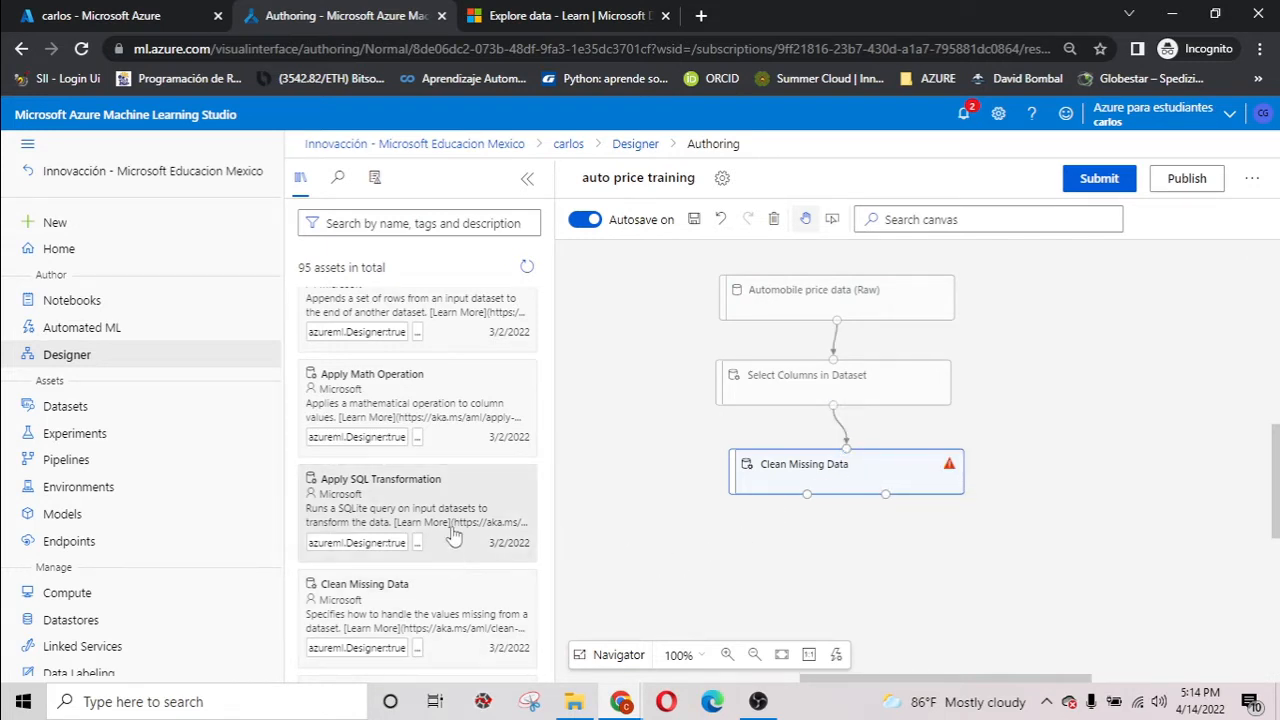
Add the Normalize Data component to the canvas below Clean Missing Data.
{"action": "mouse_move", "coordinate": [456, 535]}
{"action": "scroll", "coordinate": [458, 515], "scroll_direction": "up", "scroll_amount": 2}
{"action": "scroll", "coordinate": [458, 515], "scroll_direction": "up", "scroll_amount": 1}
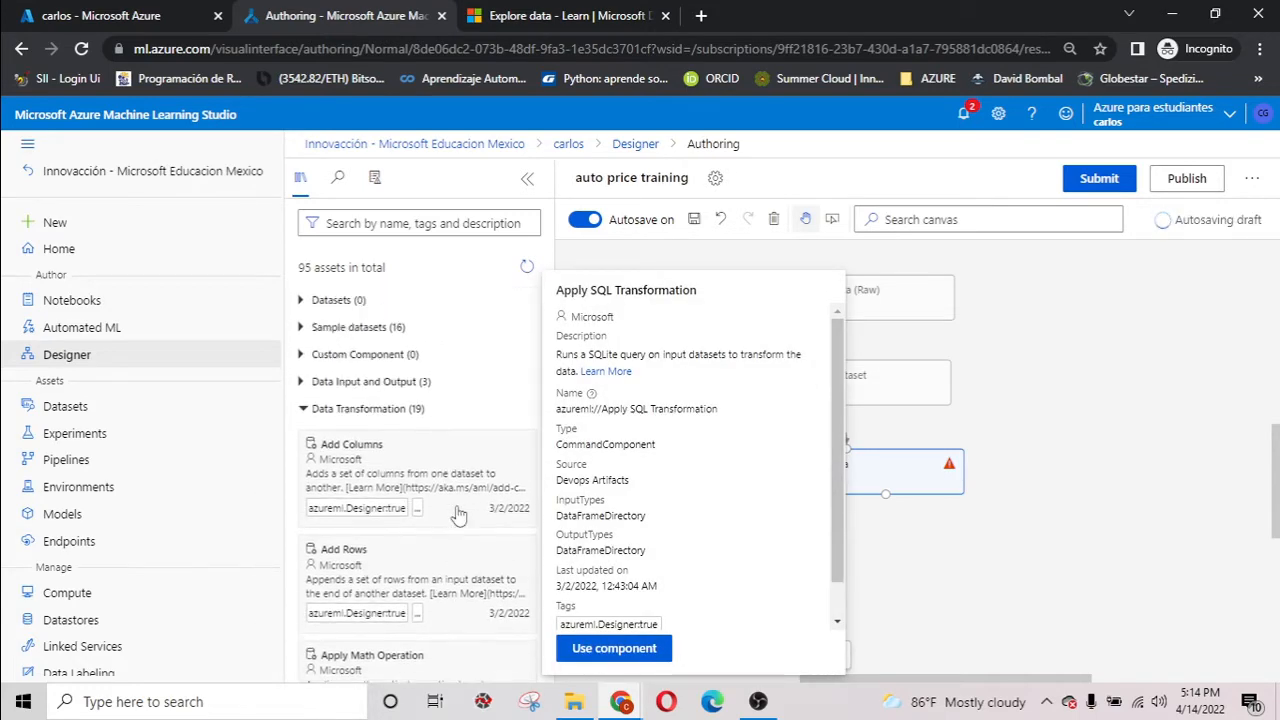
{"action": "scroll", "coordinate": [458, 520], "scroll_direction": "down", "scroll_amount": 6}
{"action": "scroll", "coordinate": [460, 550], "scroll_direction": "down", "scroll_amount": 4}
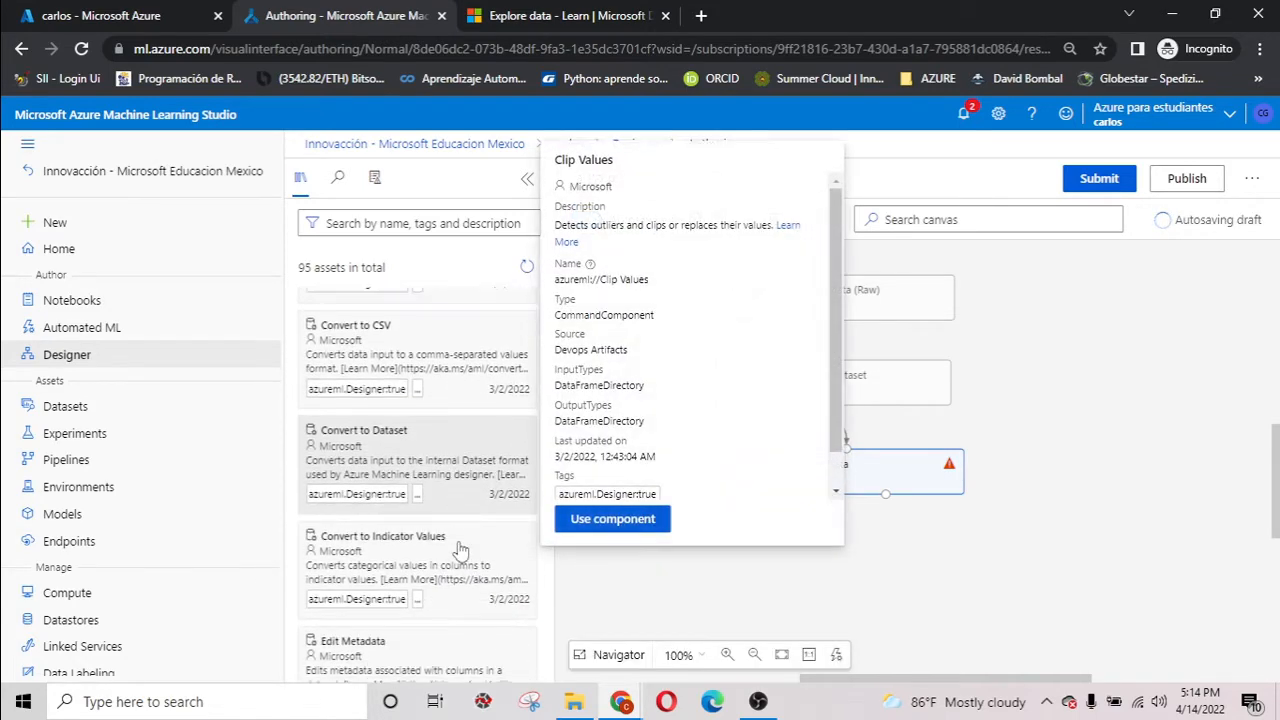
{"action": "scroll", "coordinate": [460, 550], "scroll_direction": "down", "scroll_amount": 3}
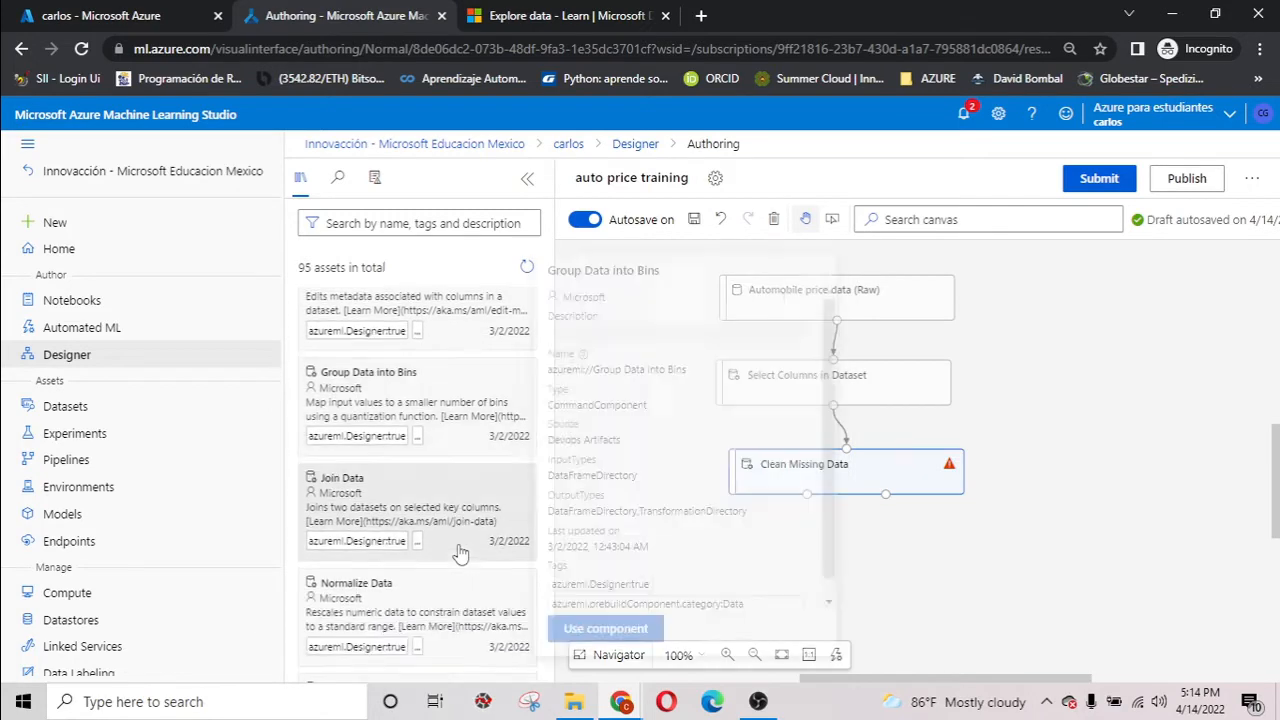
{"action": "left_click_drag", "start_coordinate": [460, 520], "coordinate": [851, 569]}
{"action": "left_click", "coordinate": [844, 565]}
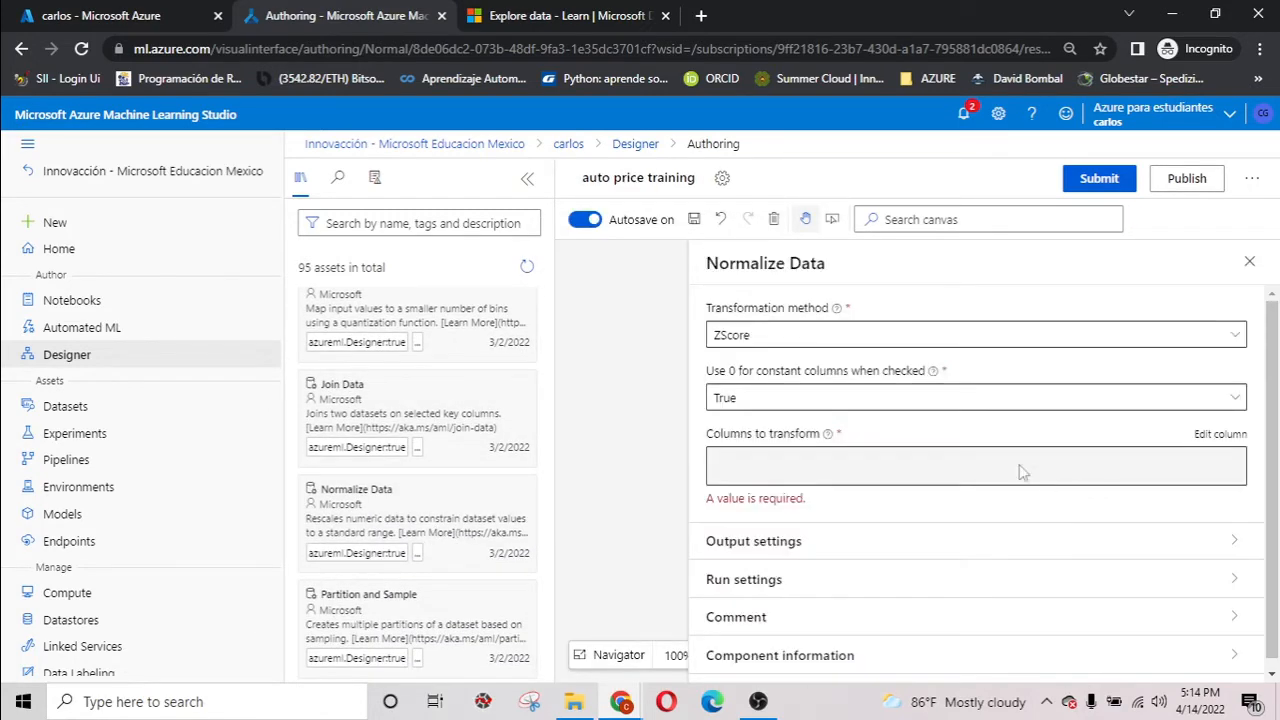
Connect the first output of Clean Missing Data to the input of Normalize Data.
{"action": "left_click", "coordinate": [1249, 261]}
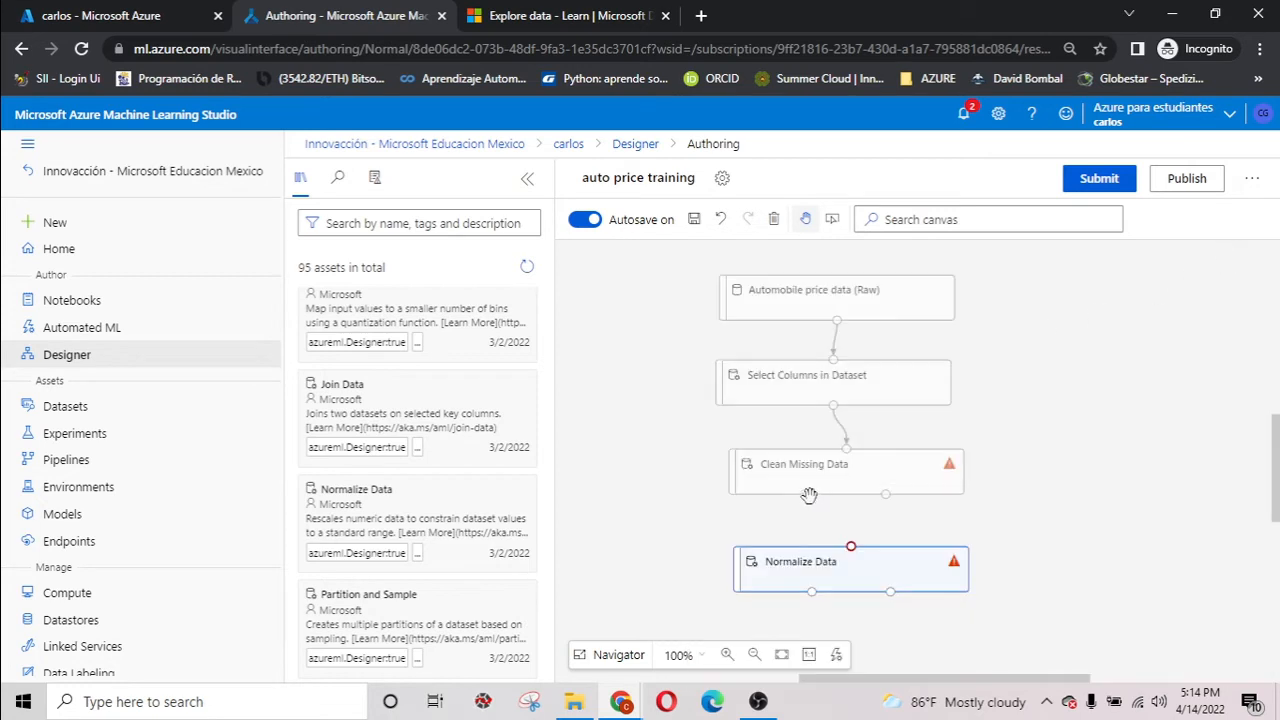
{"action": "left_click_drag", "start_coordinate": [808, 494], "coordinate": [849, 546]}
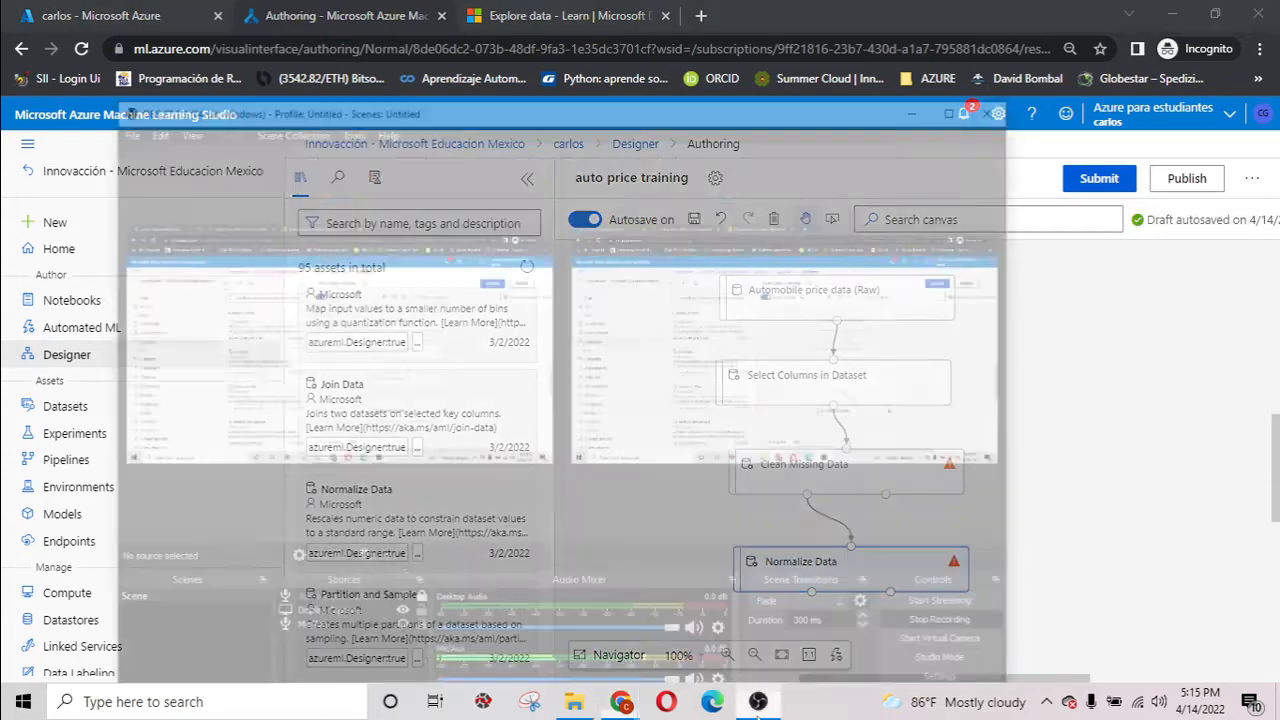
In Clean Missing Data, start a rule-based selection of the columns to be cleaned that includes the bore column.
{"action": "left_click", "coordinate": [890, 490]}
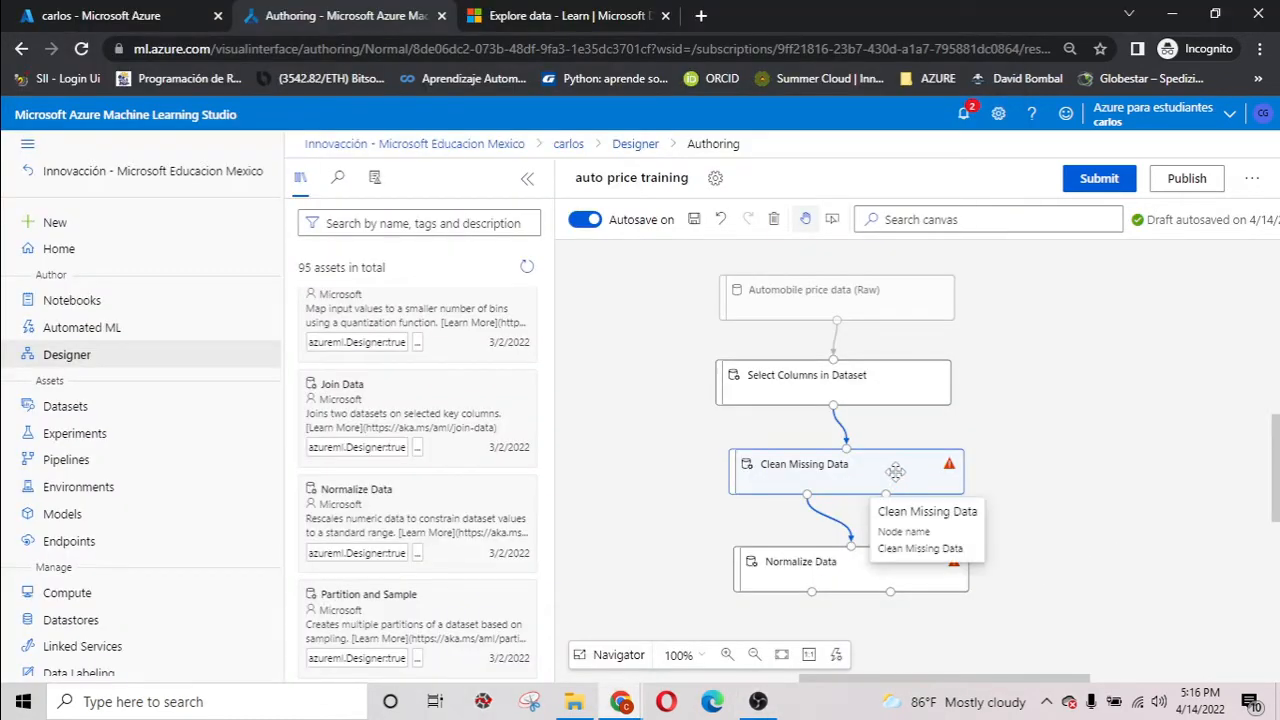
{"action": "double_click", "coordinate": [893, 473]}
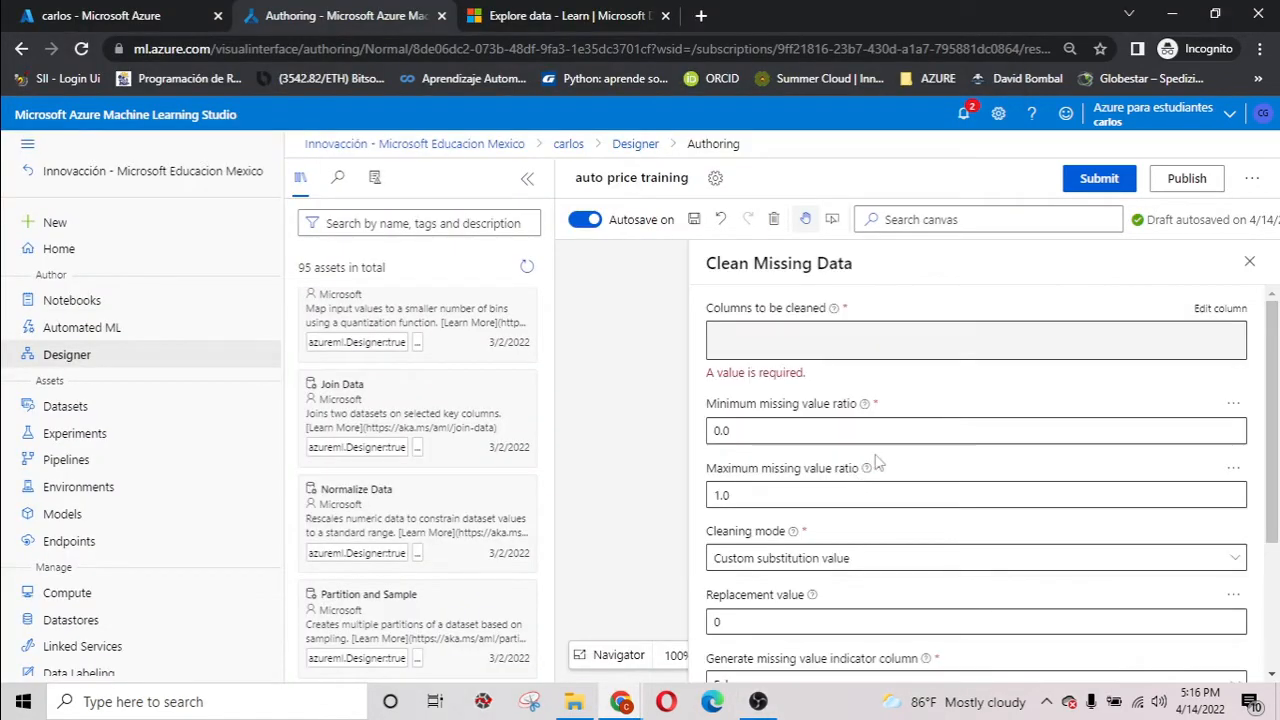
{"action": "left_click", "coordinate": [1220, 308]}
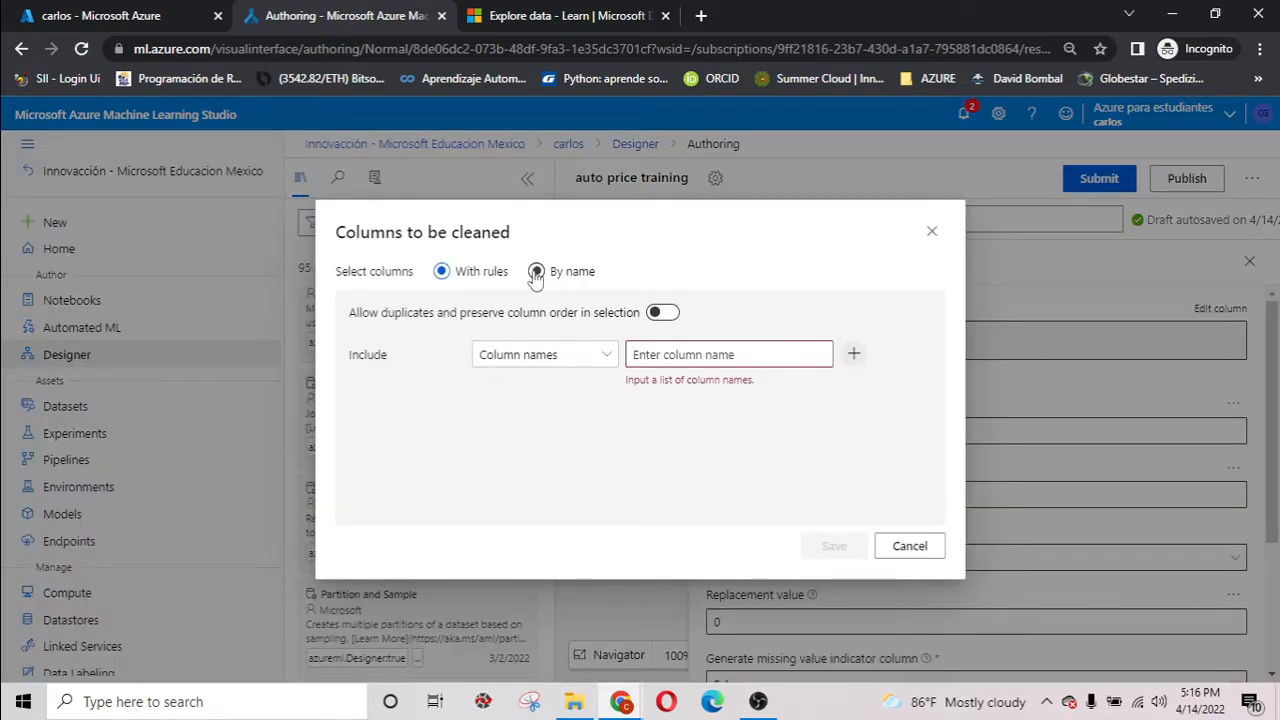
{"action": "left_click", "coordinate": [734, 357]}
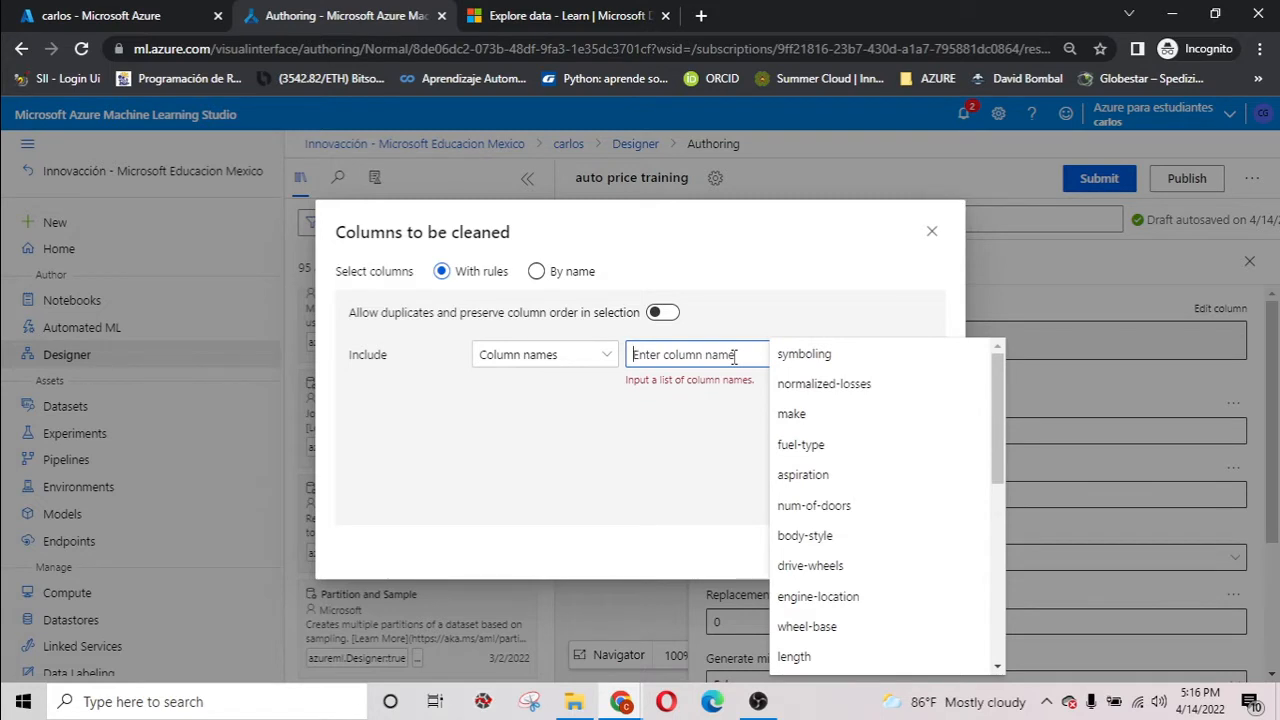
{"action": "scroll", "coordinate": [875, 602], "scroll_direction": "down", "scroll_amount": 2}
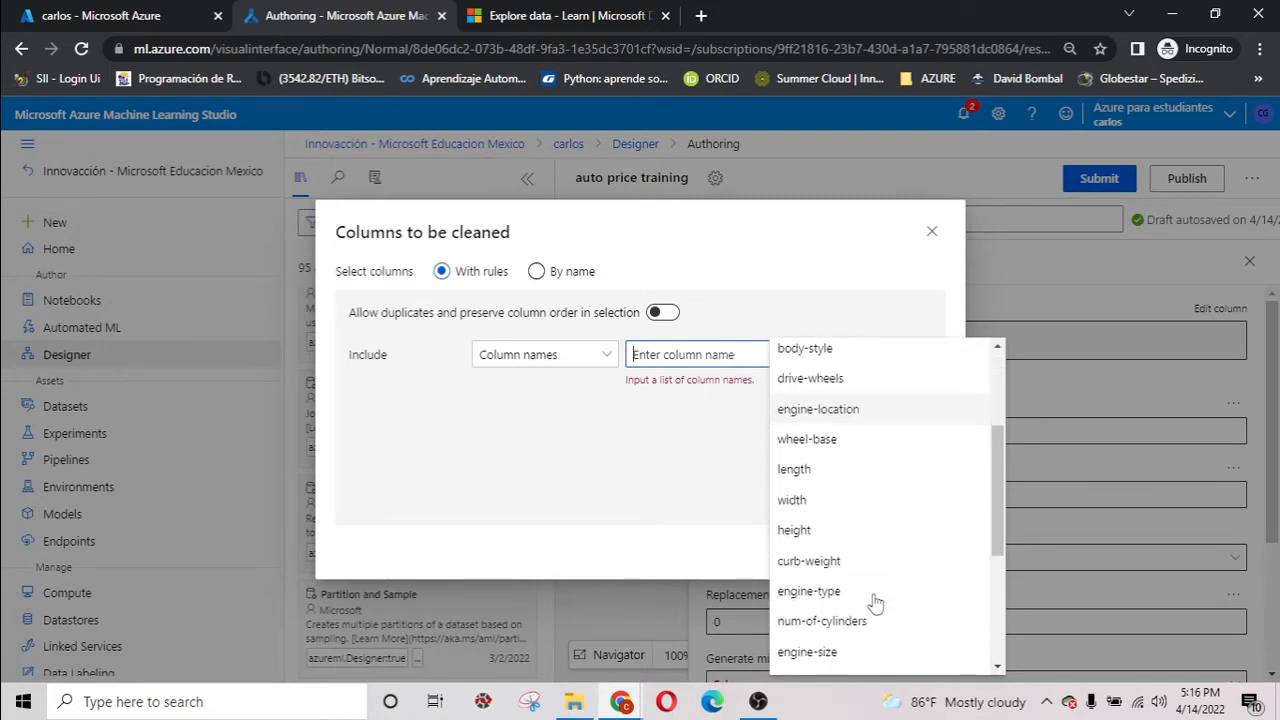
{"action": "scroll", "coordinate": [853, 612], "scroll_direction": "down", "scroll_amount": 1}
{"action": "left_click", "coordinate": [823, 620]}
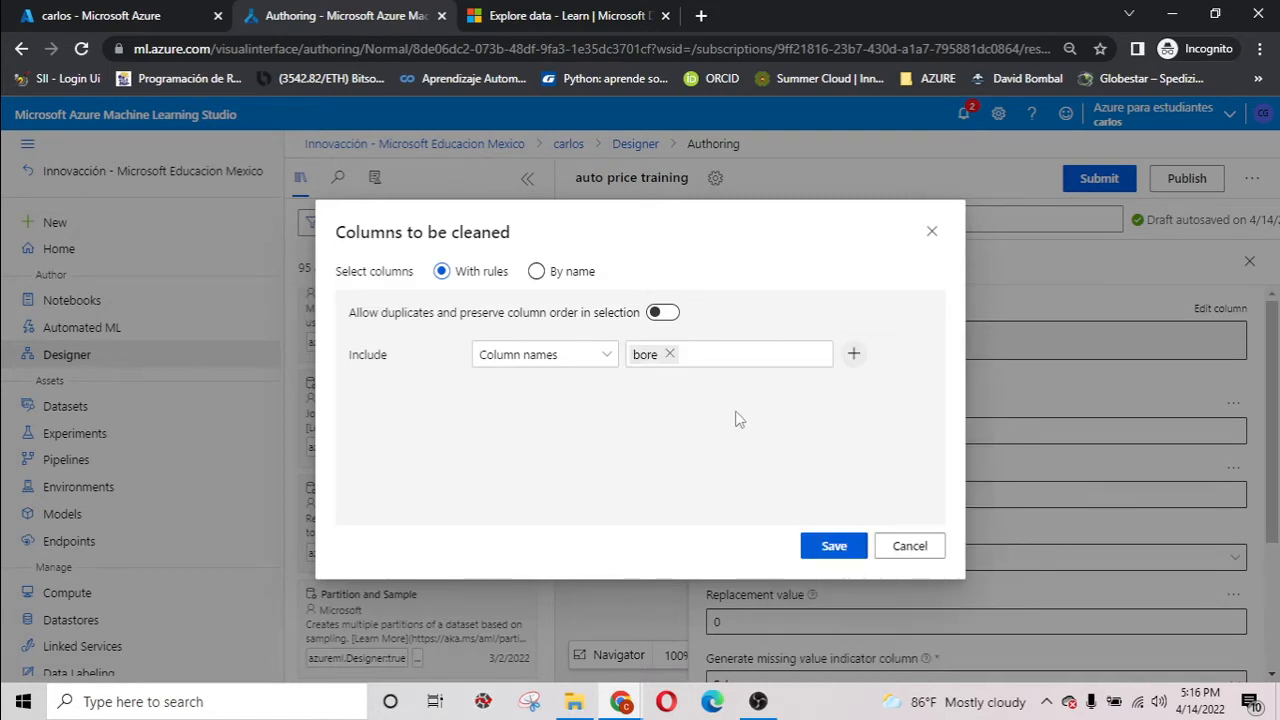
Add stroke and horsepower to the included columns to be cleaned and save the selection.
{"action": "left_click", "coordinate": [710, 347]}
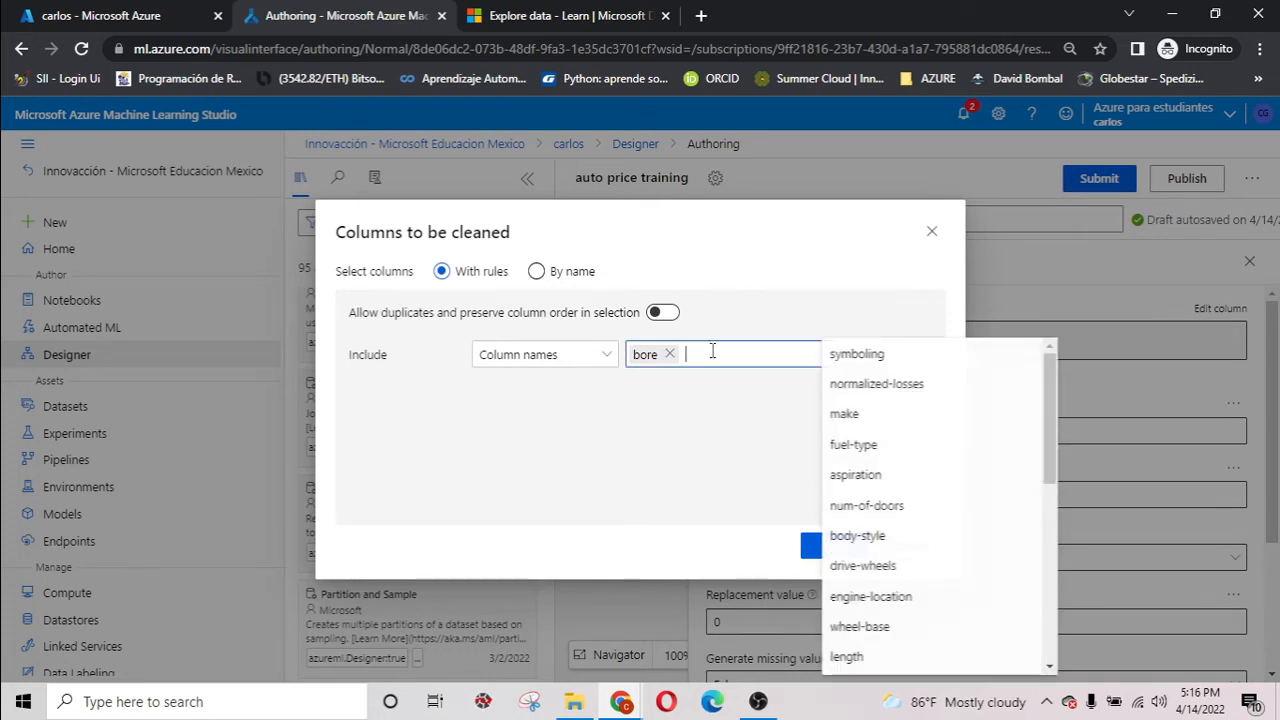
{"action": "scroll", "coordinate": [929, 549], "scroll_direction": "down", "scroll_amount": 3}
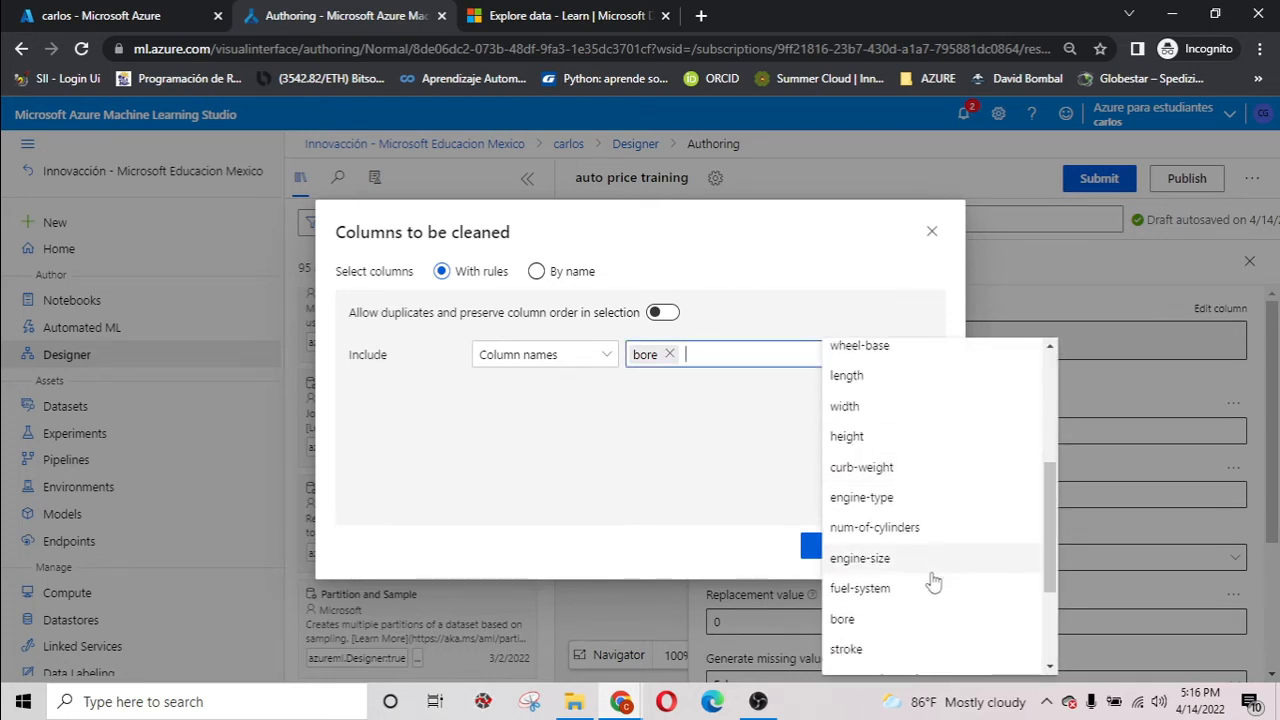
{"action": "left_click", "coordinate": [894, 650]}
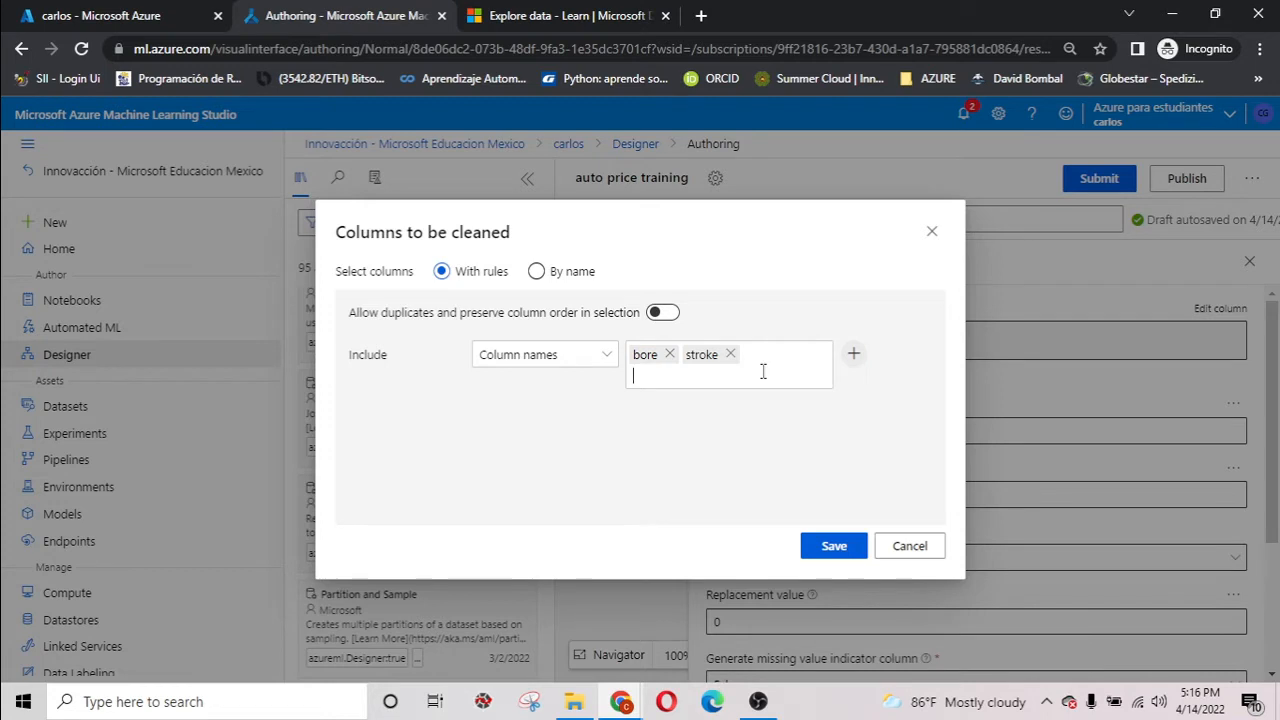
{"action": "left_click", "coordinate": [723, 377]}
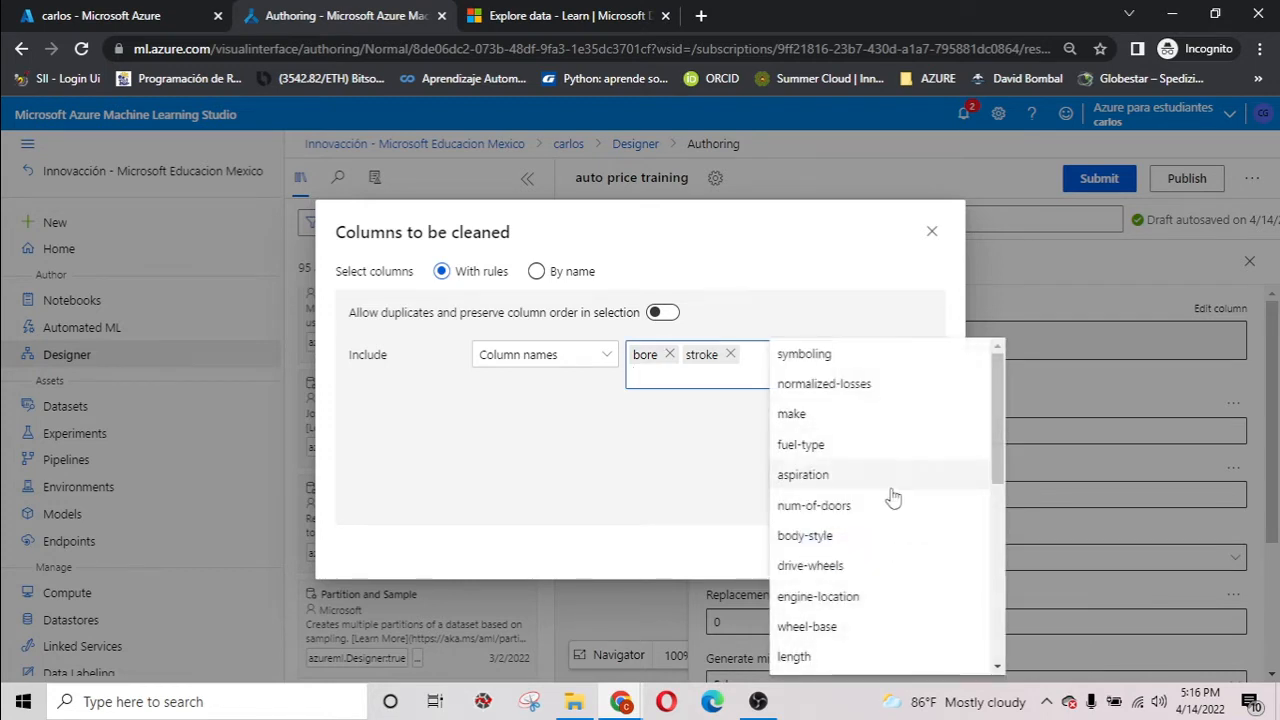
{"action": "scroll", "coordinate": [900, 508], "scroll_direction": "down", "scroll_amount": 3}
{"action": "scroll", "coordinate": [900, 515], "scroll_direction": "down", "scroll_amount": 3}
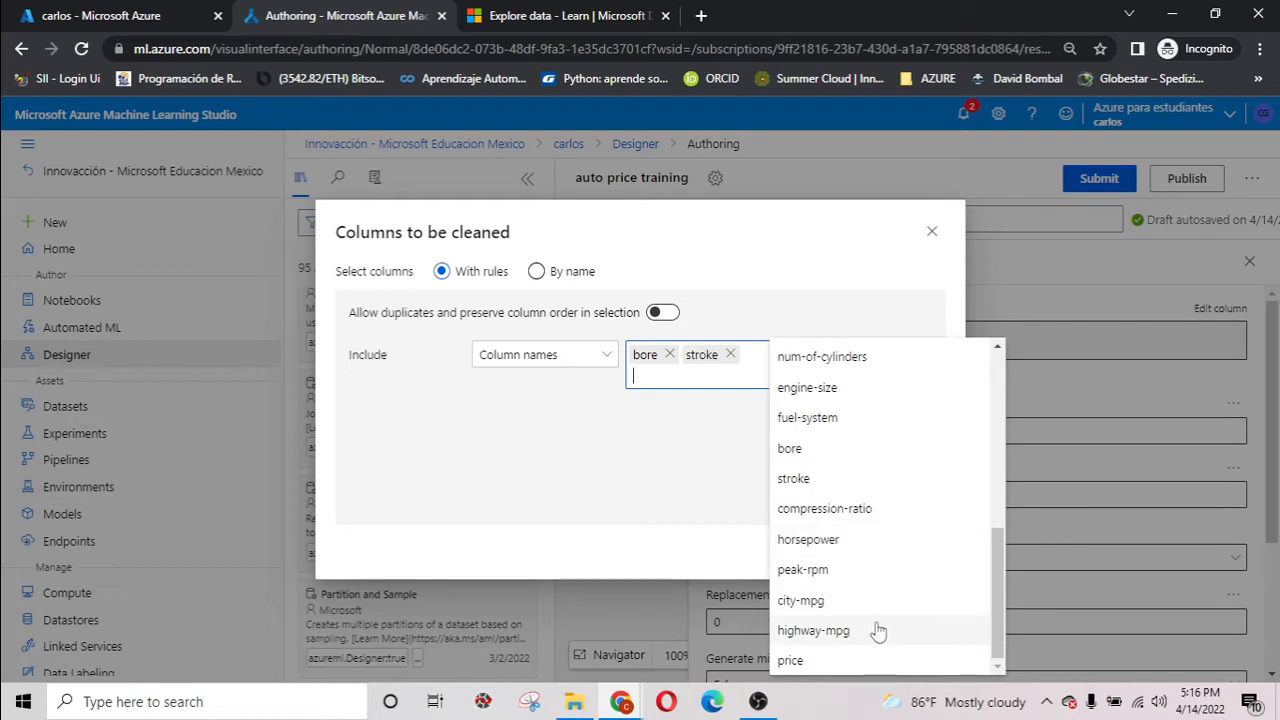
{"action": "left_click", "coordinate": [848, 543]}
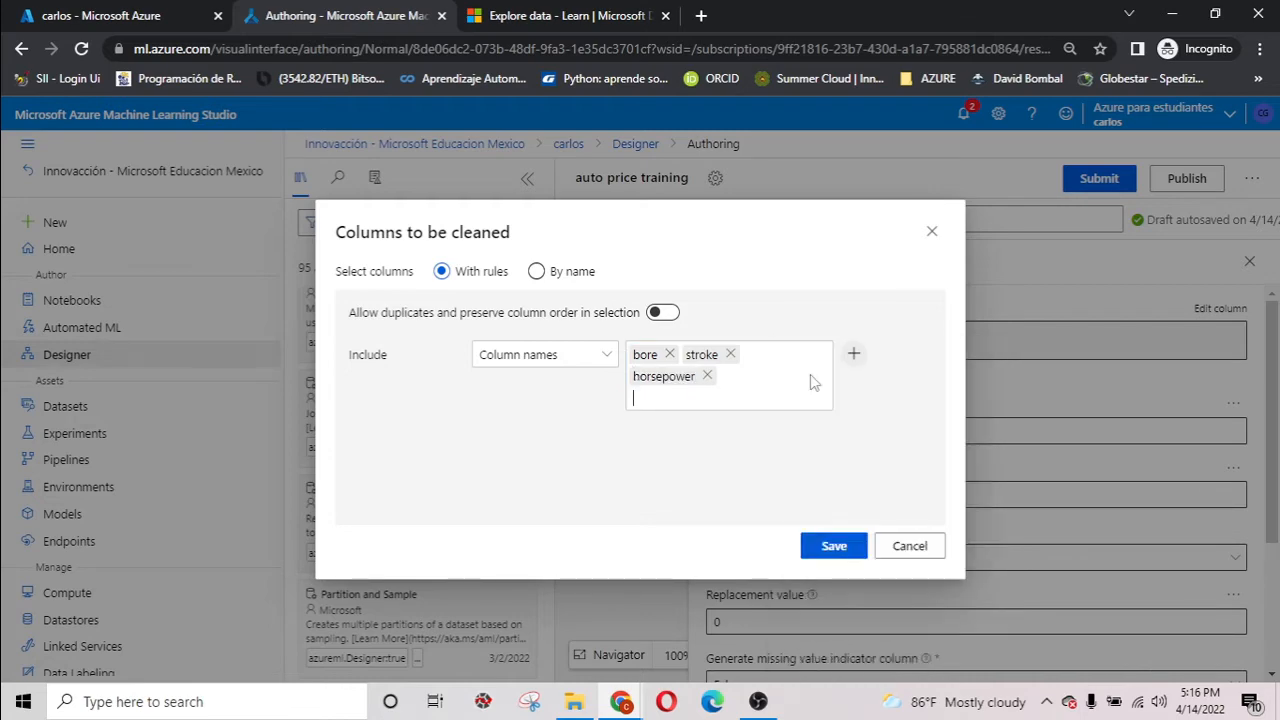
{"action": "left_click", "coordinate": [834, 546]}
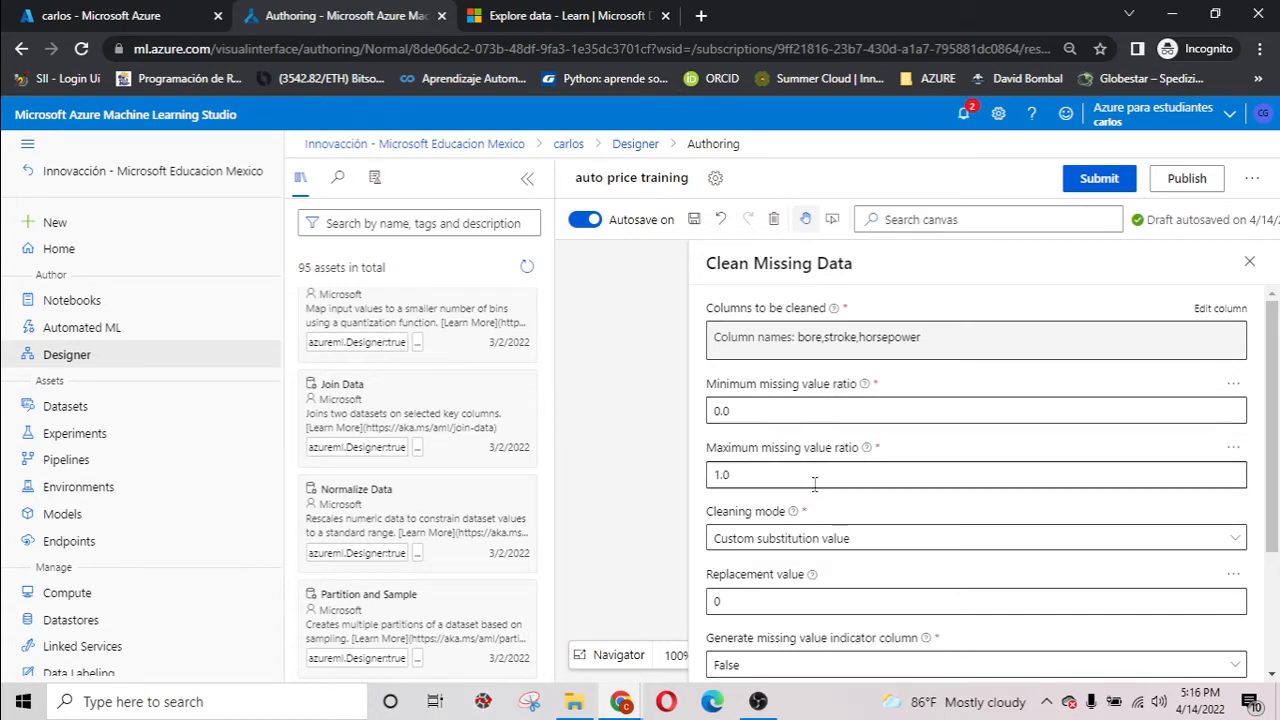
Set the cleaning mode of Clean Missing Data to Remove entire row and close its settings.
{"action": "scroll", "coordinate": [818, 503], "scroll_direction": "down", "scroll_amount": 1}
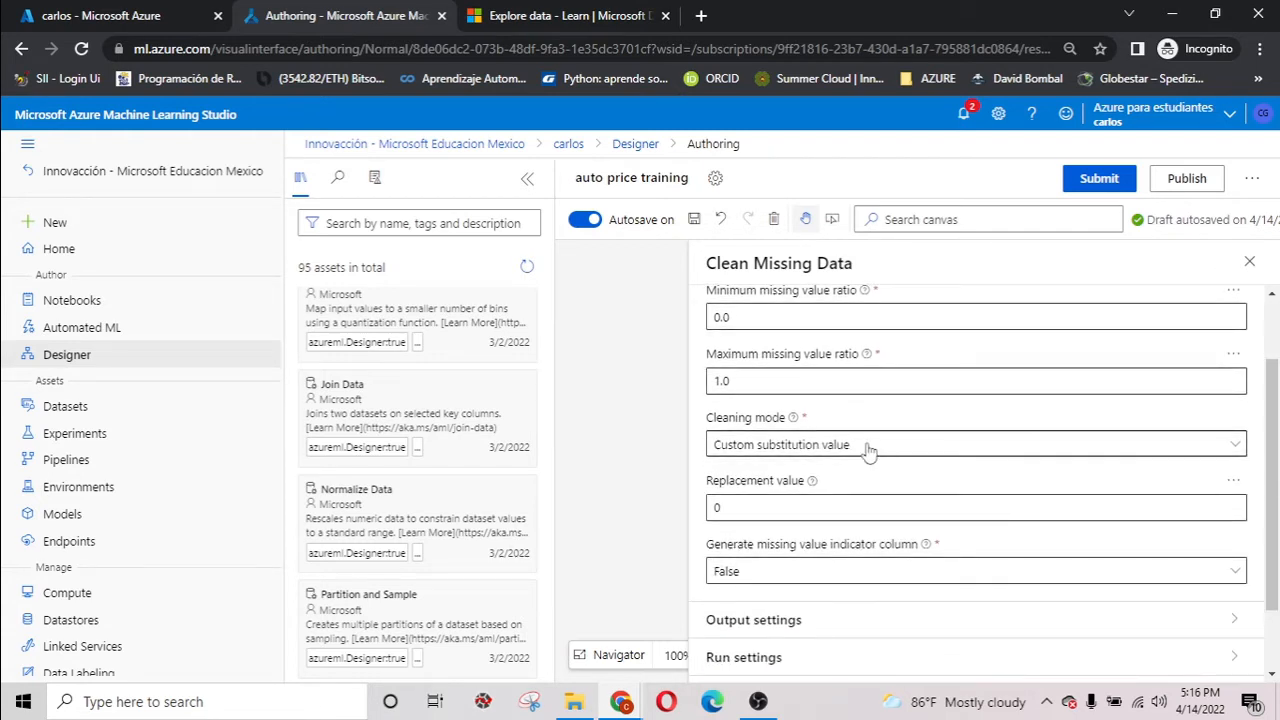
{"action": "left_click", "coordinate": [919, 449]}
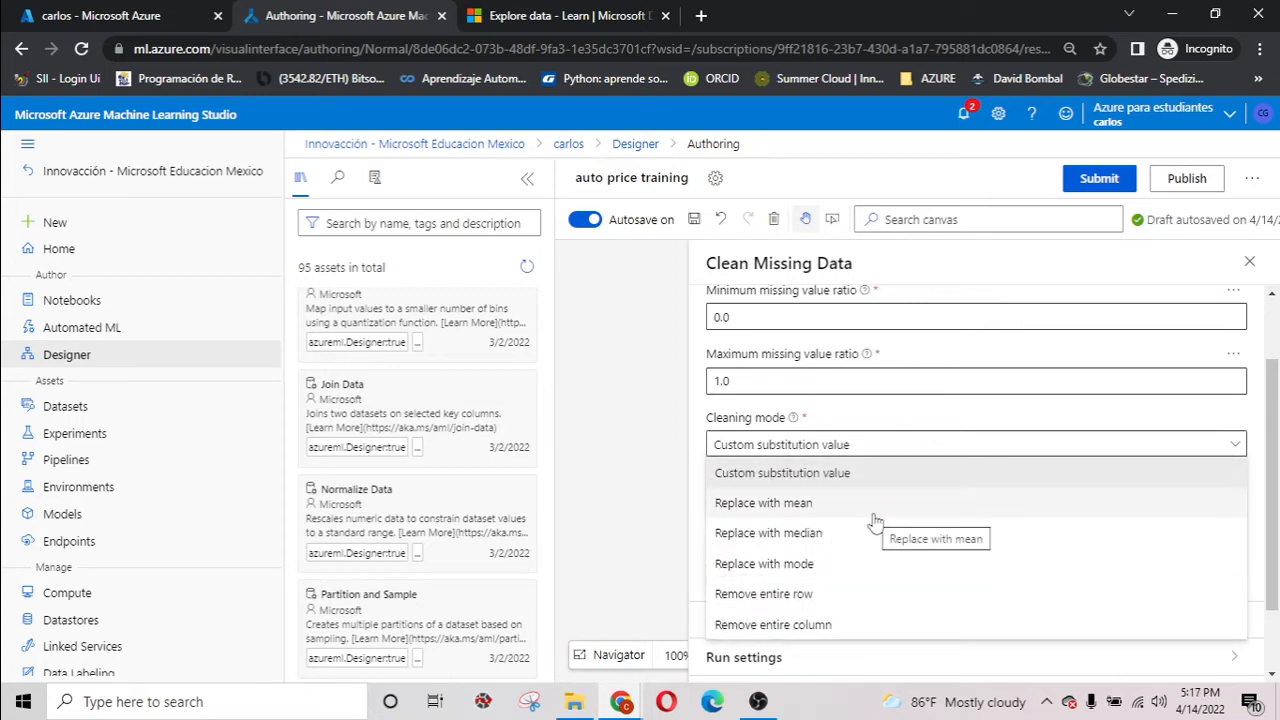
{"action": "left_click", "coordinate": [826, 596]}
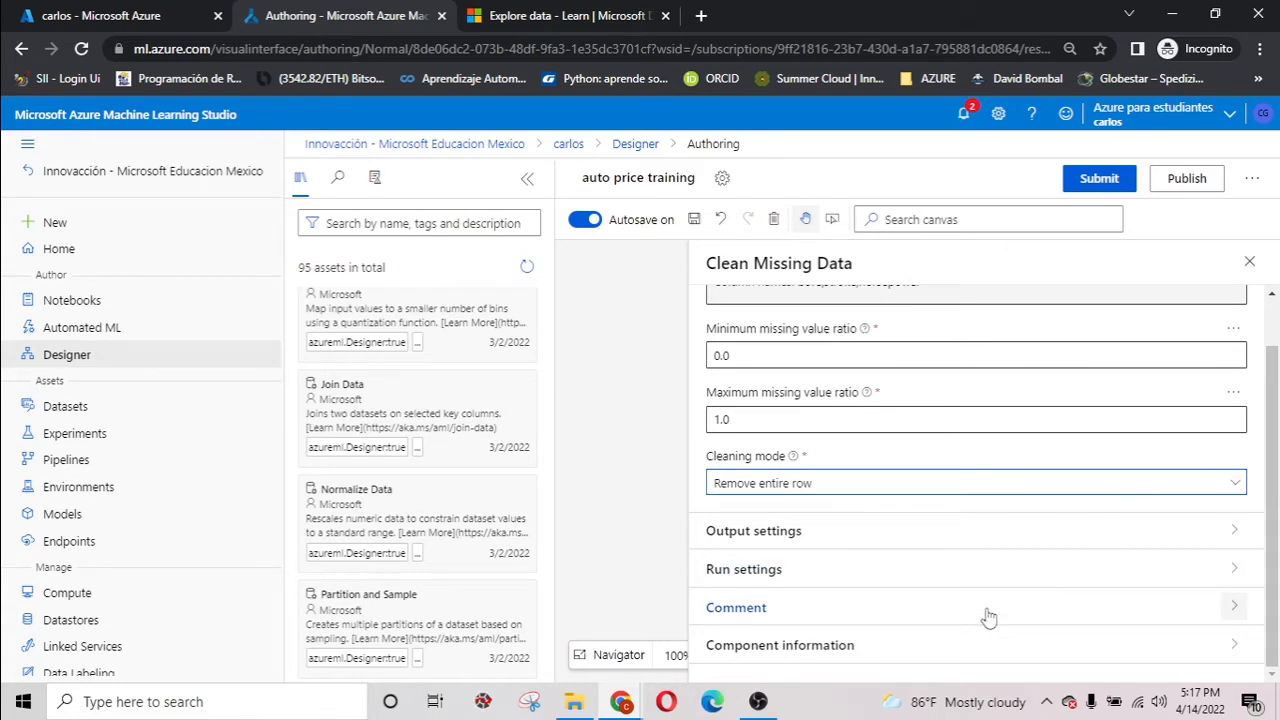
{"action": "scroll", "coordinate": [1220, 347], "scroll_direction": "up", "scroll_amount": 2}
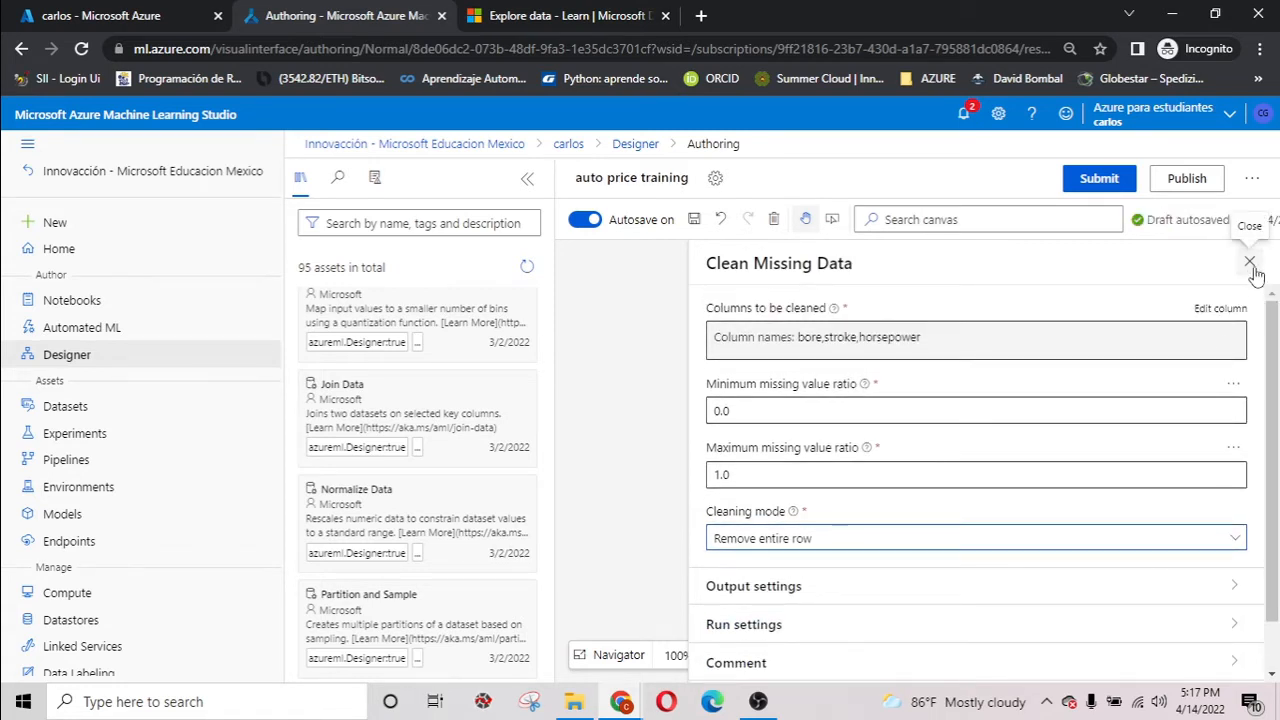
{"action": "left_click", "coordinate": [1249, 261]}
Set Normalize Data to MinMax on symboling, wheel-base, length, width, height, curb-weight, engine-size, bore, stroke, compression-ratio, horsepower, peak-rpm, city-mpg and highway-mpg.
{"action": "left_click", "coordinate": [848, 580]}
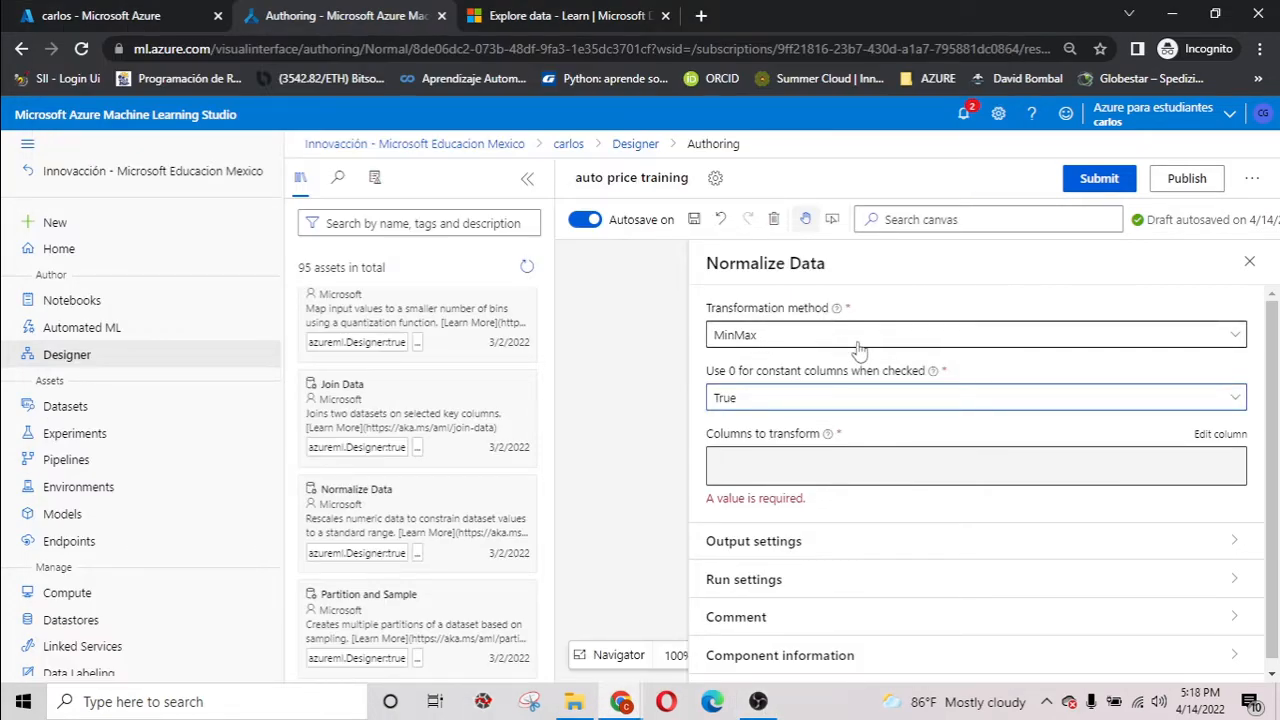
{"action": "left_click", "coordinate": [1214, 437]}
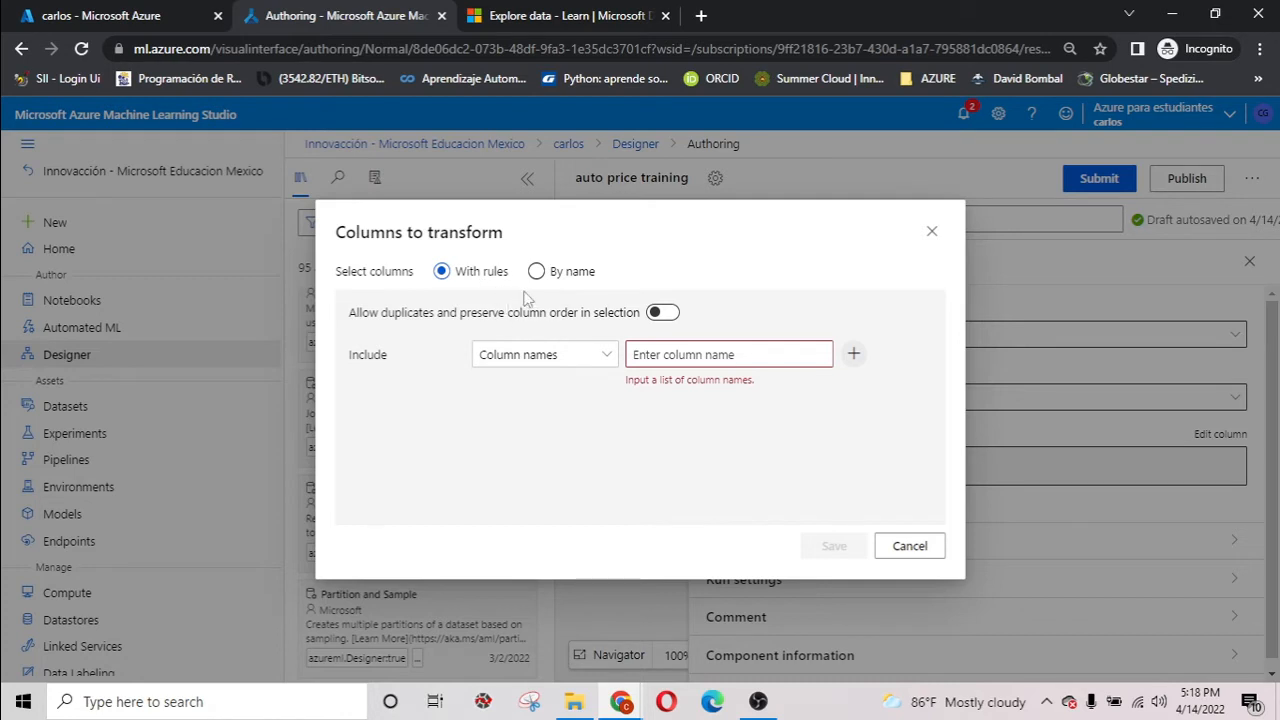
{"action": "left_click", "coordinate": [699, 356]}
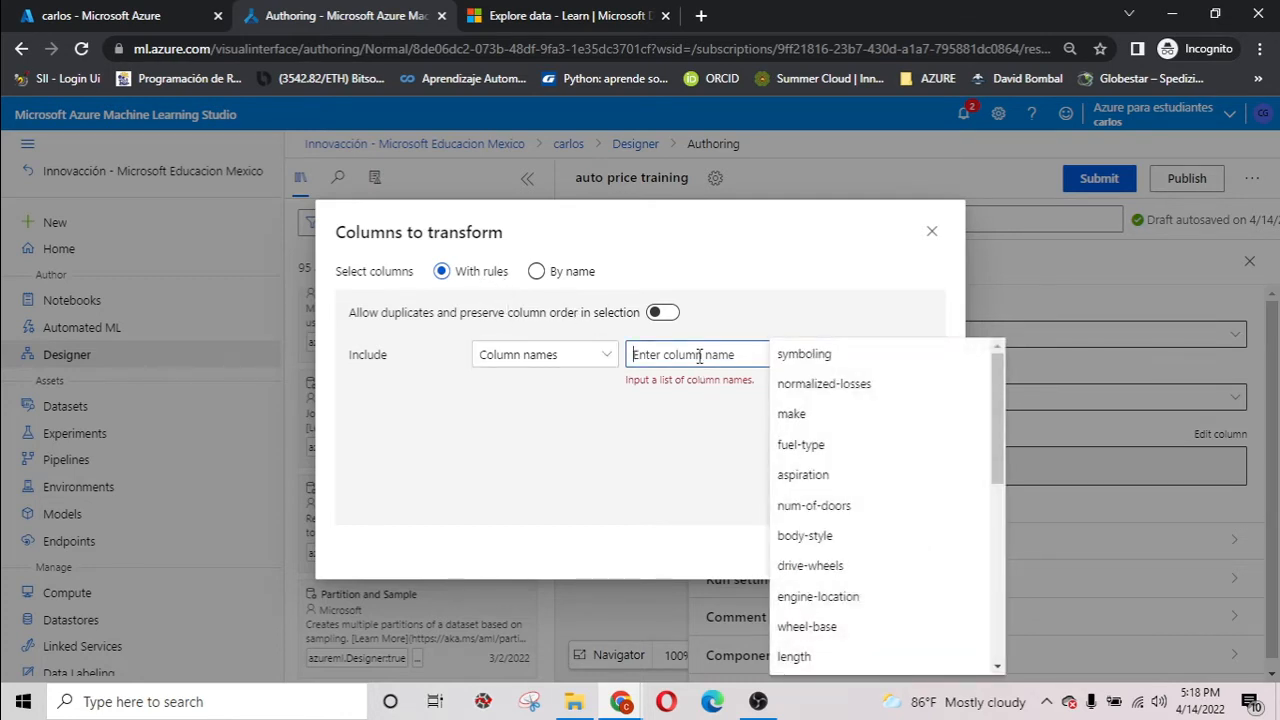
{"action": "left_click", "coordinate": [795, 356]}
{"action": "left_click", "coordinate": [688, 381]}
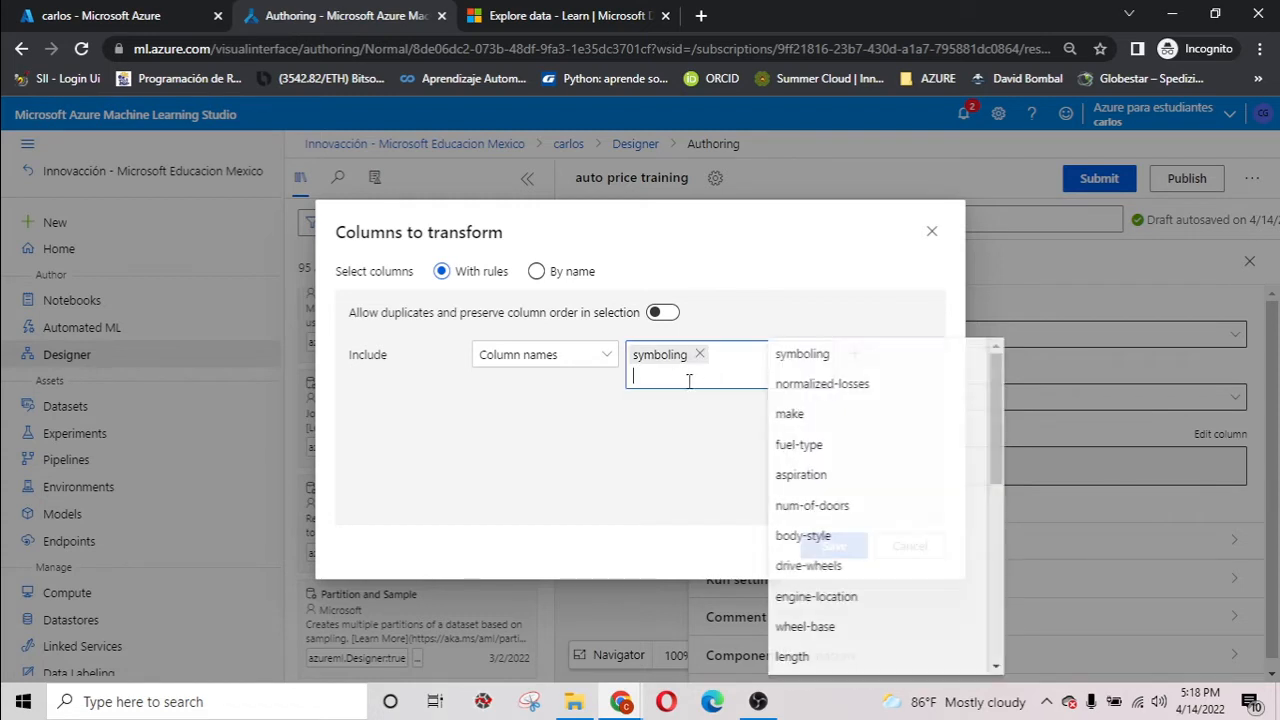
{"action": "left_click", "coordinate": [826, 416]}
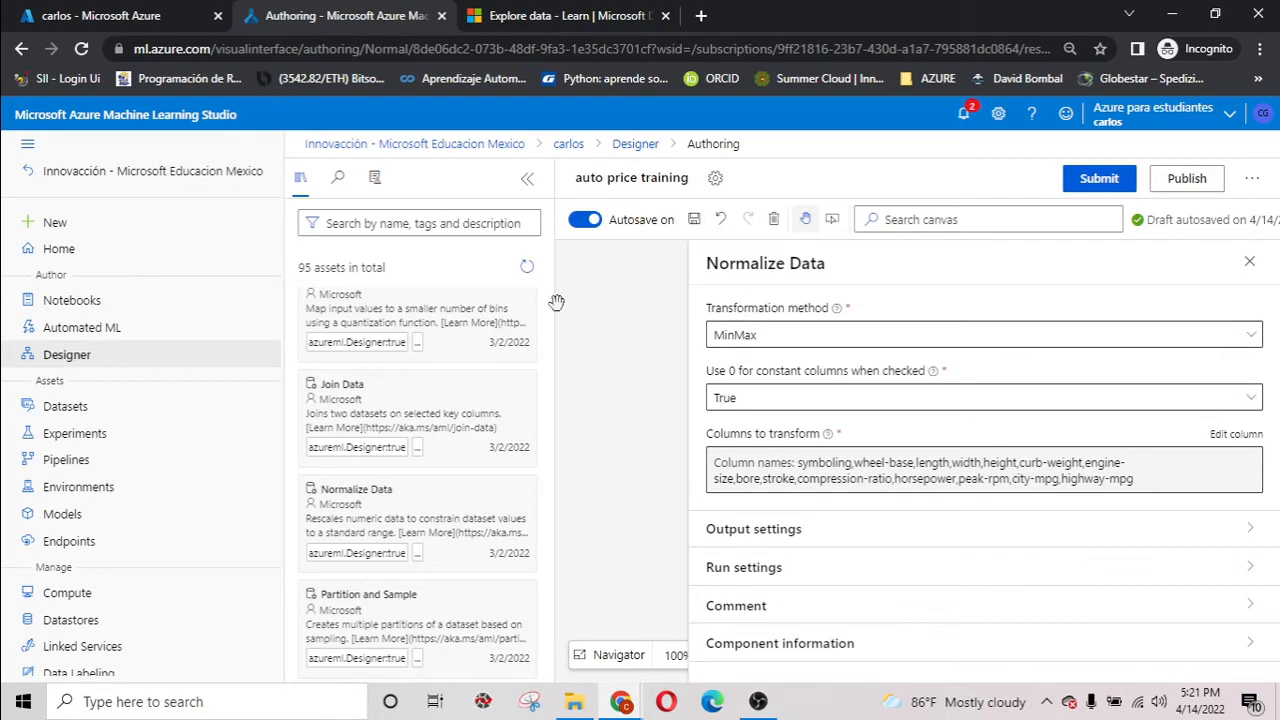
Submit the pipeline run under a new experiment named mslearn-auto-trainig.
{"action": "left_click", "coordinate": [1099, 178]}
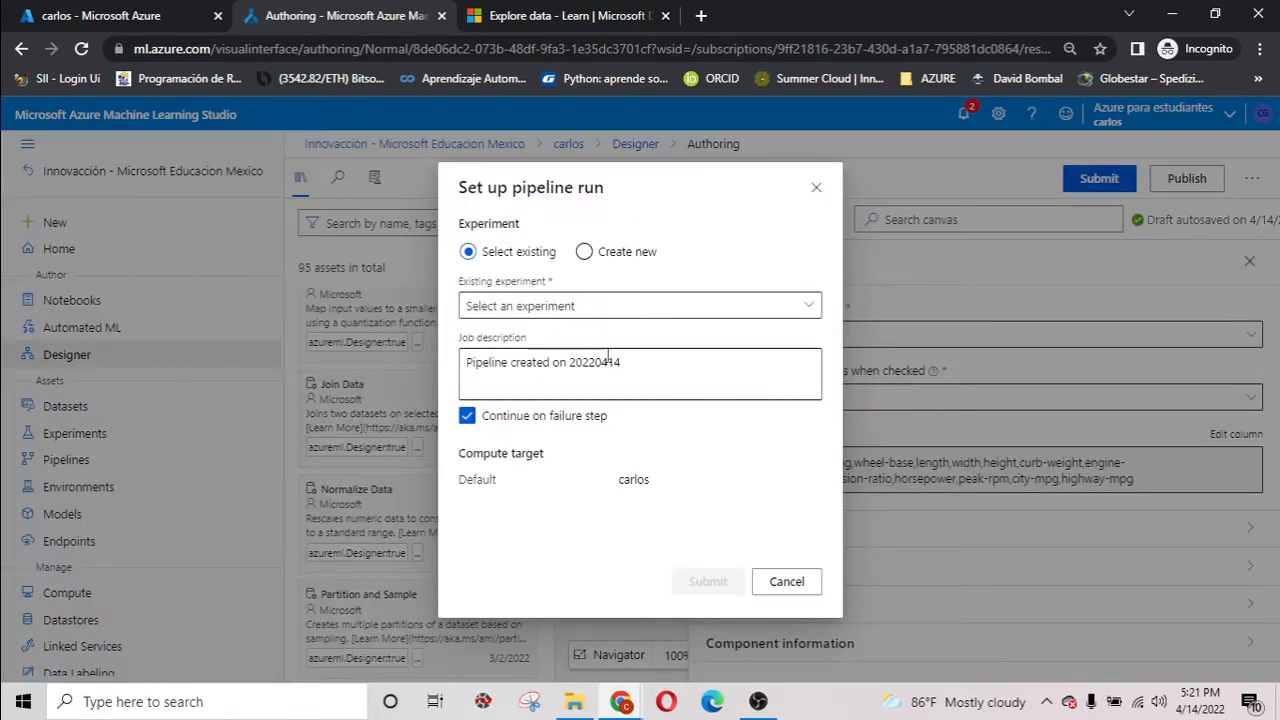
{"action": "left_click", "coordinate": [584, 252]}
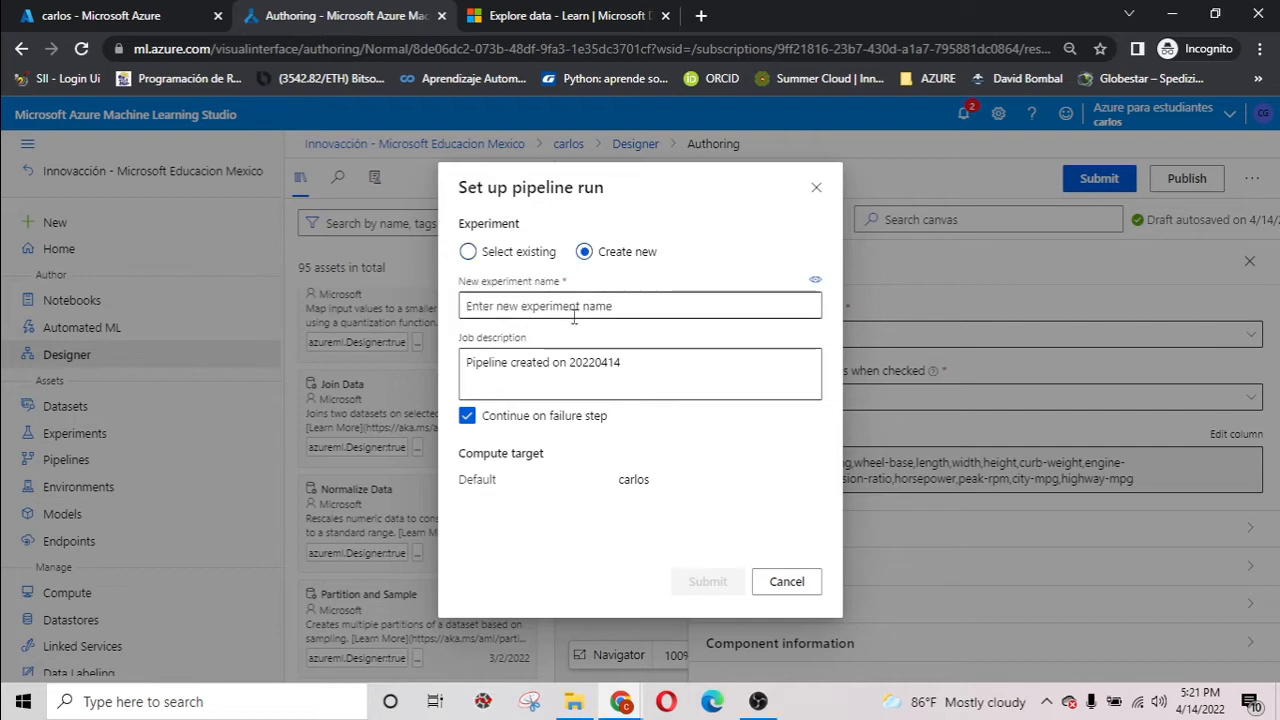
{"action": "left_click", "coordinate": [570, 312]}
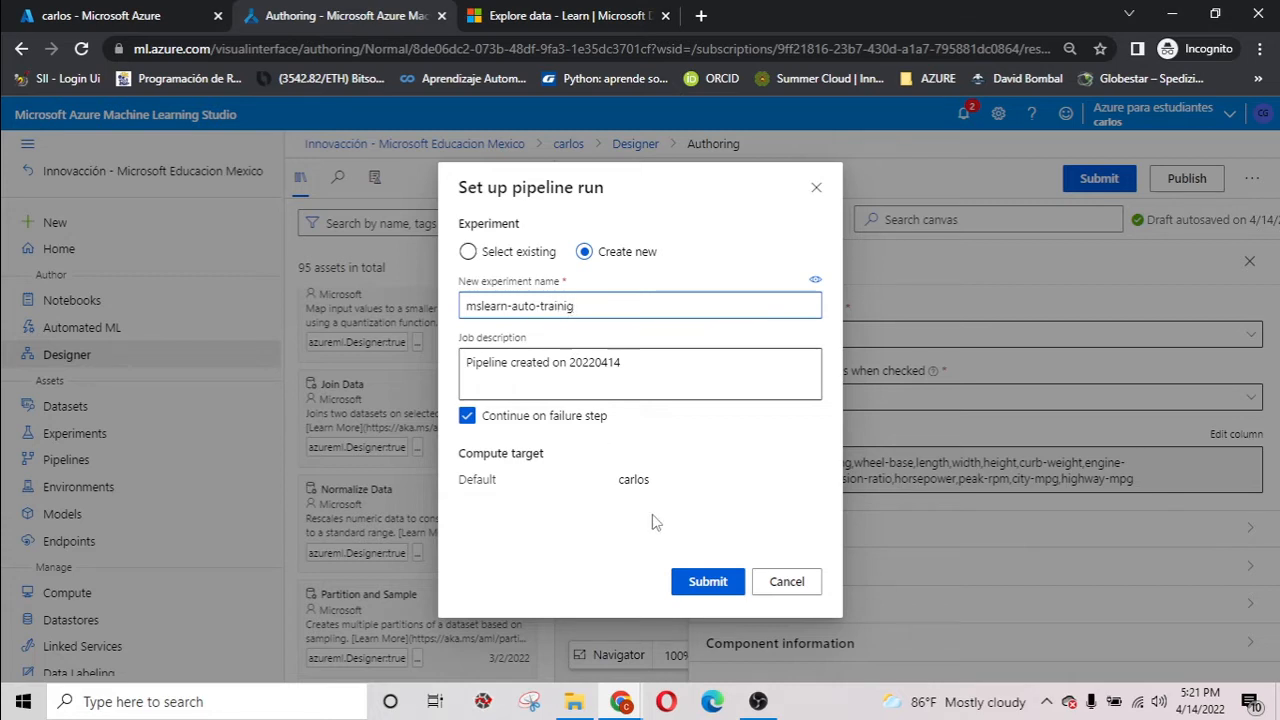
{"action": "left_click", "coordinate": [707, 582]}
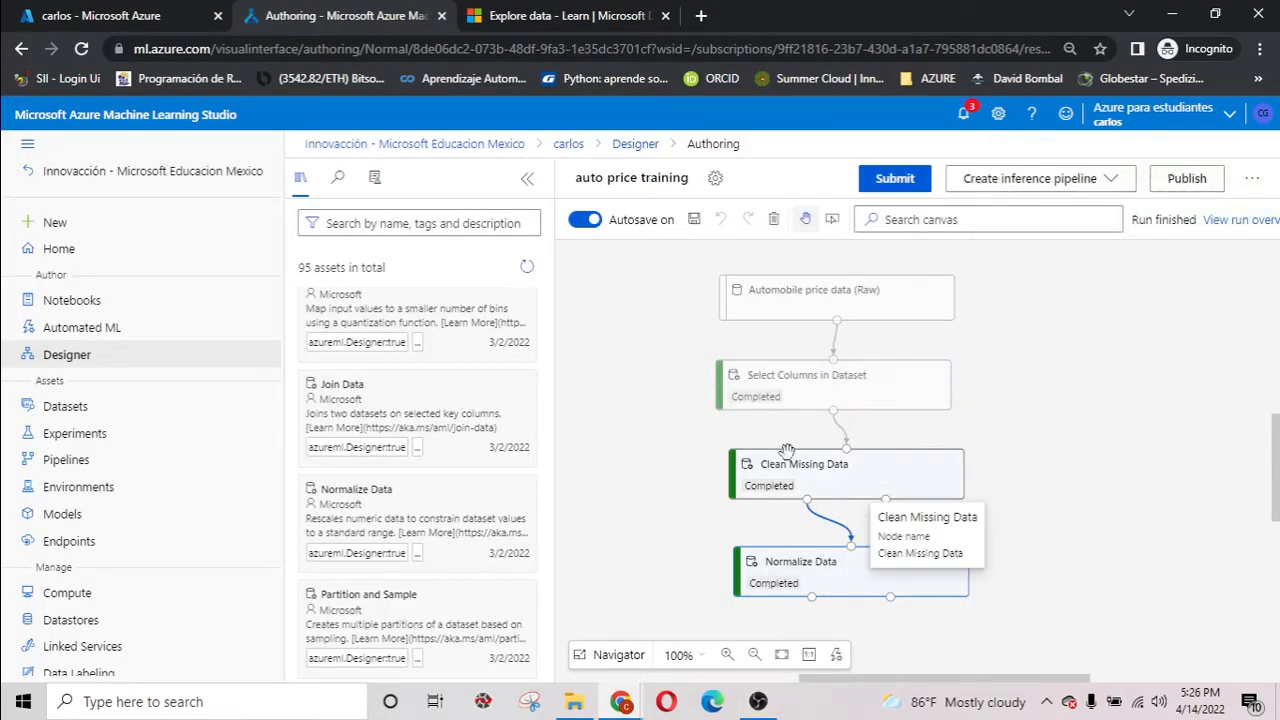
Visualize the transformed dataset output of Normalize Data and examine its columns from symboling through price.
{"action": "double_click", "coordinate": [865, 578]}
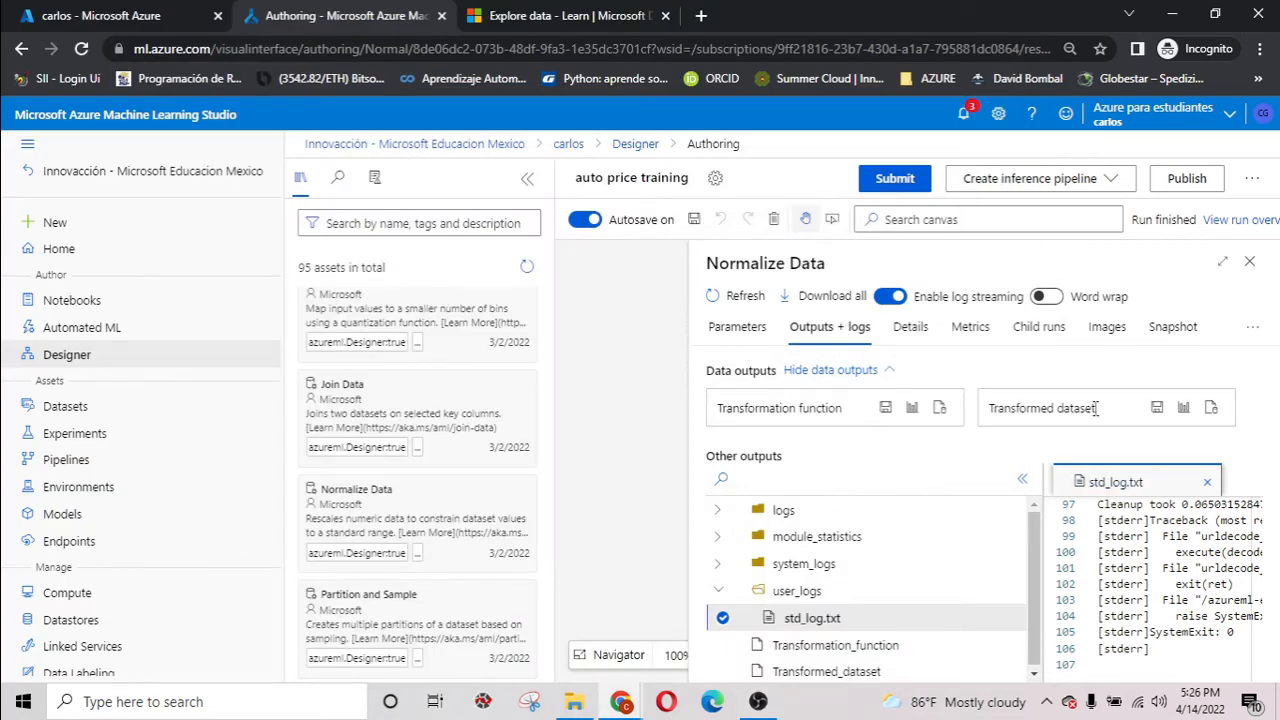
{"action": "left_click", "coordinate": [1183, 408]}
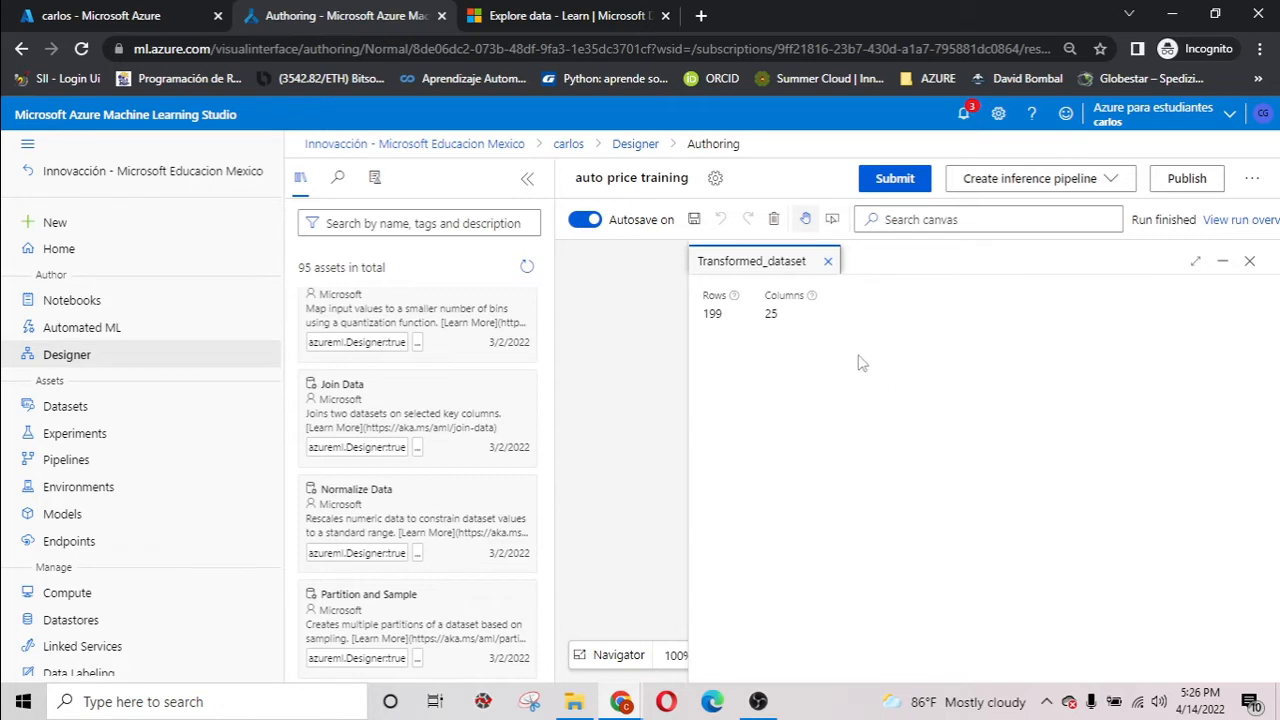
{"action": "left_click_drag", "start_coordinate": [790, 666], "coordinate": [822, 670]}
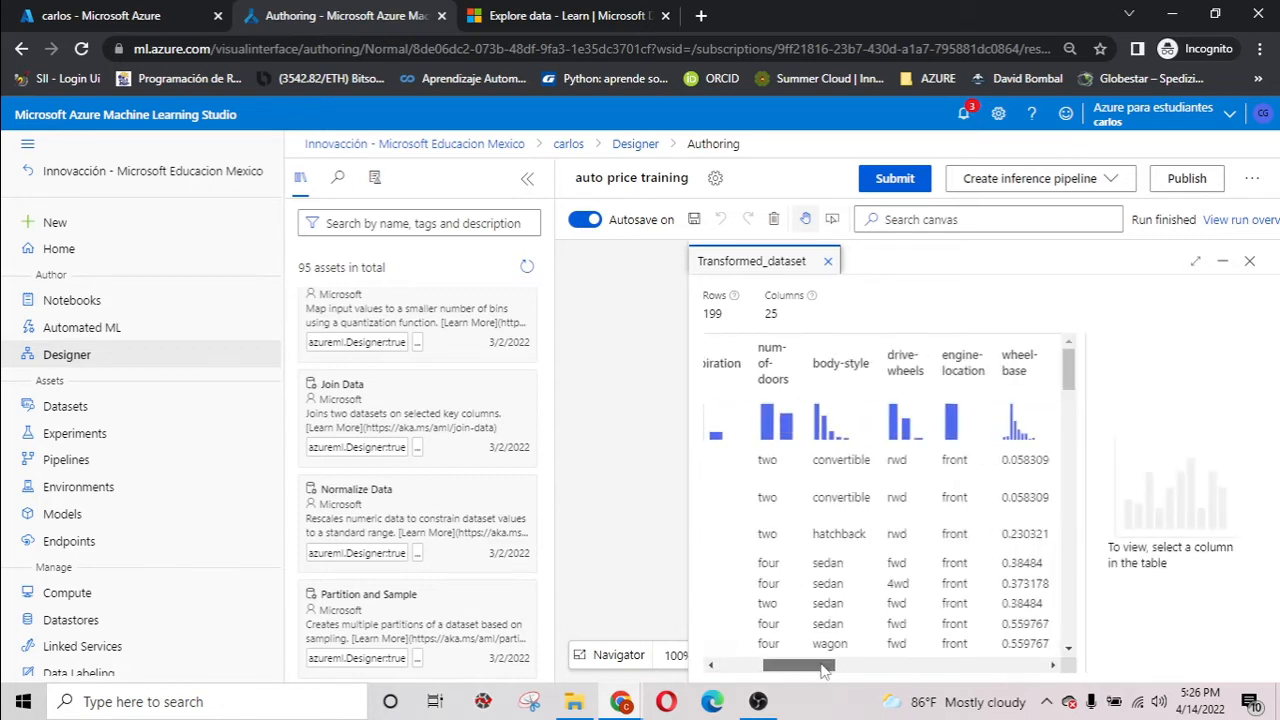
{"action": "scroll", "coordinate": [822, 670], "scroll_direction": "left", "scroll_amount": 5}
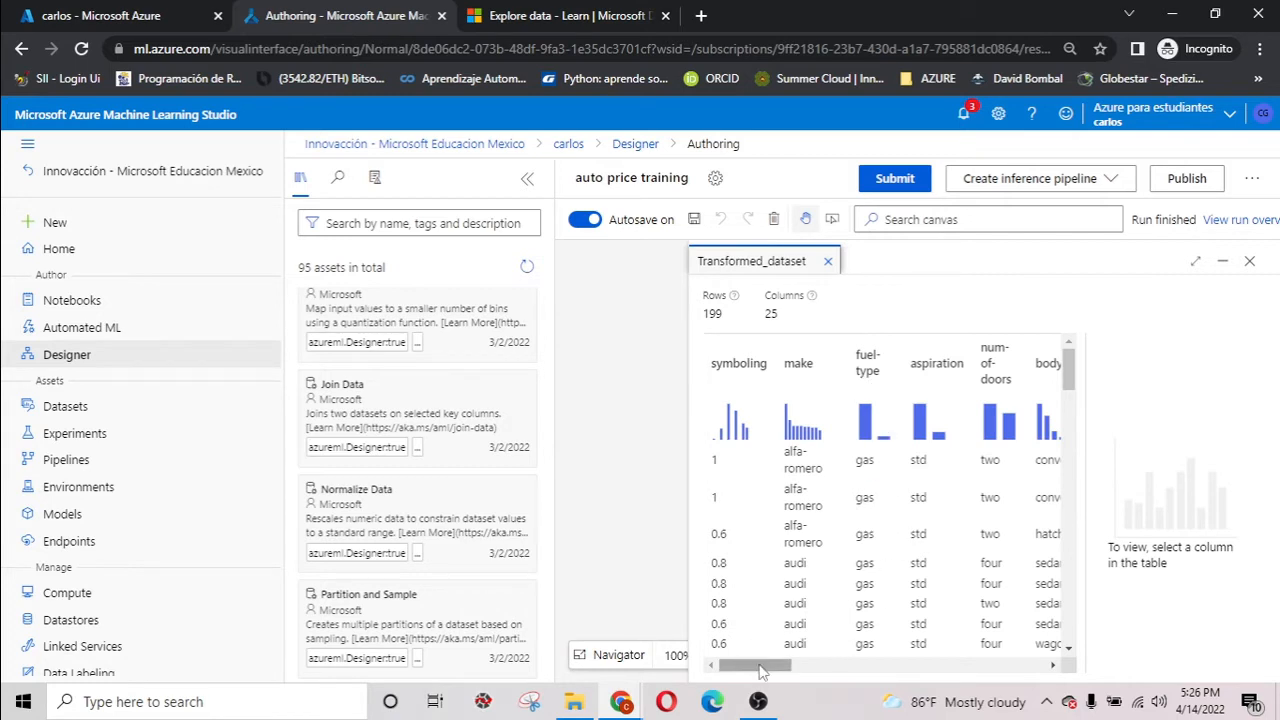
{"action": "left_click_drag", "start_coordinate": [762, 668], "coordinate": [792, 668]}
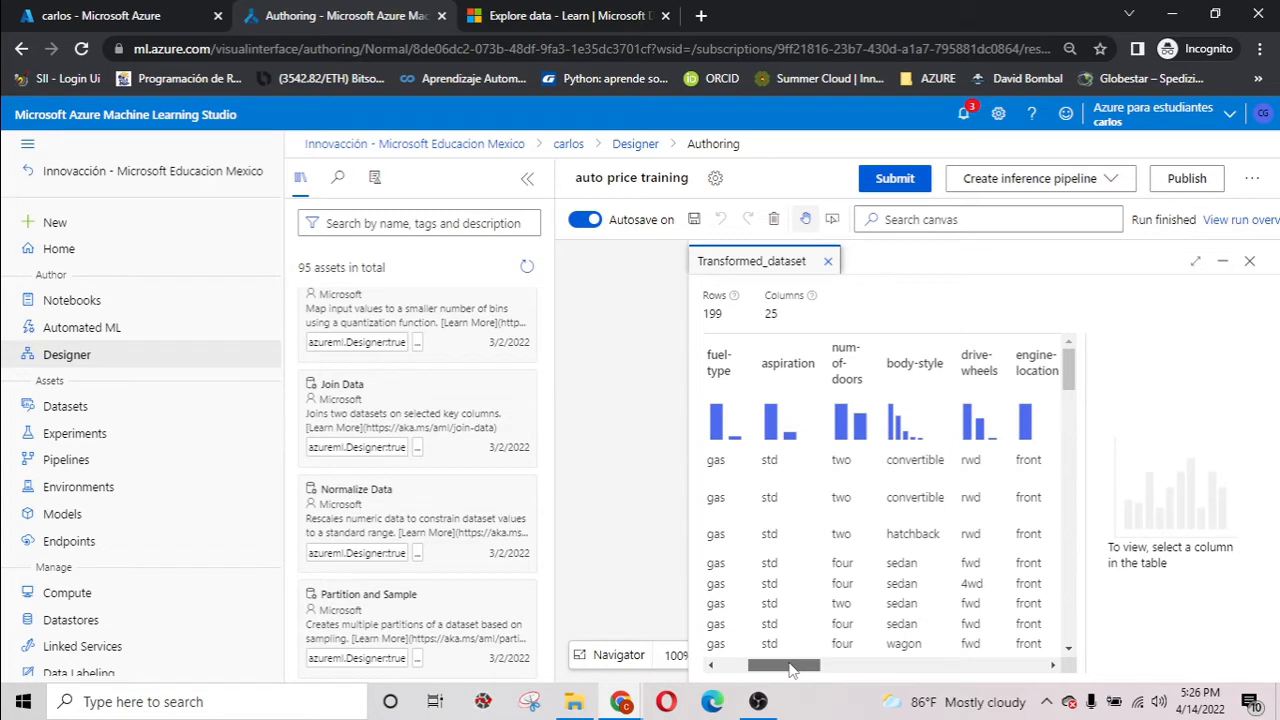
{"action": "left_click_drag", "start_coordinate": [790, 670], "coordinate": [1014, 668]}
{"action": "scroll", "coordinate": [975, 530], "scroll_direction": "down", "scroll_amount": 10}
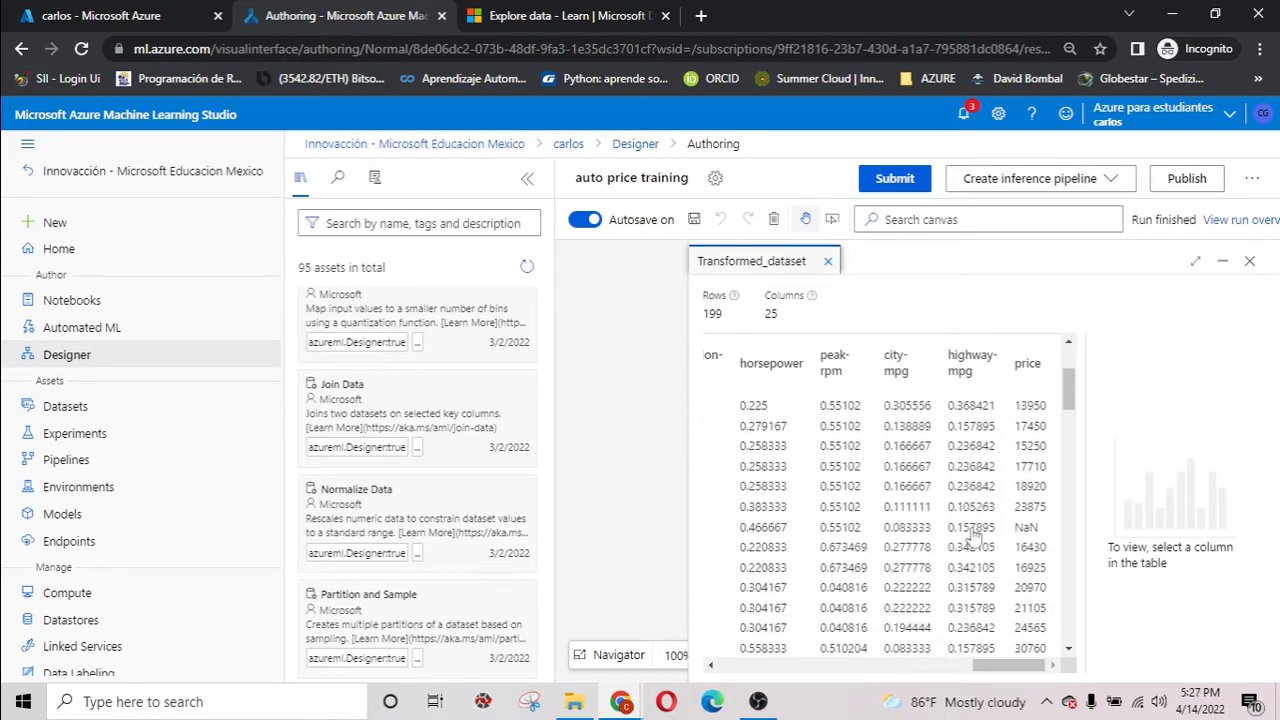
{"action": "scroll", "coordinate": [980, 530], "scroll_direction": "up", "scroll_amount": 10}
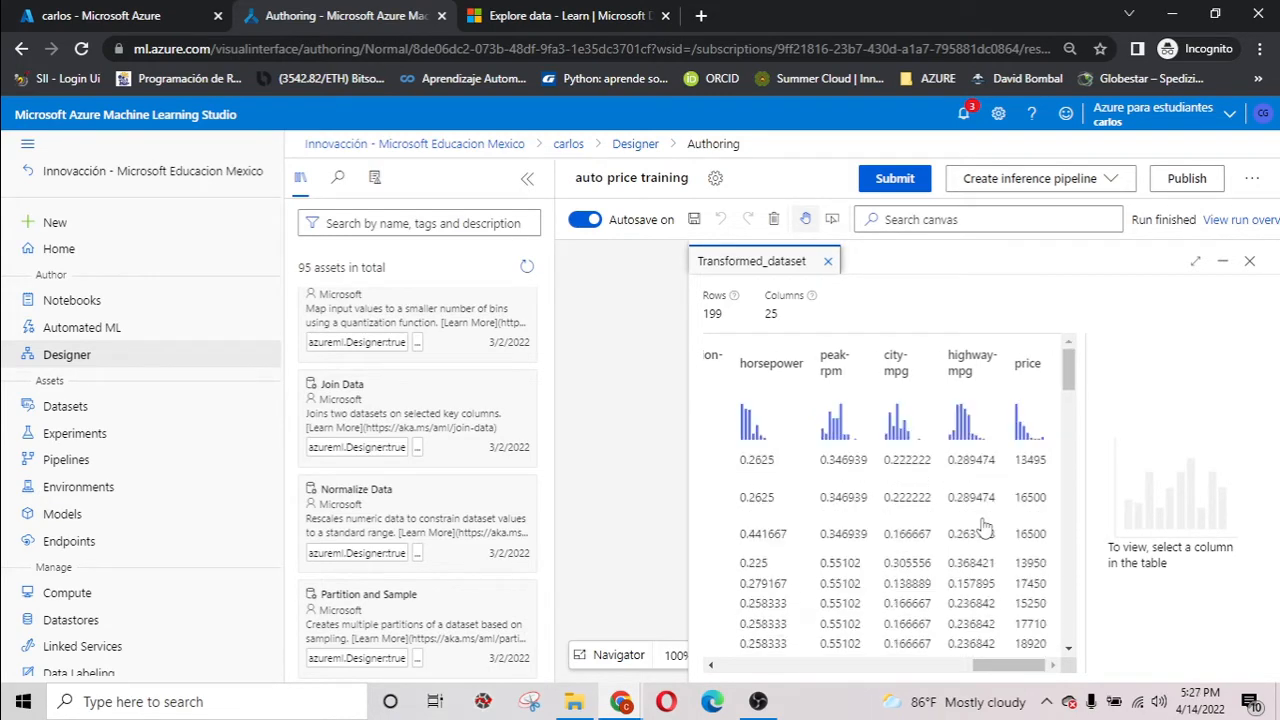
Review the first columns of the transformed dataset and close its preview.
{"action": "left_click_drag", "start_coordinate": [1000, 667], "coordinate": [733, 668]}
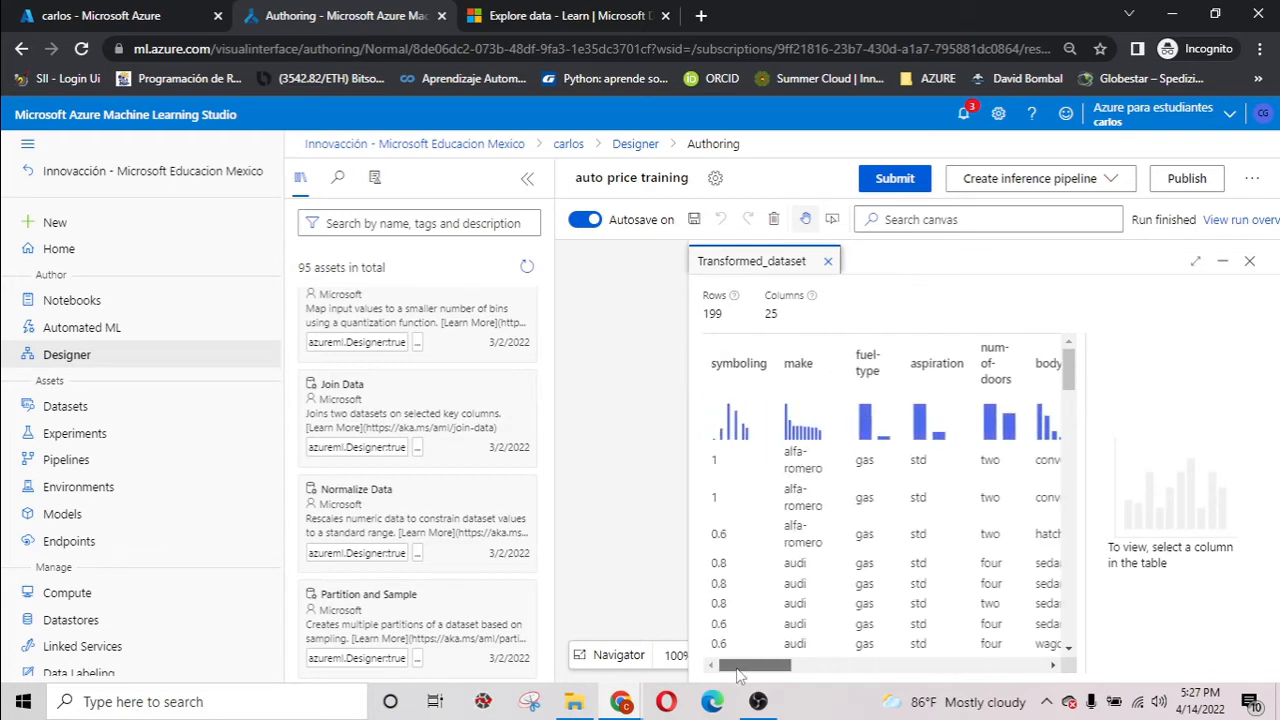
{"action": "left_click", "coordinate": [1249, 261]}
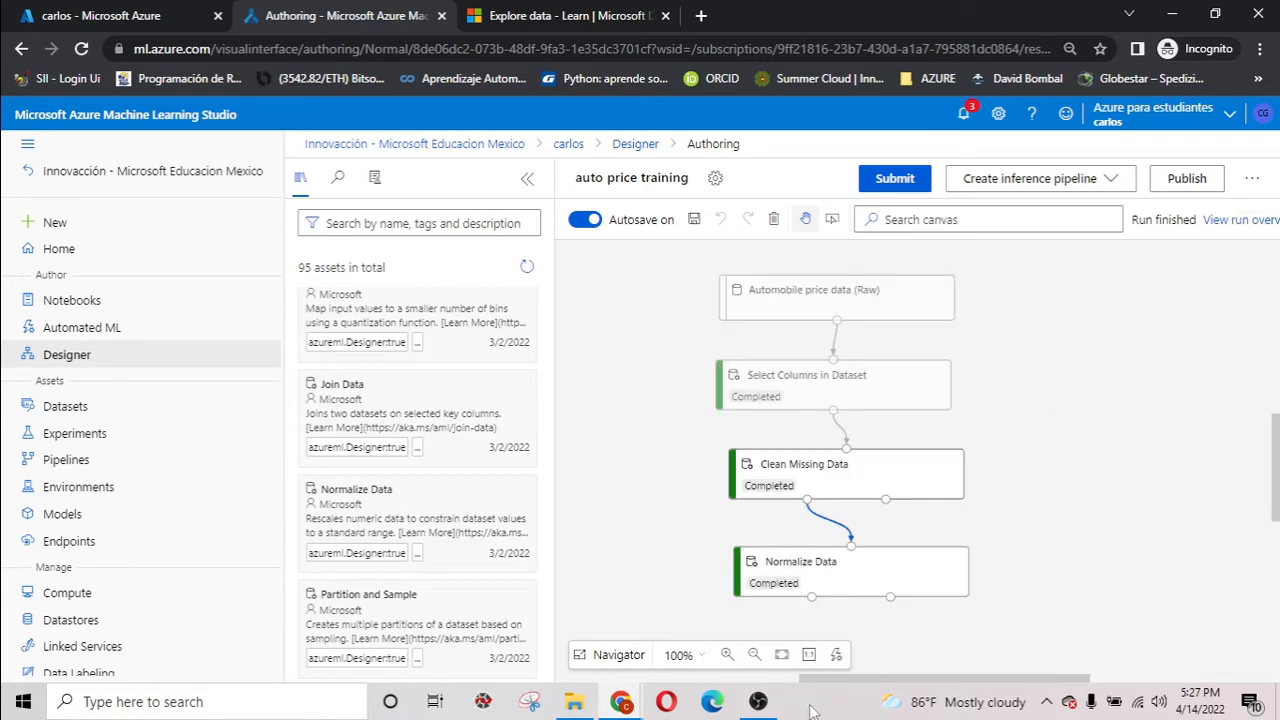
{"action": "left_click", "coordinate": [771, 706]}
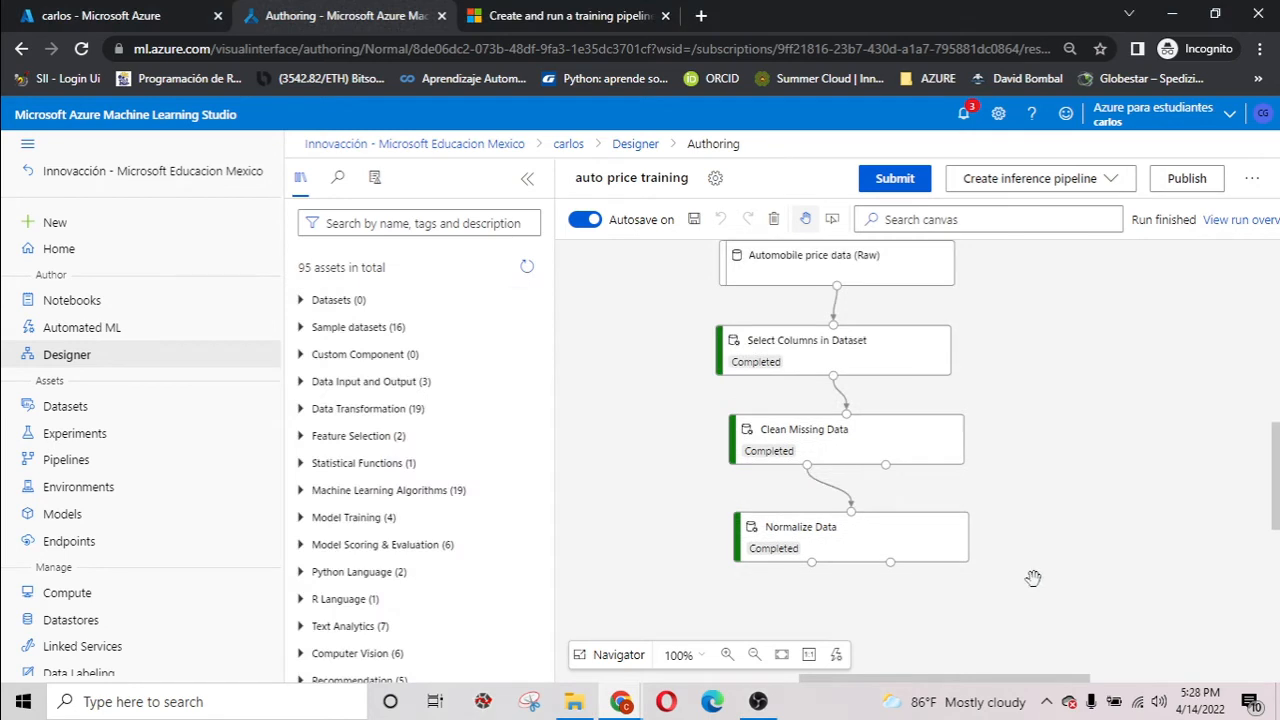
Add a Split Data component below Normalize Data and connect the first Normalize Data output to its input.
{"action": "scroll", "coordinate": [1033, 578], "scroll_direction": "down", "scroll_amount": 2}
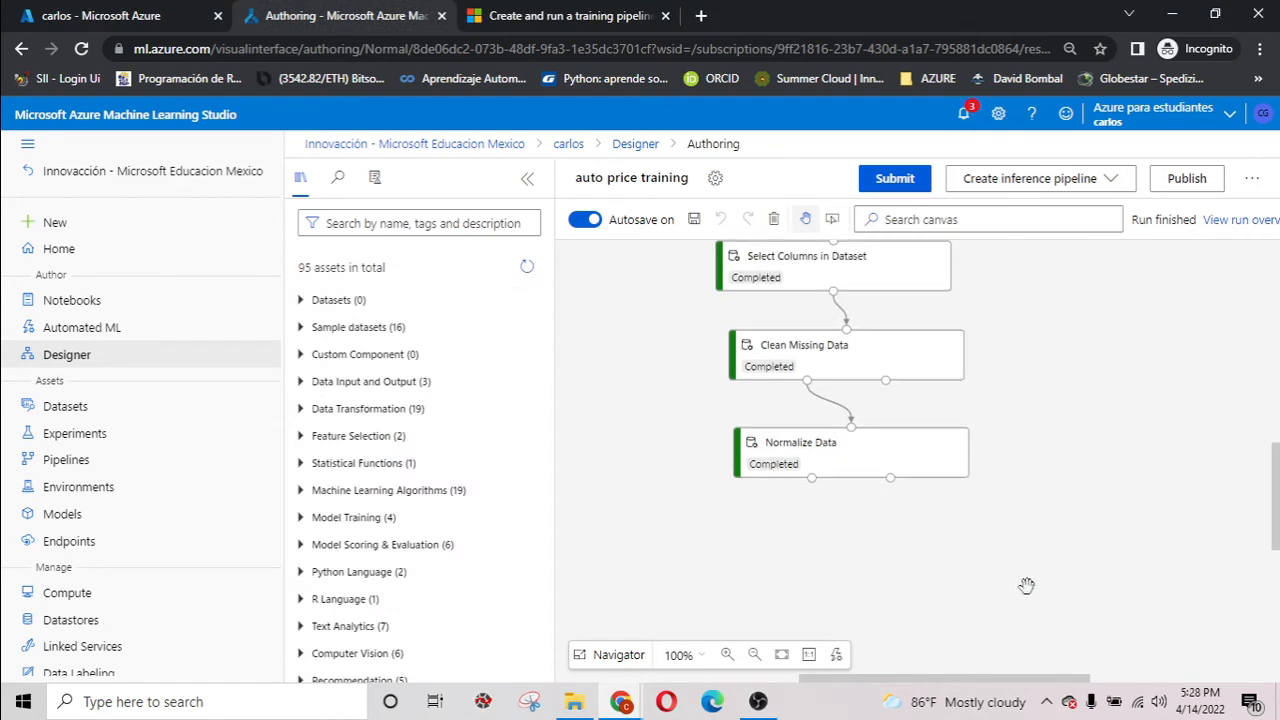
{"action": "left_click", "coordinate": [421, 222]}
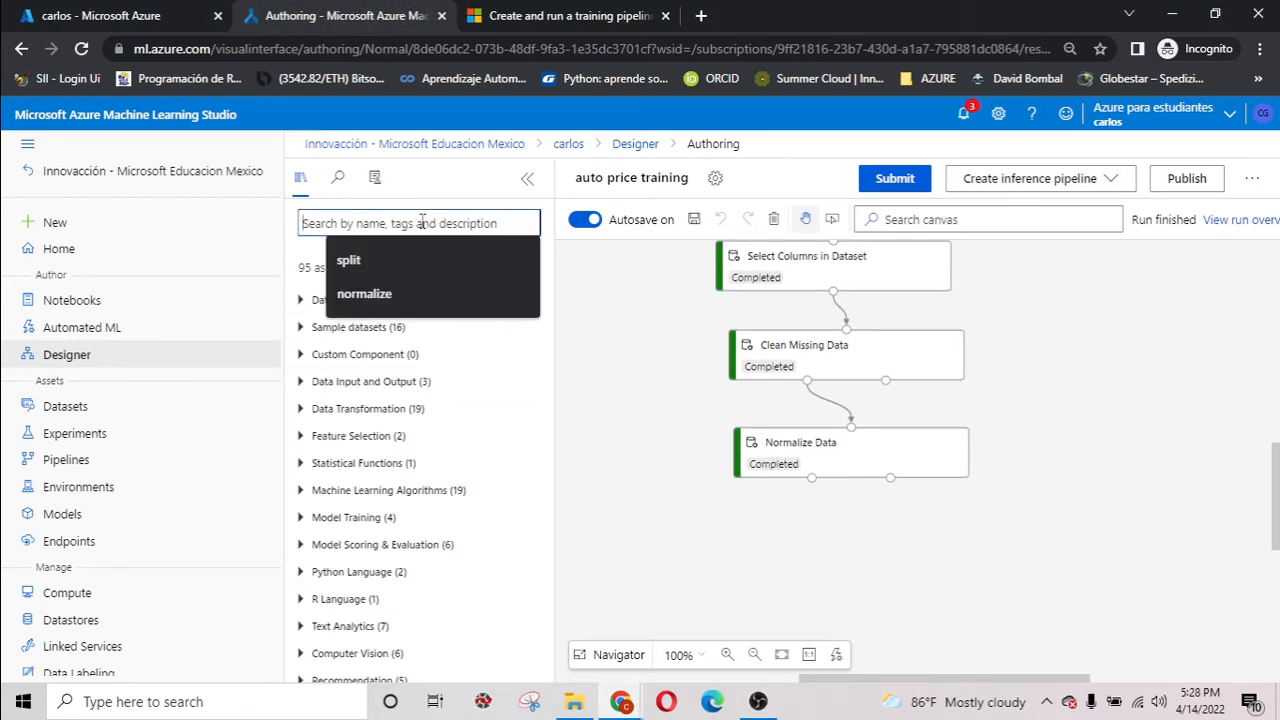
{"action": "type", "text": "split"}
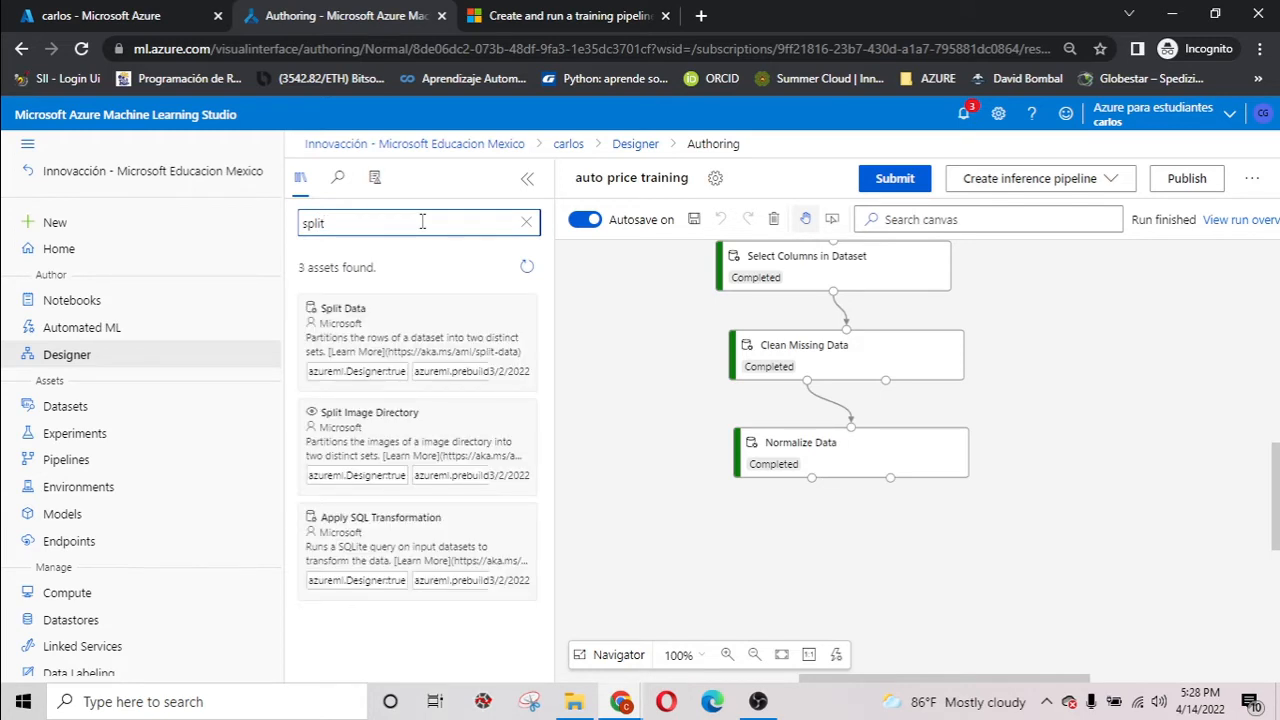
{"action": "left_click_drag", "start_coordinate": [385, 318], "coordinate": [795, 563]}
{"action": "left_click", "coordinate": [903, 568]}
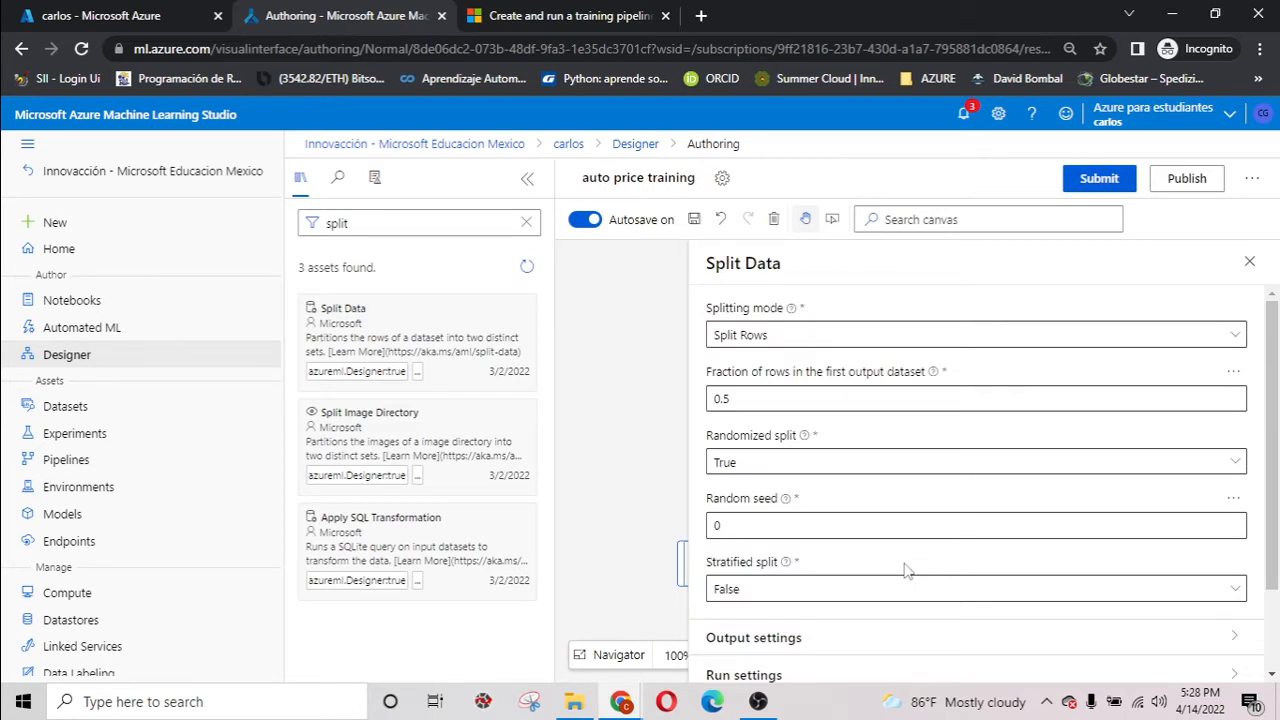
{"action": "left_click", "coordinate": [1249, 261]}
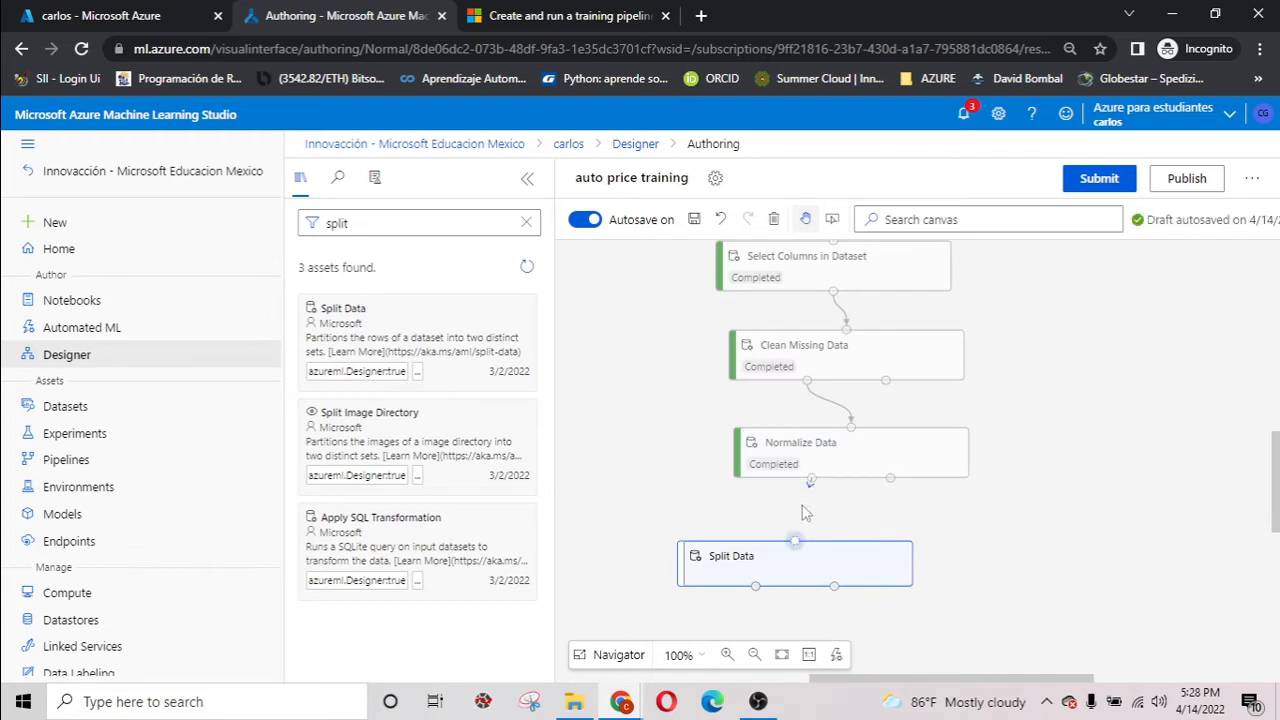
{"action": "left_click_drag", "start_coordinate": [811, 478], "coordinate": [793, 543]}
Add a Train Model component below Split Data and connect the first Split Data output to its second input.
{"action": "scroll", "coordinate": [1105, 514], "scroll_direction": "down", "scroll_amount": 2}
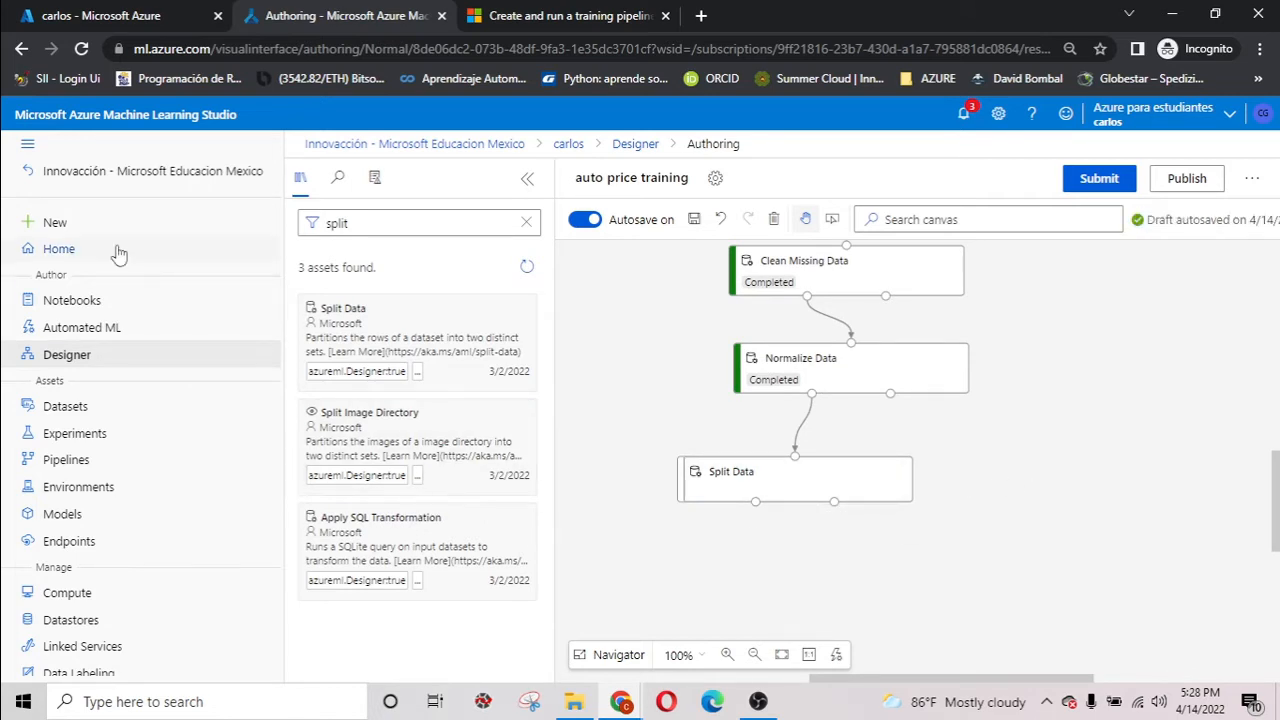
{"action": "left_click_drag", "start_coordinate": [346, 221], "coordinate": [285, 228]}
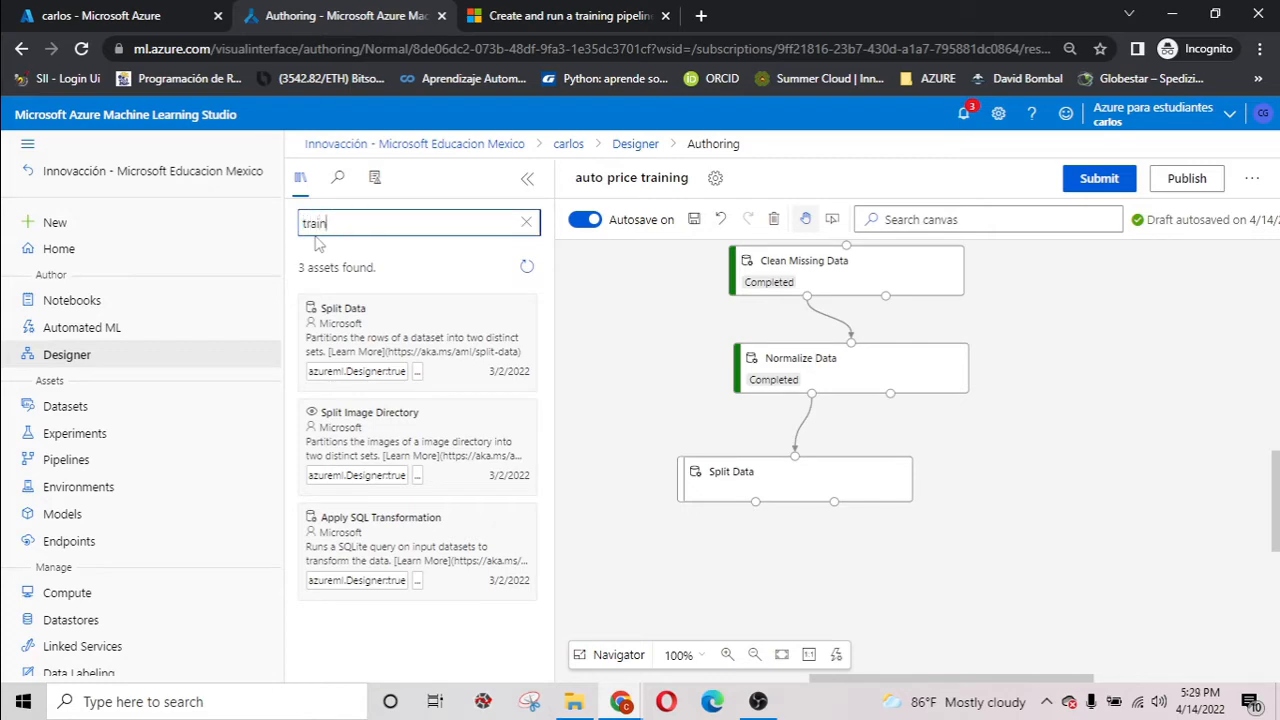
{"action": "mouse_move", "coordinate": [328, 318]}
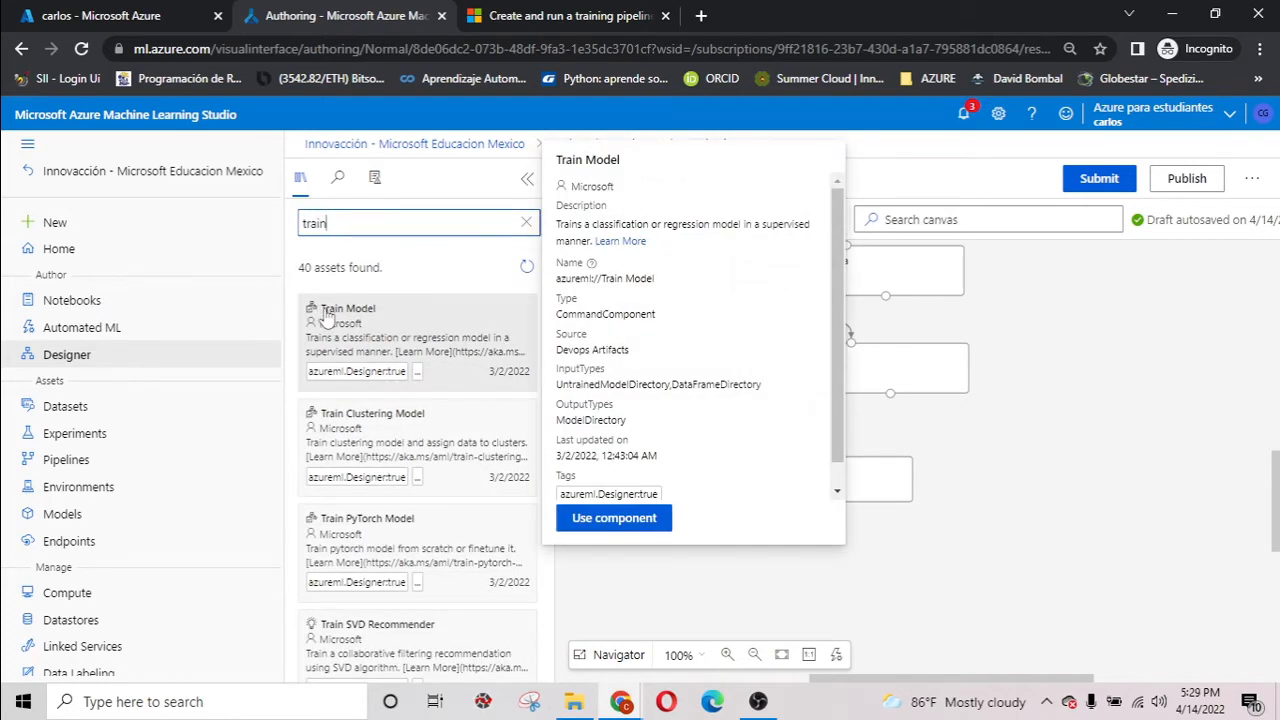
{"action": "left_click_drag", "start_coordinate": [328, 318], "coordinate": [739, 580]}
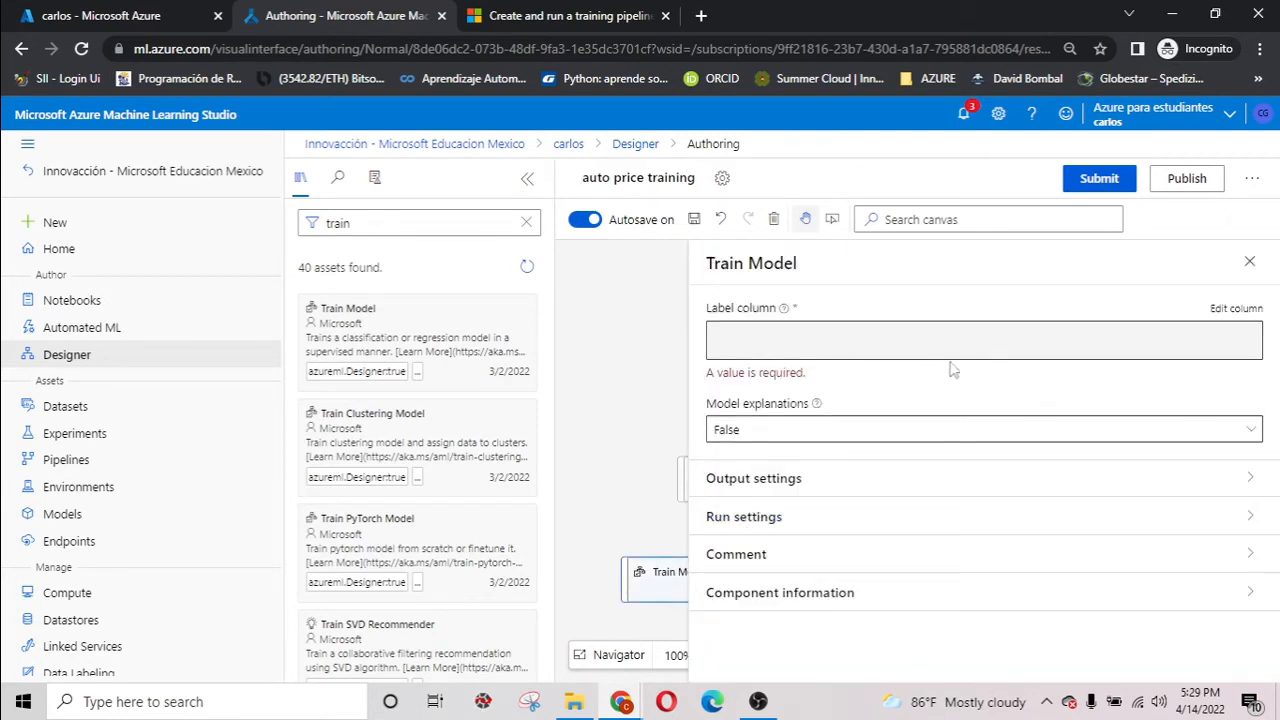
{"action": "left_click", "coordinate": [1249, 261]}
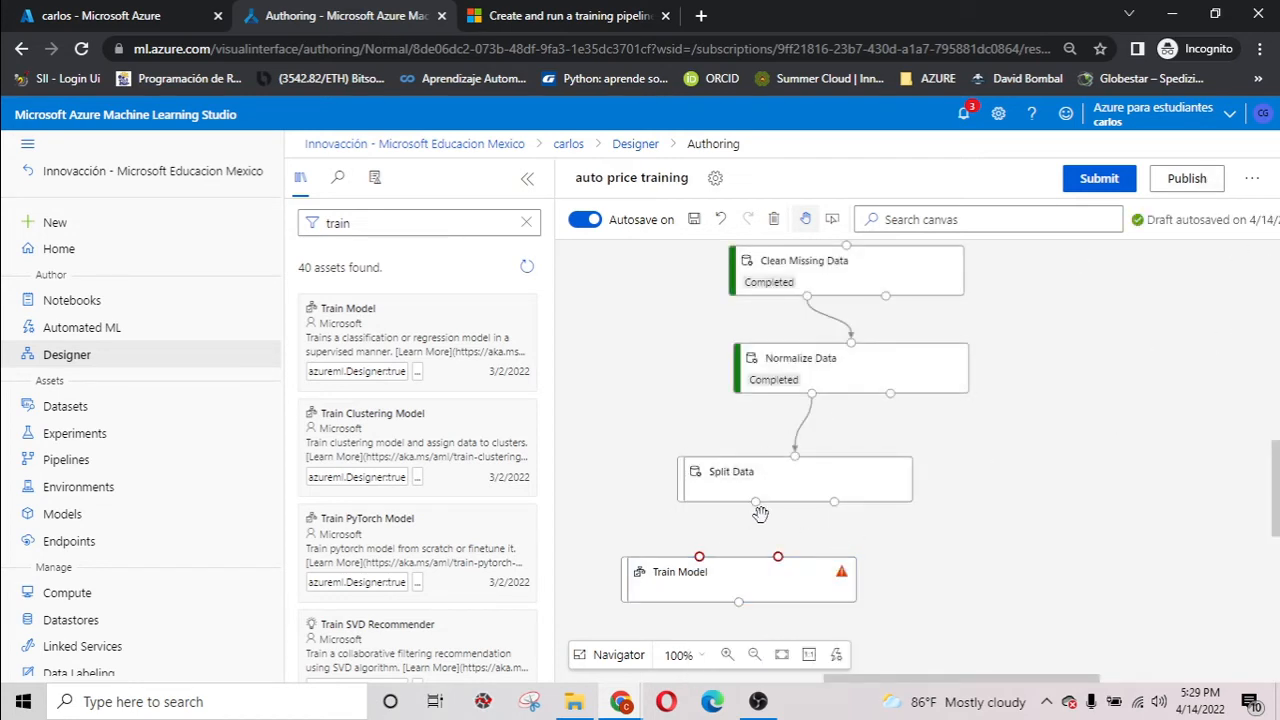
{"action": "left_click_drag", "start_coordinate": [757, 511], "coordinate": [778, 556]}
{"action": "left_click_drag", "start_coordinate": [840, 573], "coordinate": [777, 567]}
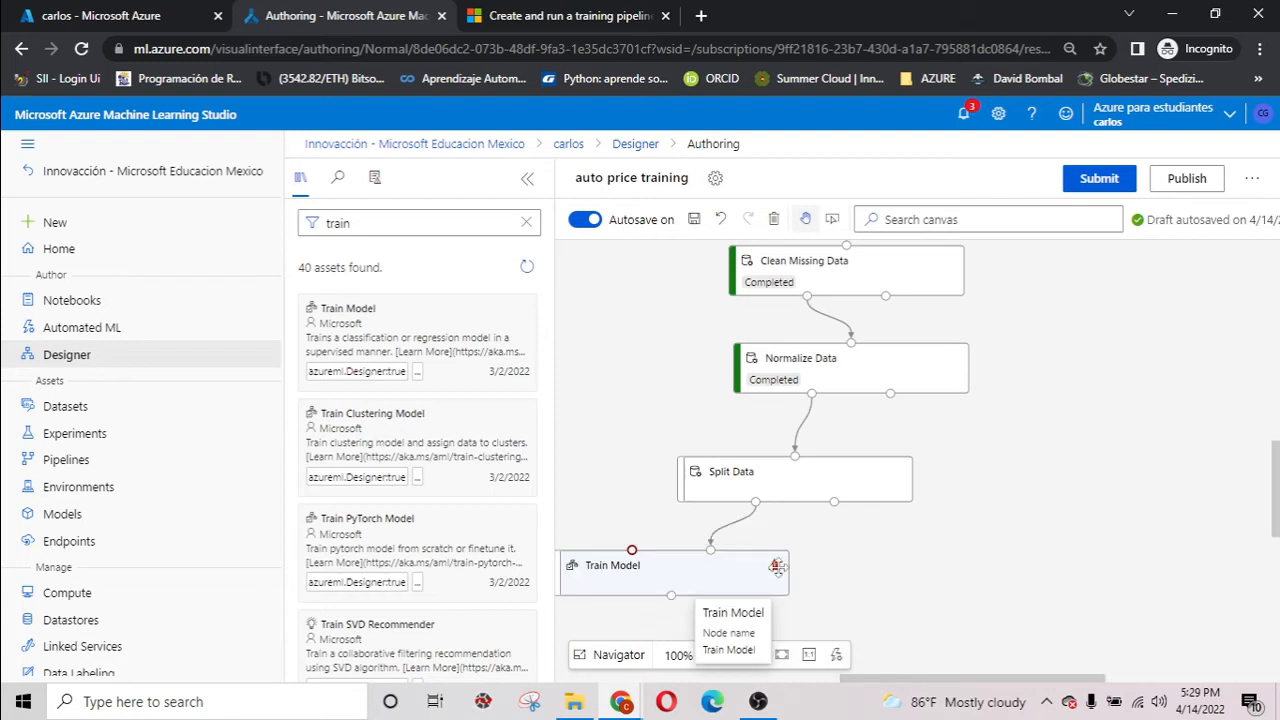
Add a Linear Regression component beside Split Data and connect its untrained model output to the first input of Train Model.
{"action": "left_click_drag", "start_coordinate": [898, 678], "coordinate": [808, 678]}
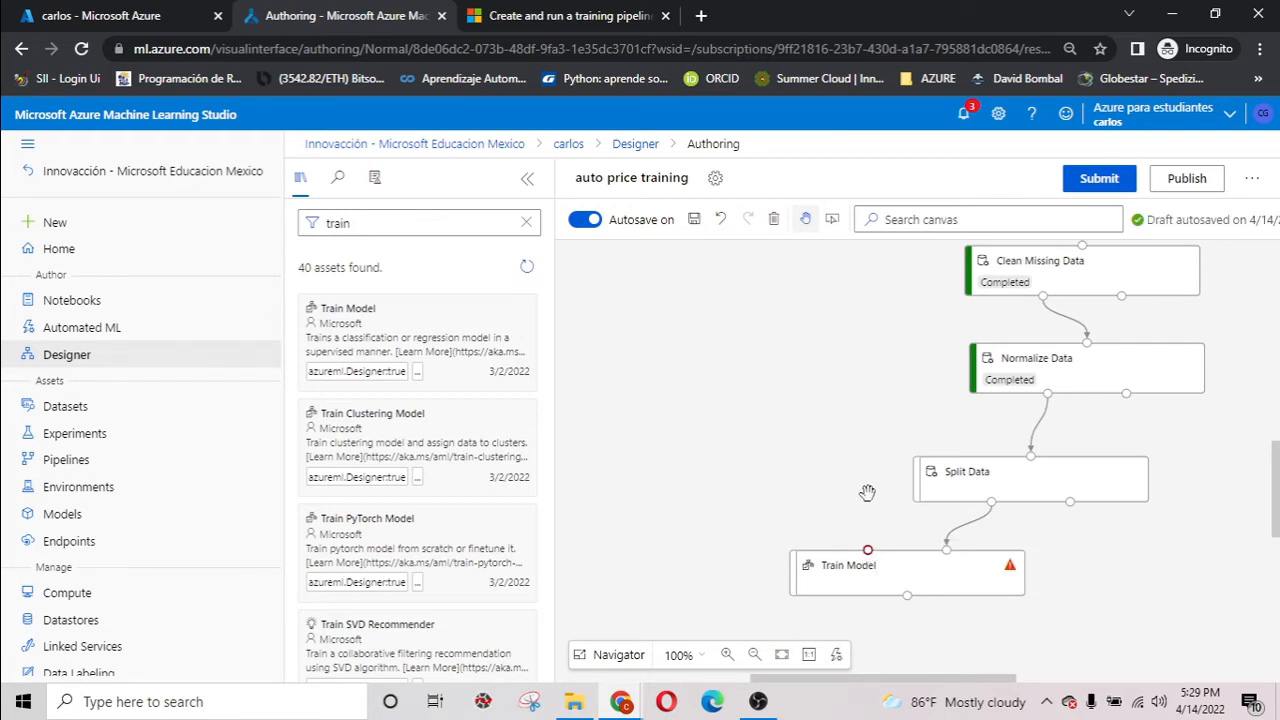
{"action": "left_click", "coordinate": [389, 222]}
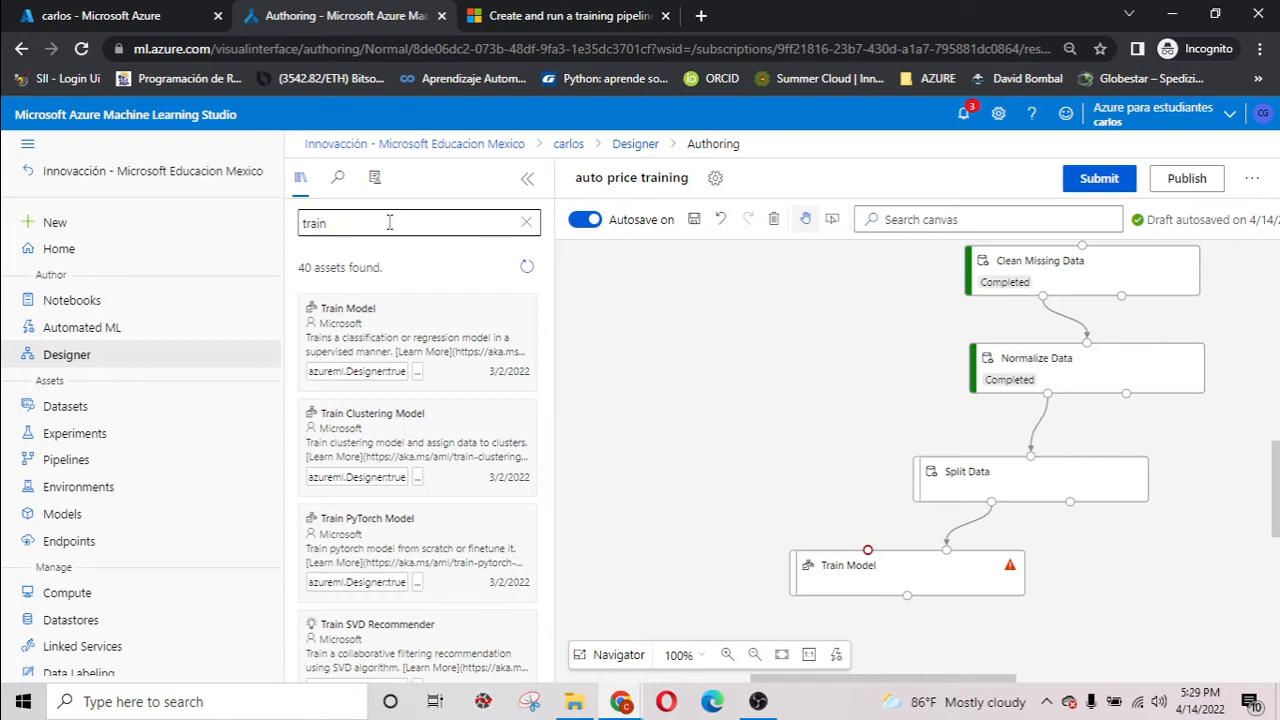
{"action": "left_click_drag", "start_coordinate": [389, 222], "coordinate": [281, 228]}
{"action": "type", "text": "linea"}
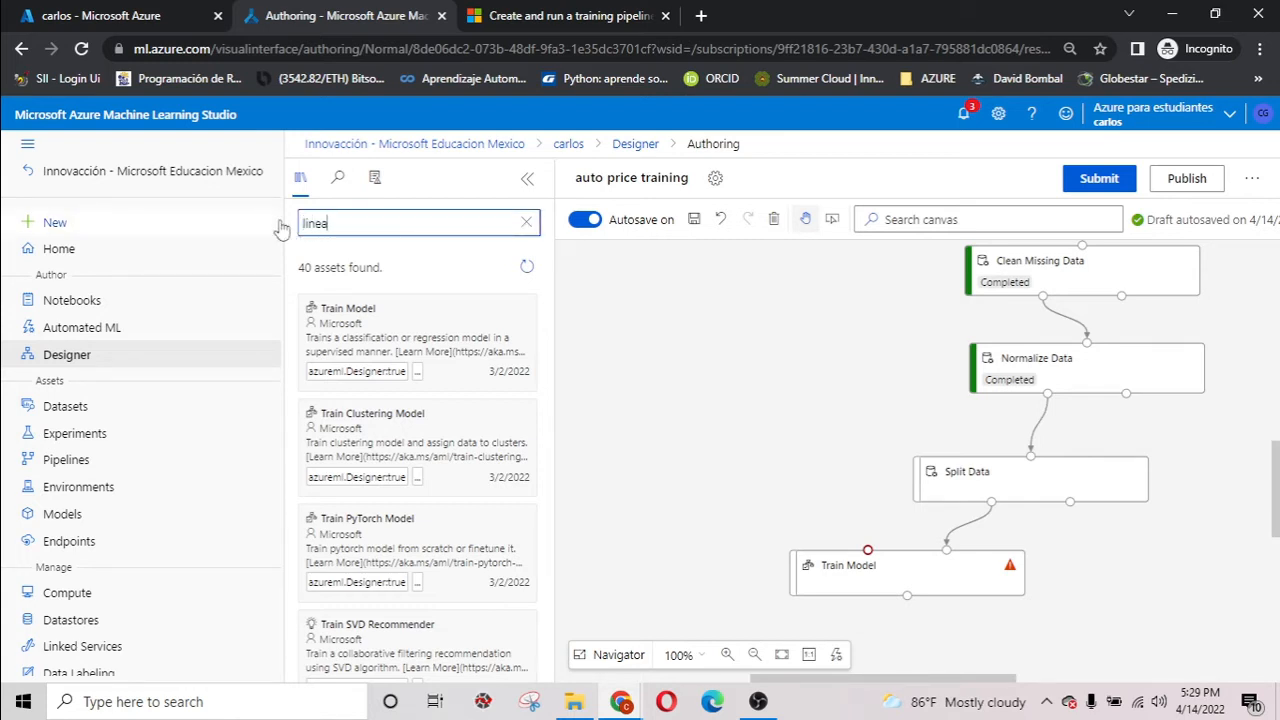
{"action": "type", "text": "r regr"}
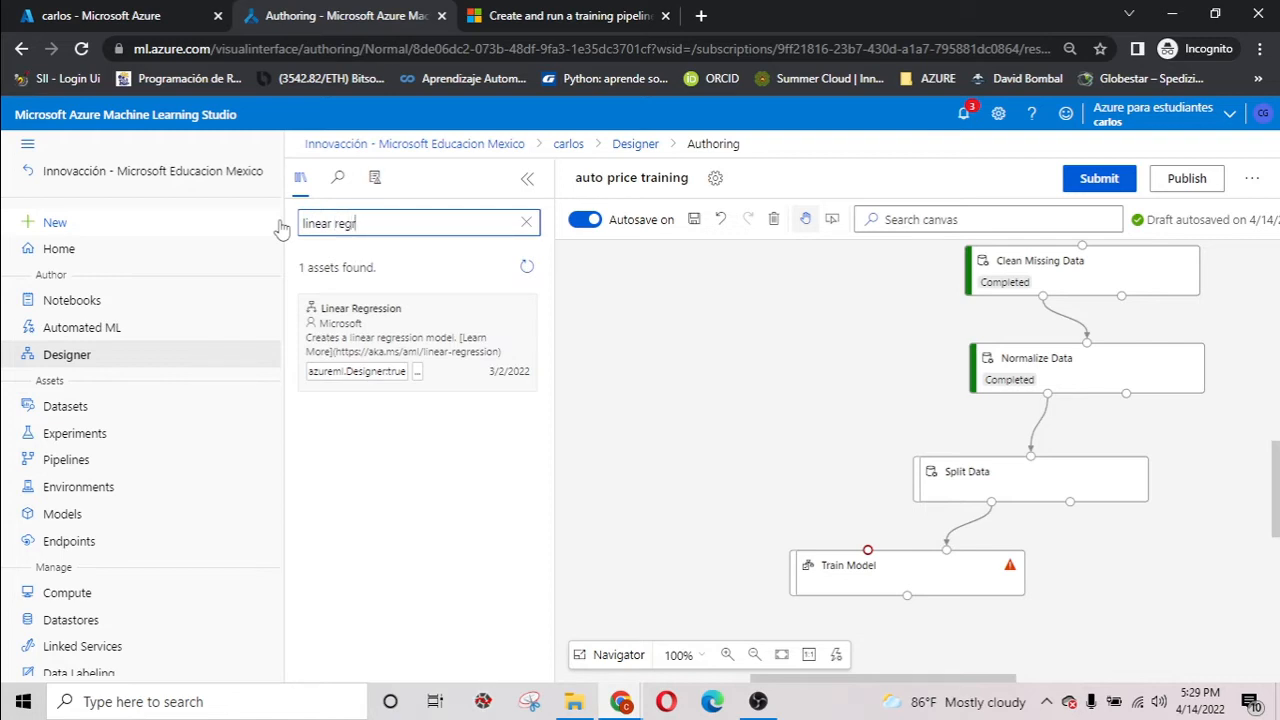
{"action": "left_click_drag", "start_coordinate": [358, 314], "coordinate": [728, 481]}
{"action": "left_click", "coordinate": [760, 468]}
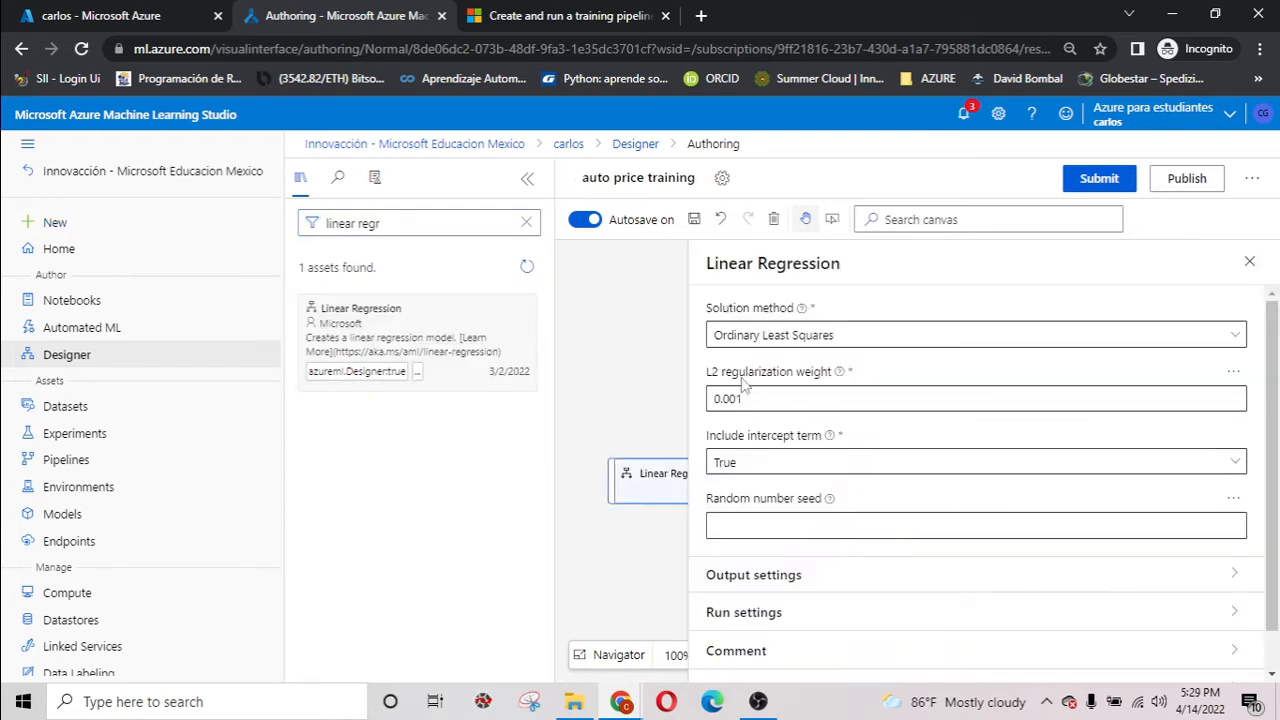
{"action": "left_click", "coordinate": [1249, 262]}
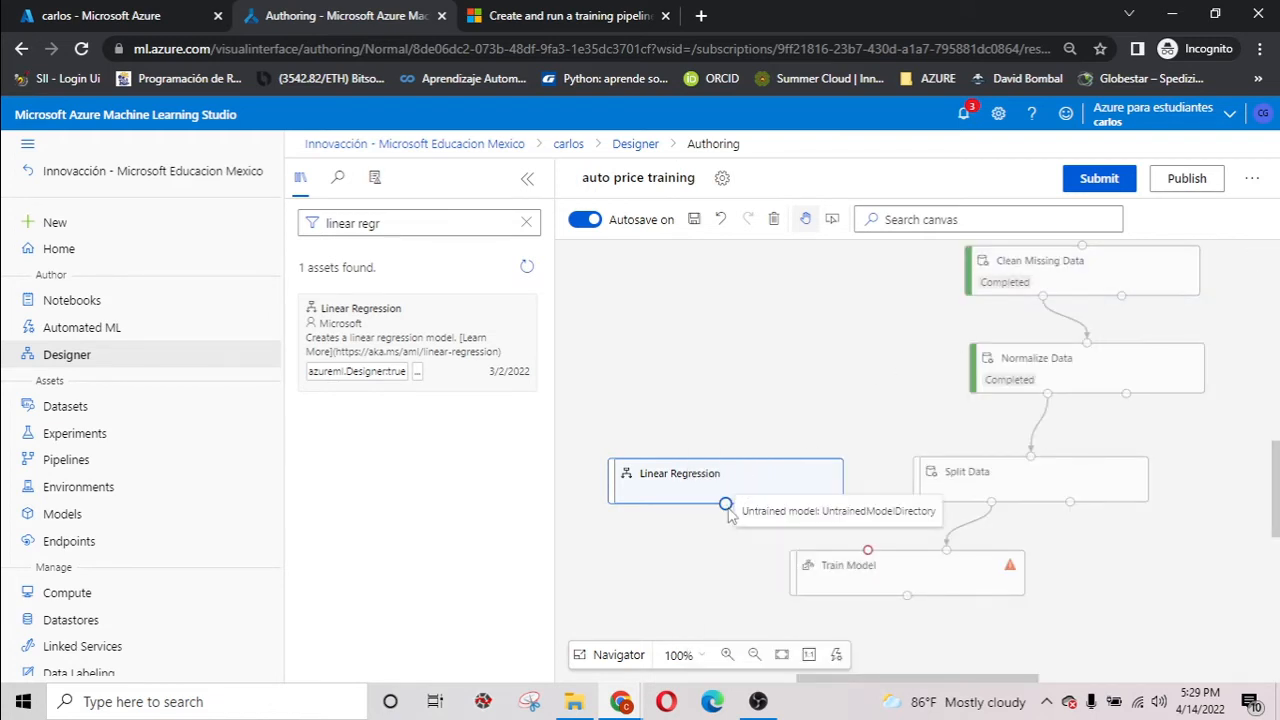
{"action": "left_click_drag", "start_coordinate": [884, 547], "coordinate": [868, 549]}
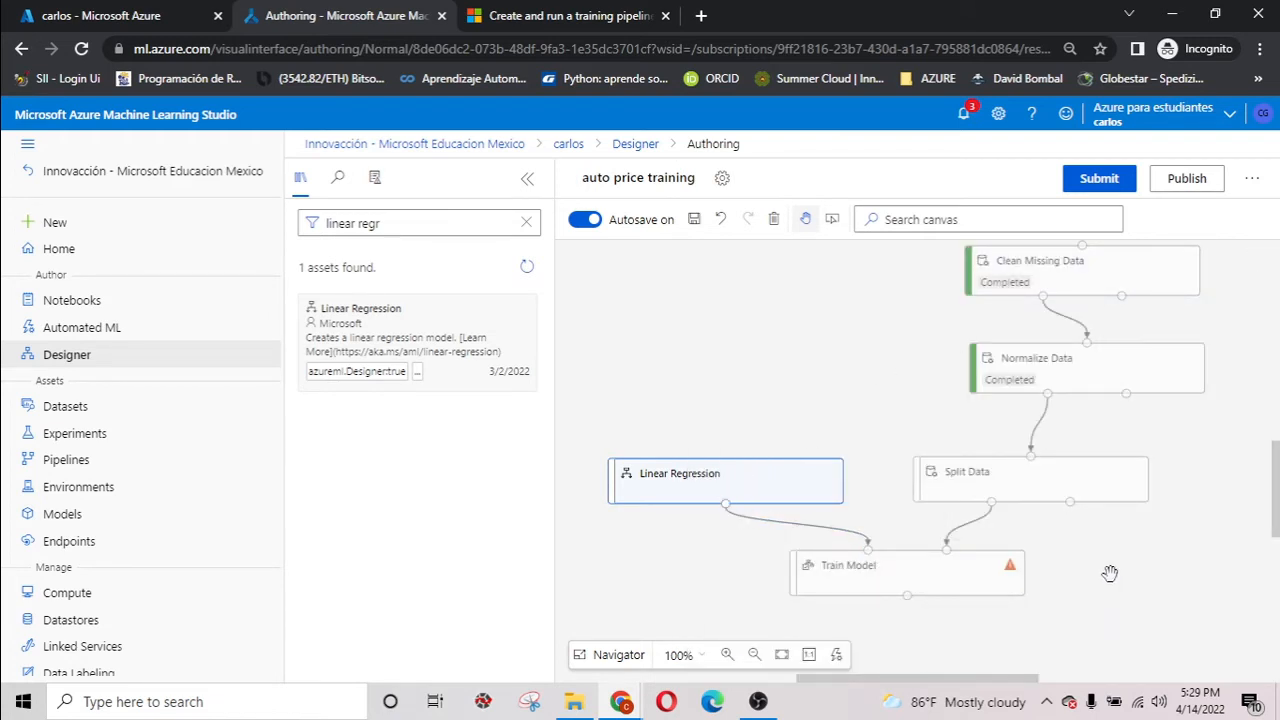
Add a Score Model component below Train Model, fed by the Train Model output and the second Split Data output.
{"action": "scroll", "coordinate": [1126, 570], "scroll_direction": "down", "scroll_amount": 1}
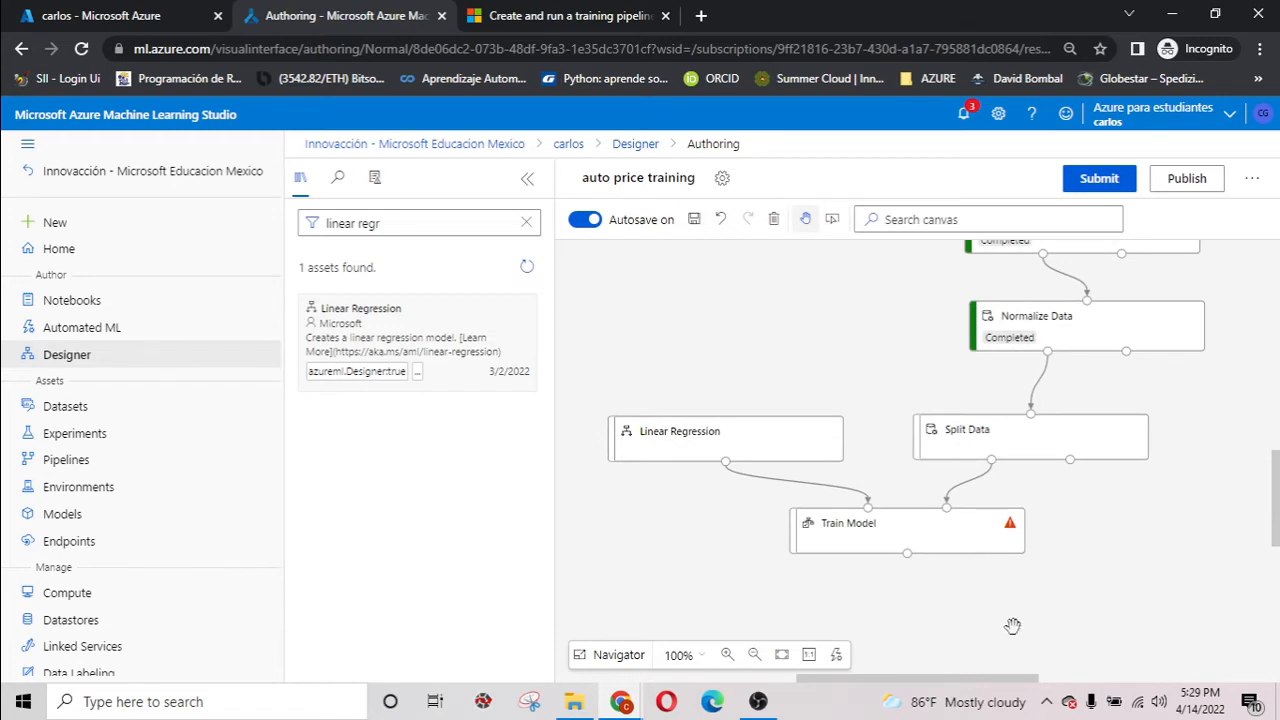
{"action": "left_click", "coordinate": [392, 212]}
{"action": "left_click_drag", "start_coordinate": [392, 212], "coordinate": [273, 222]}
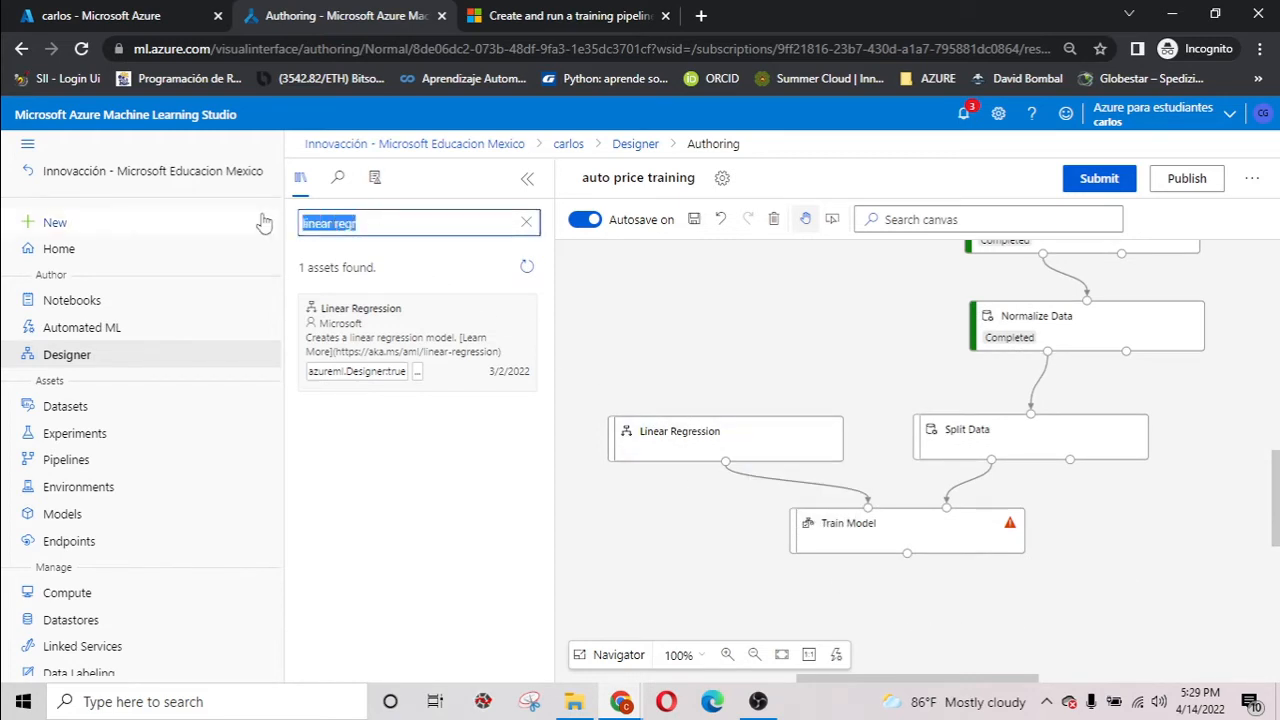
{"action": "type", "text": "score"}
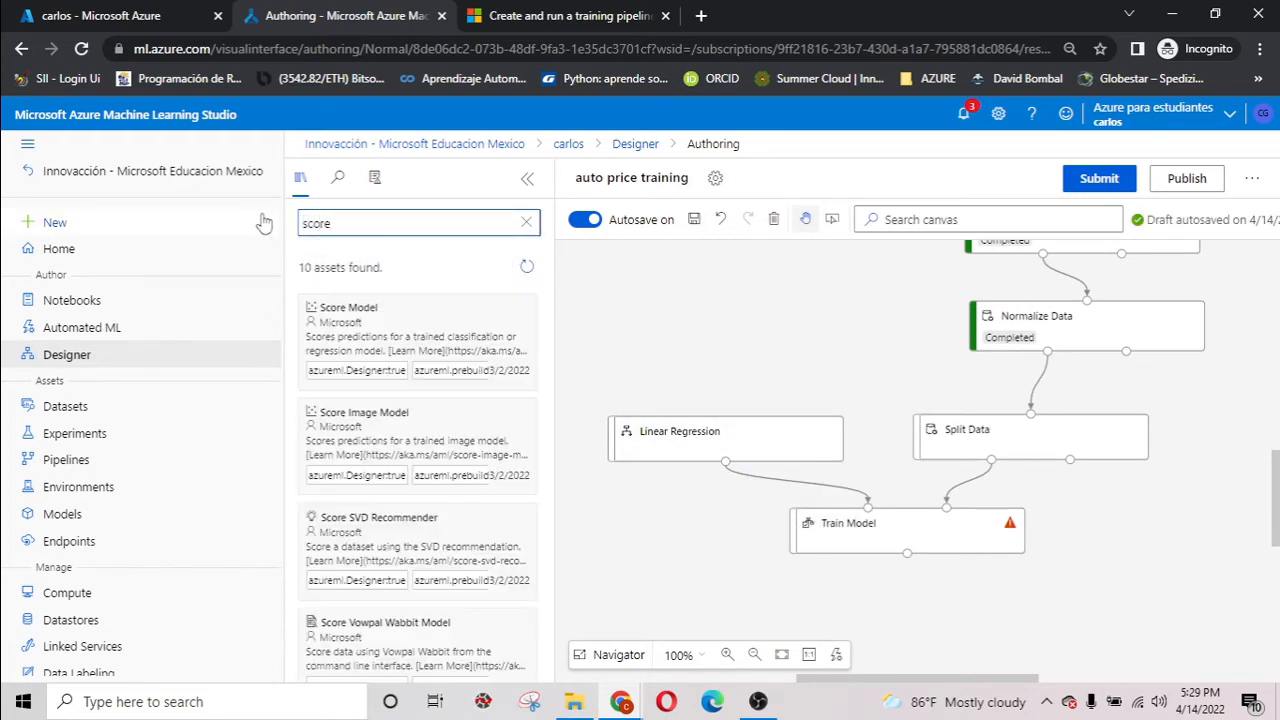
{"action": "left_click_drag", "start_coordinate": [366, 310], "coordinate": [988, 628]}
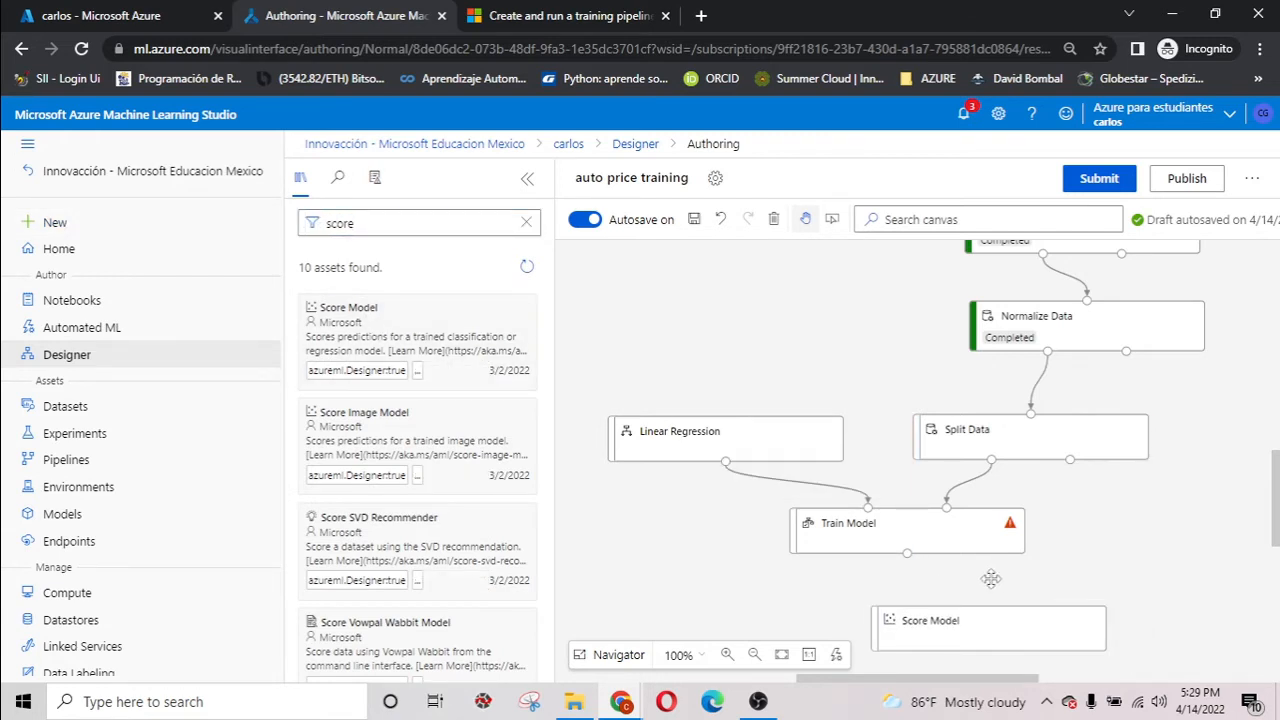
{"action": "left_click", "coordinate": [1245, 262]}
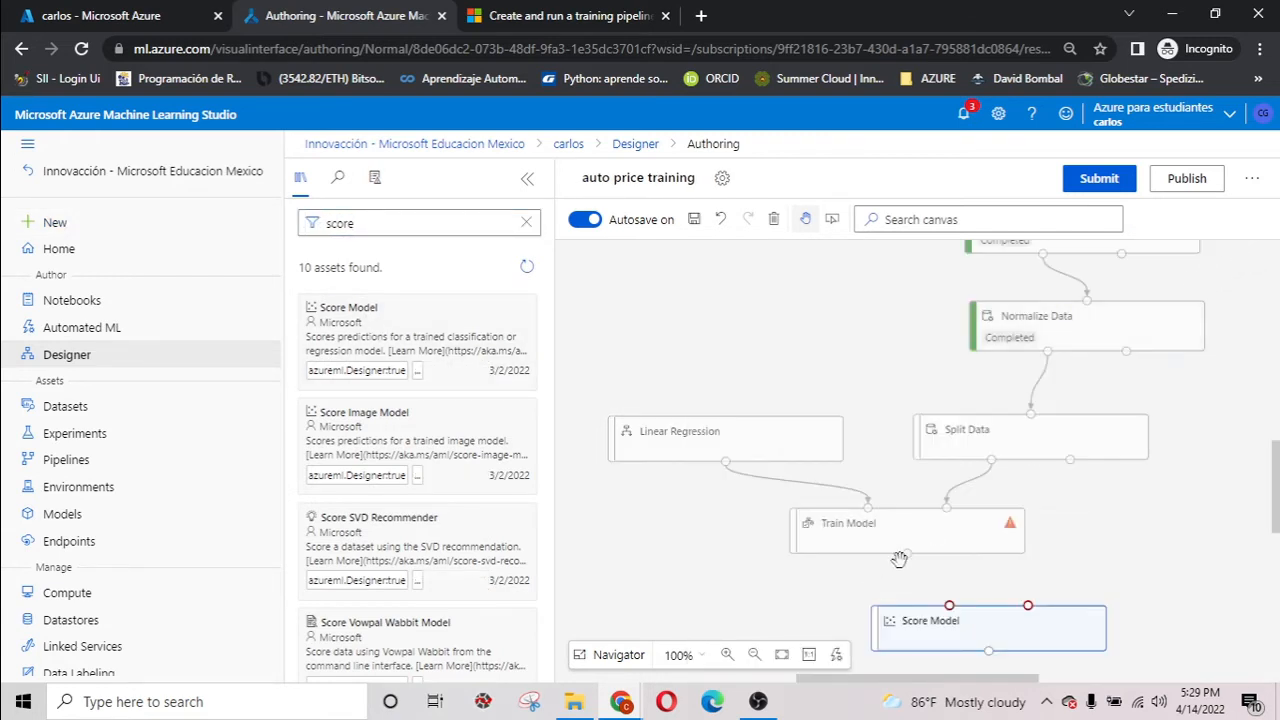
{"action": "left_click_drag", "start_coordinate": [907, 552], "coordinate": [955, 614]}
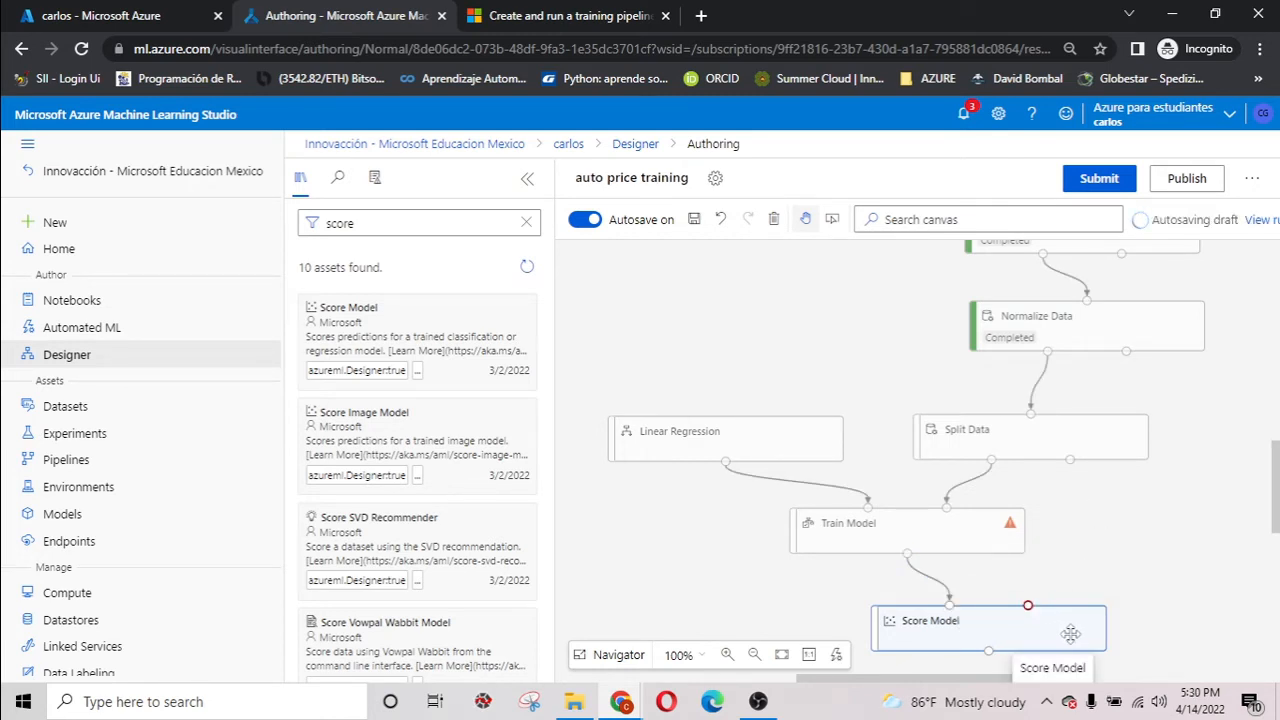
{"action": "left_click_drag", "start_coordinate": [1058, 630], "coordinate": [1112, 630]}
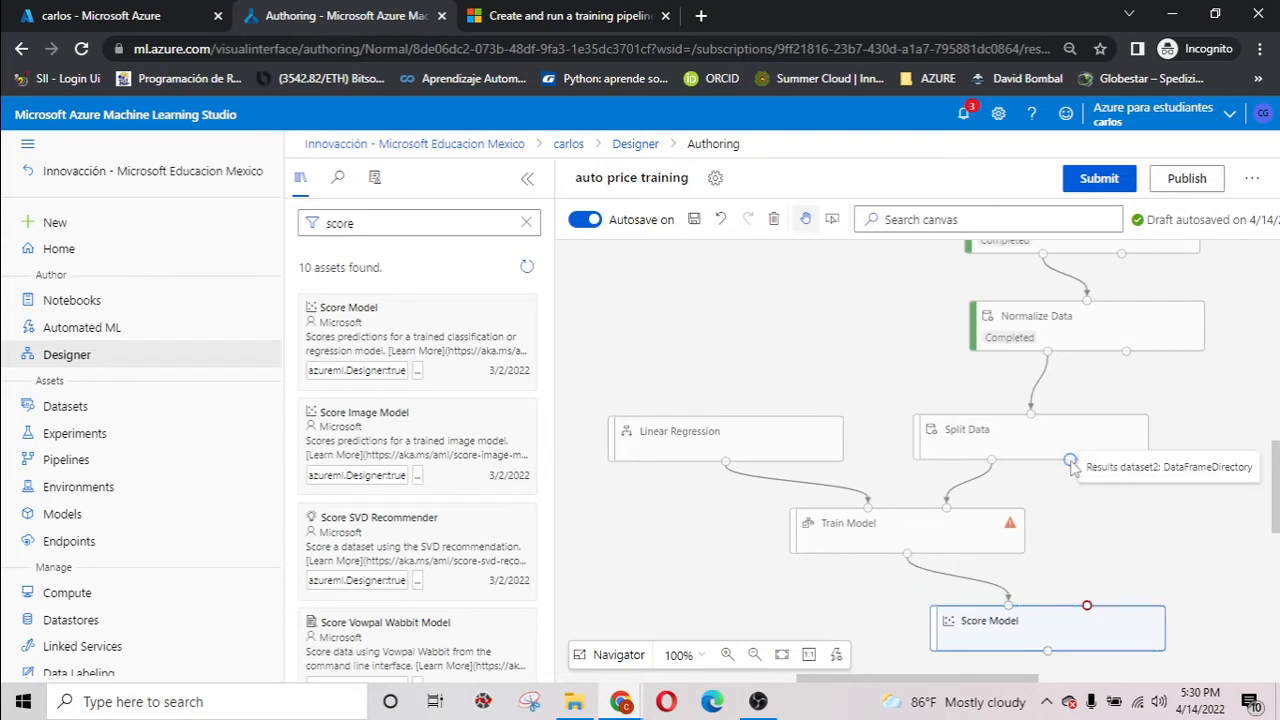
{"action": "left_click_drag", "start_coordinate": [1087, 513], "coordinate": [1087, 606]}
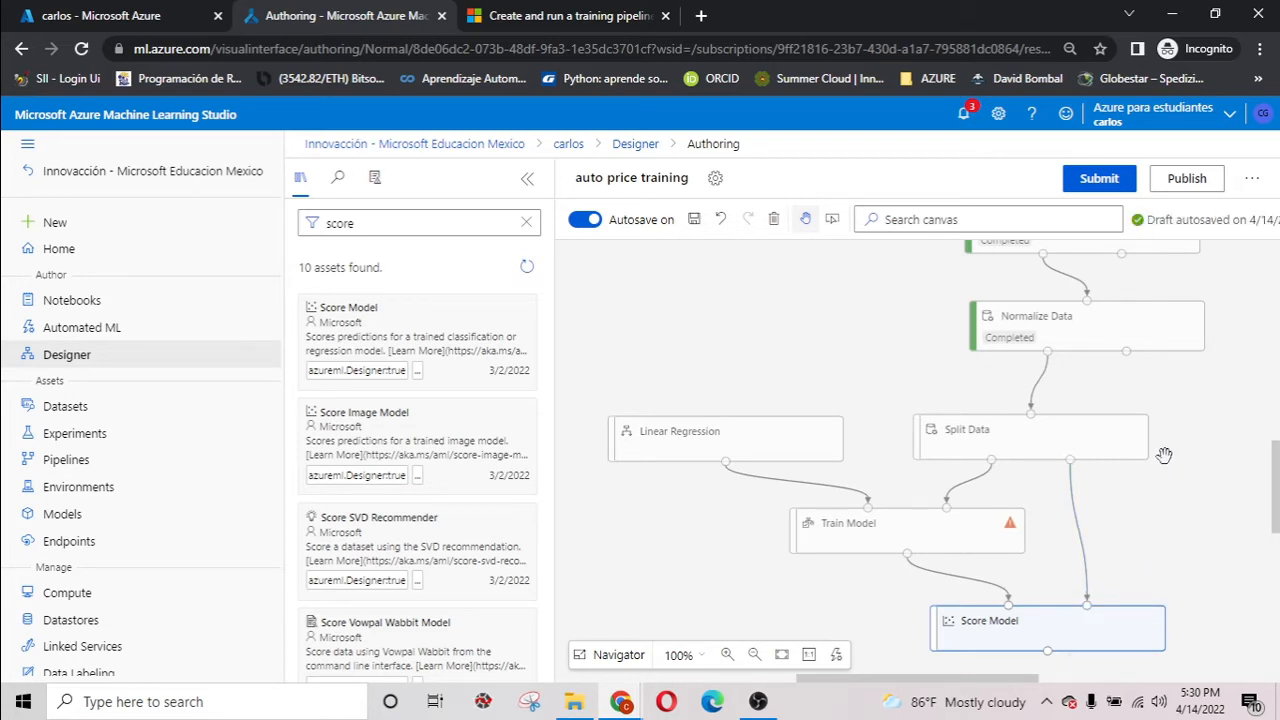
{"action": "left_click", "coordinate": [758, 701]}
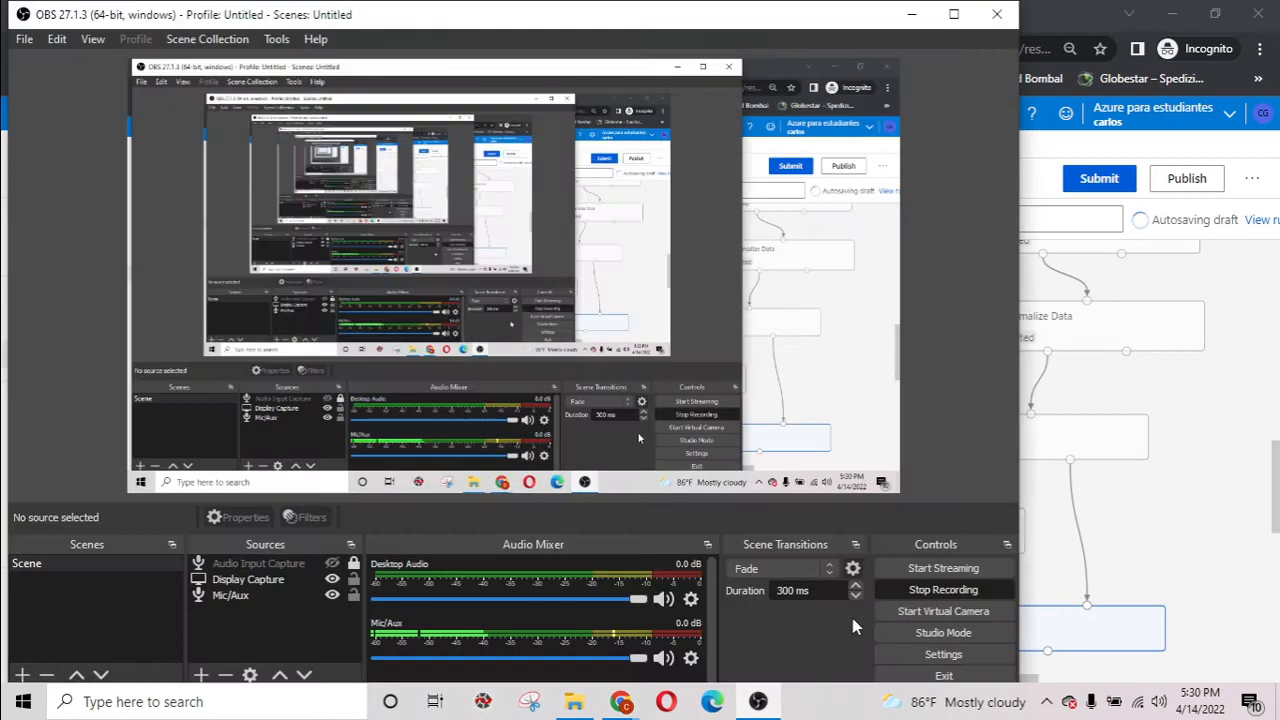
Configure Split Data with 0.7 as the fraction of rows in the first output dataset and 123 as the random seed.
{"action": "left_click", "coordinate": [1040, 440]}
{"action": "left_click", "coordinate": [1120, 456]}
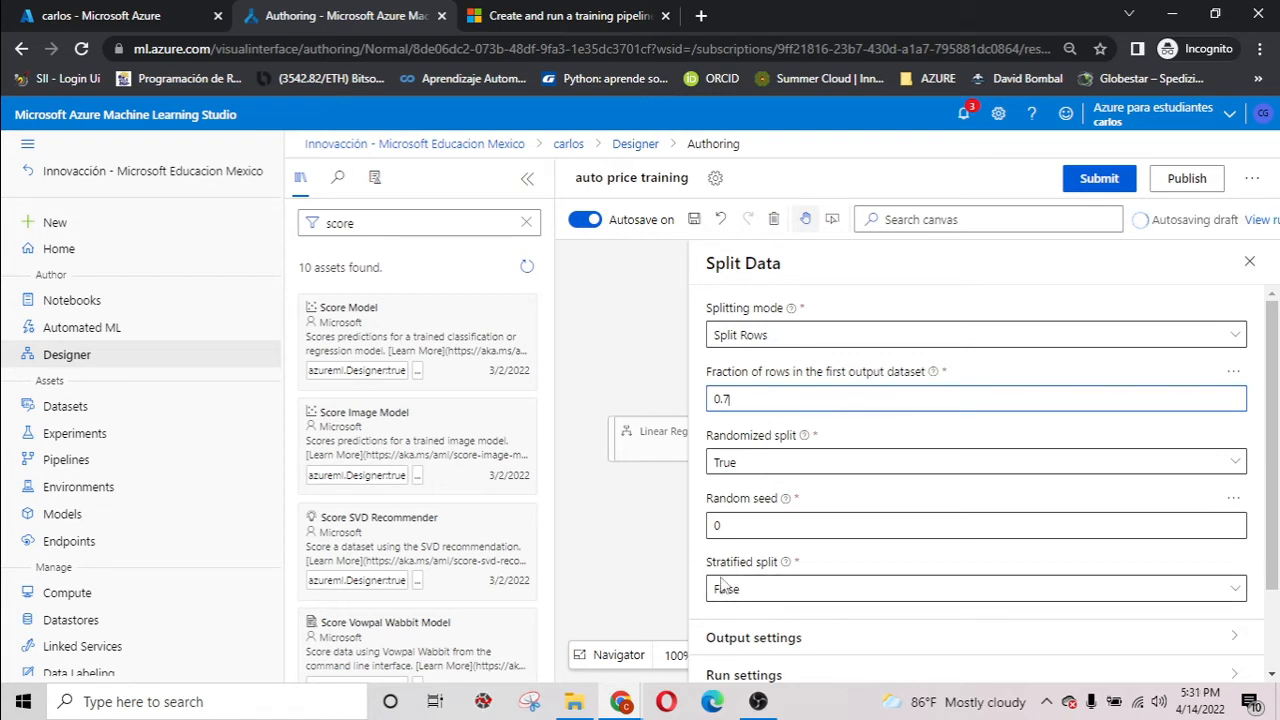
{"action": "mouse_move", "coordinate": [785, 566]}
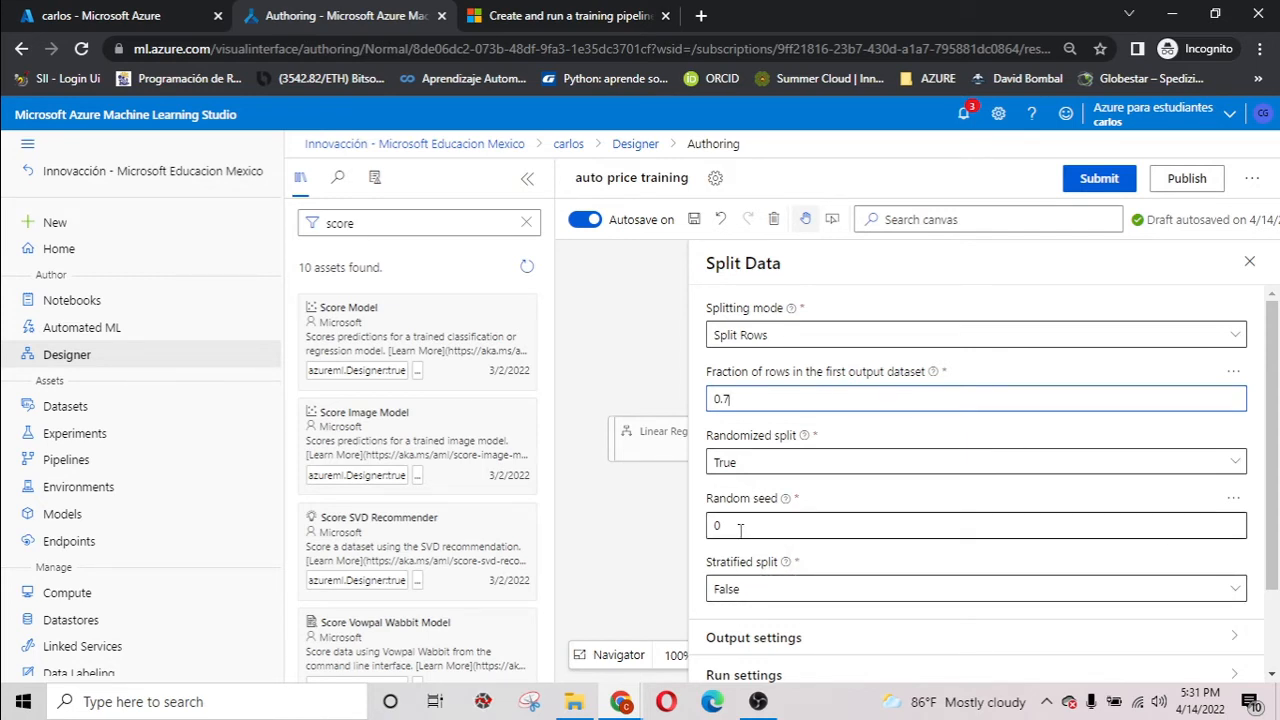
{"action": "left_click_drag", "start_coordinate": [740, 530], "coordinate": [701, 532]}
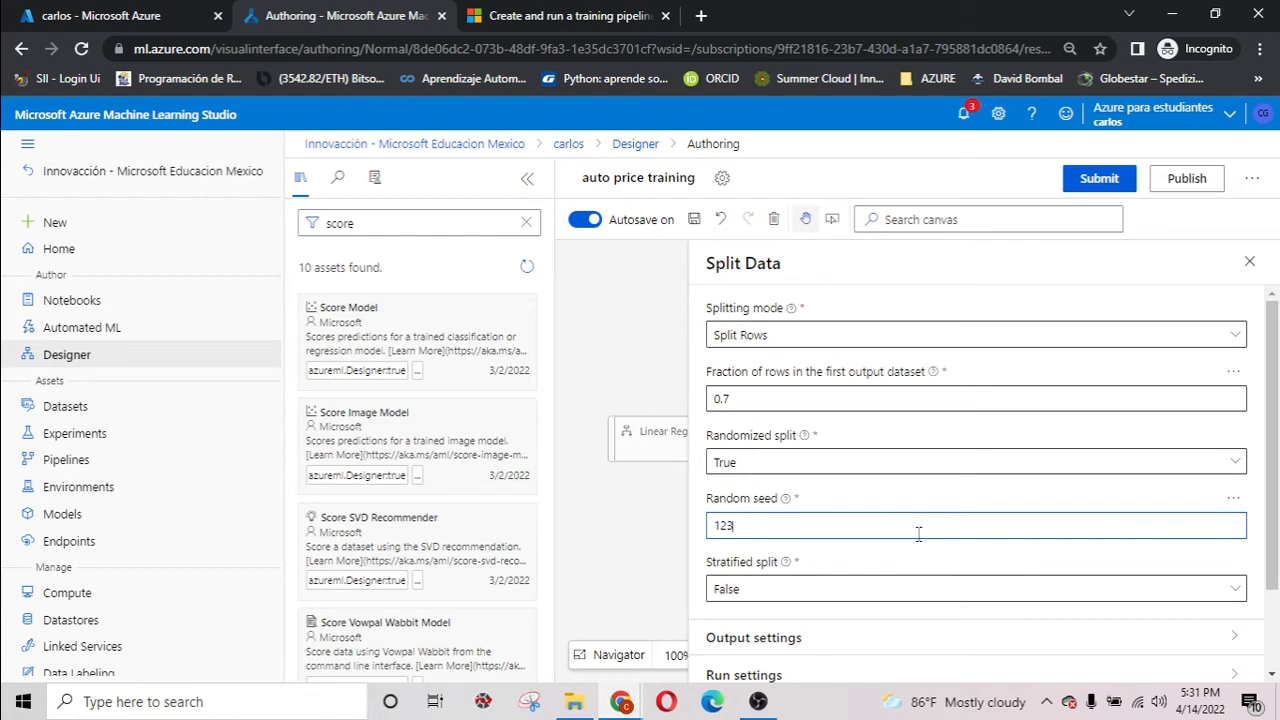
{"action": "scroll", "coordinate": [919, 535], "scroll_direction": "down", "scroll_amount": 2}
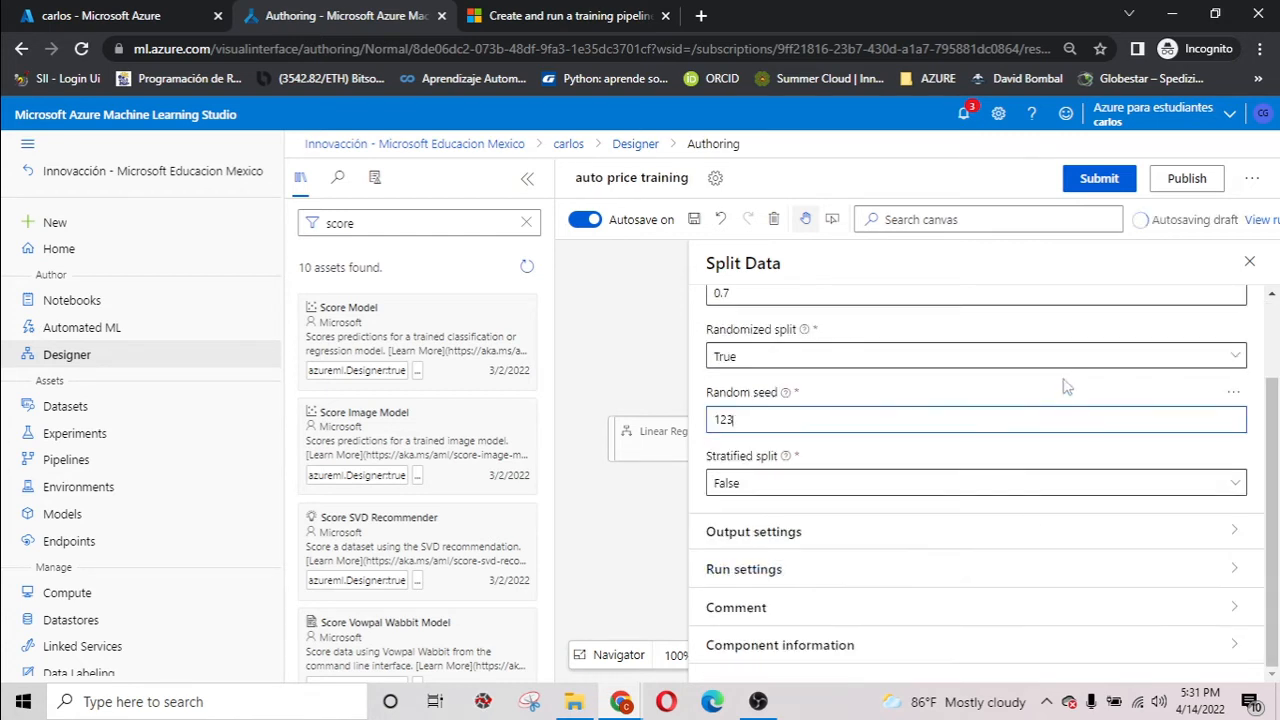
{"action": "scroll", "coordinate": [912, 560], "scroll_direction": "up", "scroll_amount": 2}
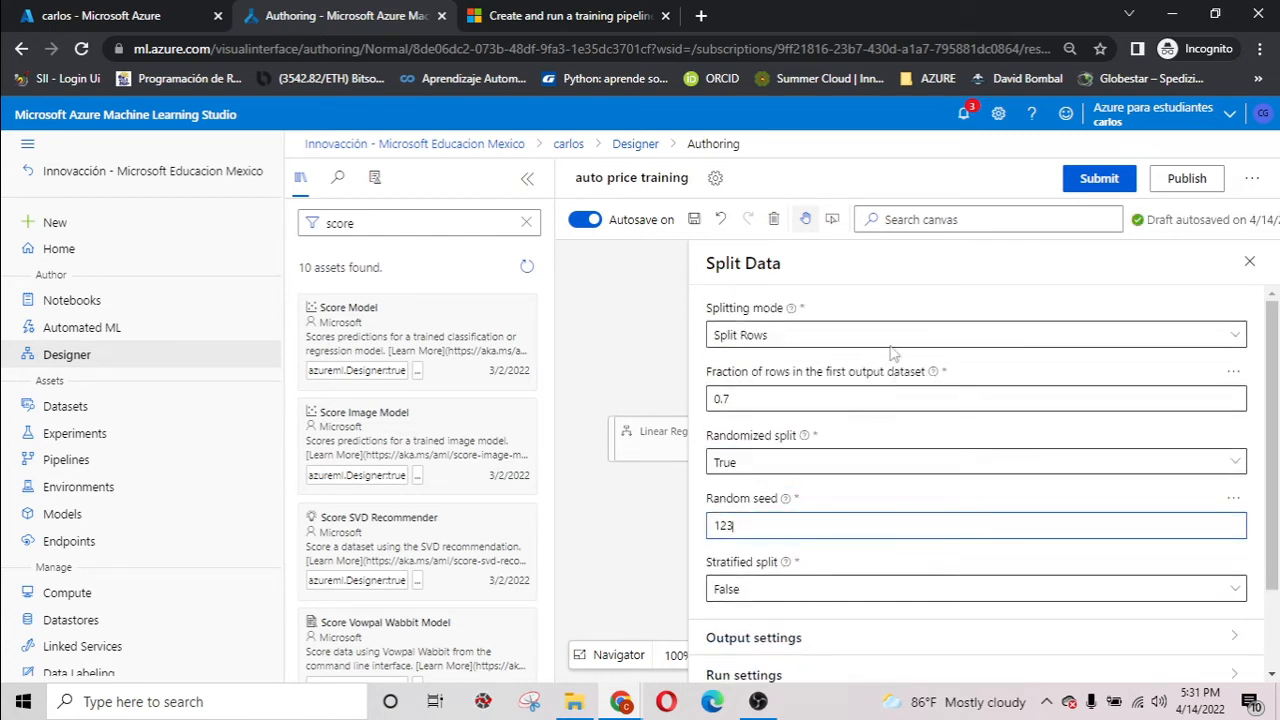
Set the label column of the Train Model component to the column name price and save it.
{"action": "left_click", "coordinate": [1249, 261]}
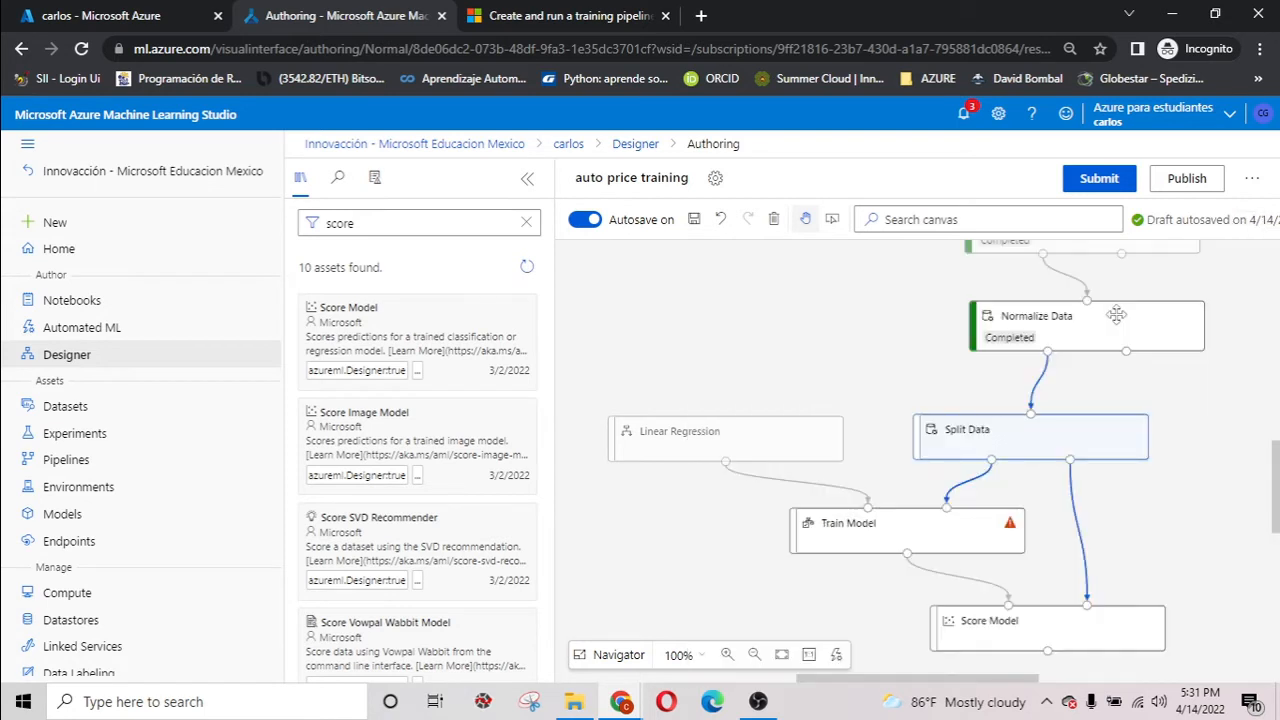
{"action": "left_click", "coordinate": [939, 540]}
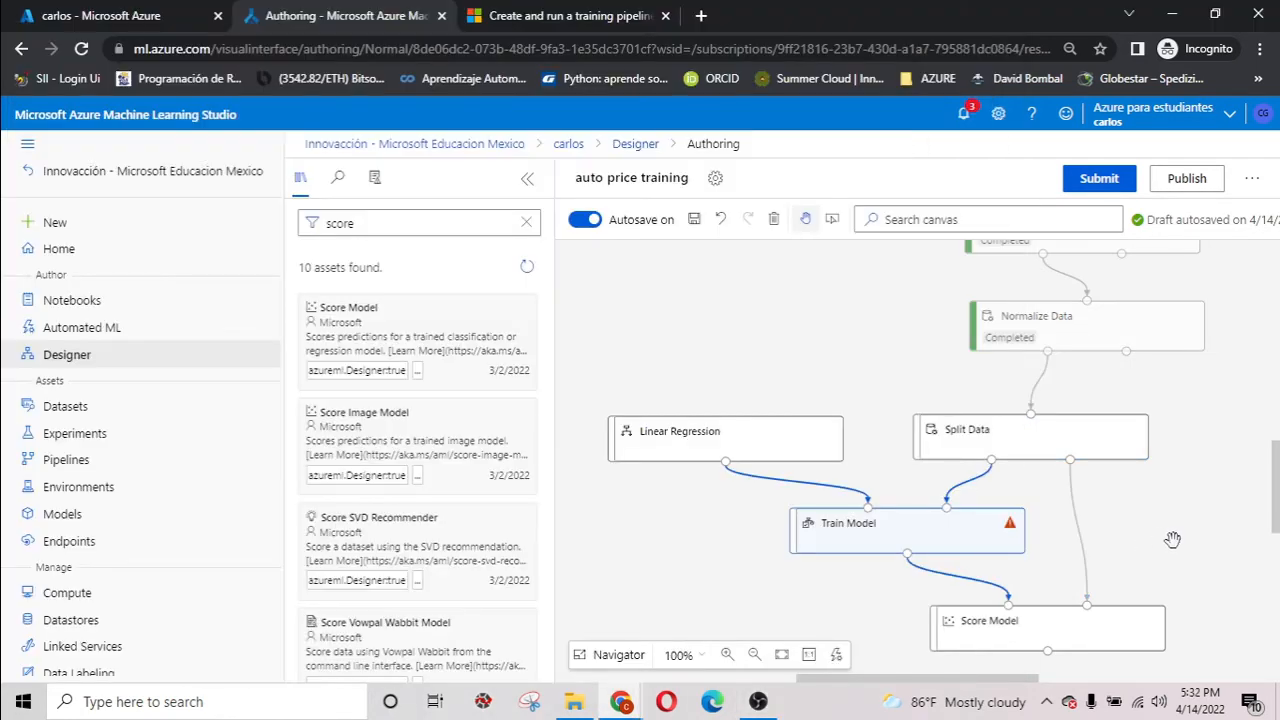
{"action": "left_click", "coordinate": [1172, 540]}
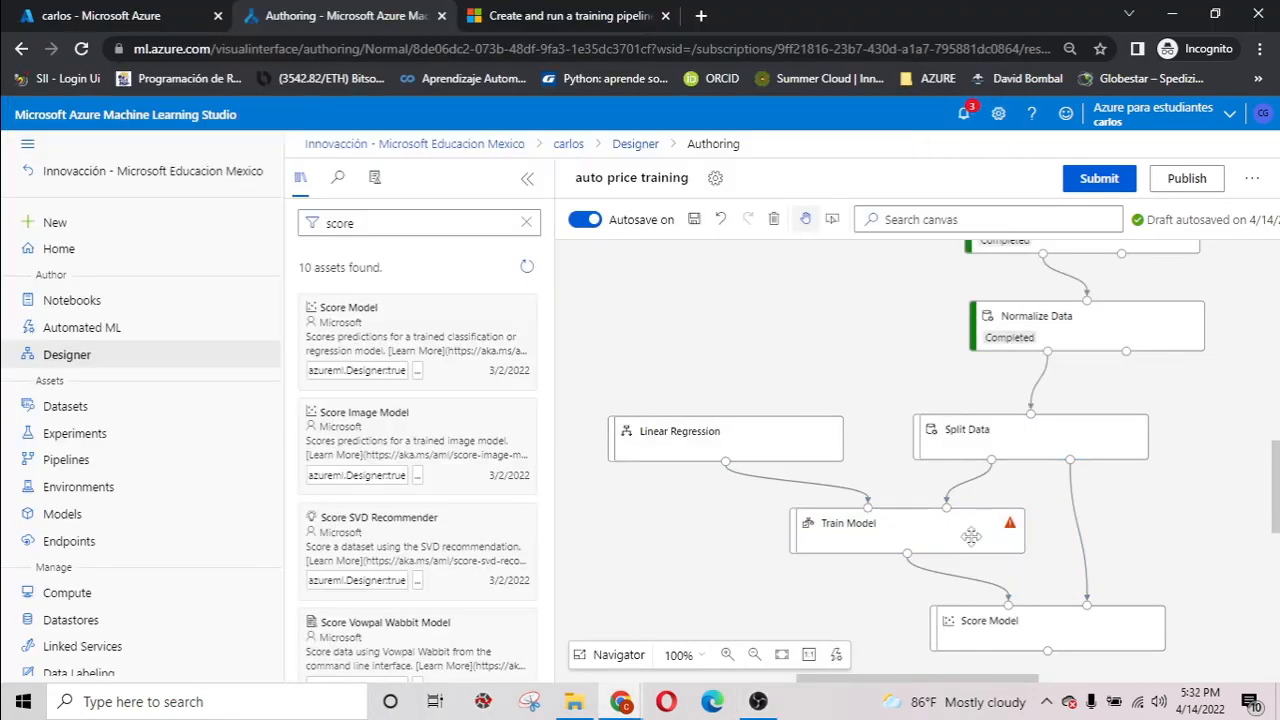
{"action": "left_click", "coordinate": [942, 537]}
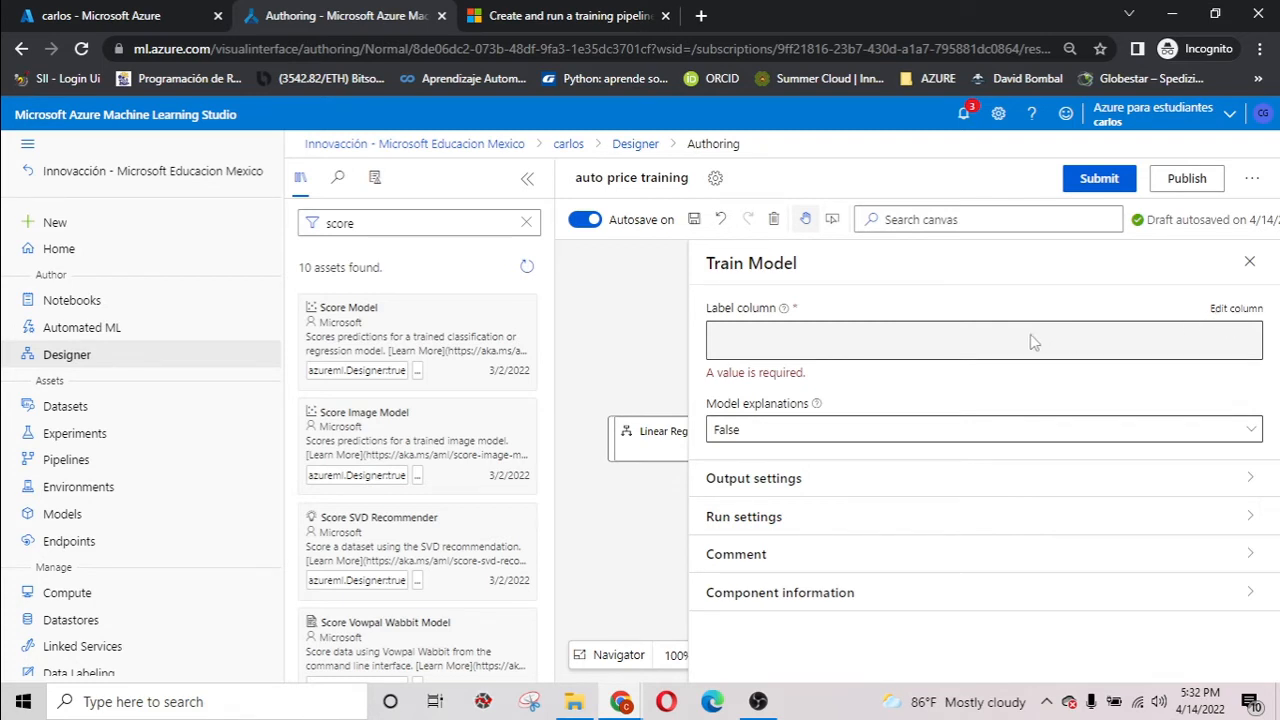
{"action": "left_click", "coordinate": [1228, 309]}
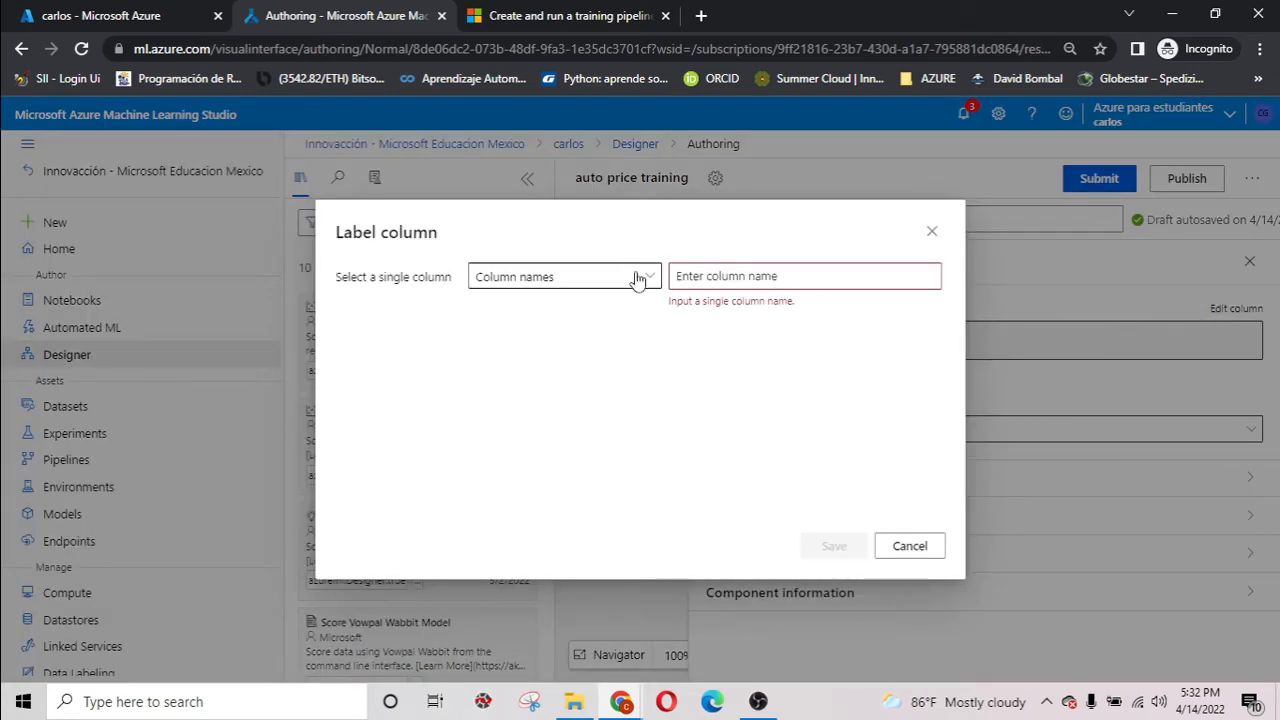
{"action": "left_click", "coordinate": [636, 278]}
{"action": "left_click", "coordinate": [797, 272]}
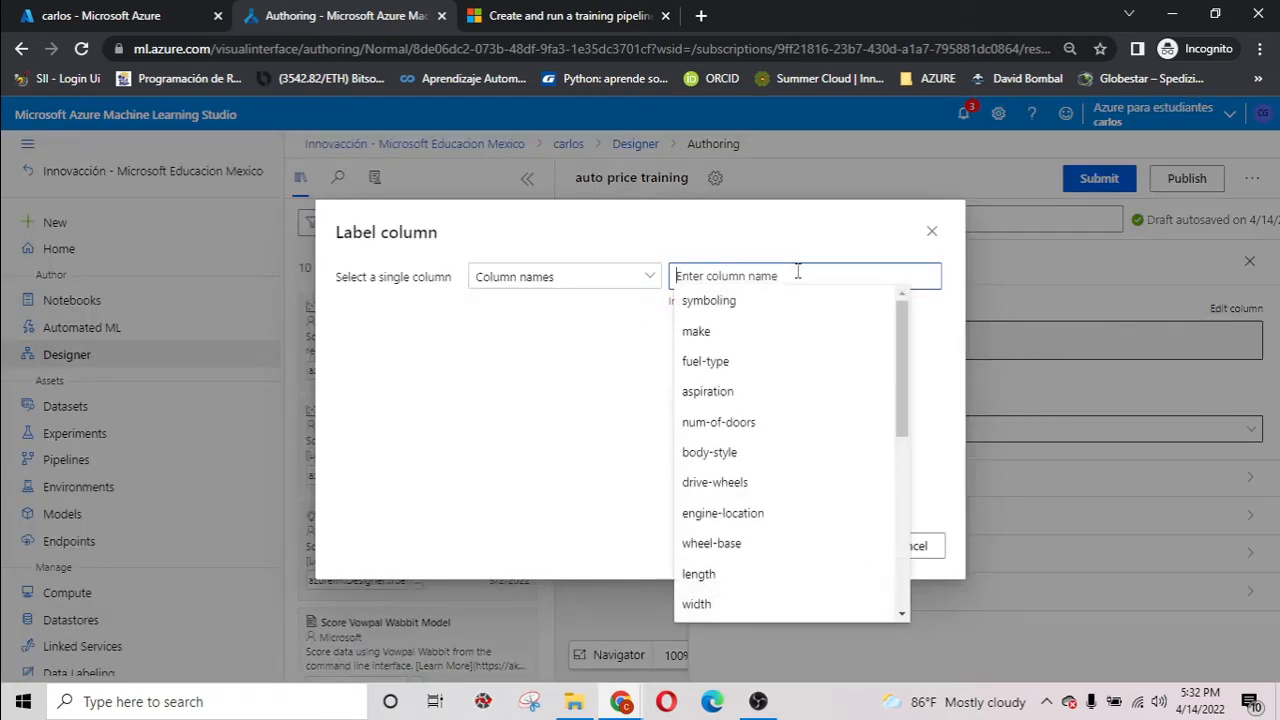
{"action": "scroll", "coordinate": [822, 406], "scroll_direction": "down", "scroll_amount": 4}
{"action": "scroll", "coordinate": [828, 410], "scroll_direction": "down", "scroll_amount": 1}
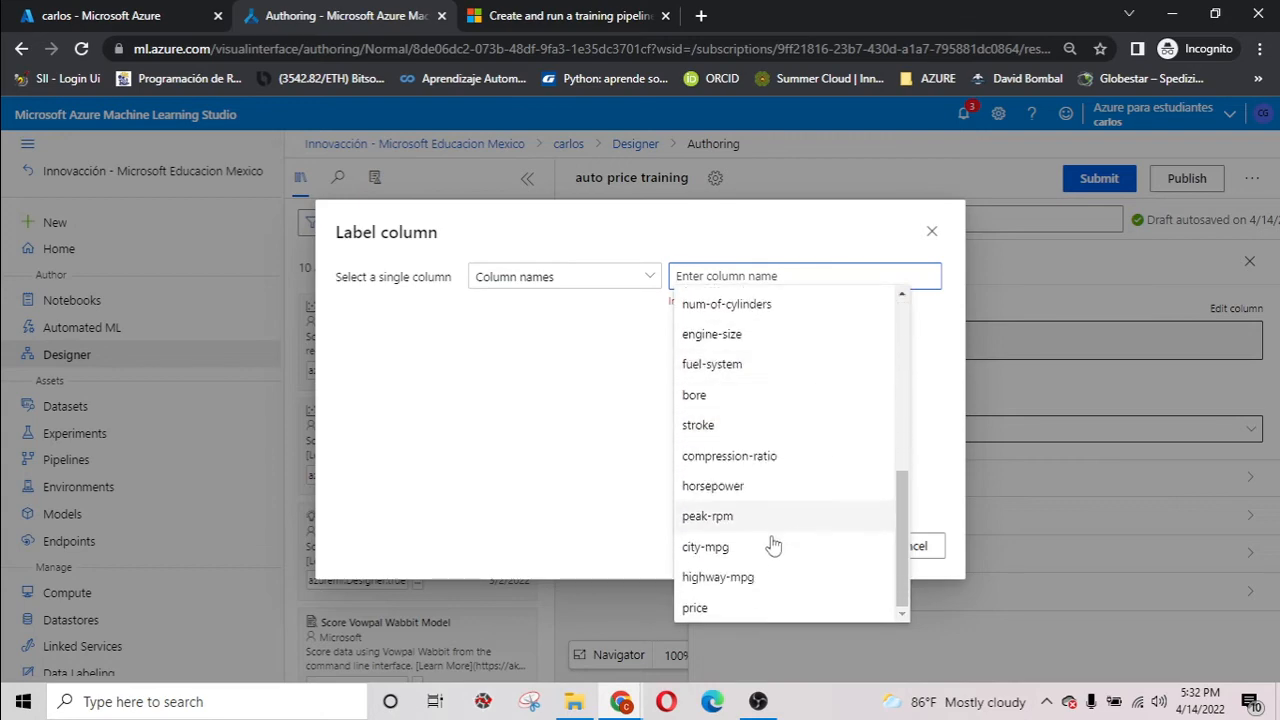
{"action": "left_click", "coordinate": [734, 606]}
{"action": "left_click", "coordinate": [866, 546]}
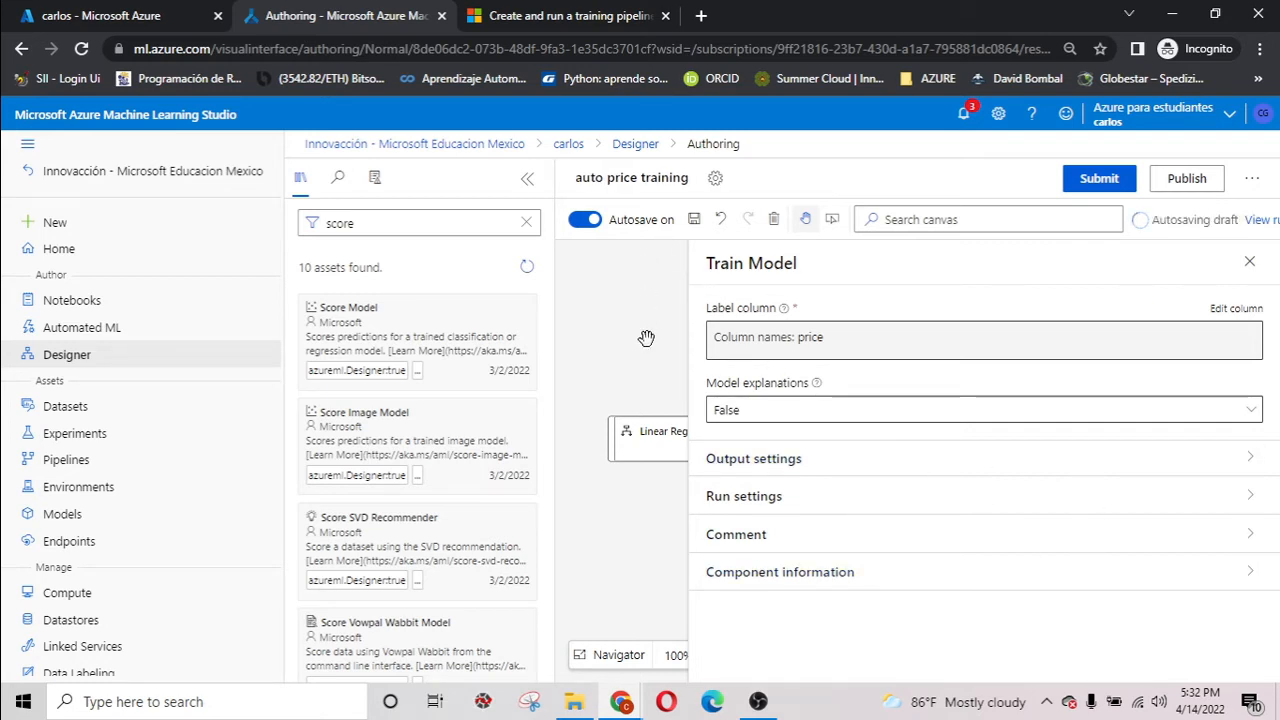
{"action": "left_click", "coordinate": [1249, 263]}
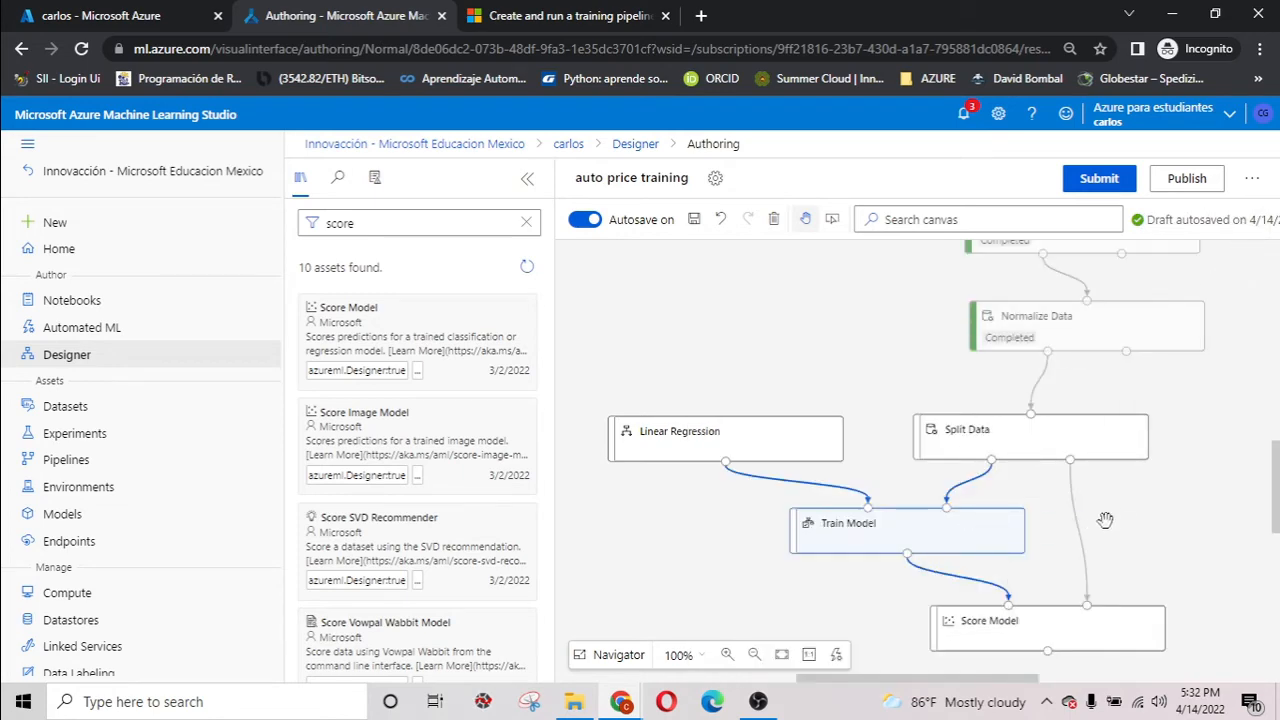
Submit the training pipeline as a run in the existing experiment mslearn-auto-trainig.
{"action": "left_click", "coordinate": [758, 701]}
{"action": "left_click", "coordinate": [1203, 529]}
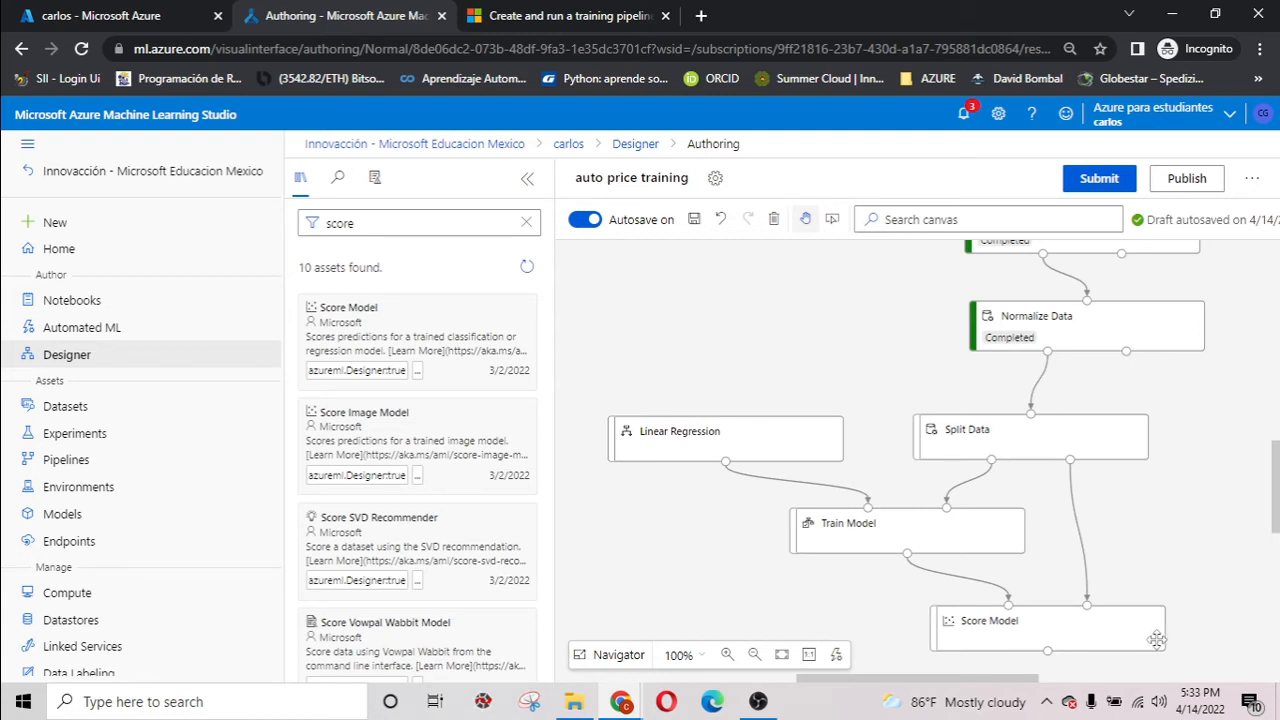
{"action": "left_click", "coordinate": [1100, 179]}
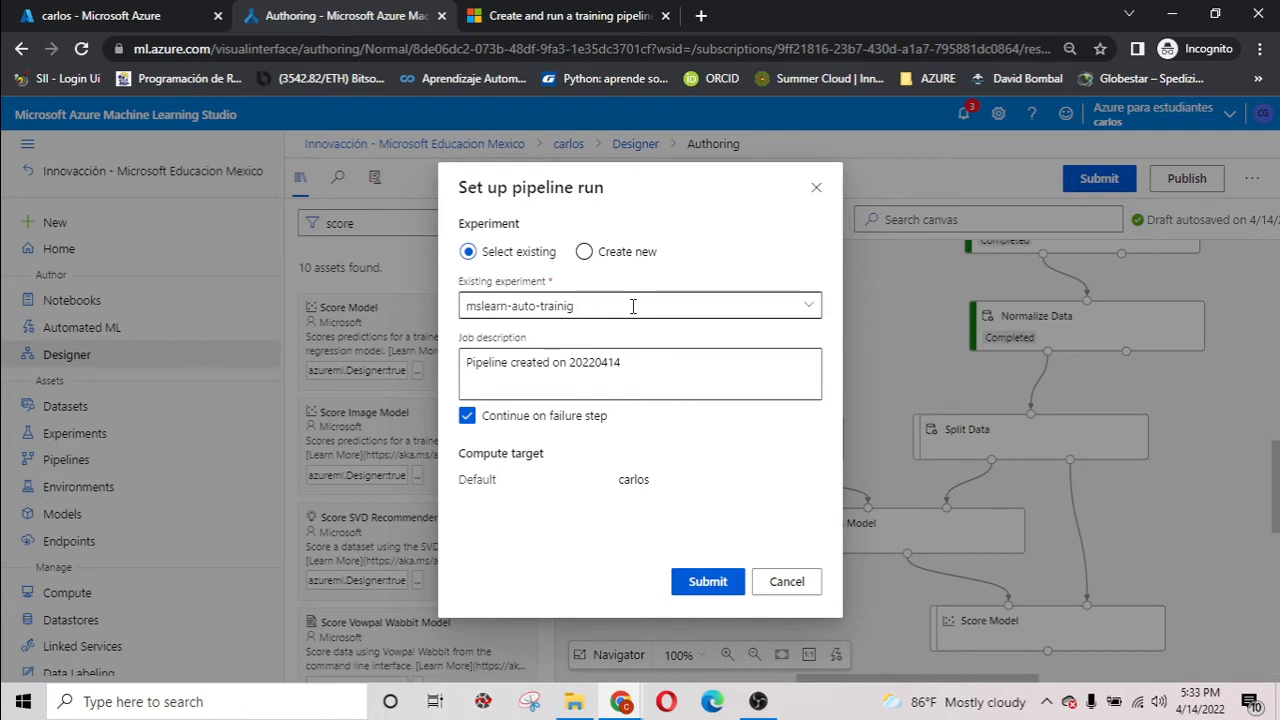
{"action": "left_click", "coordinate": [711, 583]}
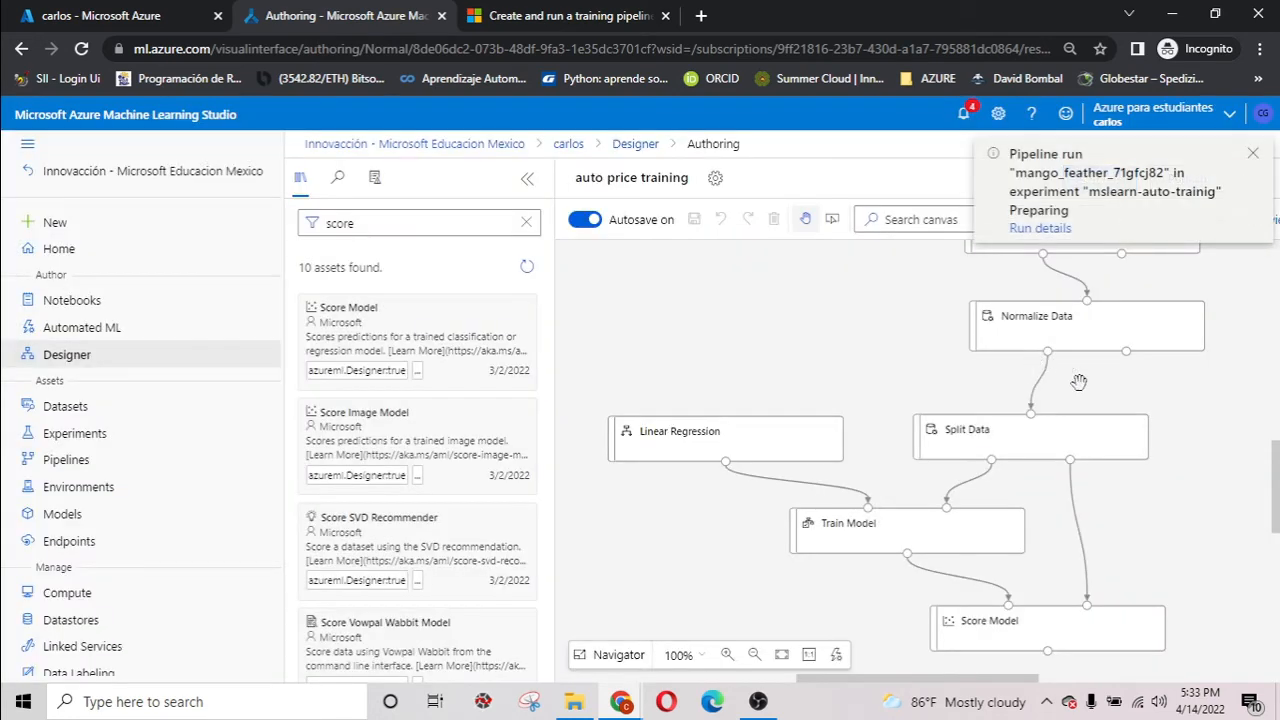
Add an Evaluate Model component below Score Model and connect the Score Model output to its first input.
{"action": "left_click_drag", "start_coordinate": [1275, 490], "coordinate": [1276, 447]}
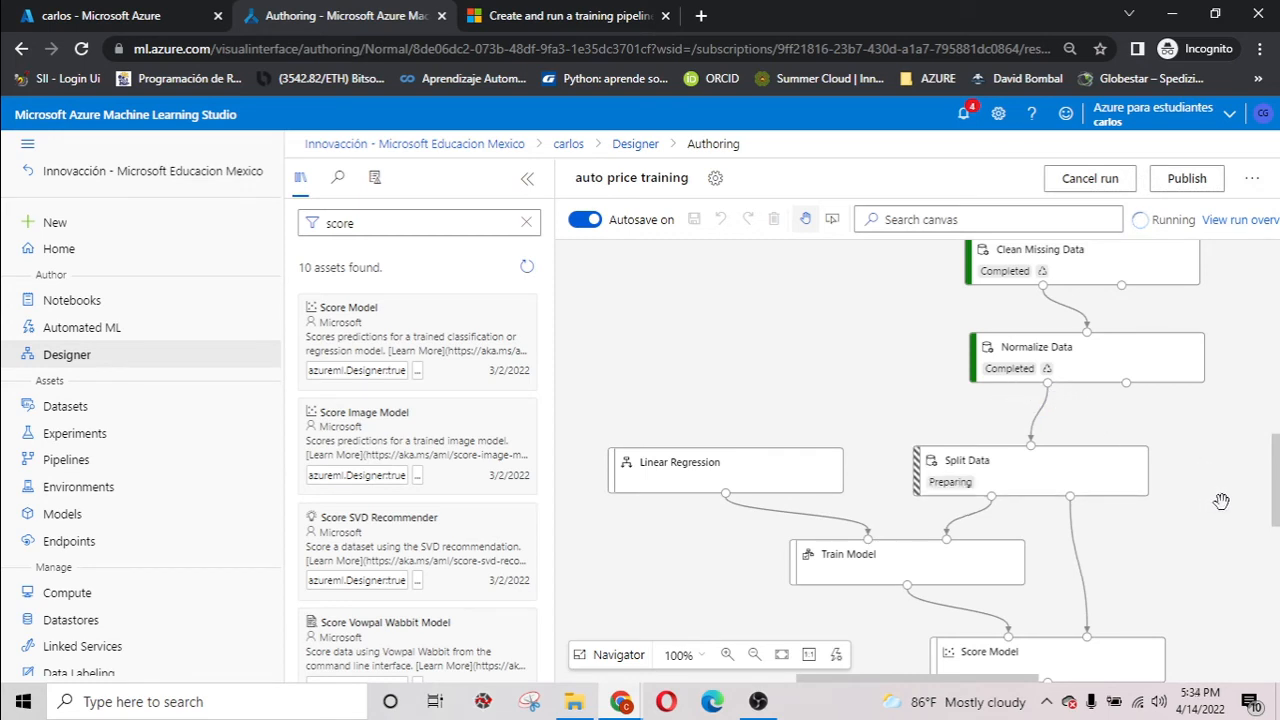
{"action": "left_click_drag", "start_coordinate": [1278, 476], "coordinate": [1278, 476]}
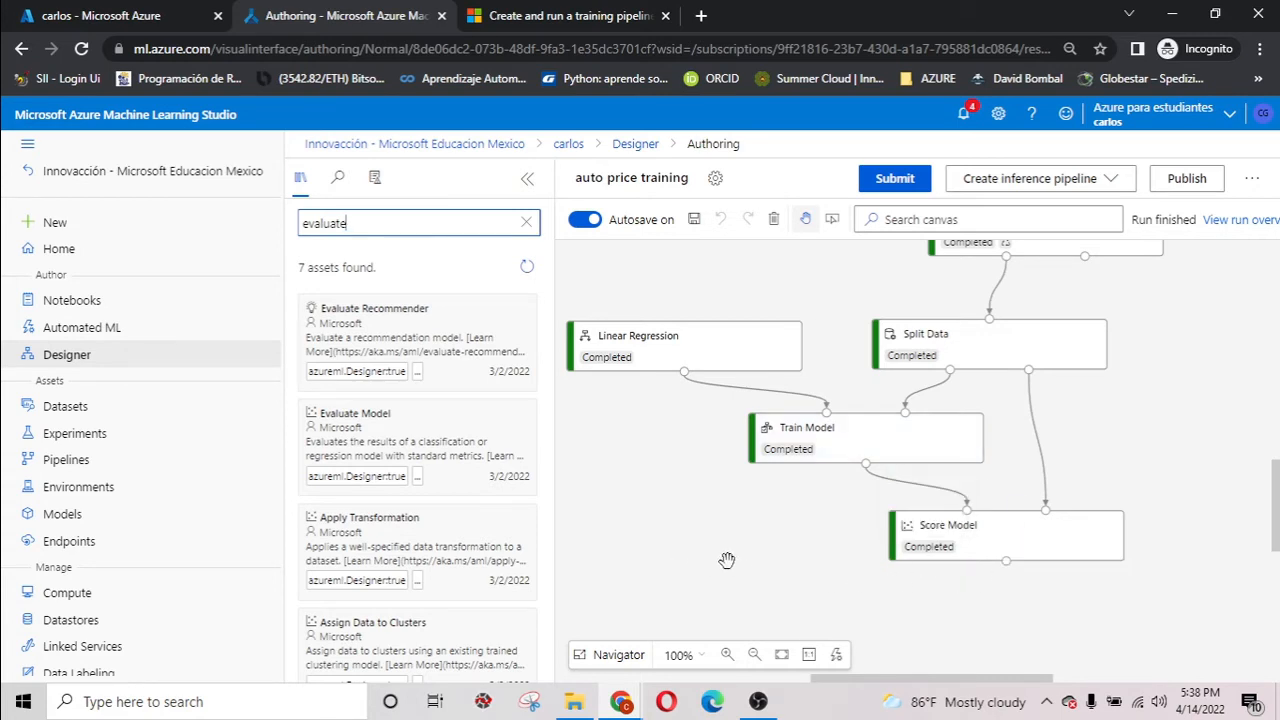
{"action": "mouse_move", "coordinate": [430, 442]}
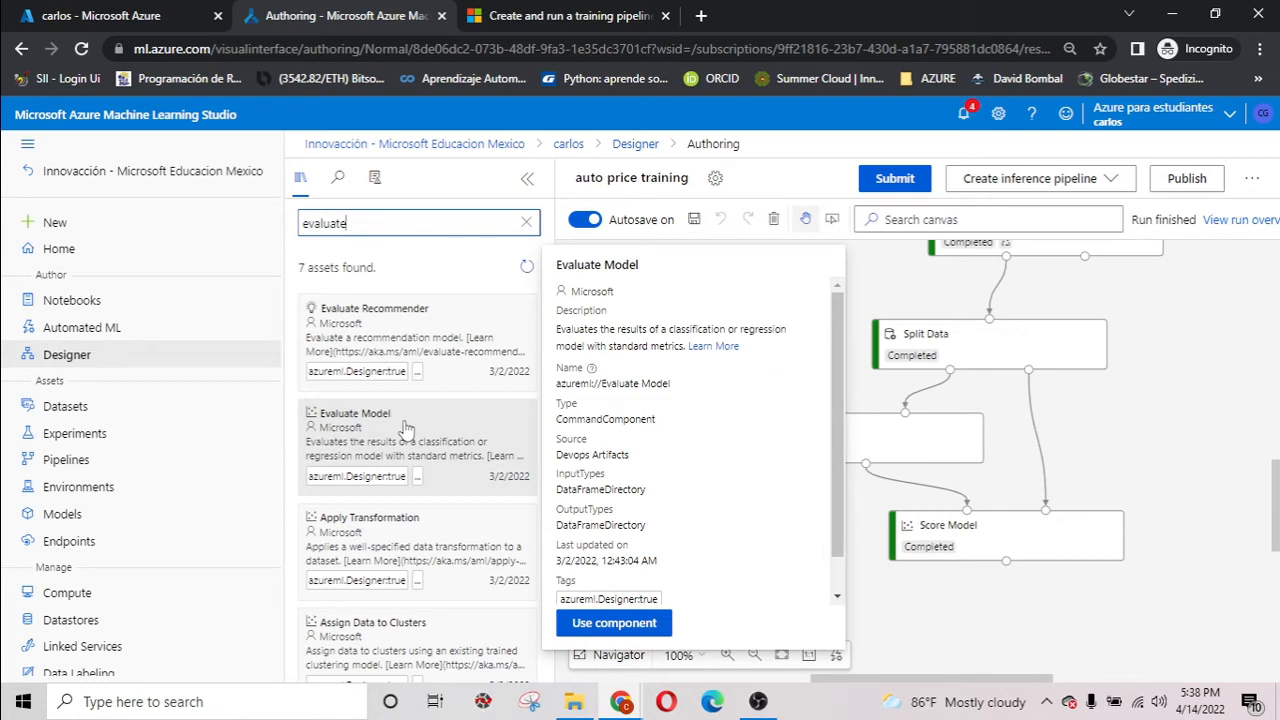
{"action": "left_click_drag", "start_coordinate": [398, 420], "coordinate": [1060, 630]}
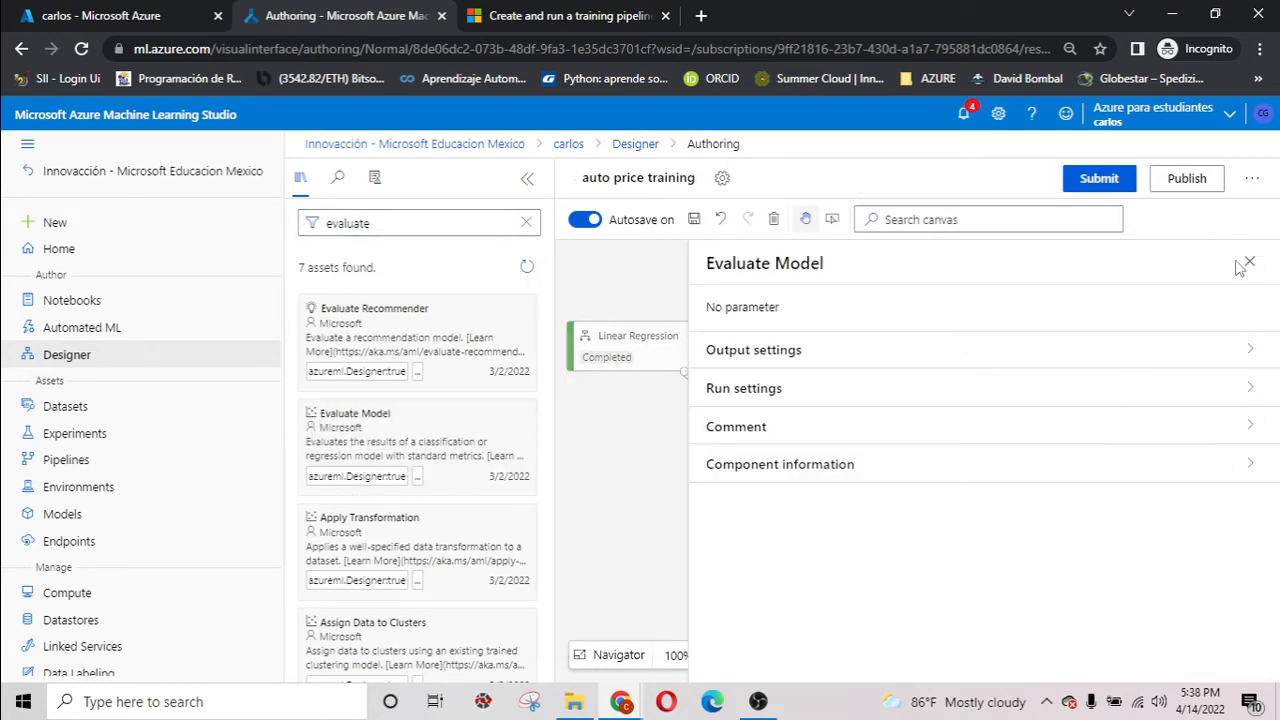
{"action": "left_click", "coordinate": [1249, 262]}
{"action": "left_click_drag", "start_coordinate": [1007, 563], "coordinate": [1021, 609]}
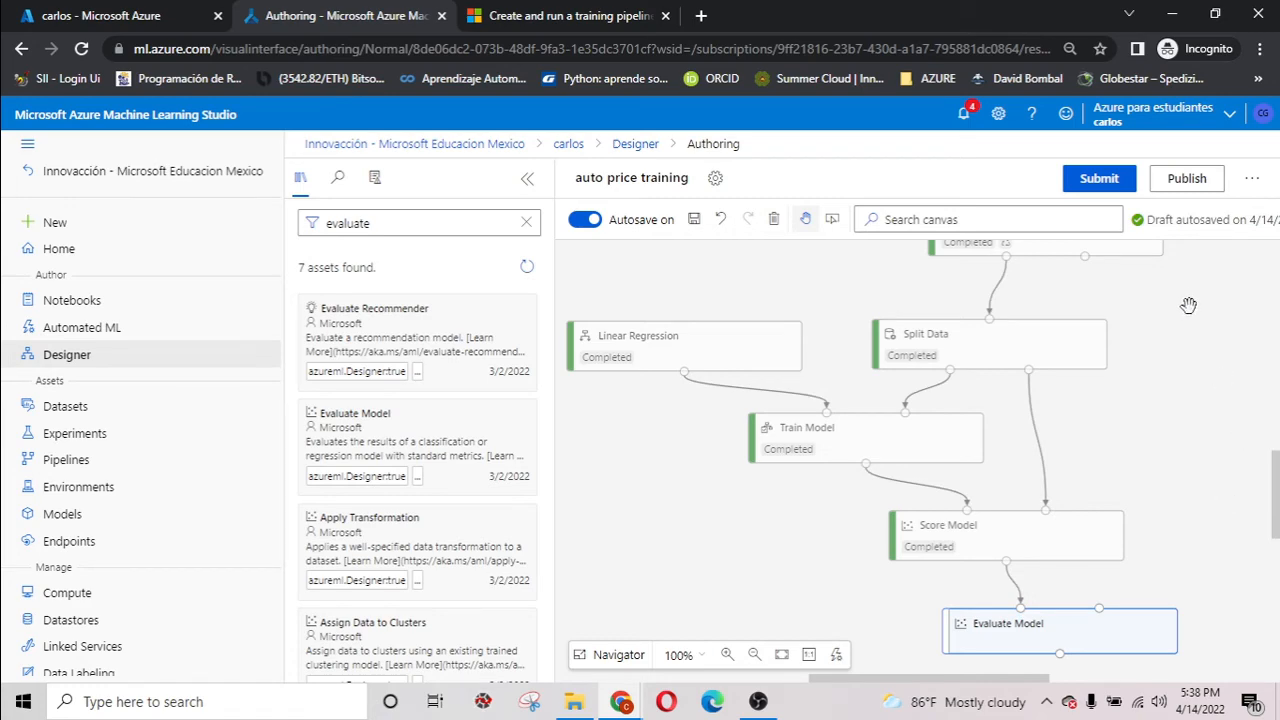
Submit the pipeline extended with Evaluate Model to the existing experiment mslearn-auto-trainig.
{"action": "left_click", "coordinate": [1106, 182]}
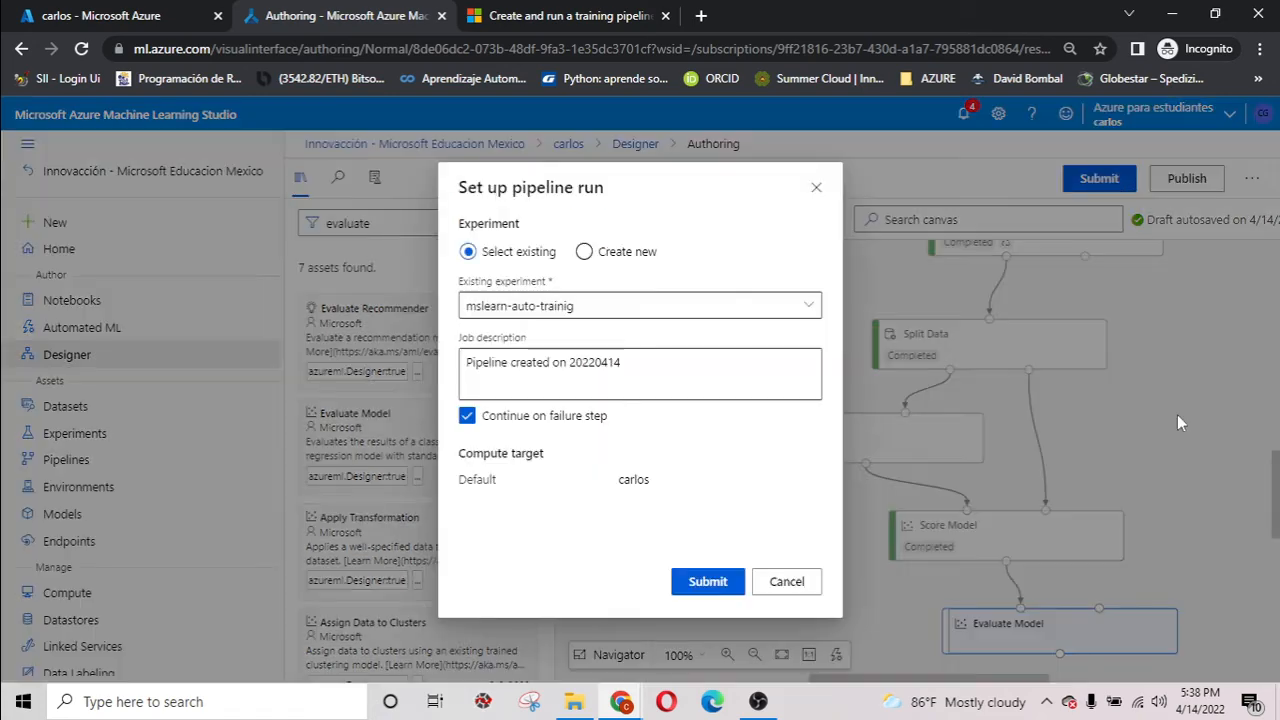
{"action": "left_click", "coordinate": [712, 583]}
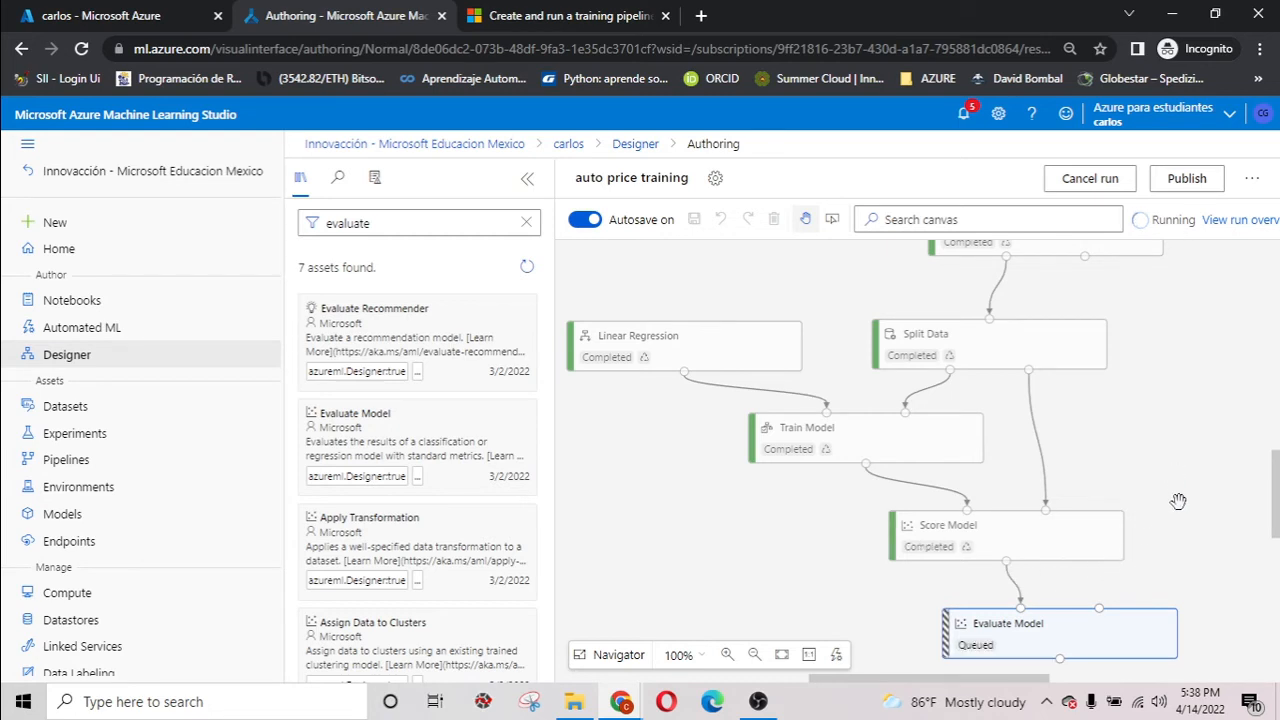
{"action": "left_click", "coordinate": [758, 701]}
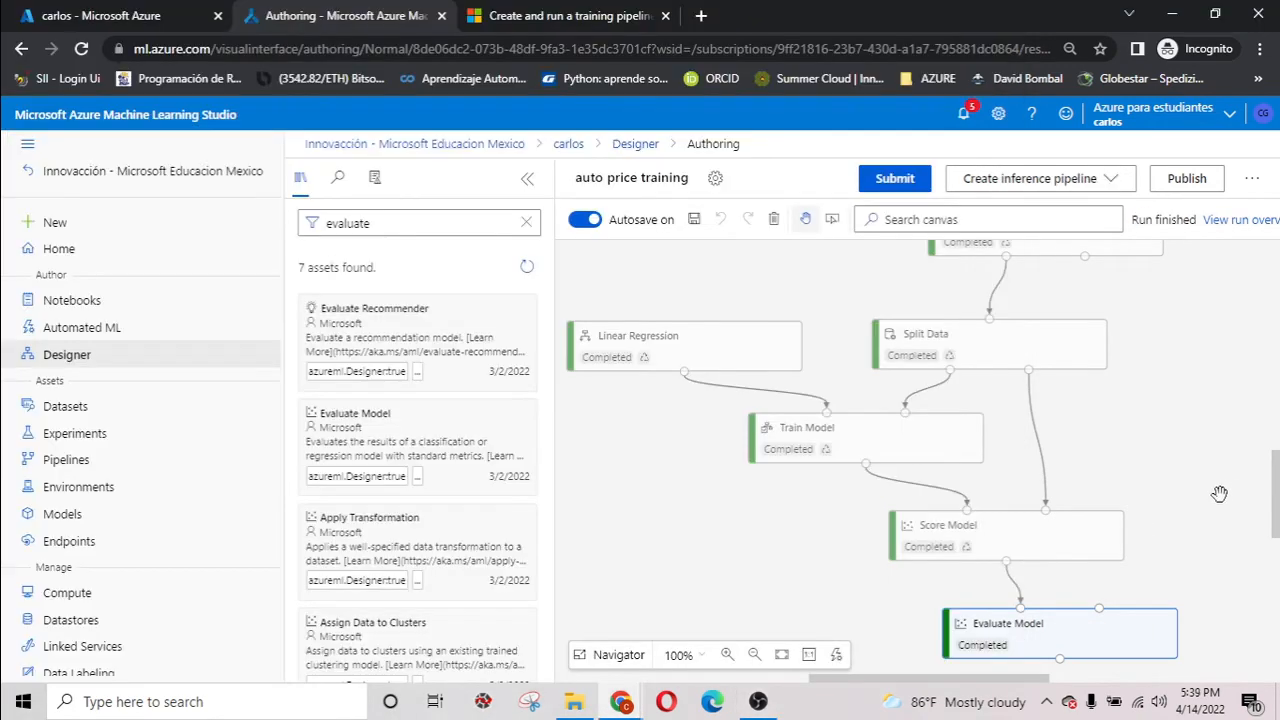
Preview the evaluation results output of the Evaluate Model component and review its error metrics.
{"action": "double_click", "coordinate": [1070, 640]}
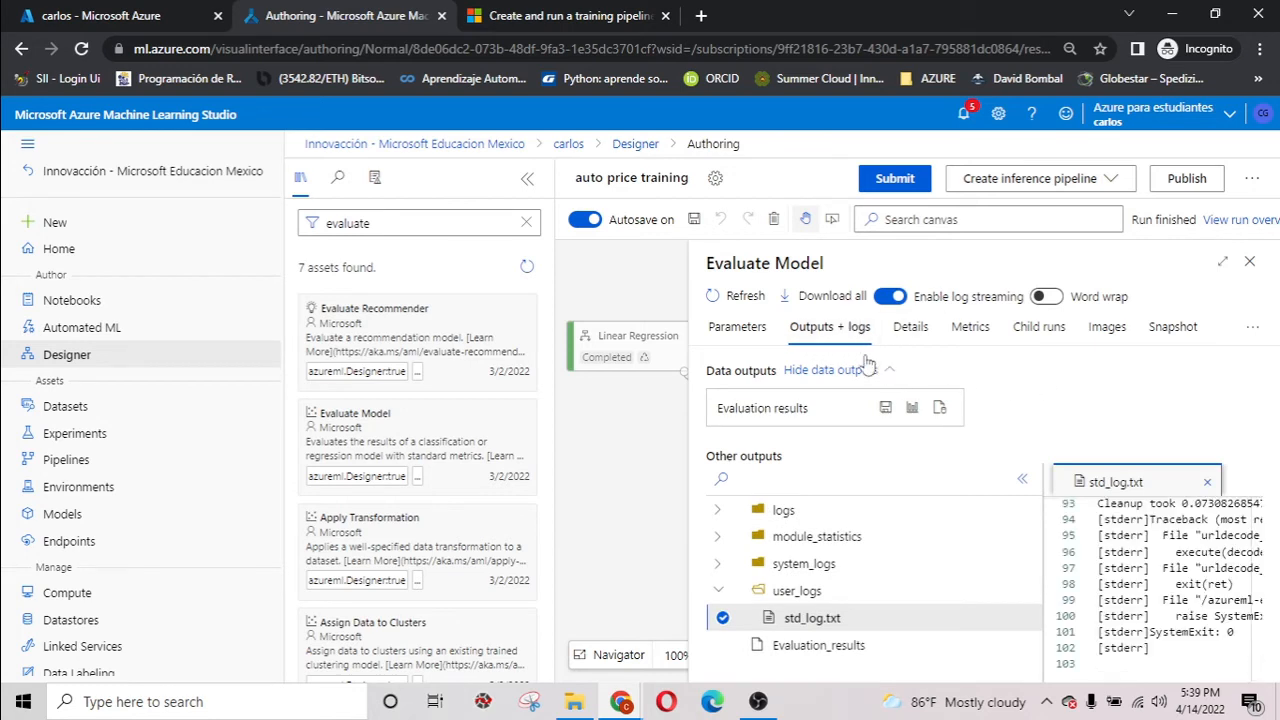
{"action": "left_click", "coordinate": [915, 409]}
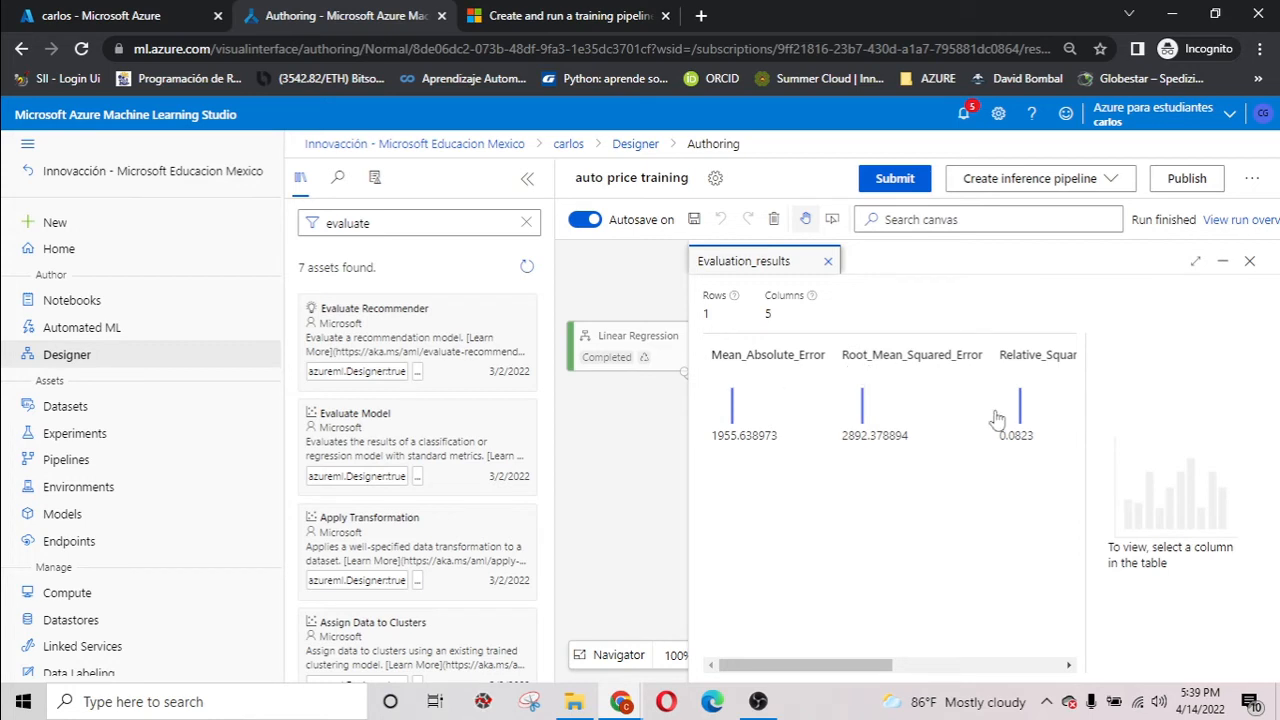
{"action": "mouse_move", "coordinate": [830, 666]}
{"action": "left_mouse_down"}
{"action": "mouse_move", "coordinate": [1040, 675]}
{"action": "mouse_move", "coordinate": [826, 668]}
{"action": "left_mouse_up"}
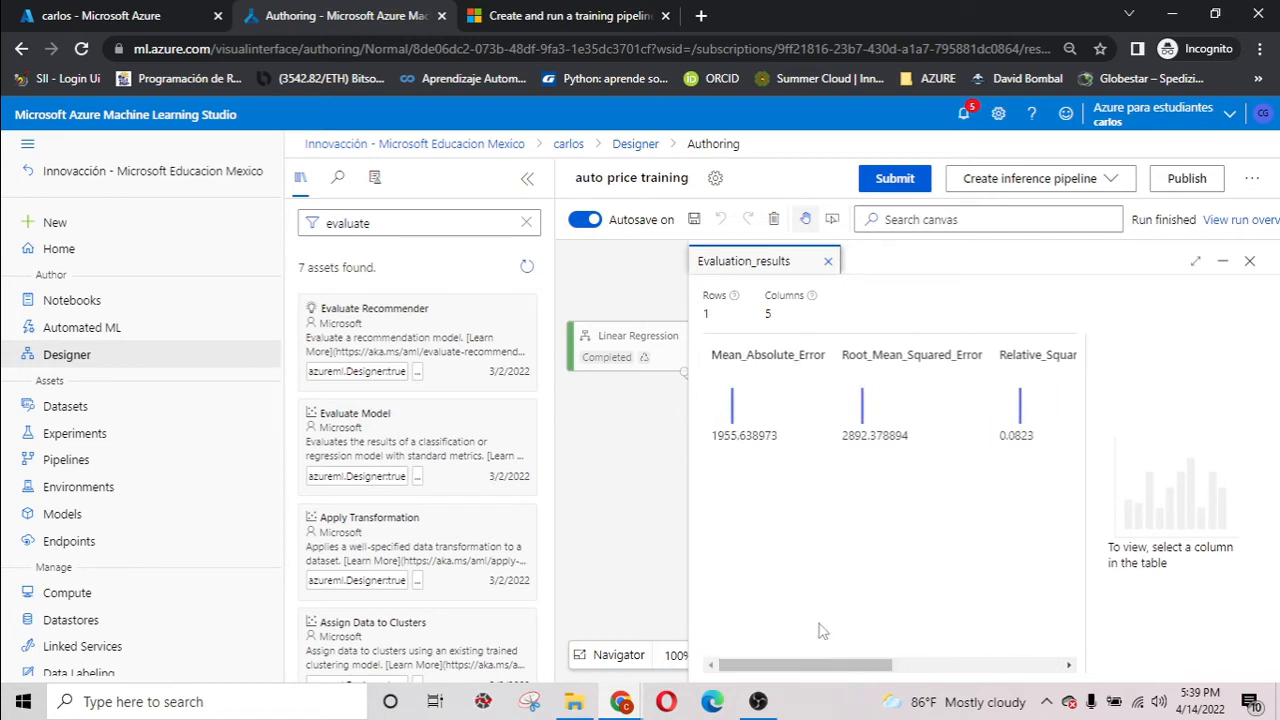
{"action": "left_click", "coordinate": [1249, 261]}
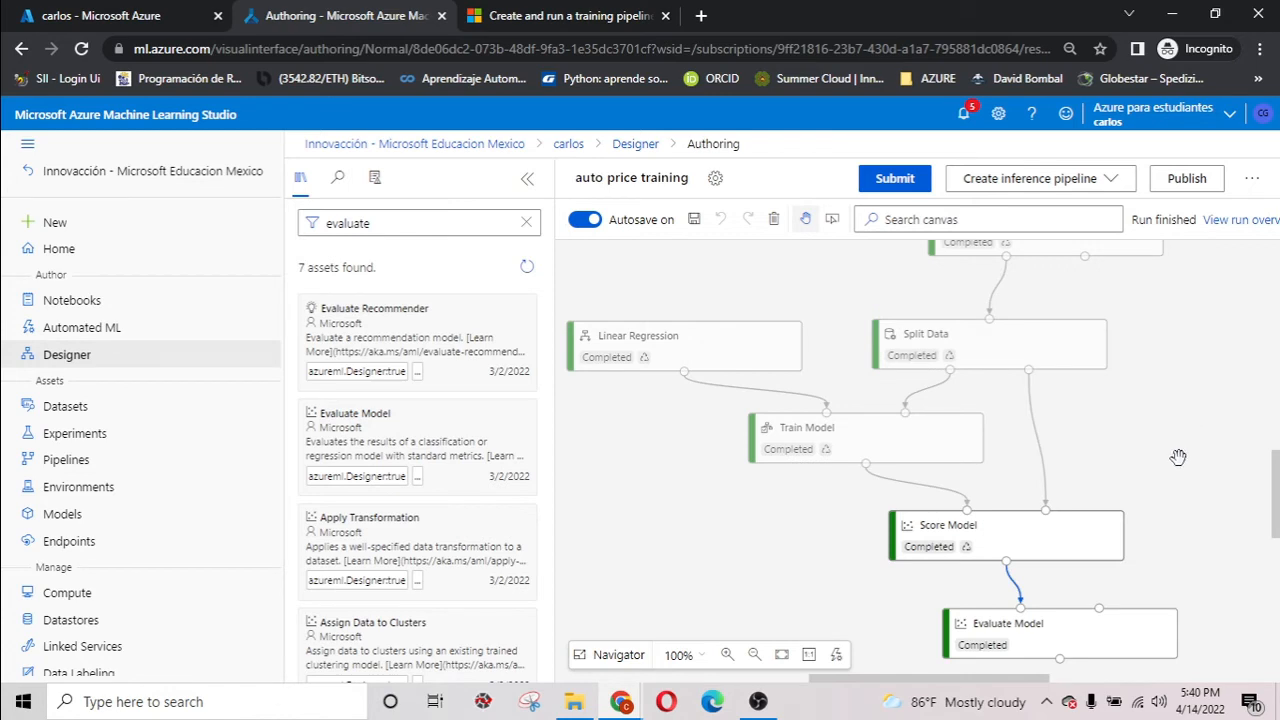
Create a real-time inference pipeline from the completed auto price training pipeline.
{"action": "left_click", "coordinate": [1113, 190]}
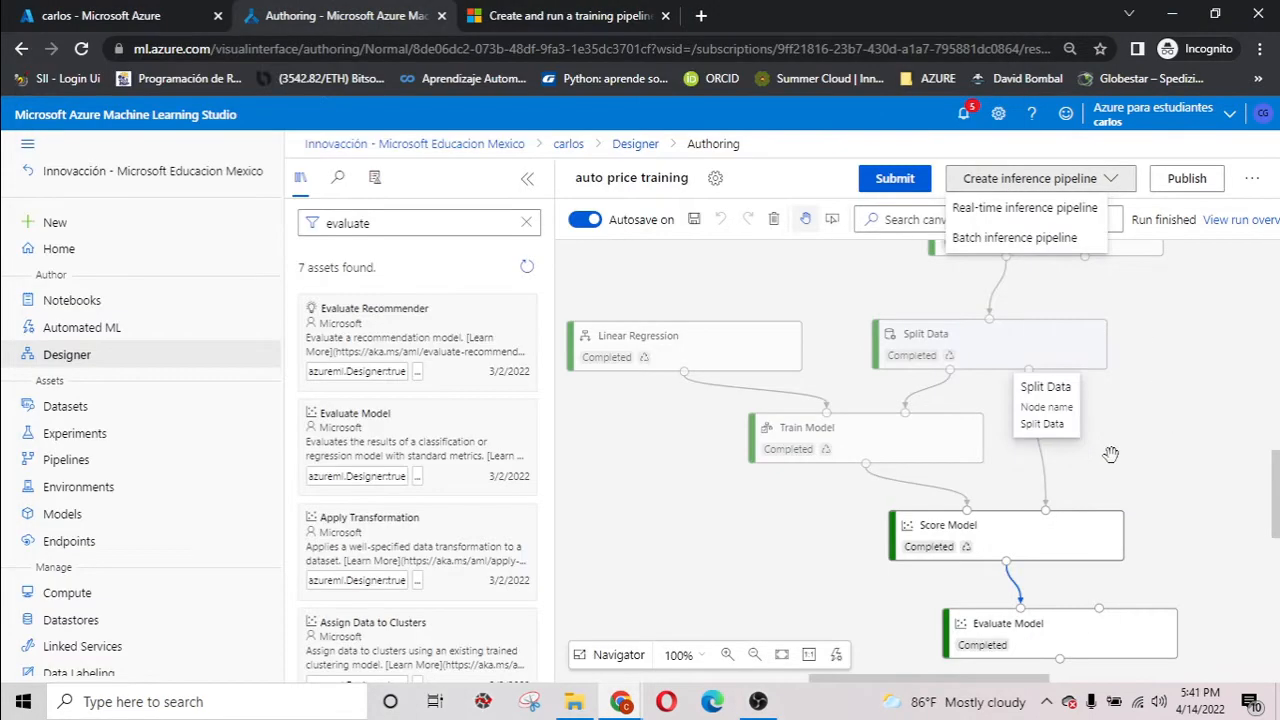
{"action": "left_click", "coordinate": [1178, 463]}
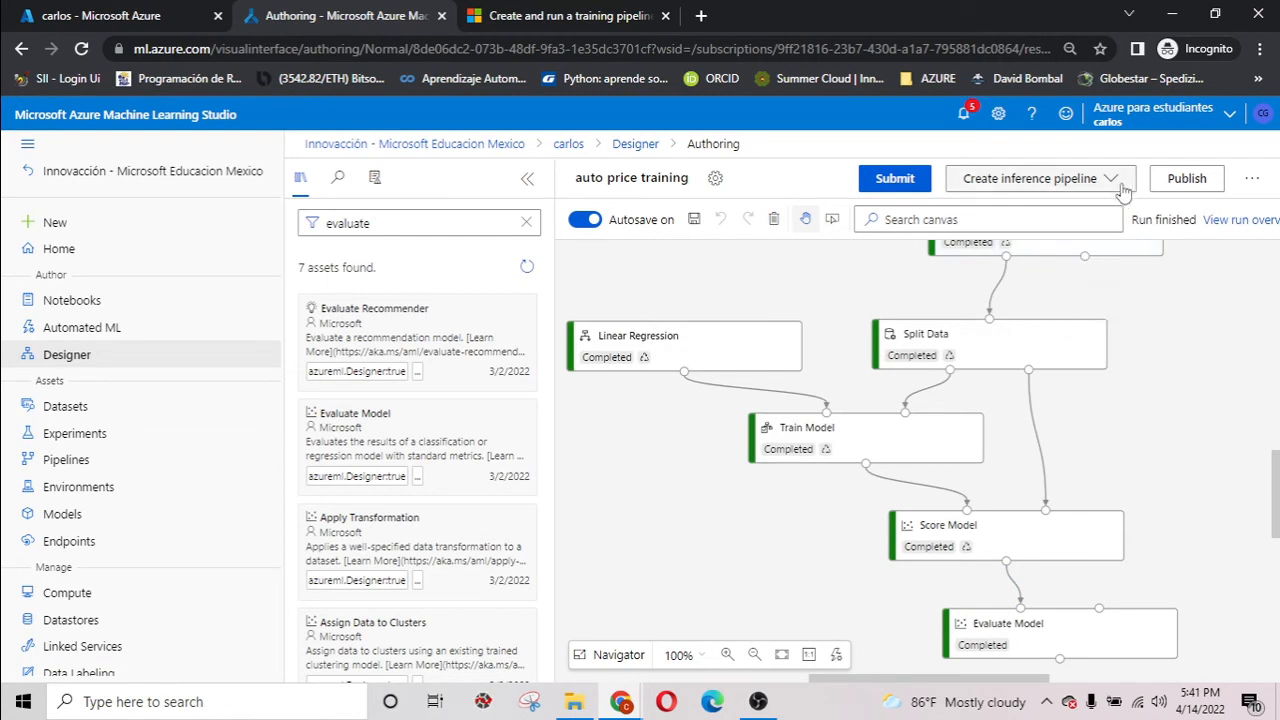
{"action": "left_click", "coordinate": [1121, 188]}
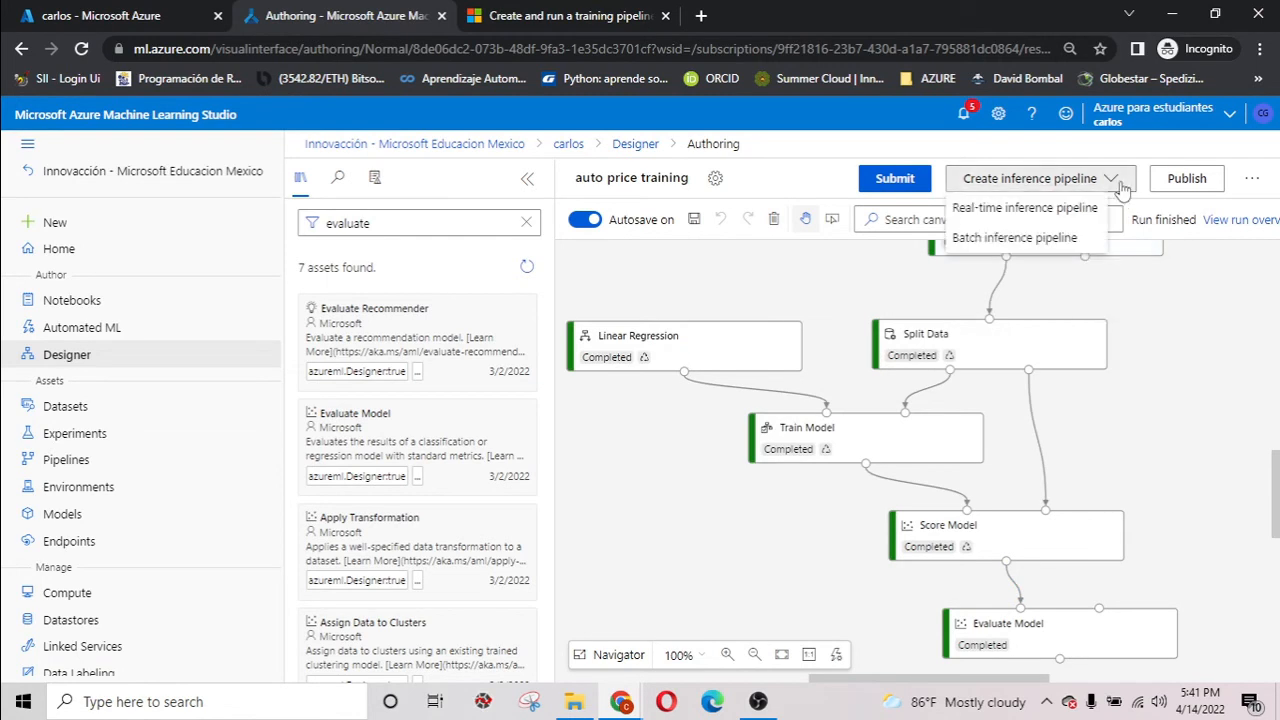
{"action": "left_click", "coordinate": [1069, 215]}
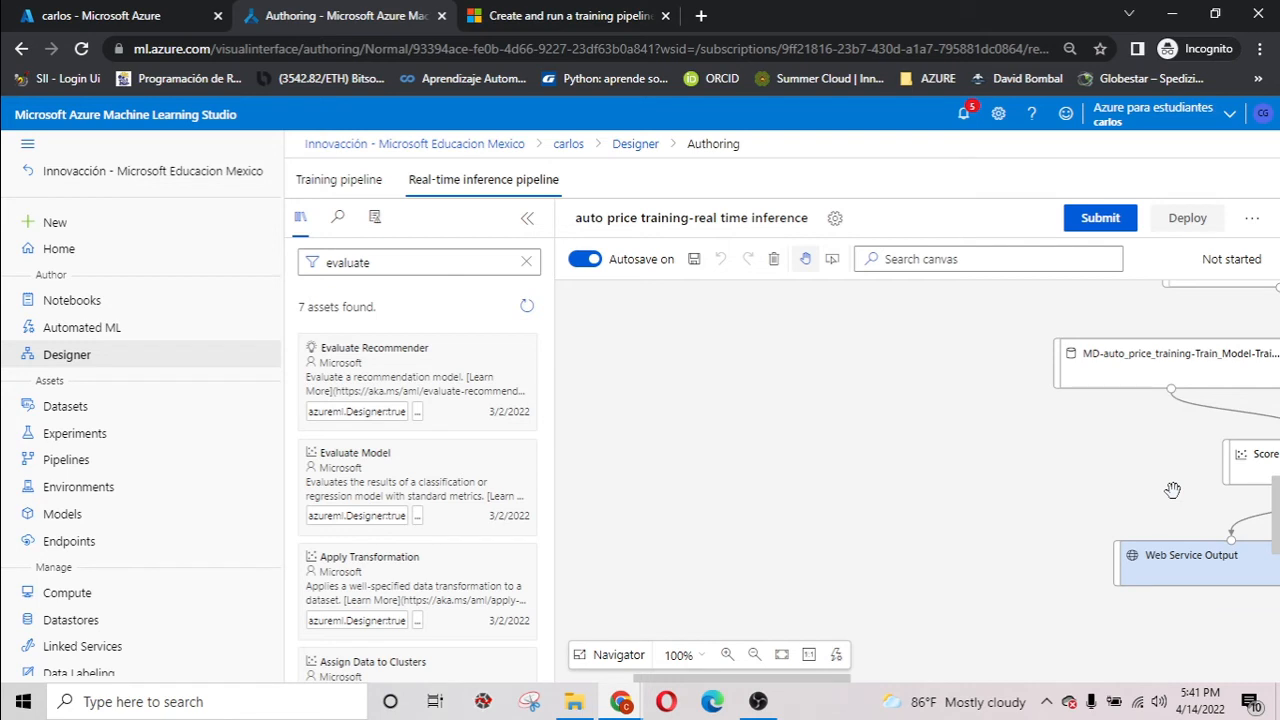
Examine the inference pipeline from web service output to web service input and inspect the Automobile price data (Raw) dataset's parameters.
{"action": "left_click_drag", "start_coordinate": [812, 684], "coordinate": [940, 682]}
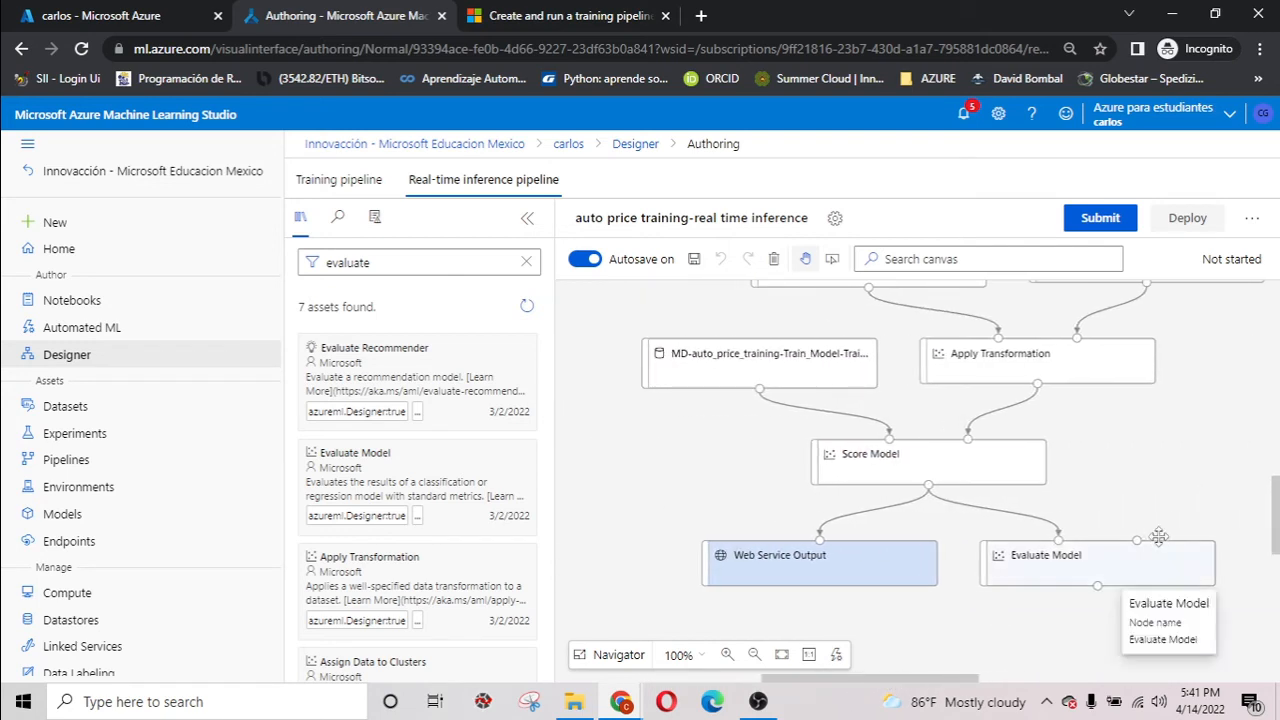
{"action": "left_click_drag", "start_coordinate": [1277, 525], "coordinate": [1277, 440]}
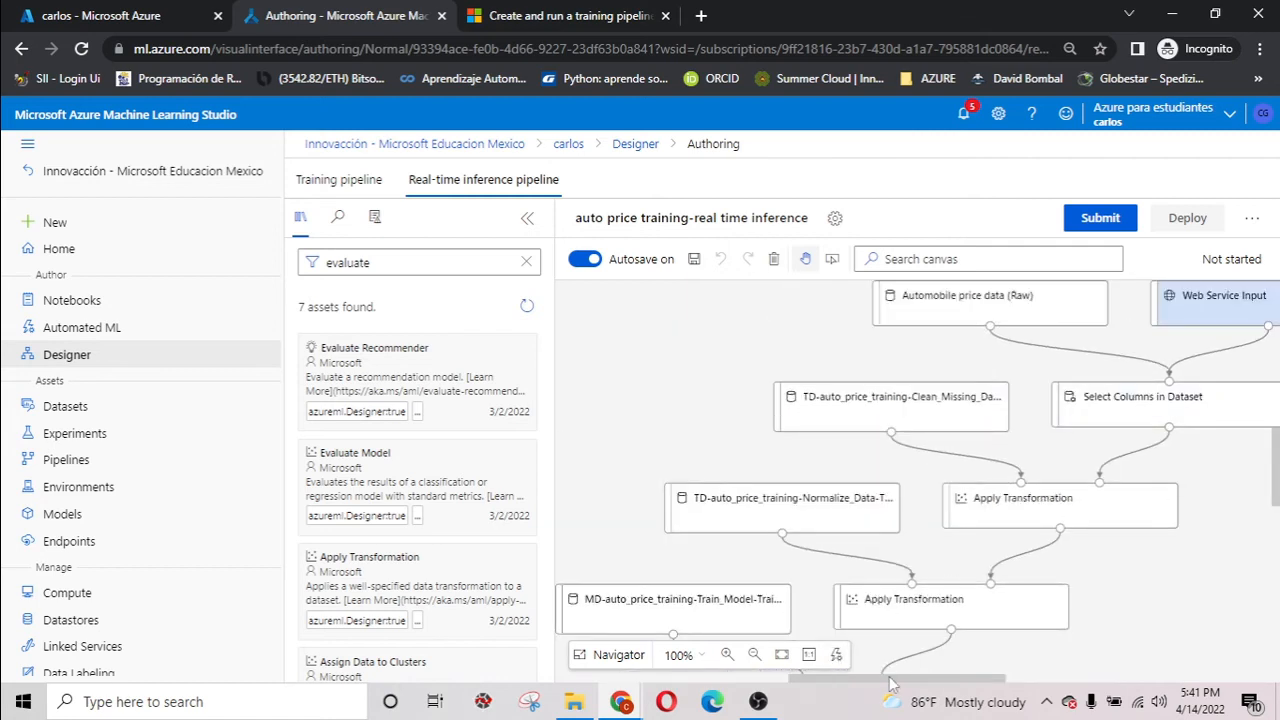
{"action": "left_click_drag", "start_coordinate": [894, 684], "coordinate": [920, 681]}
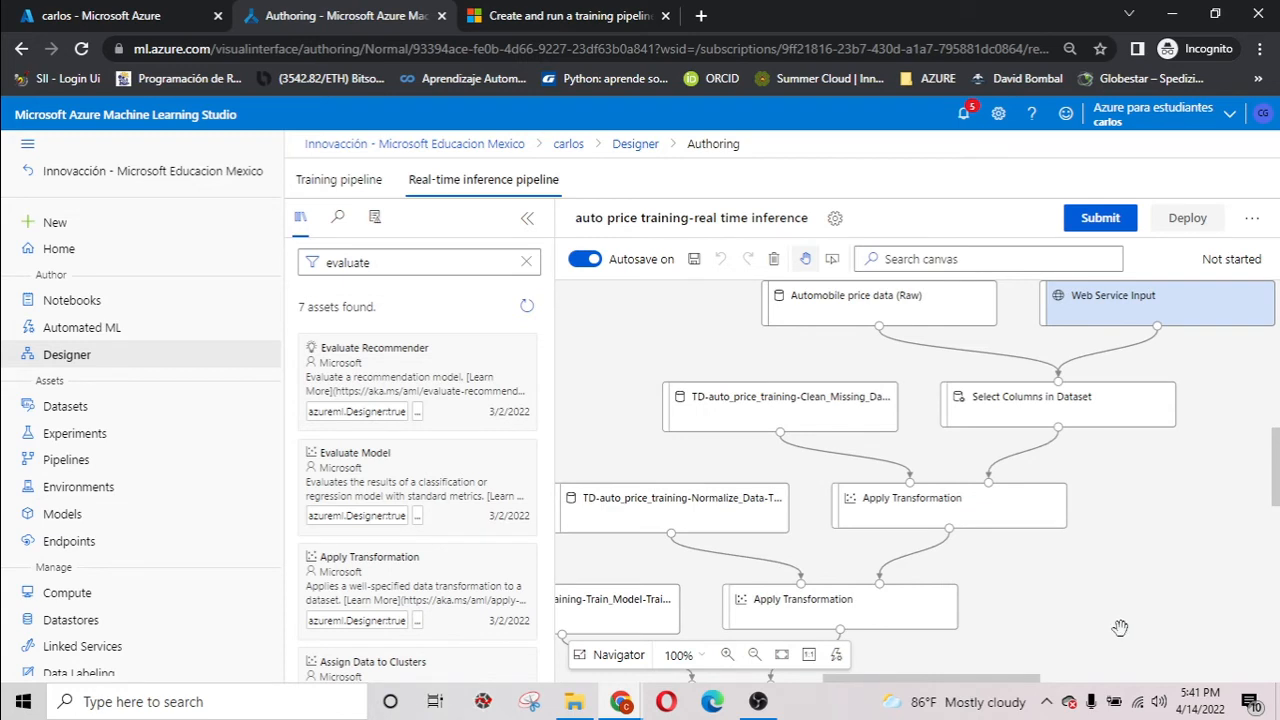
{"action": "left_click", "coordinate": [878, 307]}
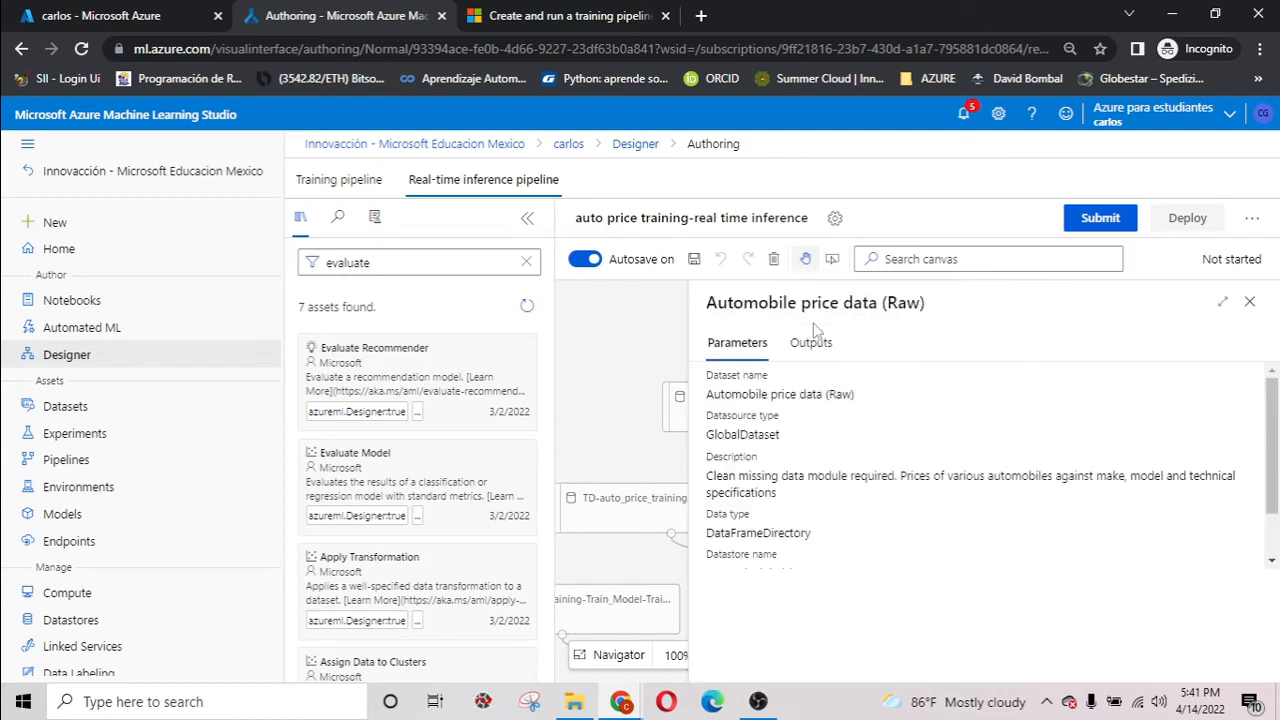
{"action": "left_click", "coordinate": [1249, 301]}
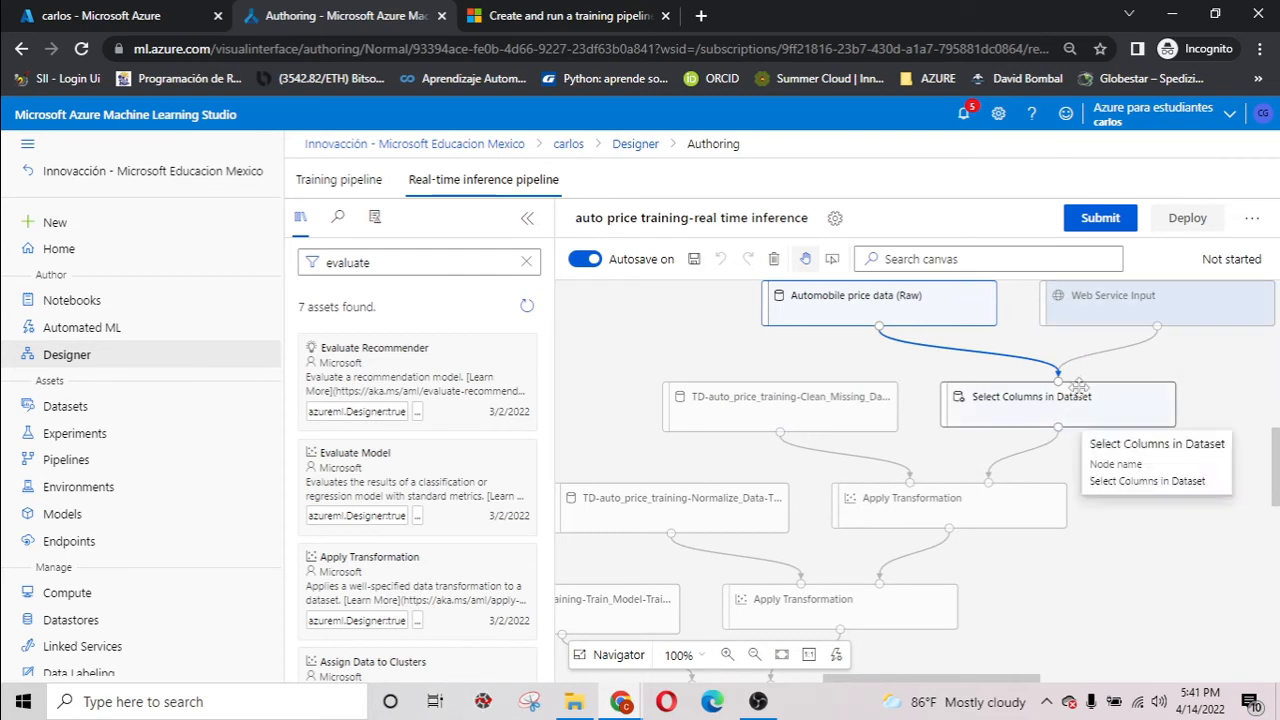
{"action": "left_click", "coordinate": [1150, 317]}
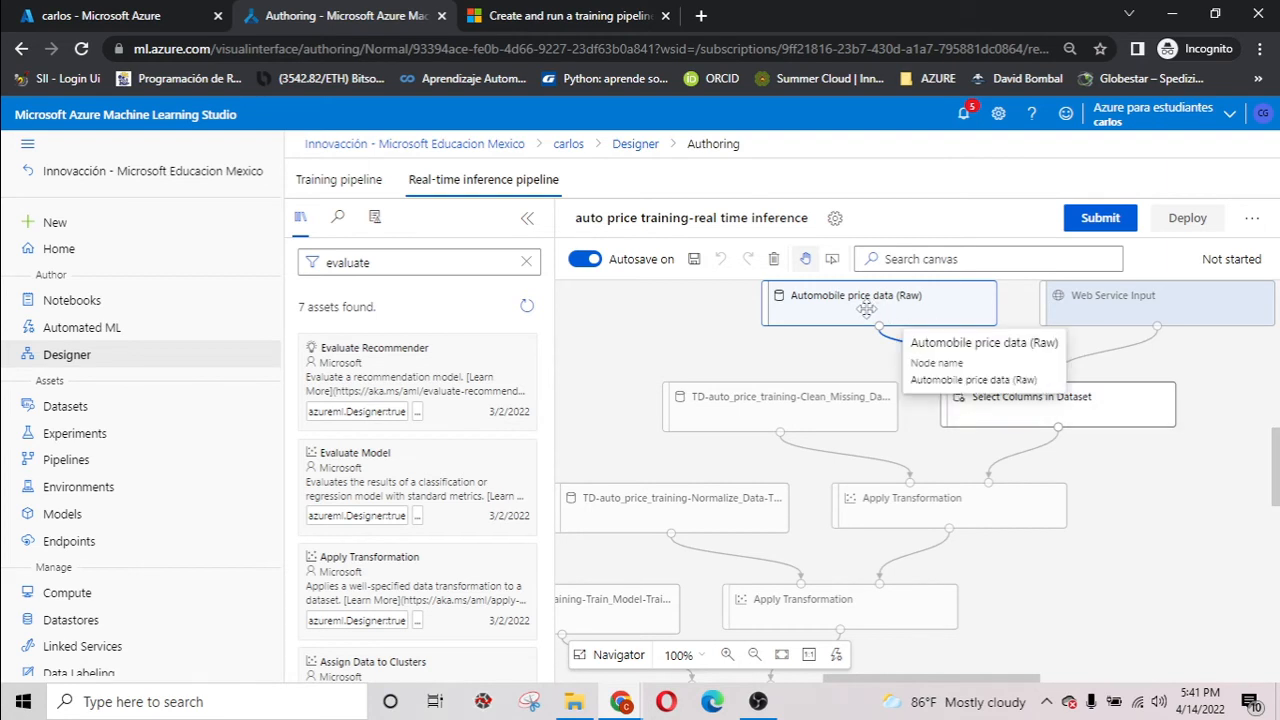
{"action": "left_click", "coordinate": [832, 318]}
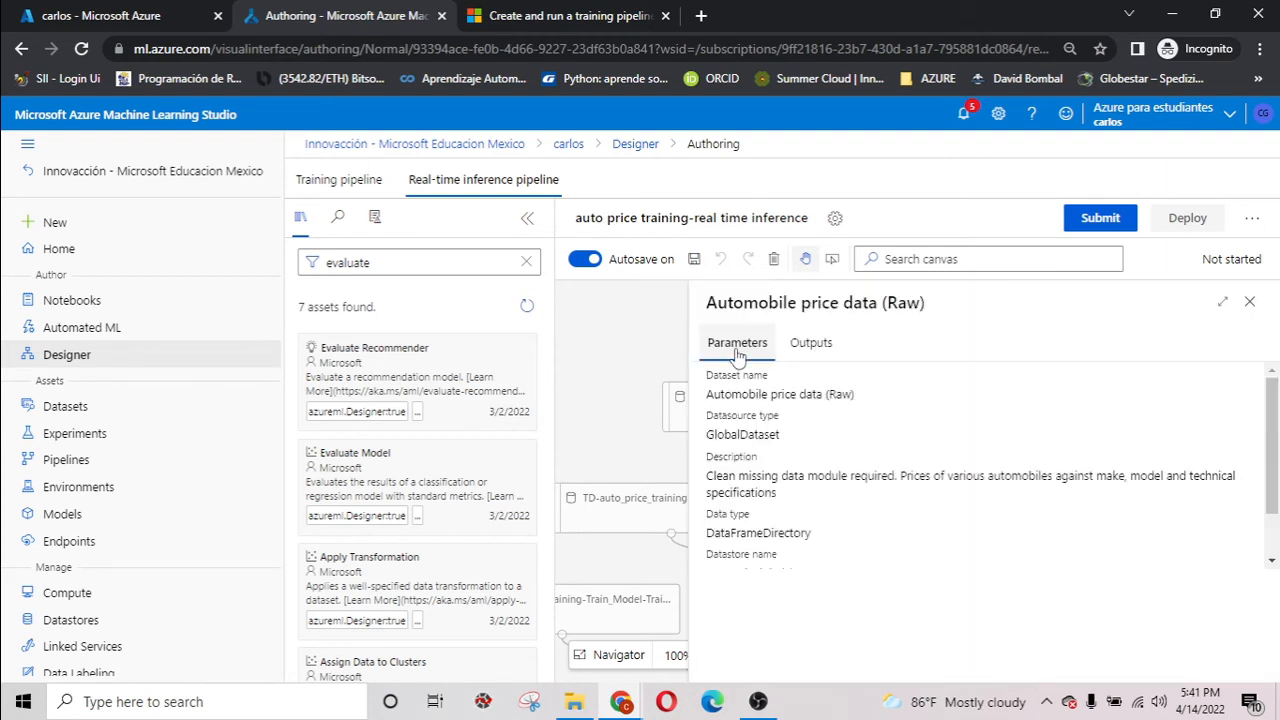
Delete the Automobile price data (Raw) dataset from the real-time inference pipeline.
{"action": "left_click", "coordinate": [1249, 301]}
{"action": "right_click", "coordinate": [862, 314]}
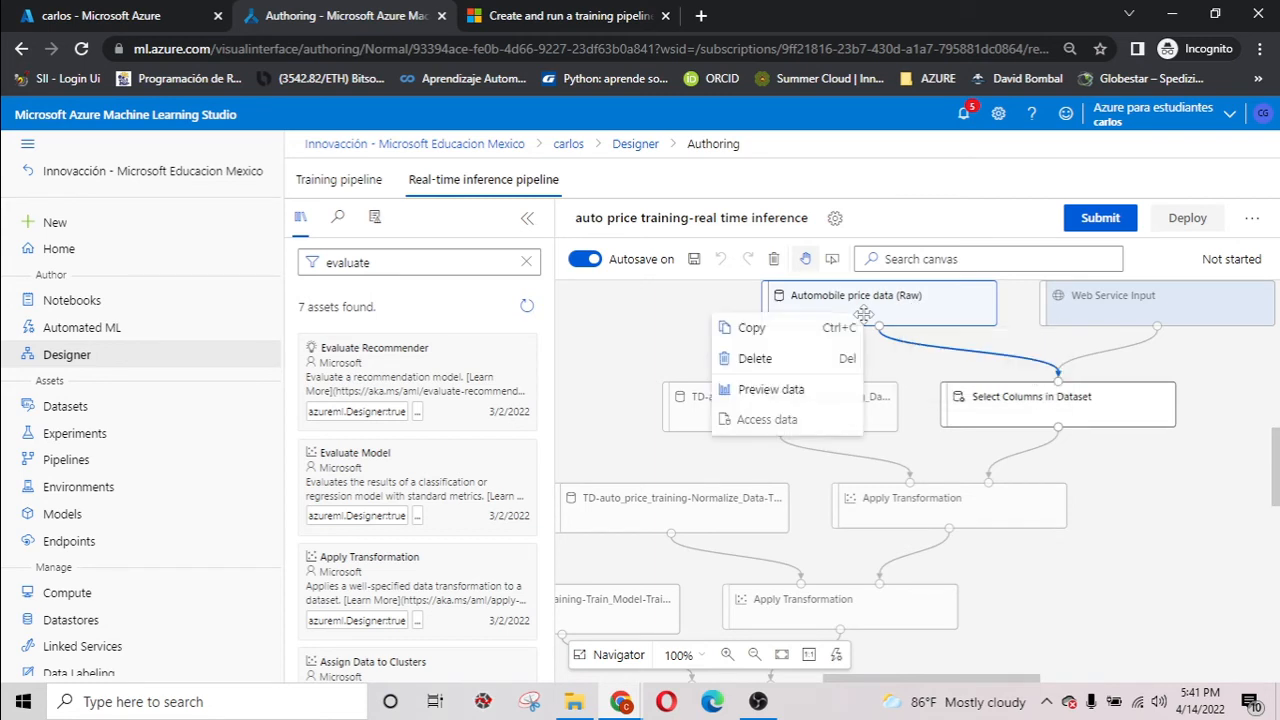
{"action": "left_click", "coordinate": [823, 358]}
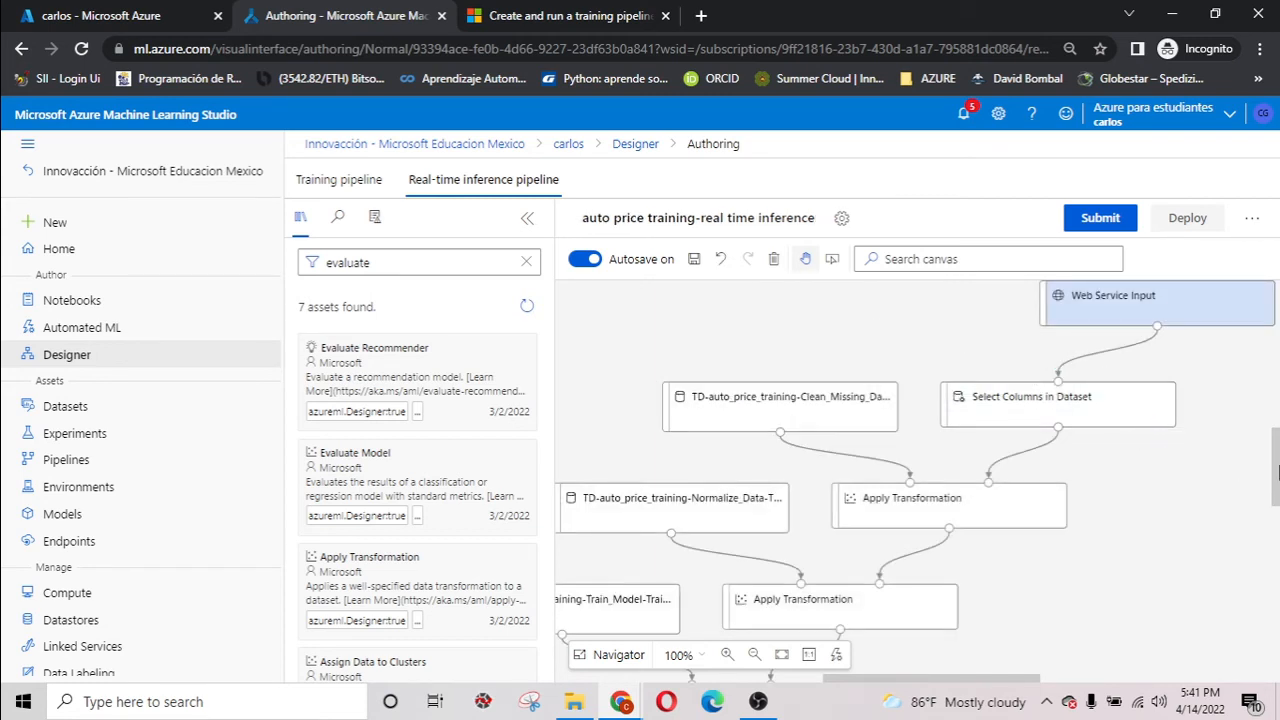
Delete the Evaluate Model component below Score Model from the inference pipeline.
{"action": "left_click_drag", "start_coordinate": [1276, 472], "coordinate": [1276, 527]}
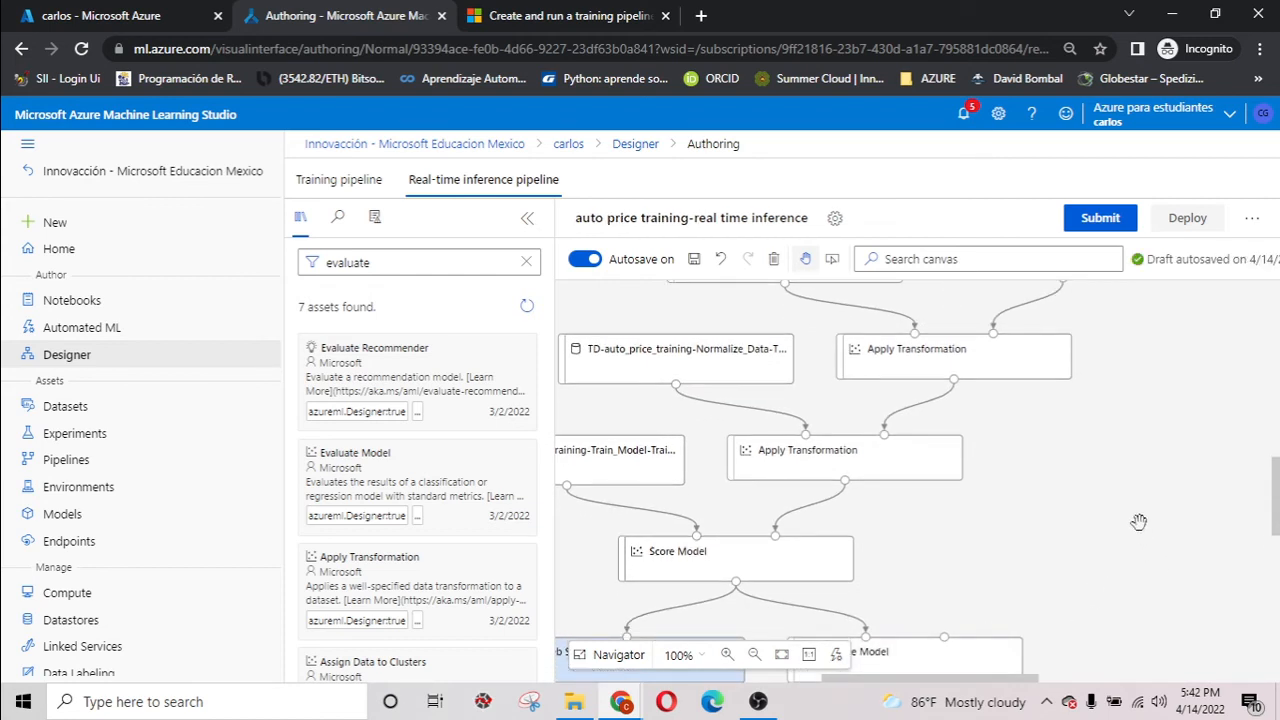
{"action": "scroll", "coordinate": [1157, 482], "scroll_direction": "down", "scroll_amount": 1}
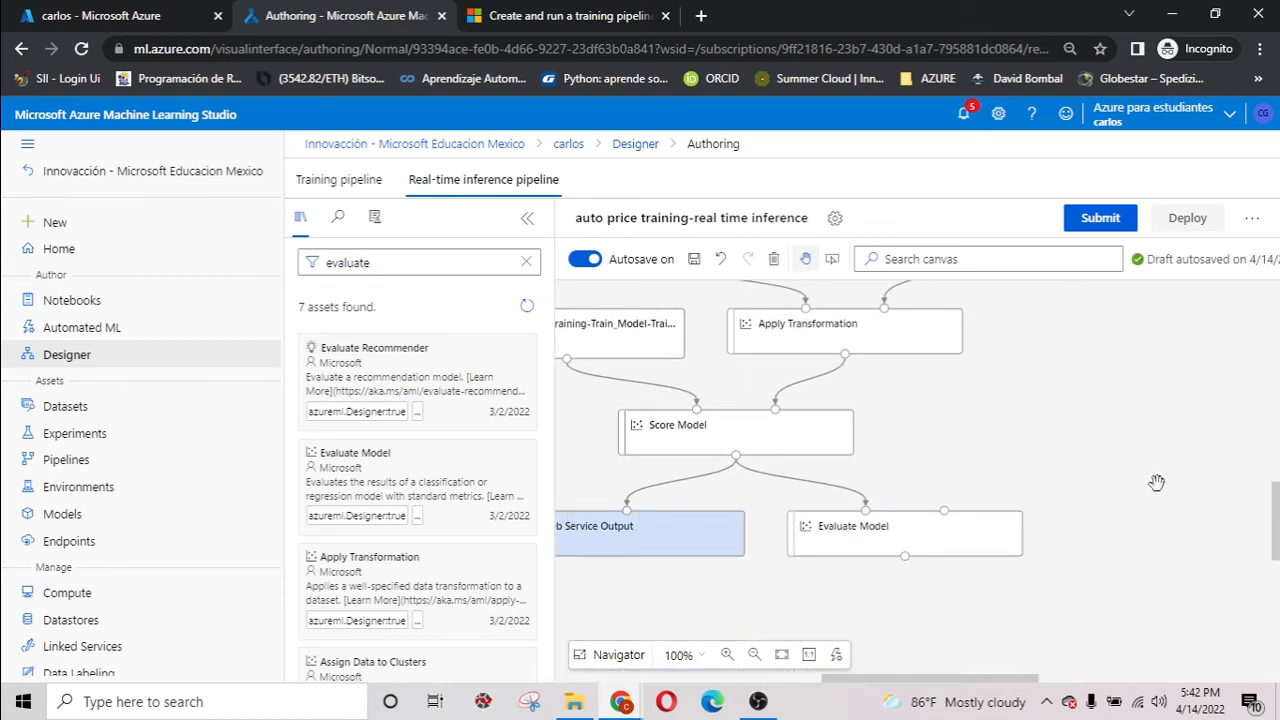
{"action": "right_click", "coordinate": [940, 533]}
{"action": "left_click", "coordinate": [1110, 435]}
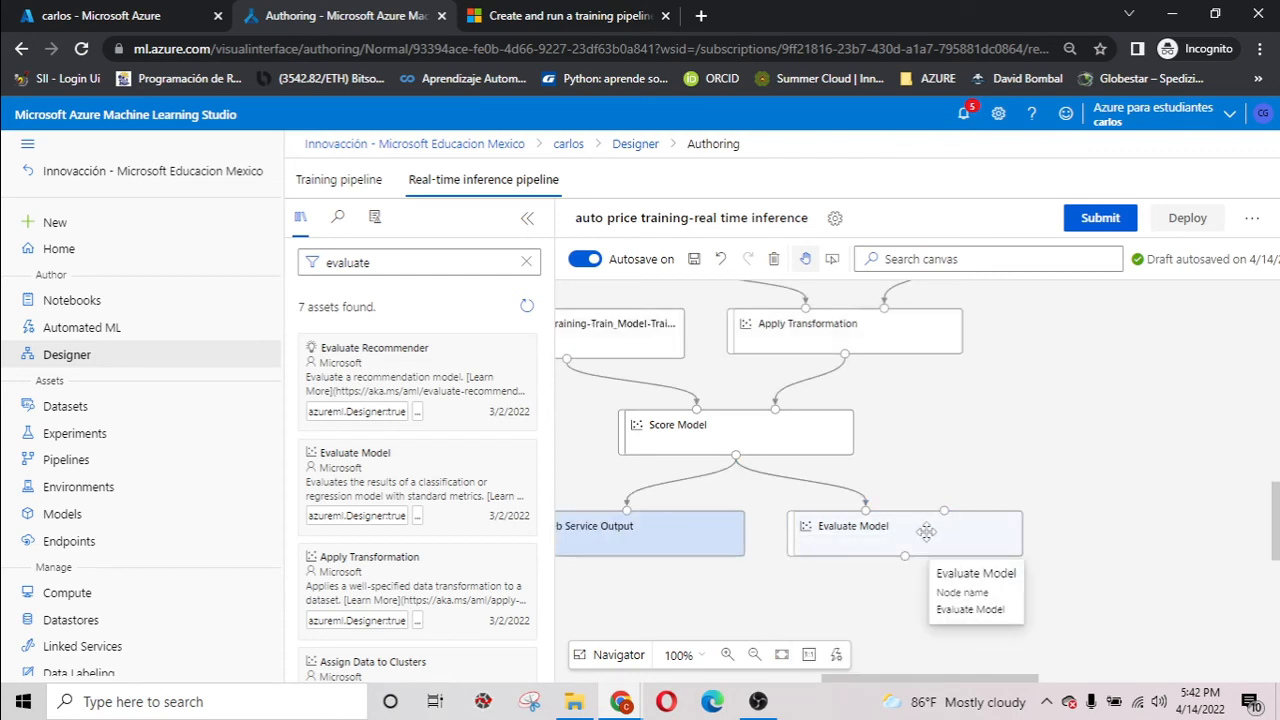
{"action": "right_click", "coordinate": [923, 532]}
{"action": "left_click", "coordinate": [869, 580]}
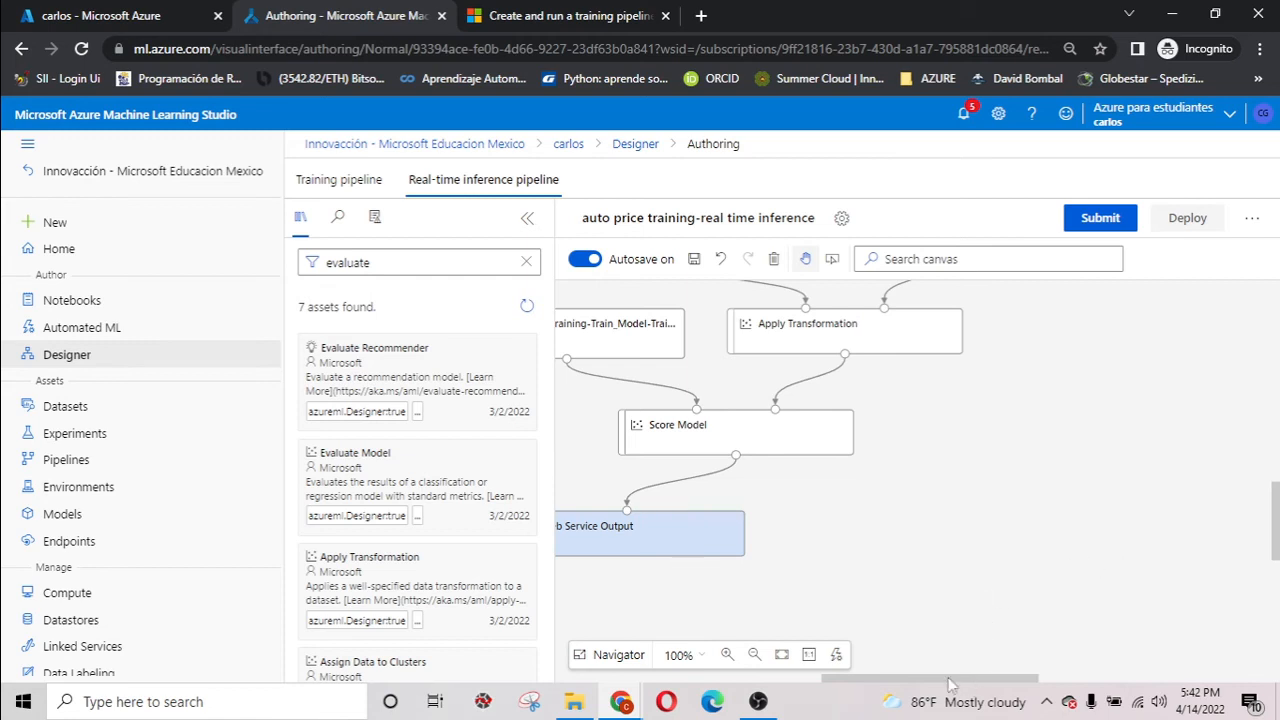
Find the Enter Data Manually component and add it to the canvas beside Web Service Input.
{"action": "left_click_drag", "start_coordinate": [950, 680], "coordinate": [897, 680]}
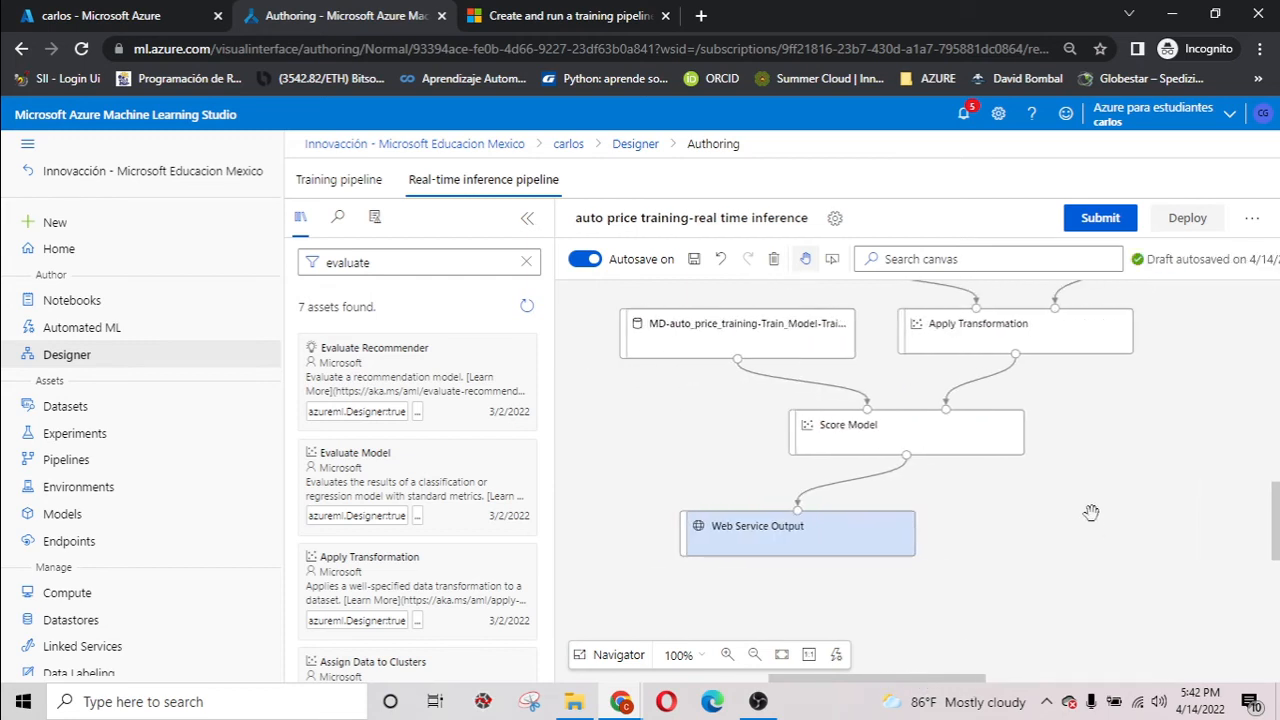
{"action": "key", "text": "ctrl+minus"}
{"action": "key", "text": "ctrl+minus"}
{"action": "key", "text": "ctrl+minus"}
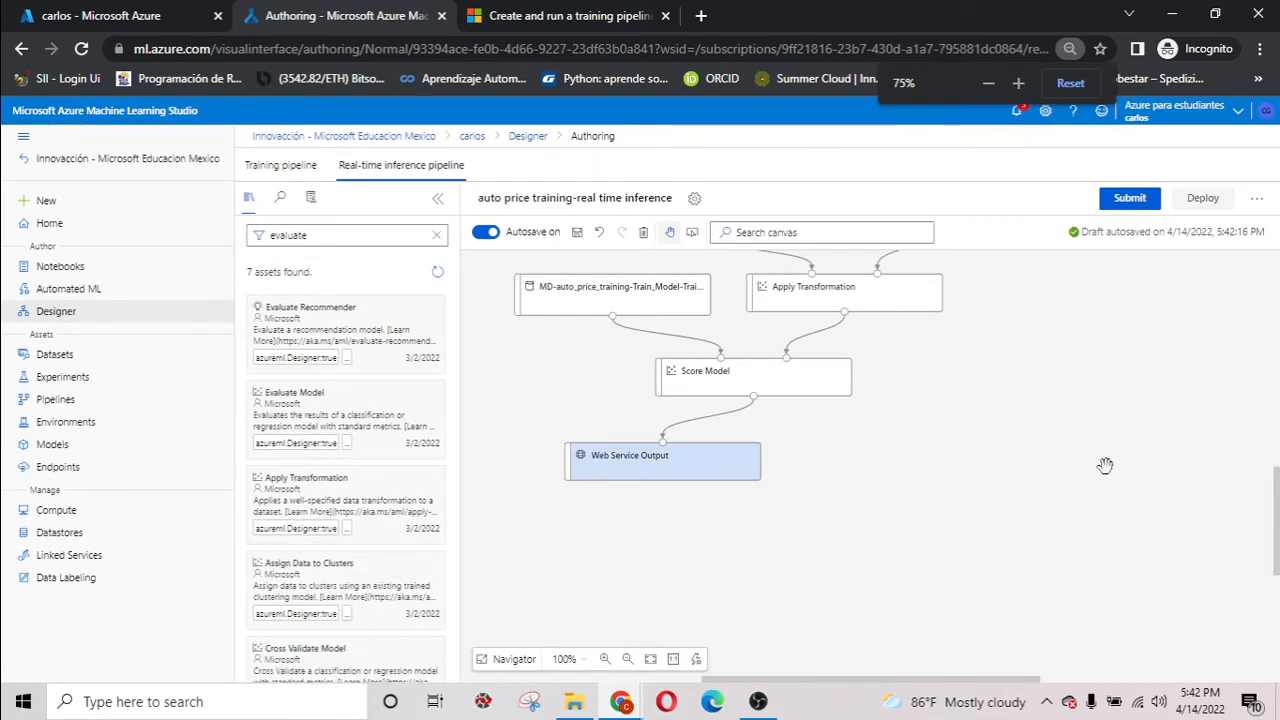
{"action": "left_click_drag", "start_coordinate": [1277, 490], "coordinate": [1279, 383]}
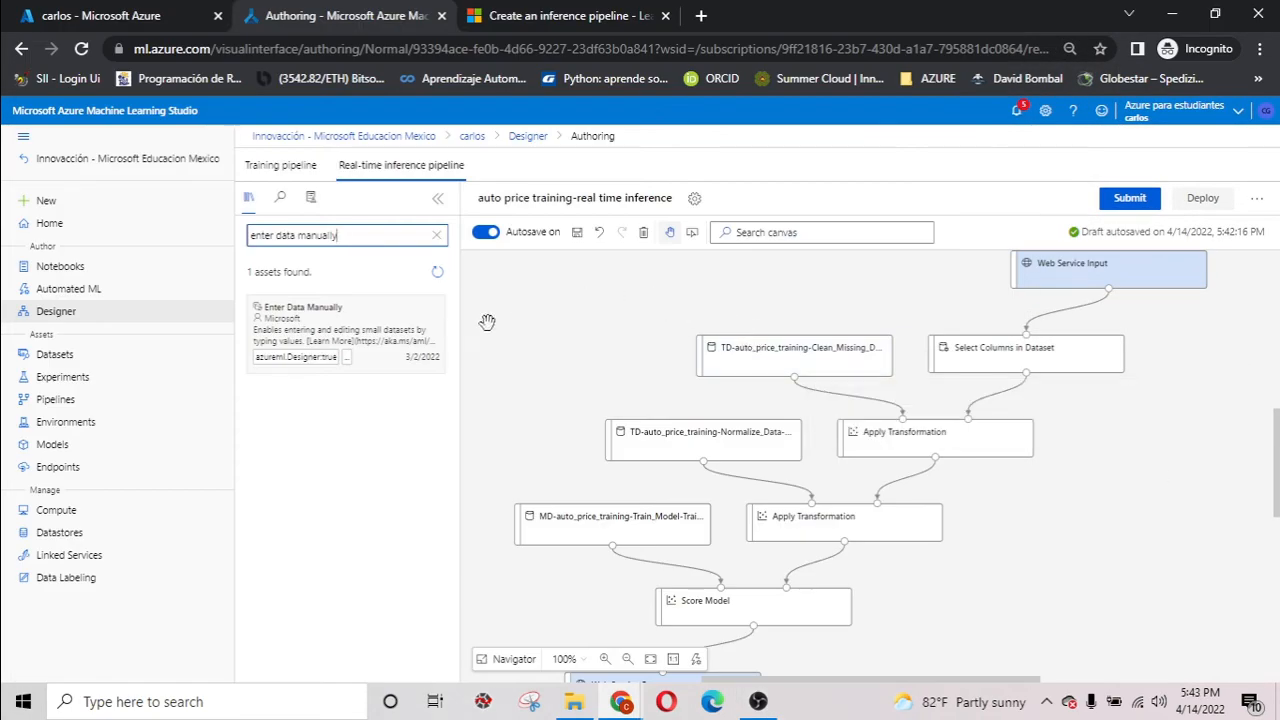
{"action": "left_click_drag", "start_coordinate": [300, 310], "coordinate": [838, 267]}
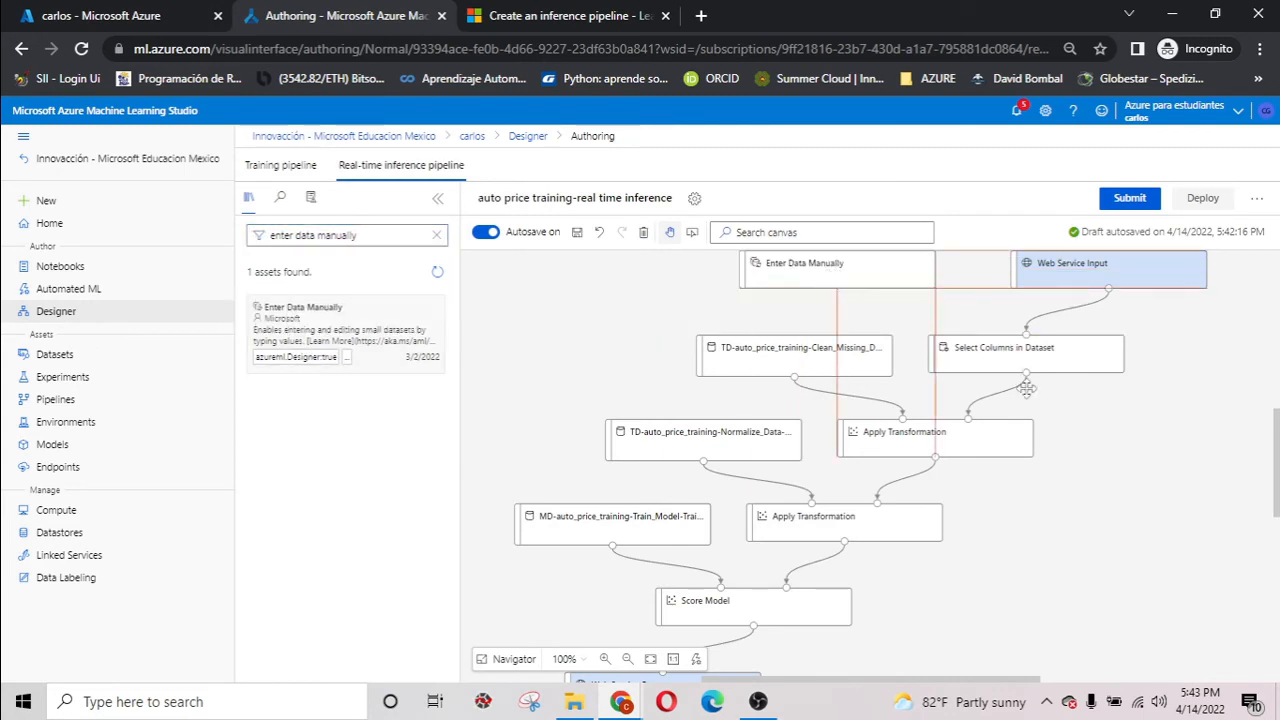
Enter the automobile CSV header beginning symboling,normalized-losses,make and three sample rows in Enter Data Manually, and connect its output to Select Columns in Dataset.
{"action": "left_click", "coordinate": [902, 441]}
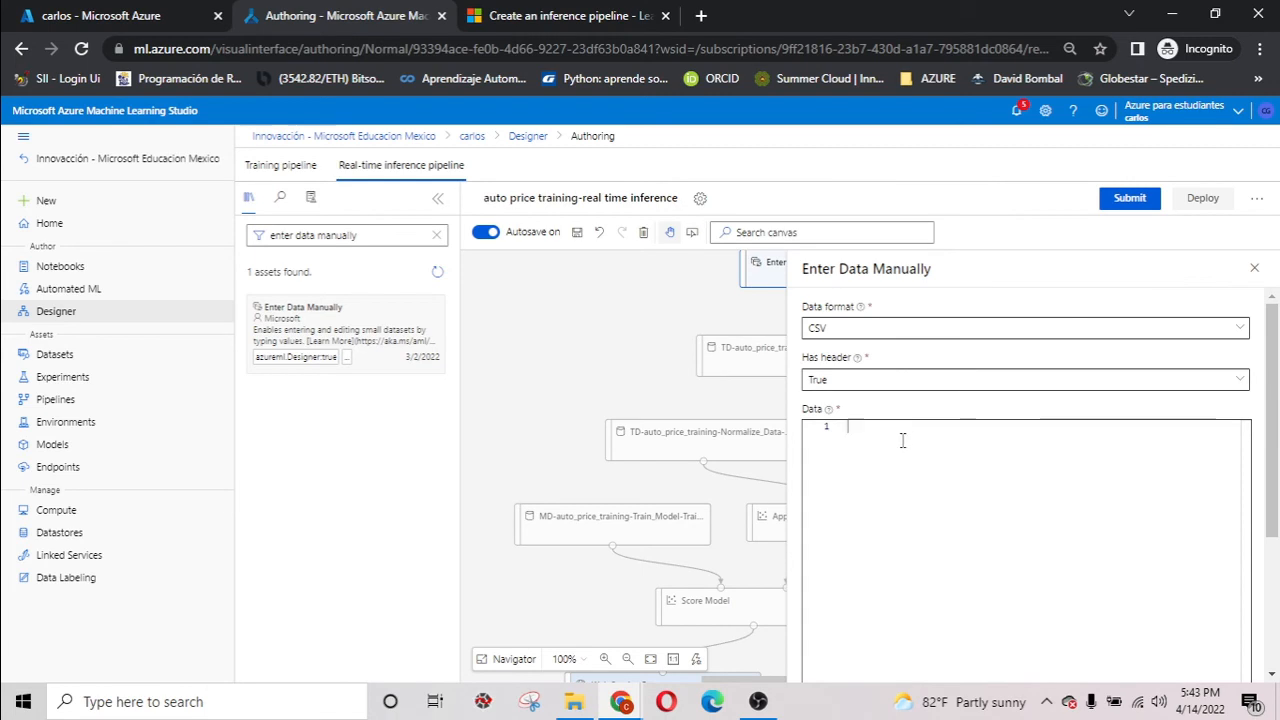
{"action": "type", "text": "symboling,normalized-losses,make,fuel-type,aspiration,num-of-doors,body-style,drive-wheels,engine-location,wheel-base,length,width,height,curb-weight,engine-type,num-of-cylinders,engine-size,fuel-system,bore,stroke,compression-ratio,horsepower,peak-rpm,city-mpg,highway-mpg 3,NaN,alfa-romero,gas,std,two,convertible,rwd,front,88.6,168.8,64.1,48.8,2548,dohc,four,130,mpfi,3.47,2.68,9,111,5000,21,27 3,NaN,alfa-romero,gas,std,two,convertible,rwd,front,88.6,168.8,64.1,48.8,2548,dohc,four,130,mpfi,3.47,2.68,9,111,5000,21,27 1,NaN,alfa-romero,gas,std,two,hatchback,rwd,front,94.5,171.2,65.5,52.4,2823,ohcv,six,152,mpfi,2.68,3.47,9,154,5000,19,26"}
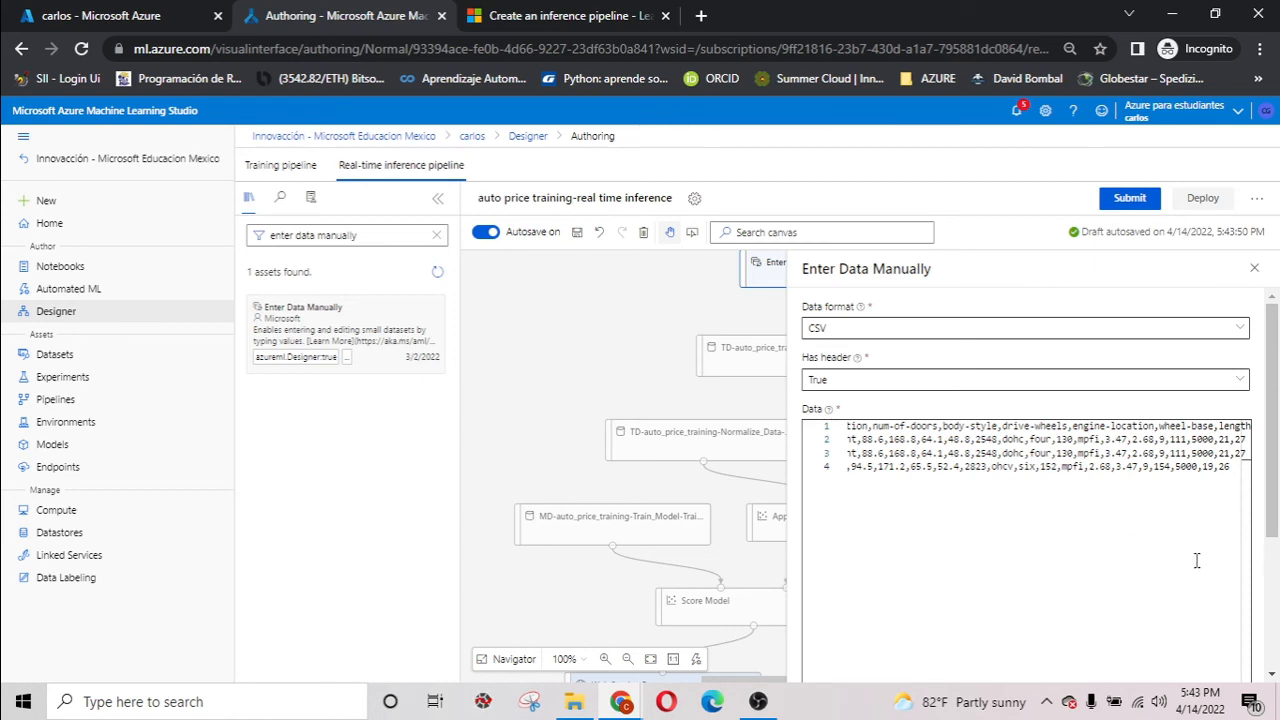
{"action": "left_click", "coordinate": [700, 303]}
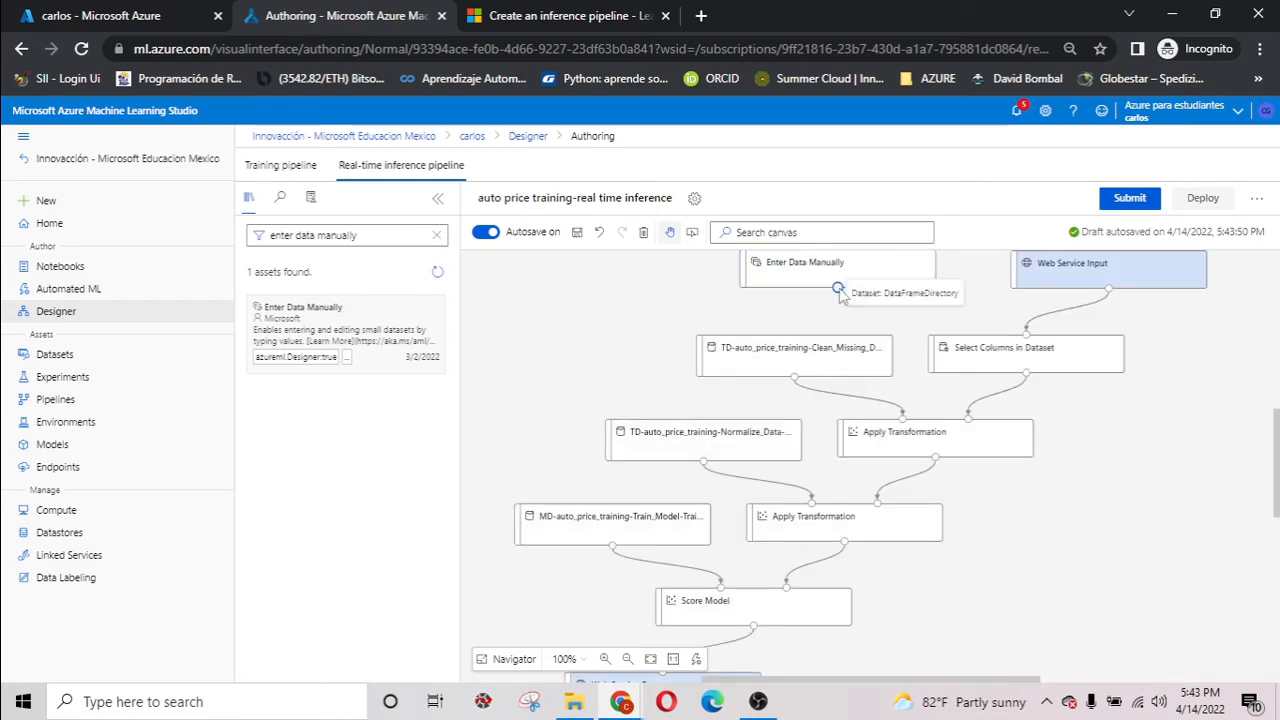
{"action": "left_click_drag", "start_coordinate": [838, 287], "coordinate": [1026, 334]}
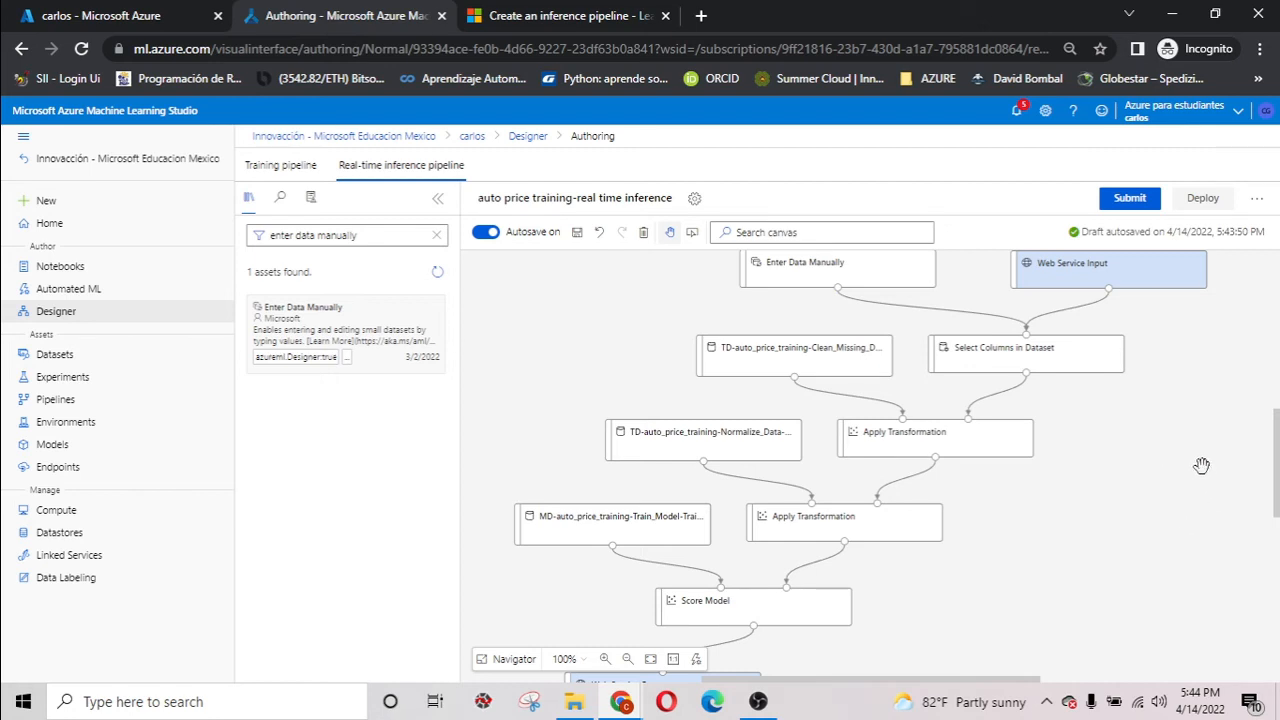
Remove the price column from the Select Columns in Dataset component and save the selection.
{"action": "left_click", "coordinate": [1079, 359]}
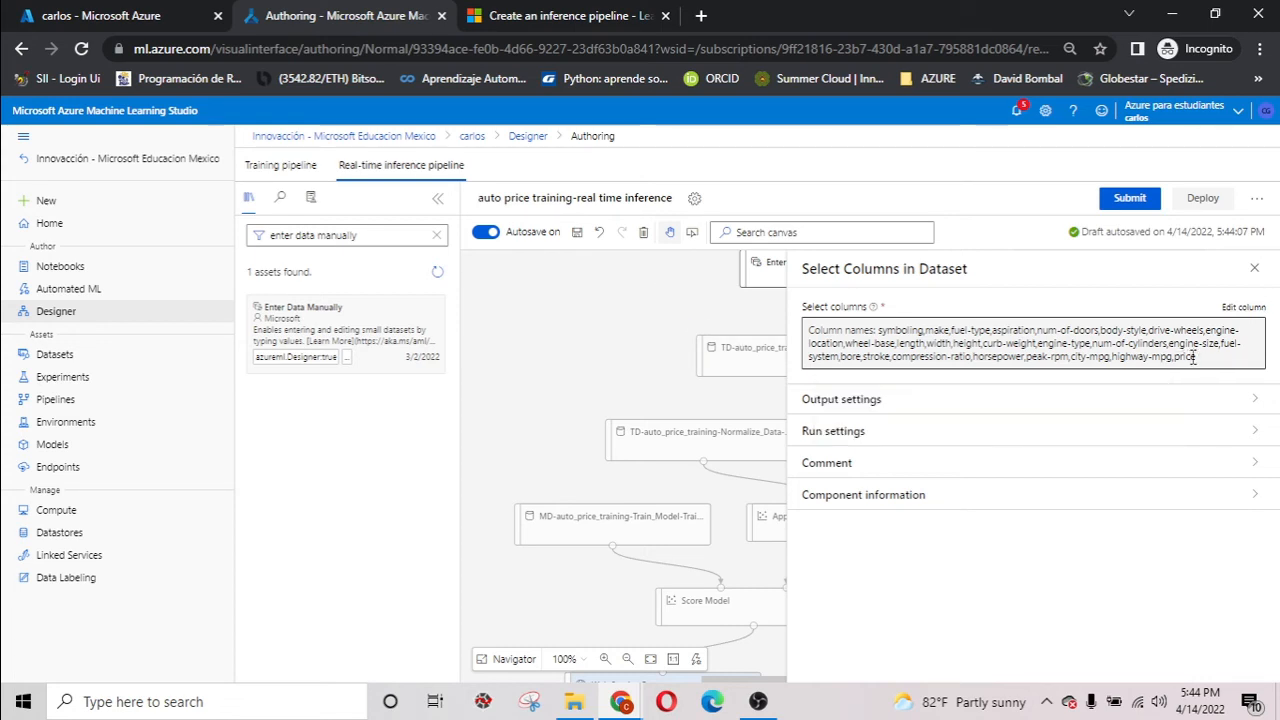
{"action": "left_click", "coordinate": [1240, 307]}
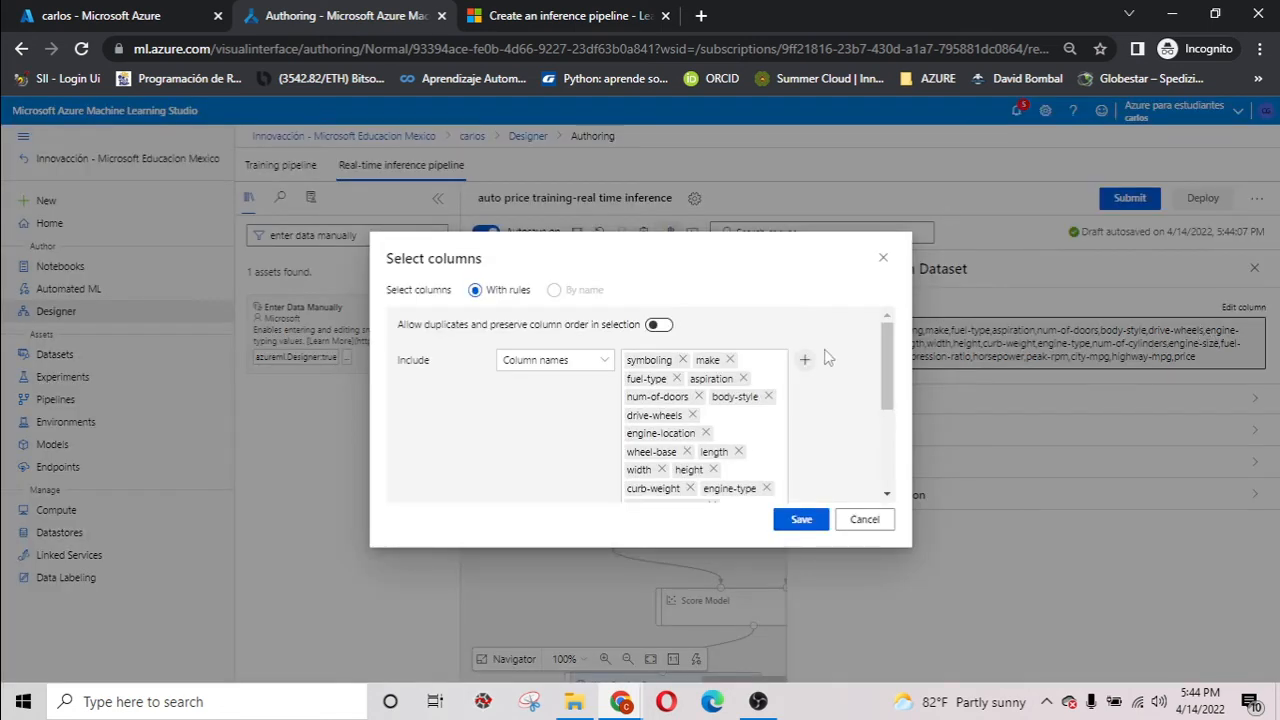
{"action": "scroll", "coordinate": [748, 447], "scroll_direction": "down", "scroll_amount": 3}
{"action": "left_click", "coordinate": [659, 443]}
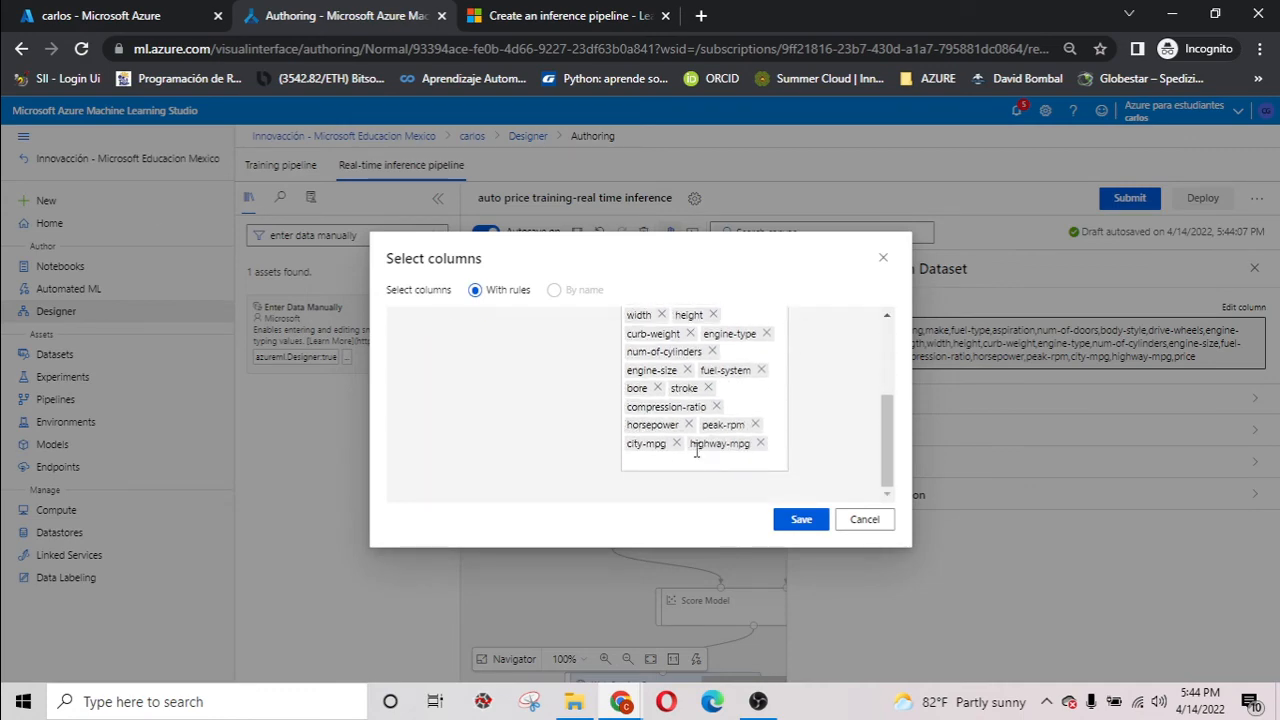
{"action": "left_click", "coordinate": [800, 519]}
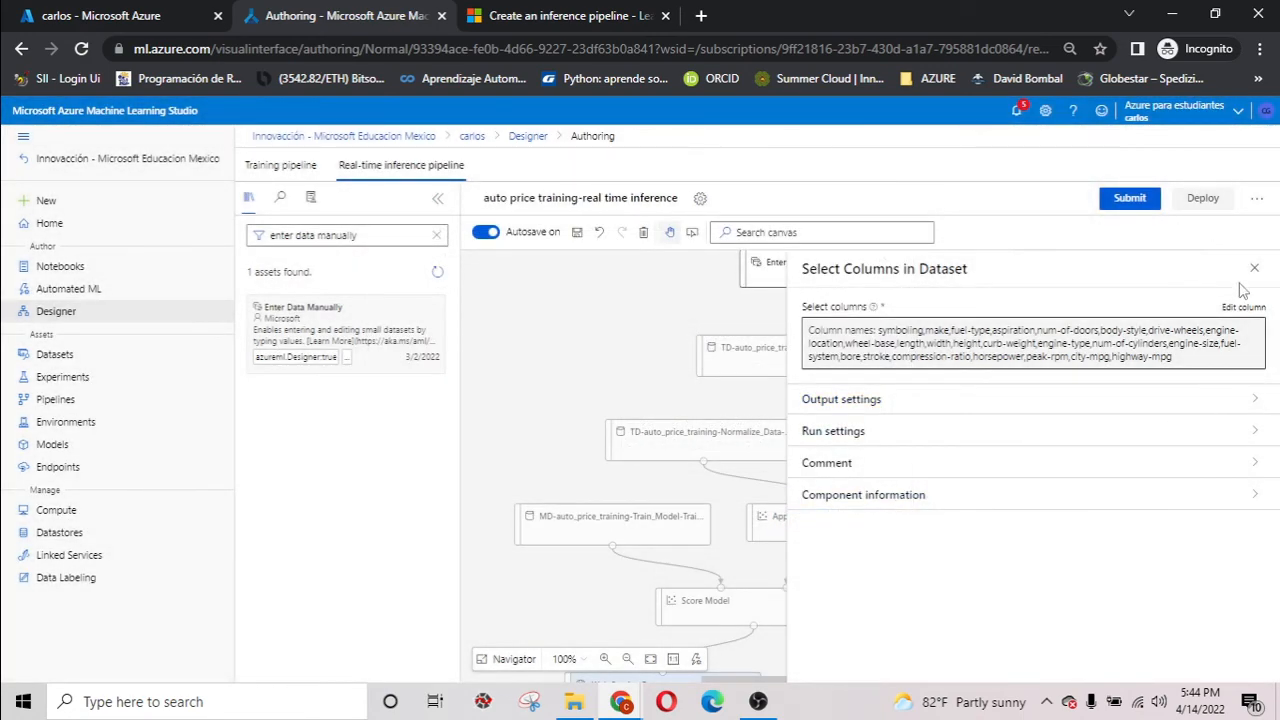
{"action": "left_click", "coordinate": [1254, 272]}
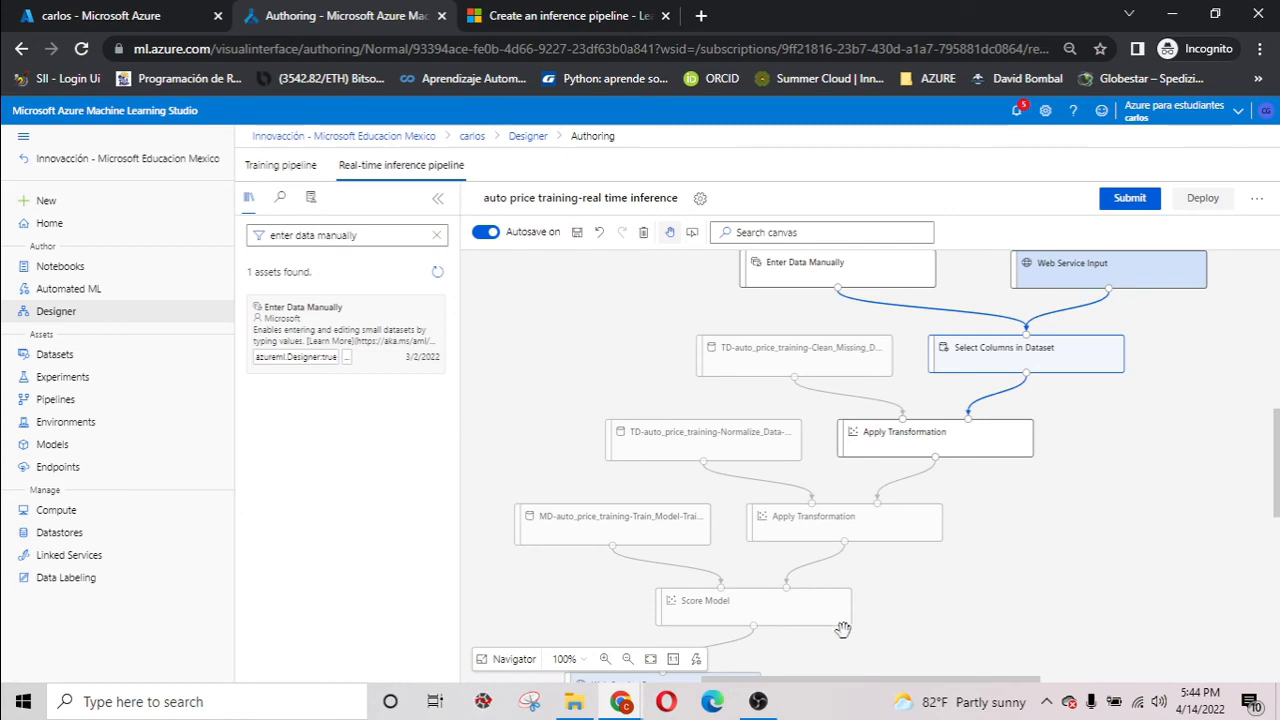
{"action": "left_click", "coordinate": [758, 701]}
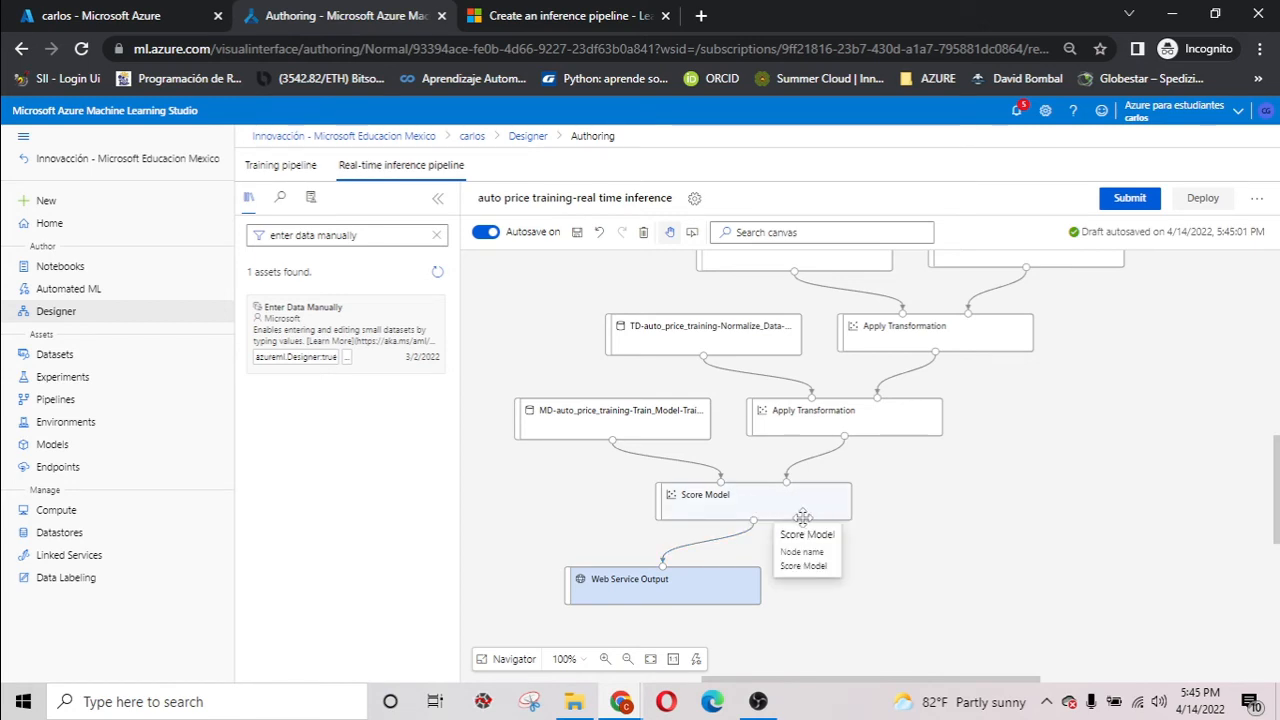
Delete the connection between Score Model and Web Service Output, and place an Execute Python Script component between them.
{"action": "left_click", "coordinate": [756, 585]}
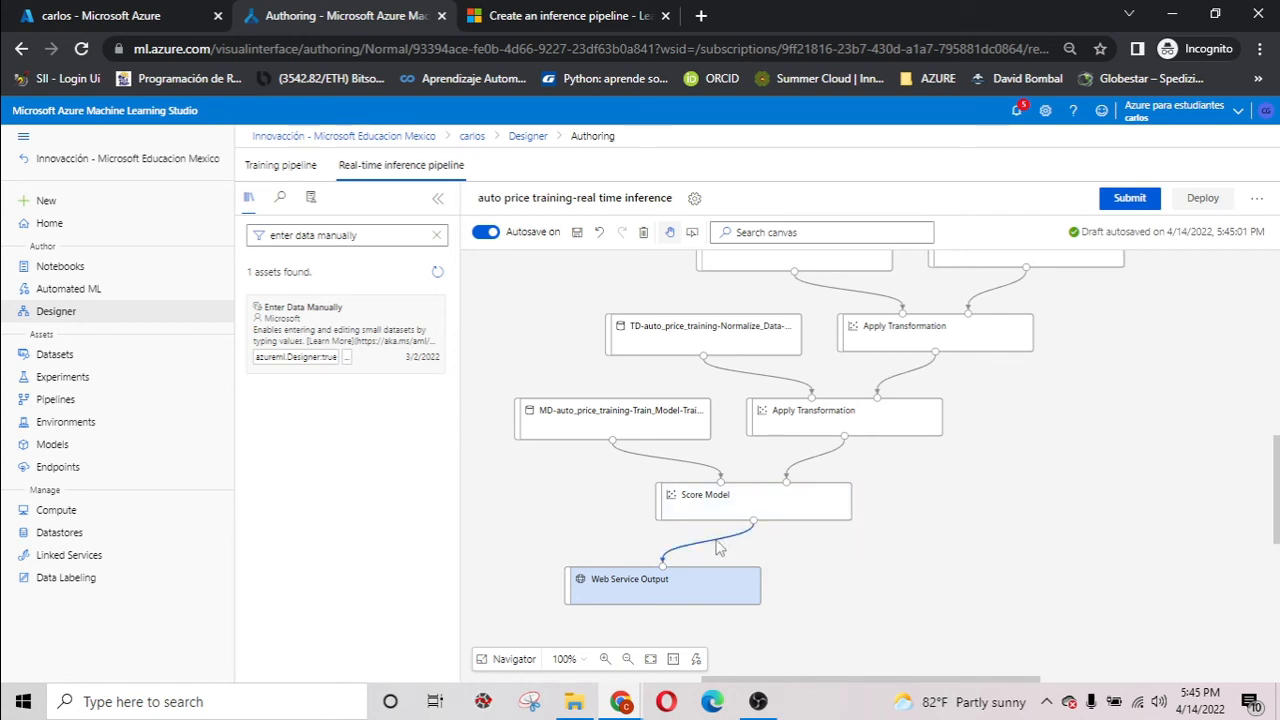
{"action": "key", "text": "Delete"}
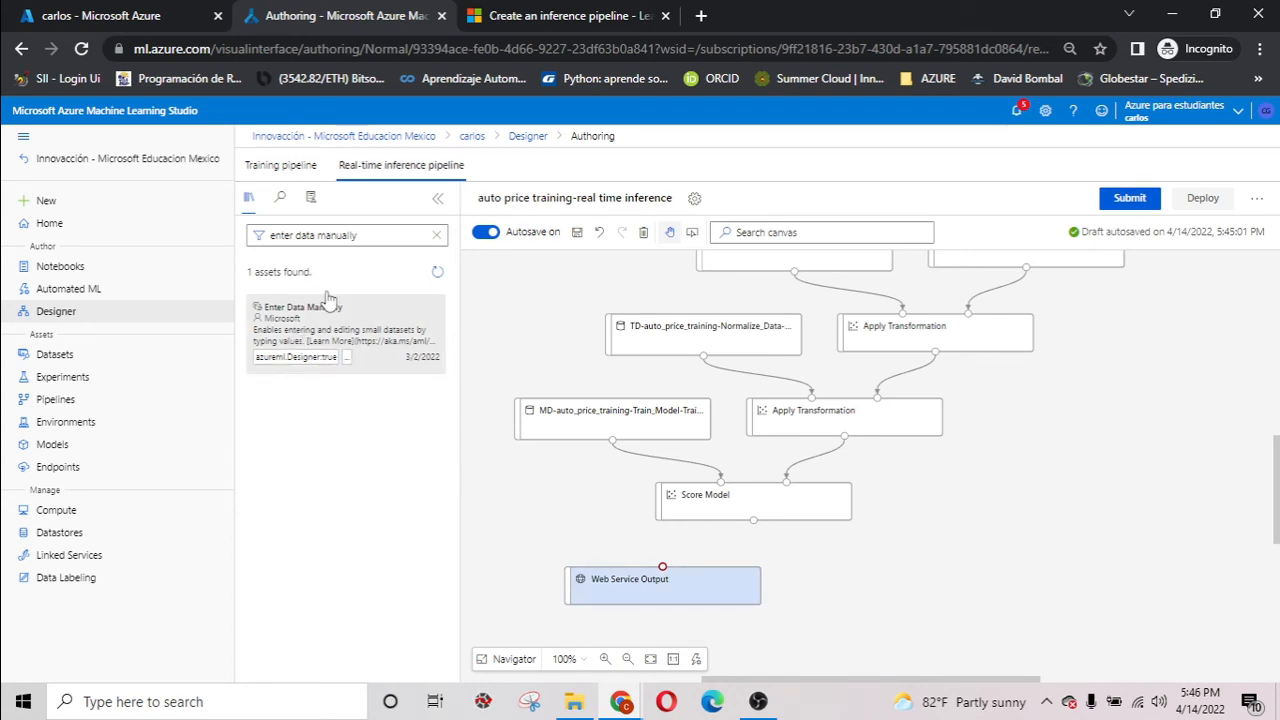
{"action": "left_click_drag", "start_coordinate": [357, 234], "coordinate": [232, 233]}
{"action": "type", "text": "ex"}
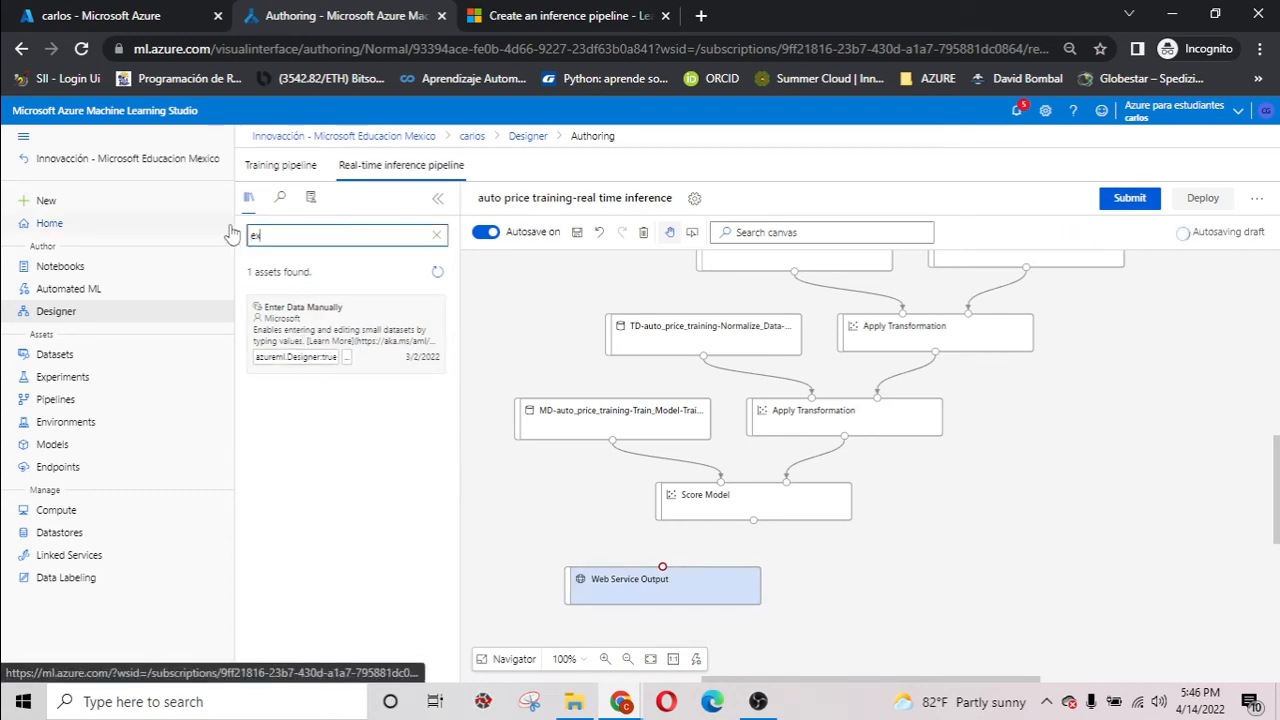
{"action": "type", "text": "ce"}
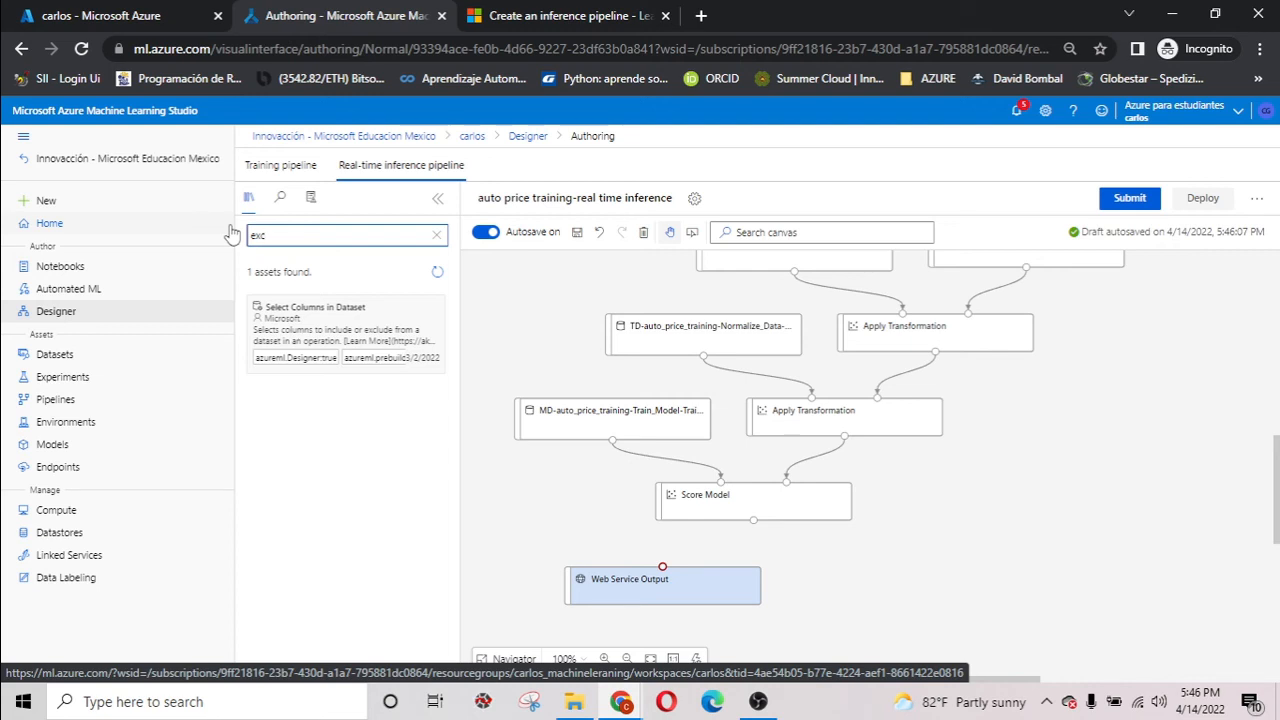
{"action": "key", "text": "BackSpace"}
{"action": "type", "text": "ec"}
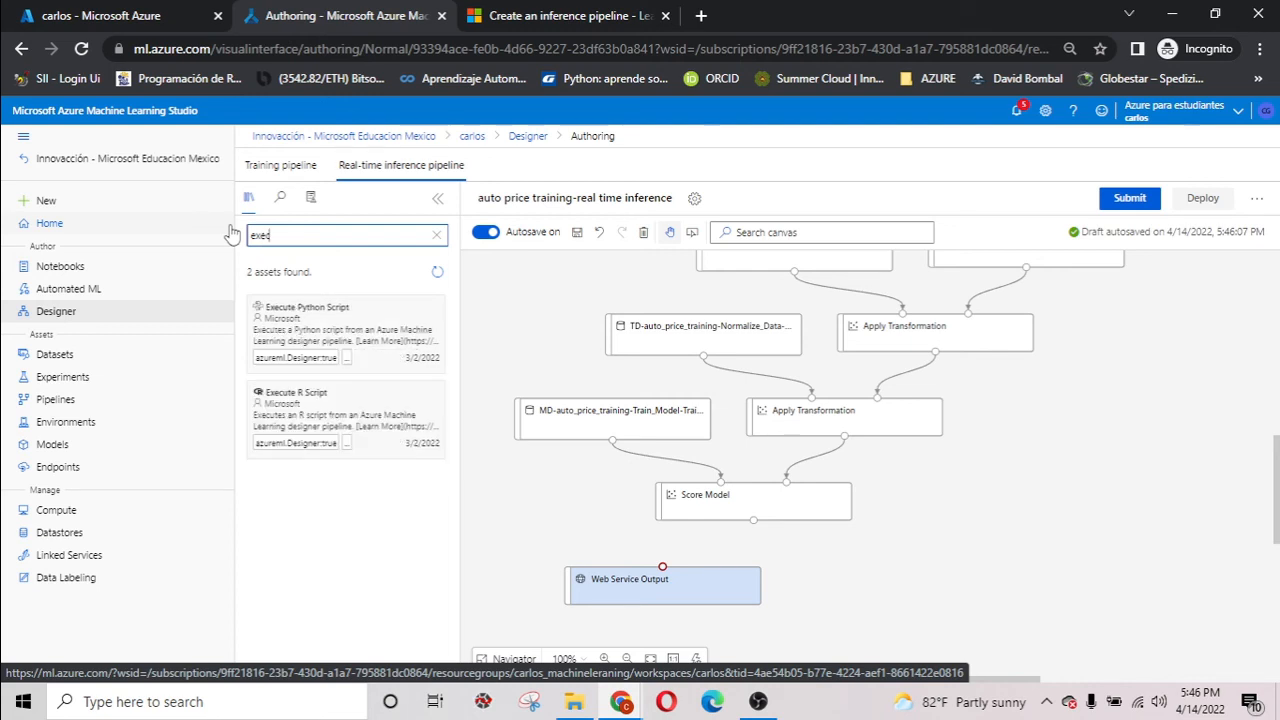
{"action": "type", "text": "ute python"}
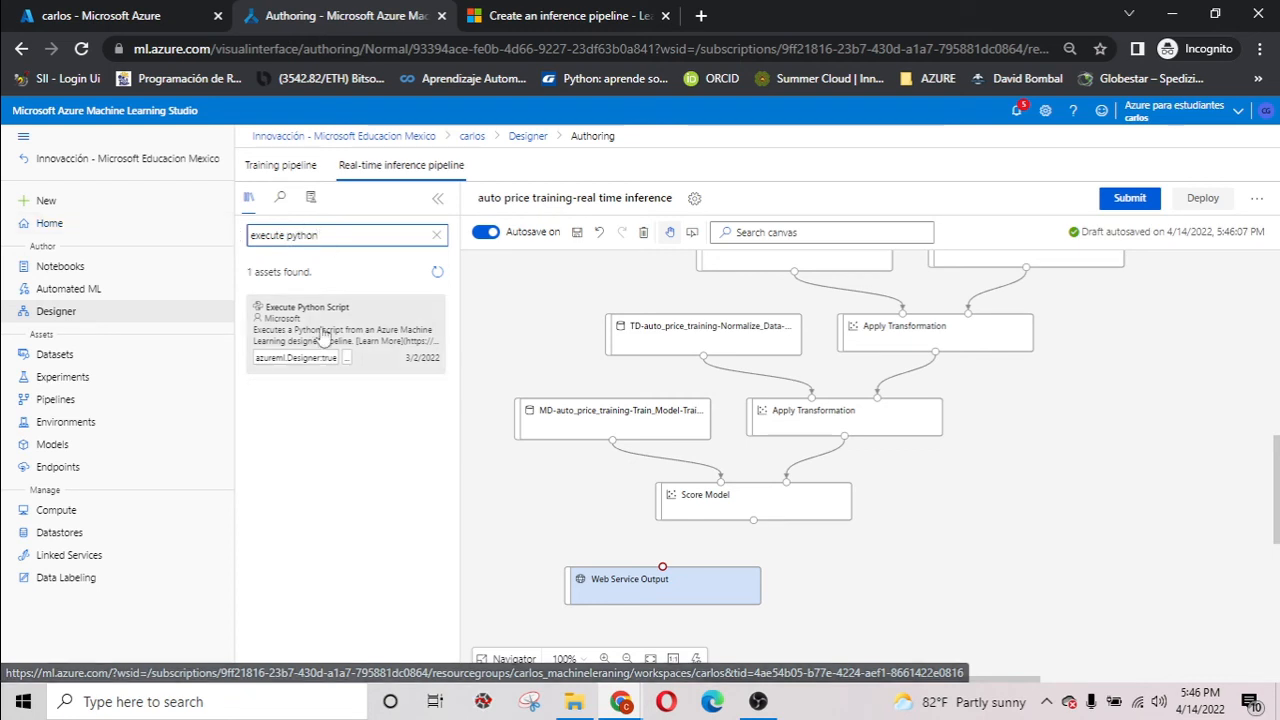
{"action": "left_click_drag", "start_coordinate": [318, 332], "coordinate": [563, 540]}
{"action": "left_click_drag", "start_coordinate": [681, 610], "coordinate": [677, 660]}
{"action": "left_click_drag", "start_coordinate": [619, 549], "coordinate": [751, 590]}
{"action": "left_click", "coordinate": [1254, 268]}
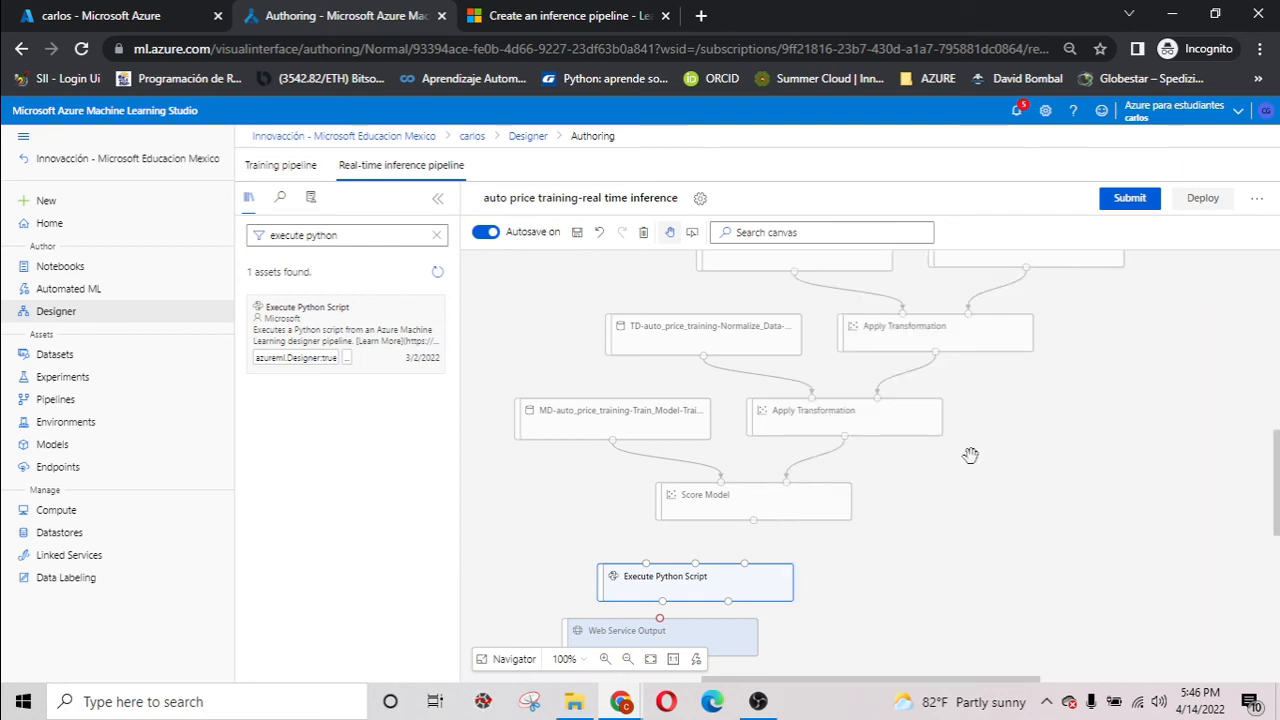
Connect Score Model's output to the first input of Execute Python Script, and its first output to Web Service Output.
{"action": "scroll", "coordinate": [913, 610], "scroll_direction": "down", "scroll_amount": 1}
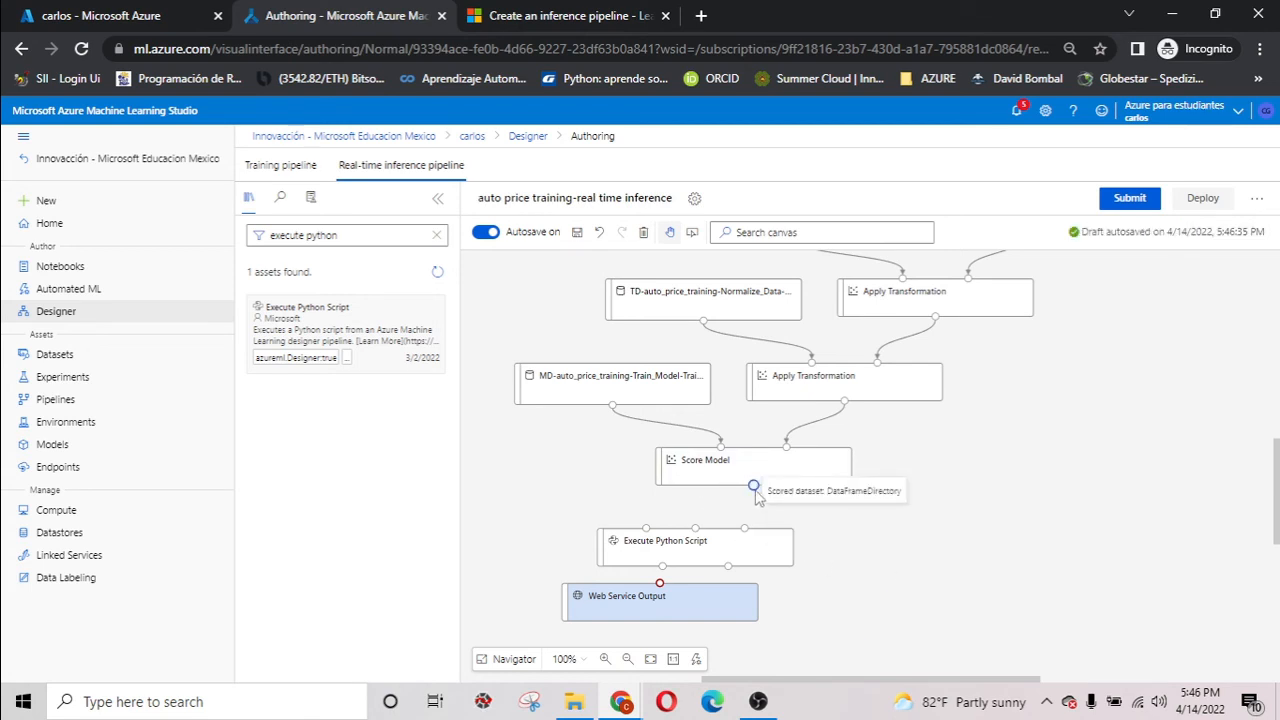
{"action": "left_click_drag", "start_coordinate": [753, 486], "coordinate": [646, 530]}
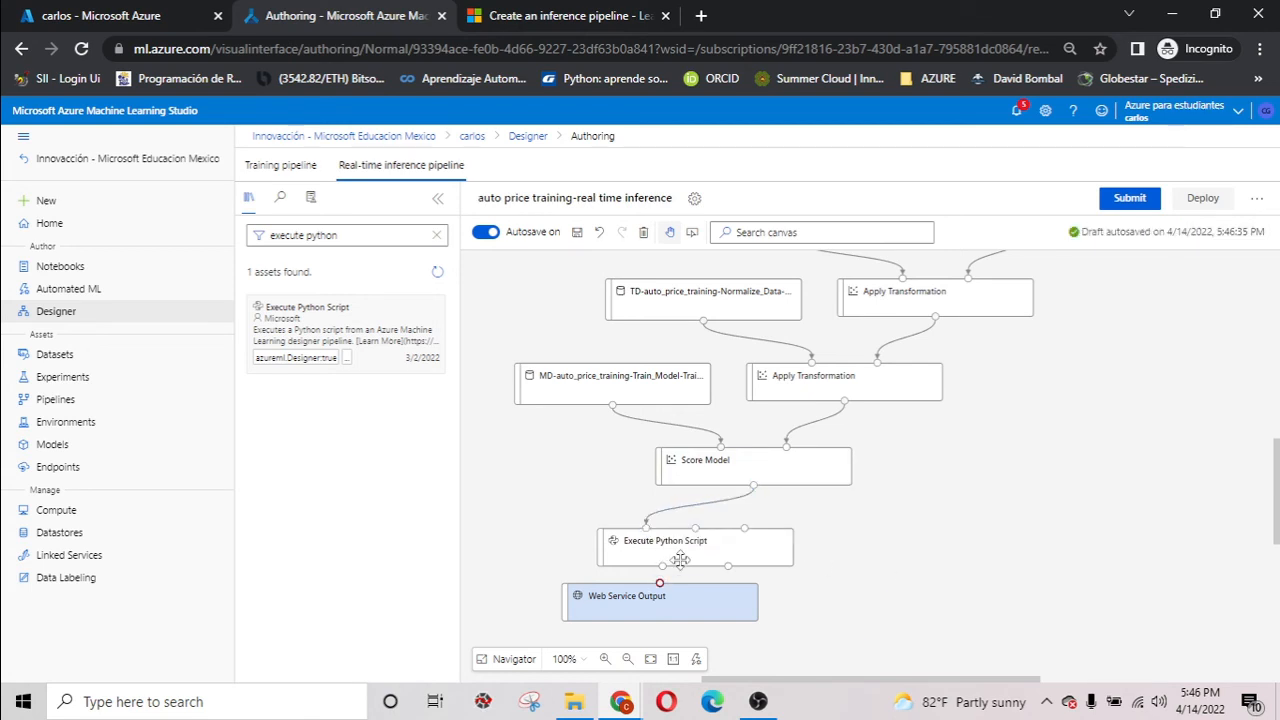
{"action": "left_click_drag", "start_coordinate": [698, 541], "coordinate": [664, 598]}
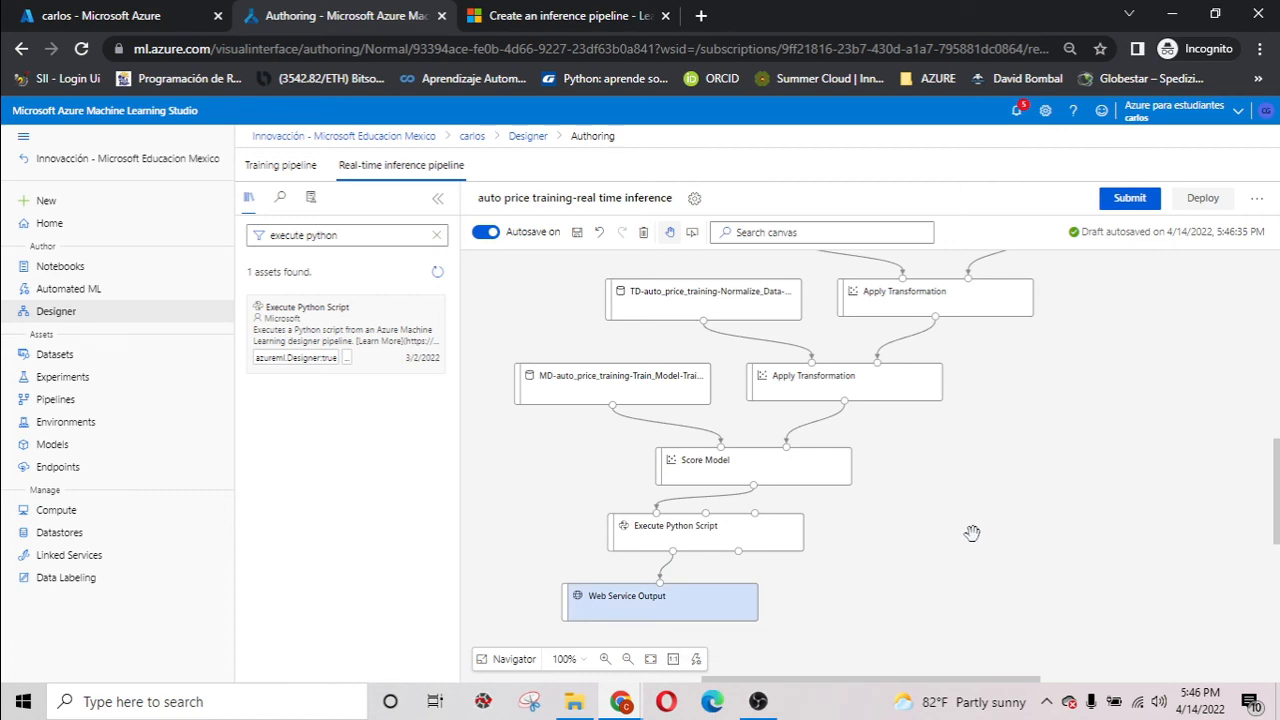
Replace the Execute Python Script code with a function returning only the Scored Labels column, renamed to predicted_price.
{"action": "left_click", "coordinate": [705, 532]}
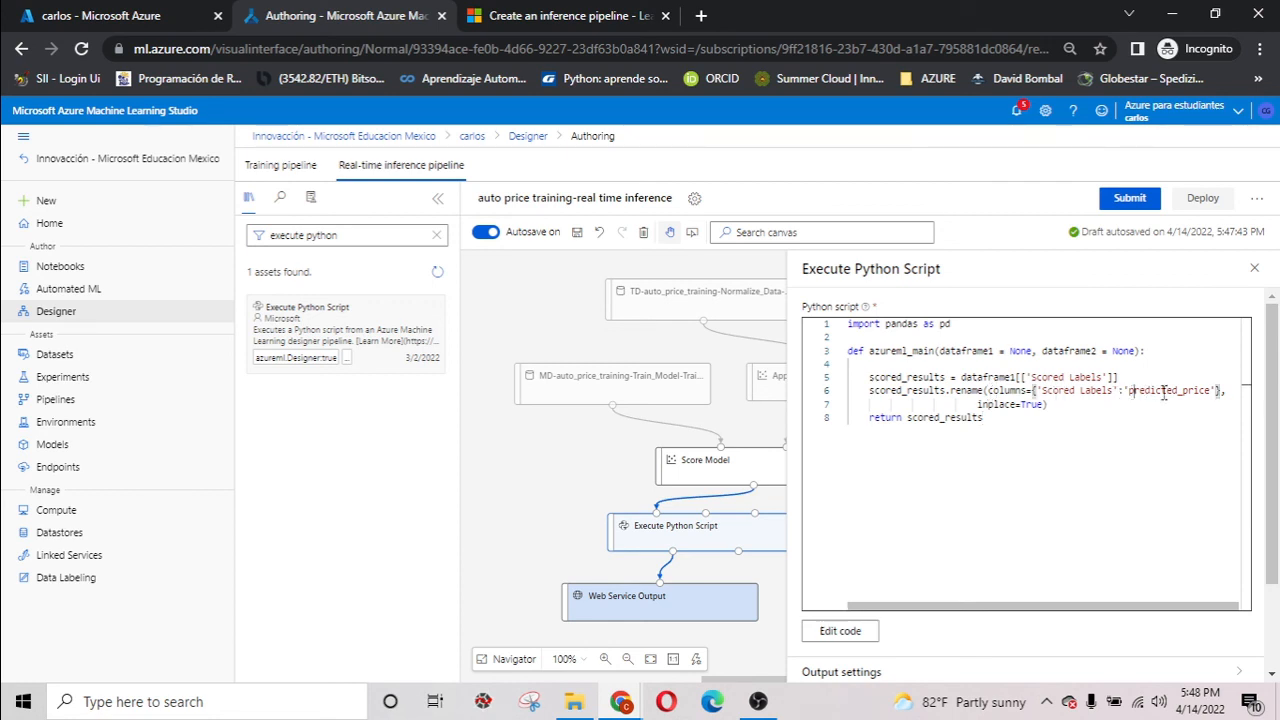
{"action": "left_click_drag", "start_coordinate": [1131, 392], "coordinate": [1206, 392]}
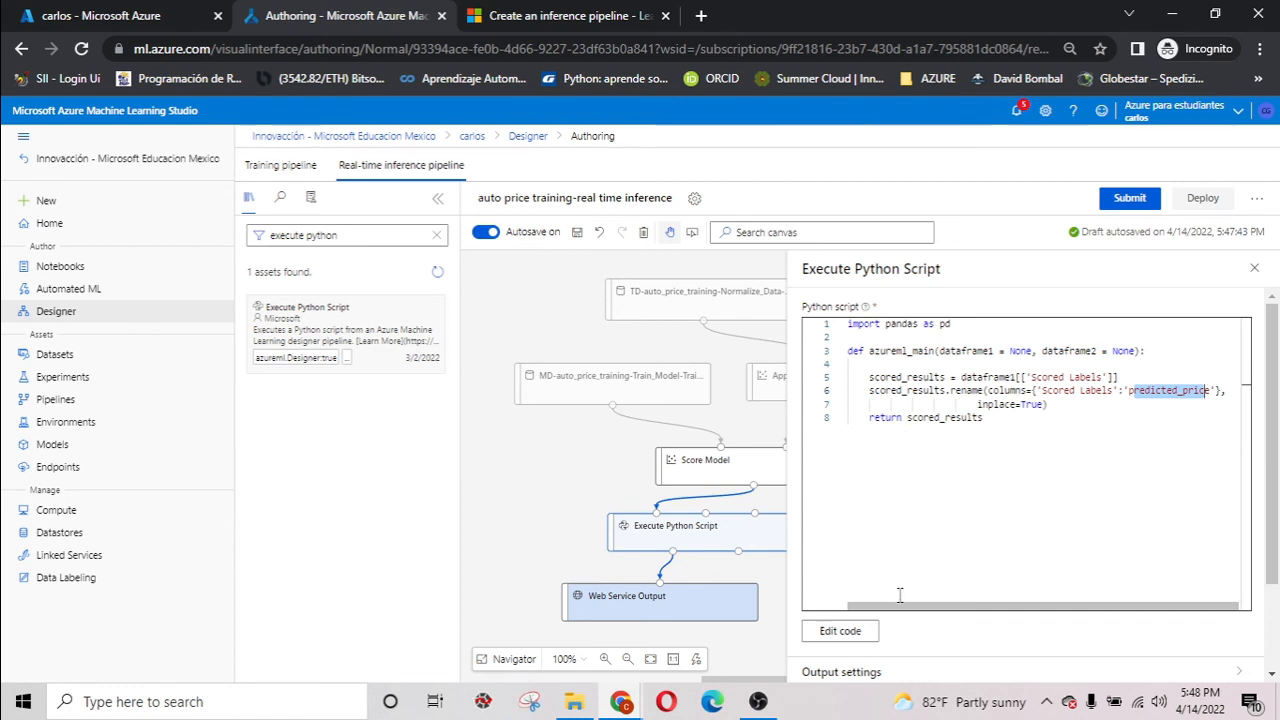
{"action": "left_click", "coordinate": [1254, 268]}
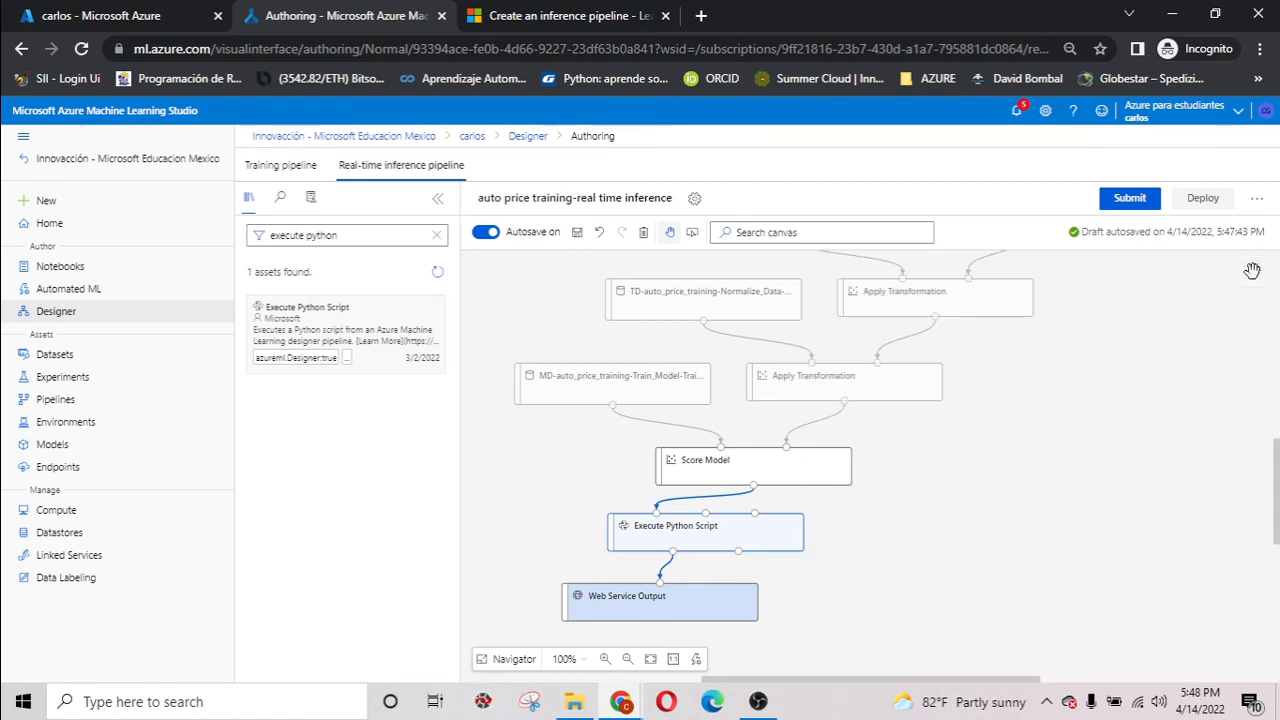
{"action": "left_click", "coordinate": [1084, 508]}
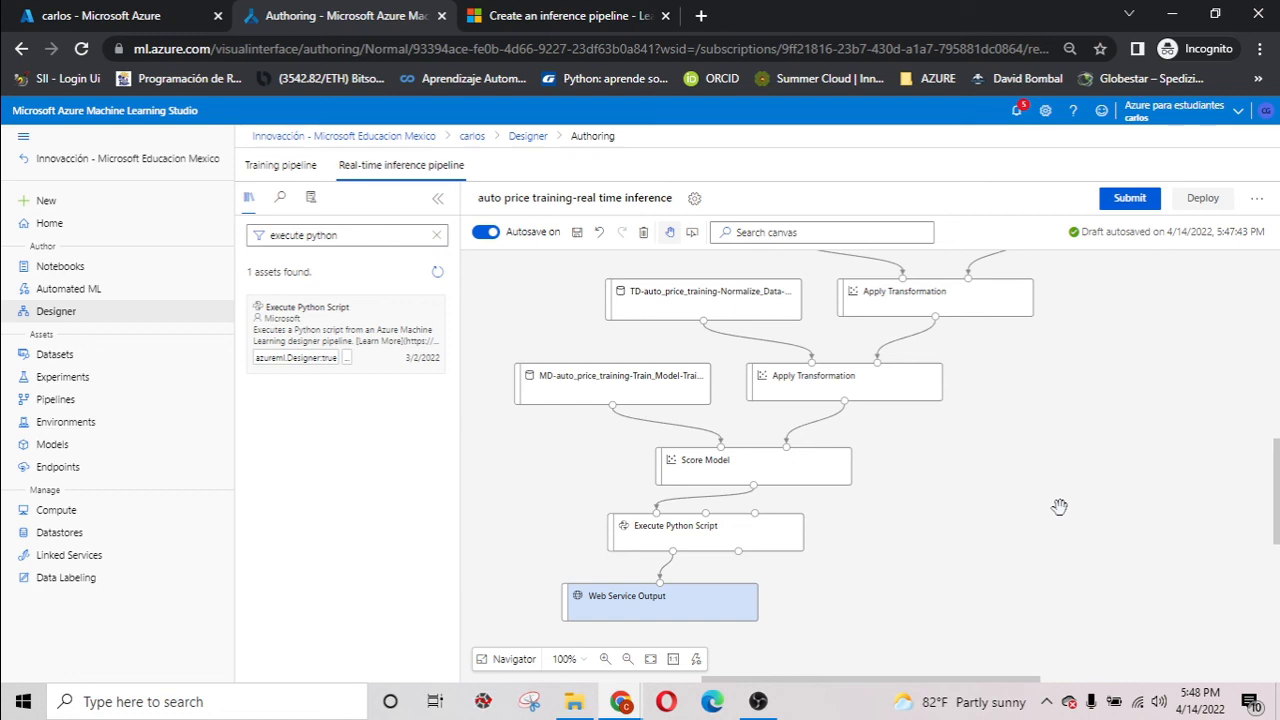
{"action": "left_click", "coordinate": [762, 704]}
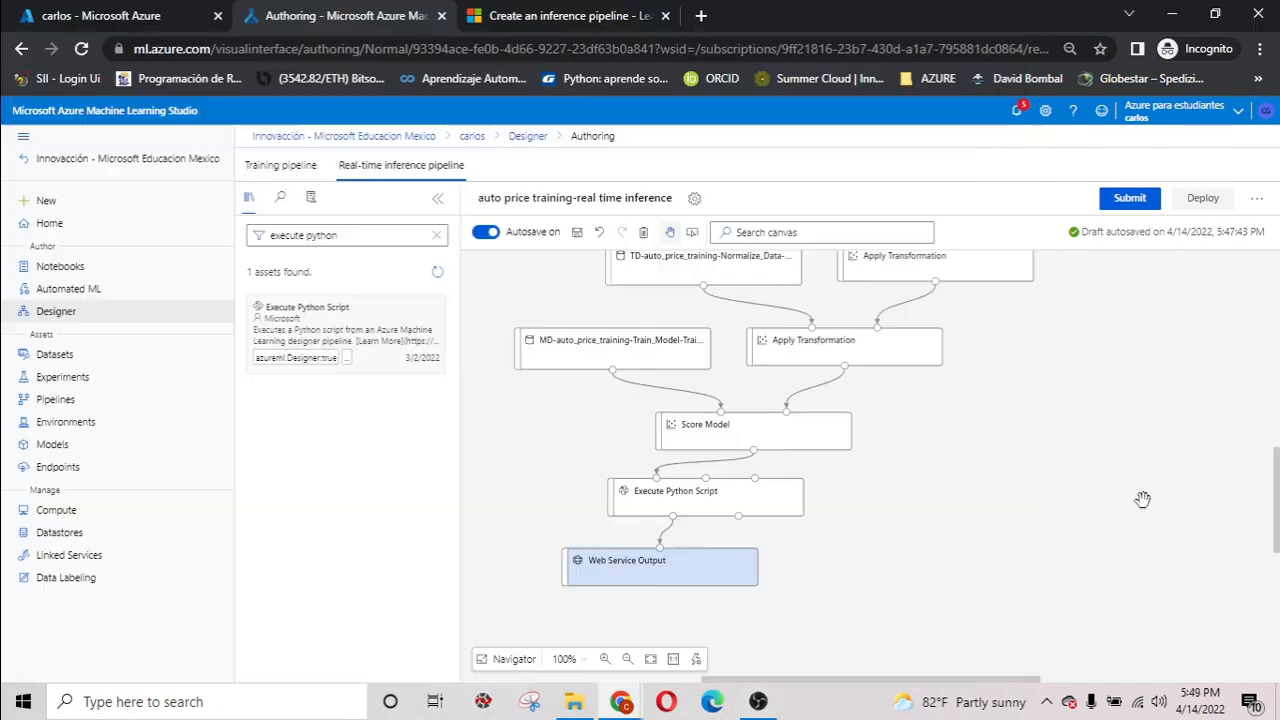
Submit the real-time inference pipeline as a run under a new experiment named mslearn-auto-inference.
{"action": "left_click", "coordinate": [1130, 198]}
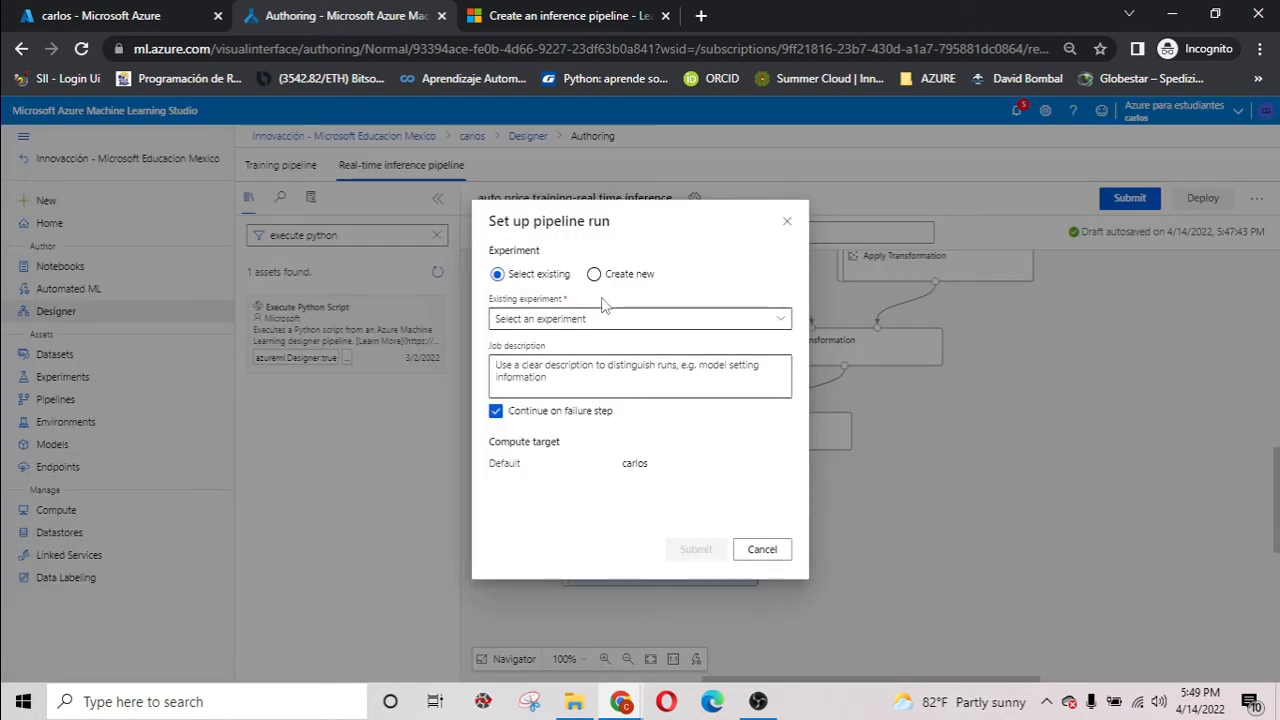
{"action": "left_click", "coordinate": [615, 318]}
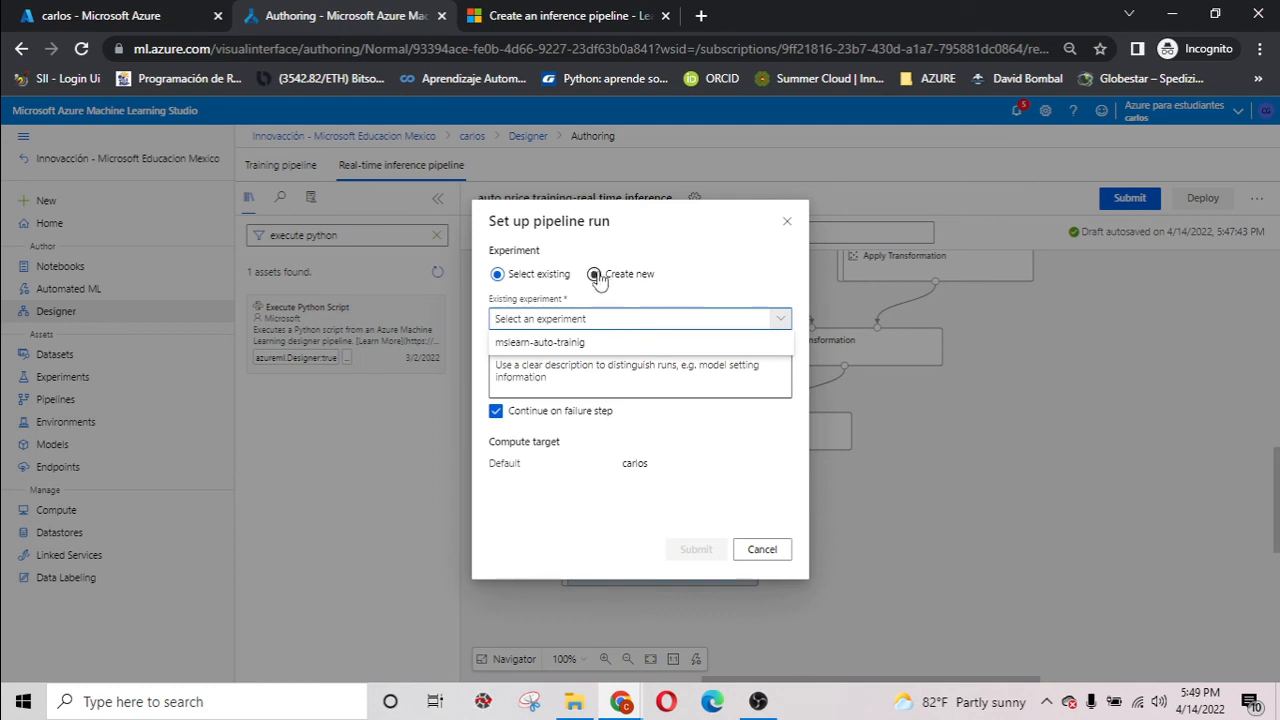
{"action": "left_click", "coordinate": [594, 273]}
{"action": "left_click", "coordinate": [632, 319]}
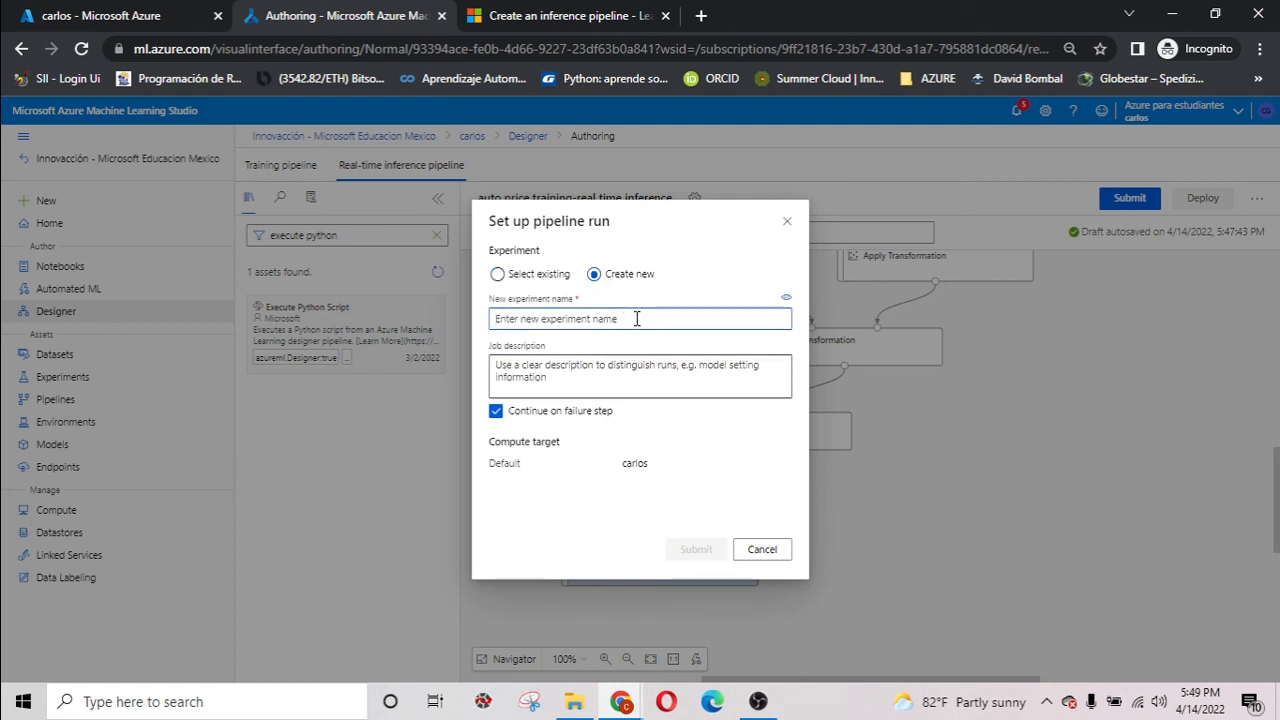
{"action": "type", "text": "mslear"}
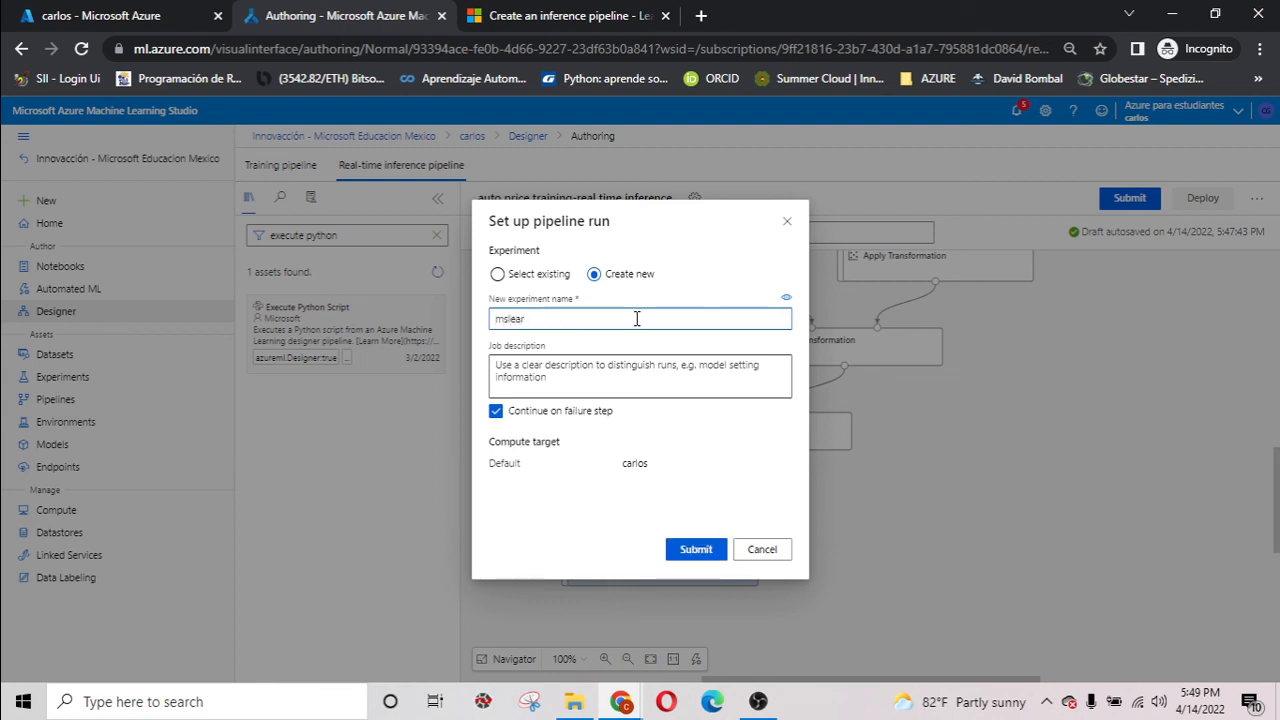
{"action": "type", "text": "n-auto-inference"}
{"action": "left_click", "coordinate": [693, 549]}
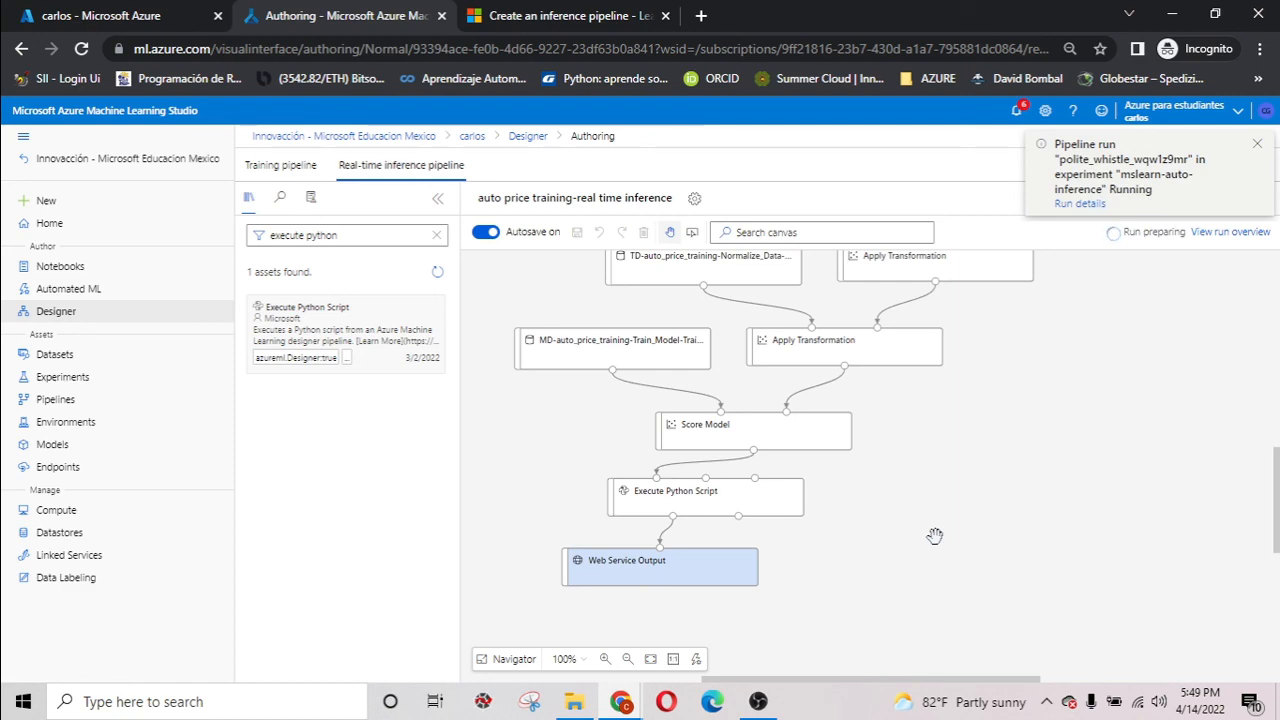
Preview the Result dataset output of the completed Execute Python Script component and widen the preview to inspect the predicted_price column.
{"action": "key", "text": "alt+Tab"}
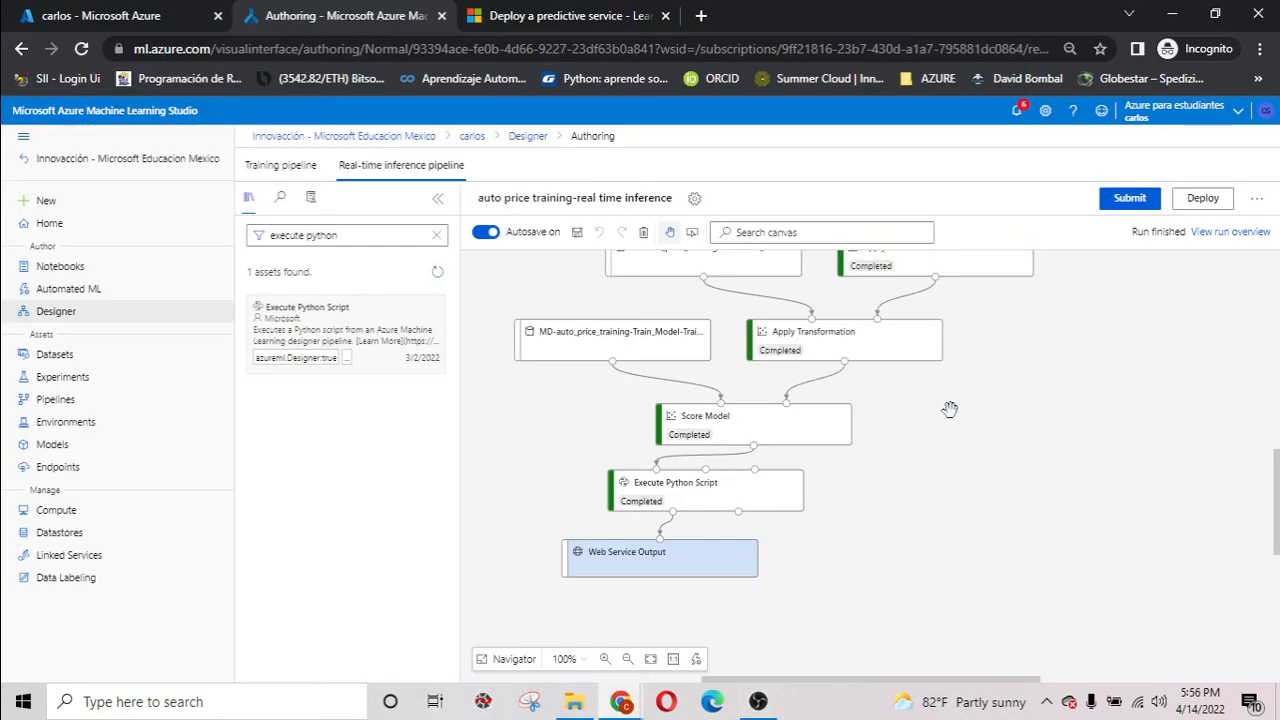
{"action": "left_click", "coordinate": [719, 497]}
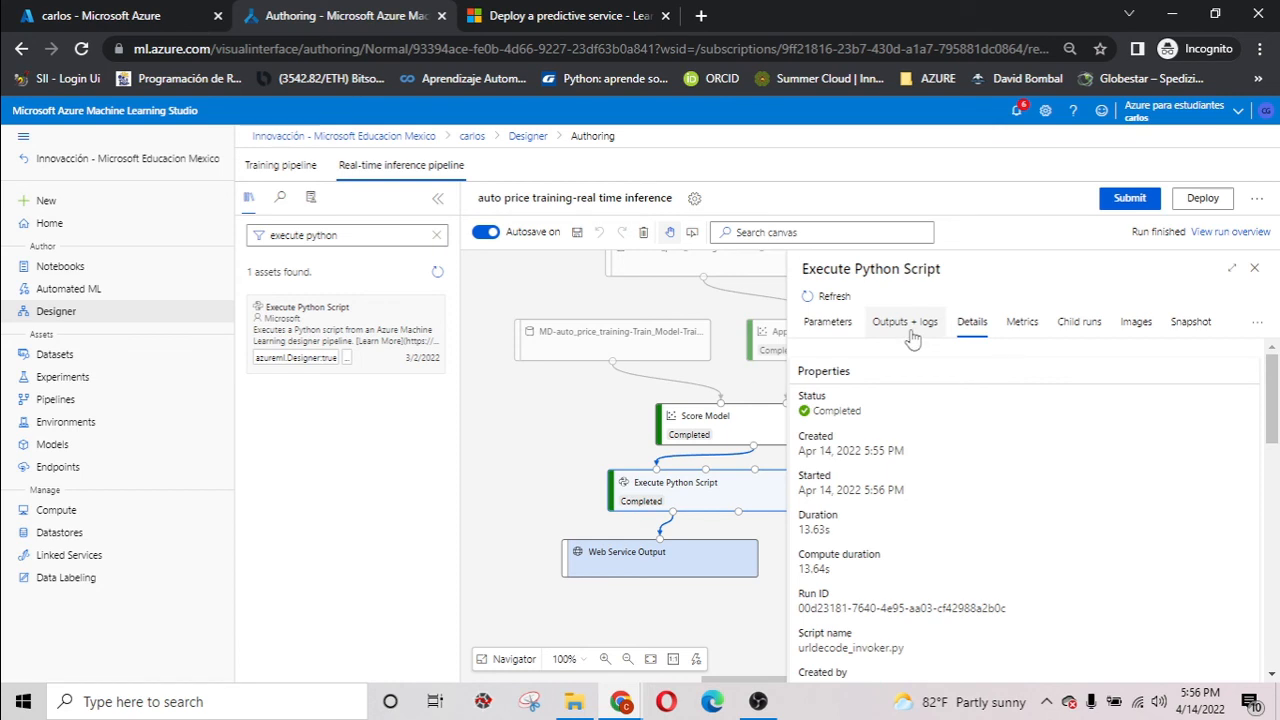
{"action": "left_click", "coordinate": [910, 332]}
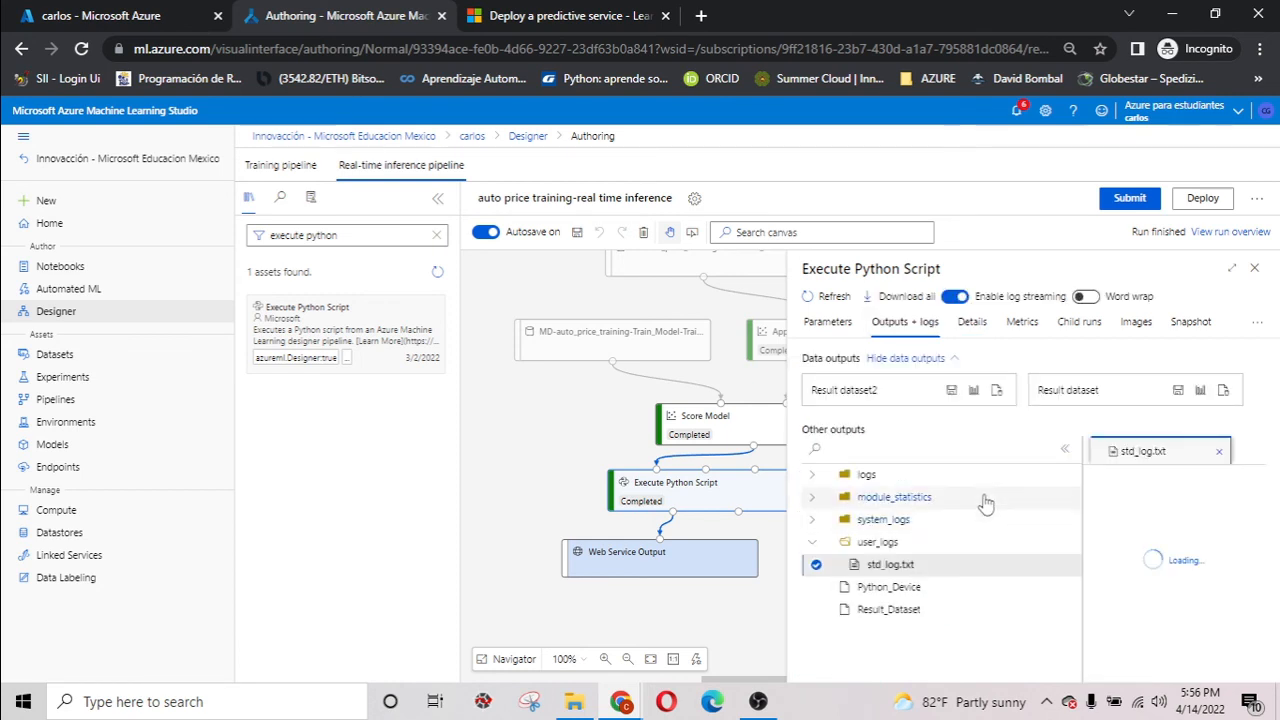
{"action": "left_click", "coordinate": [1201, 390]}
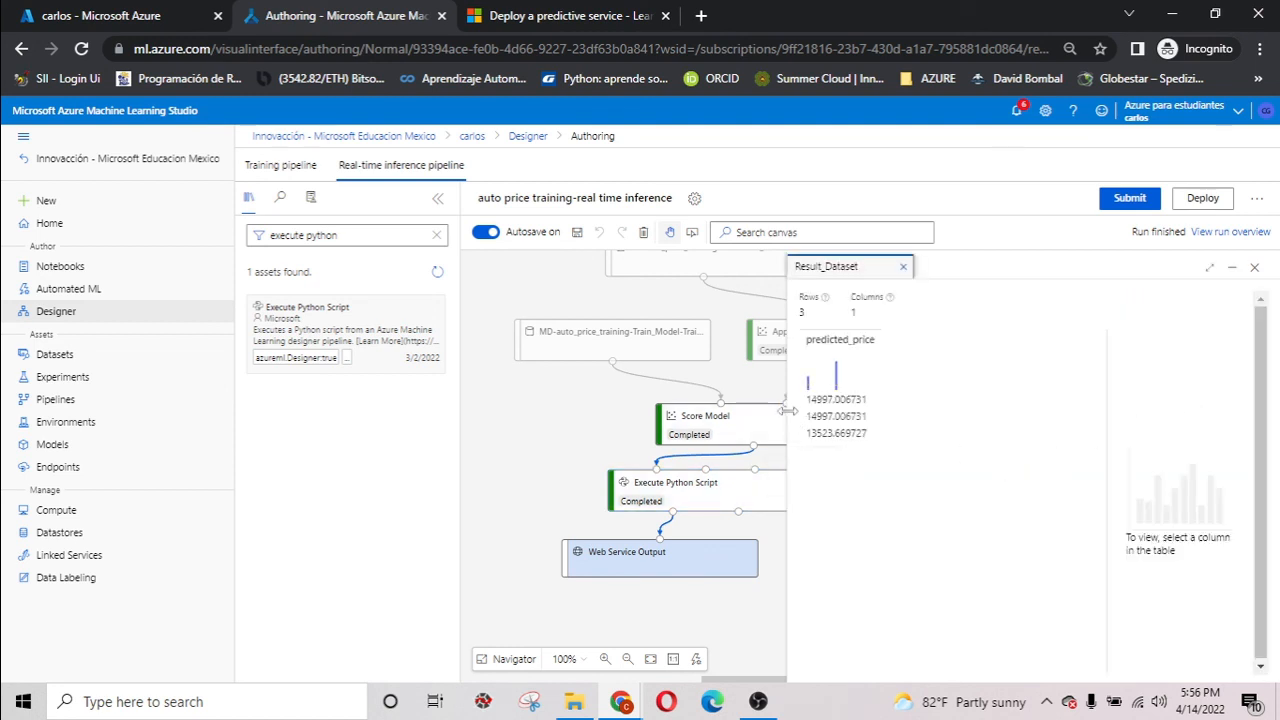
{"action": "left_click_drag", "start_coordinate": [788, 410], "coordinate": [593, 405]}
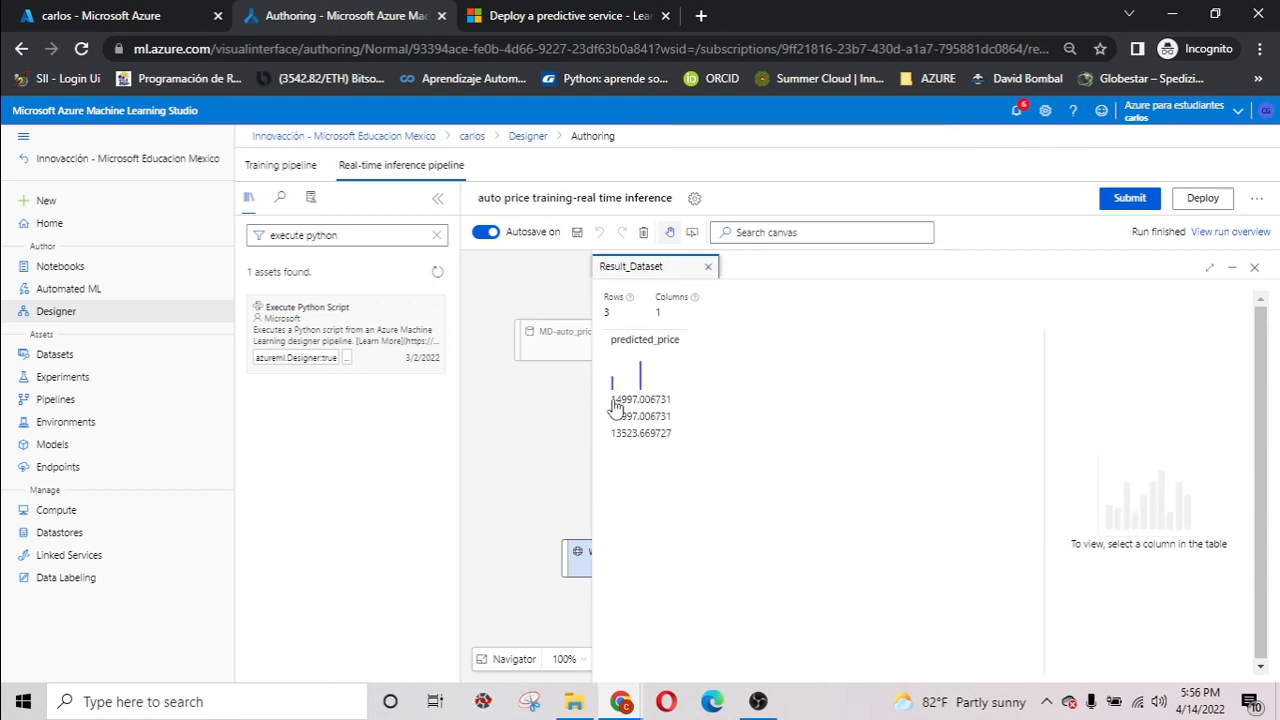